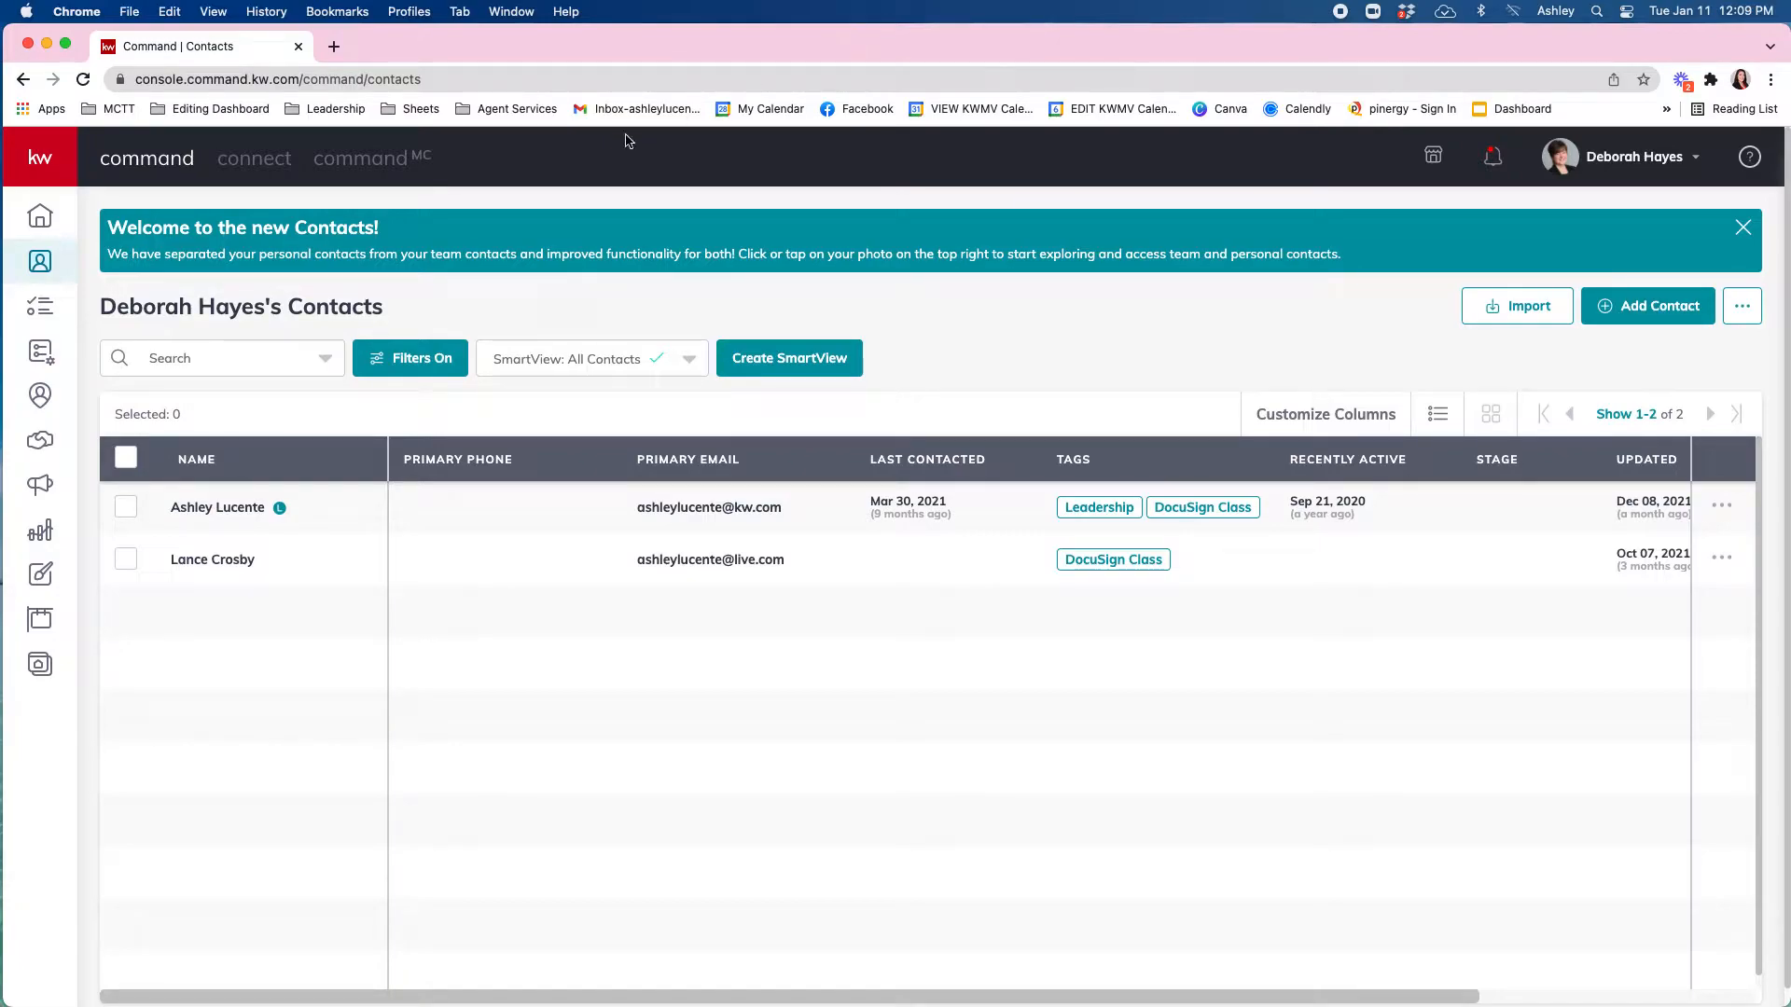
Expand the left sidebar and switch from contacts to the Opportunities pipeline.
mouse_move(94, 261)
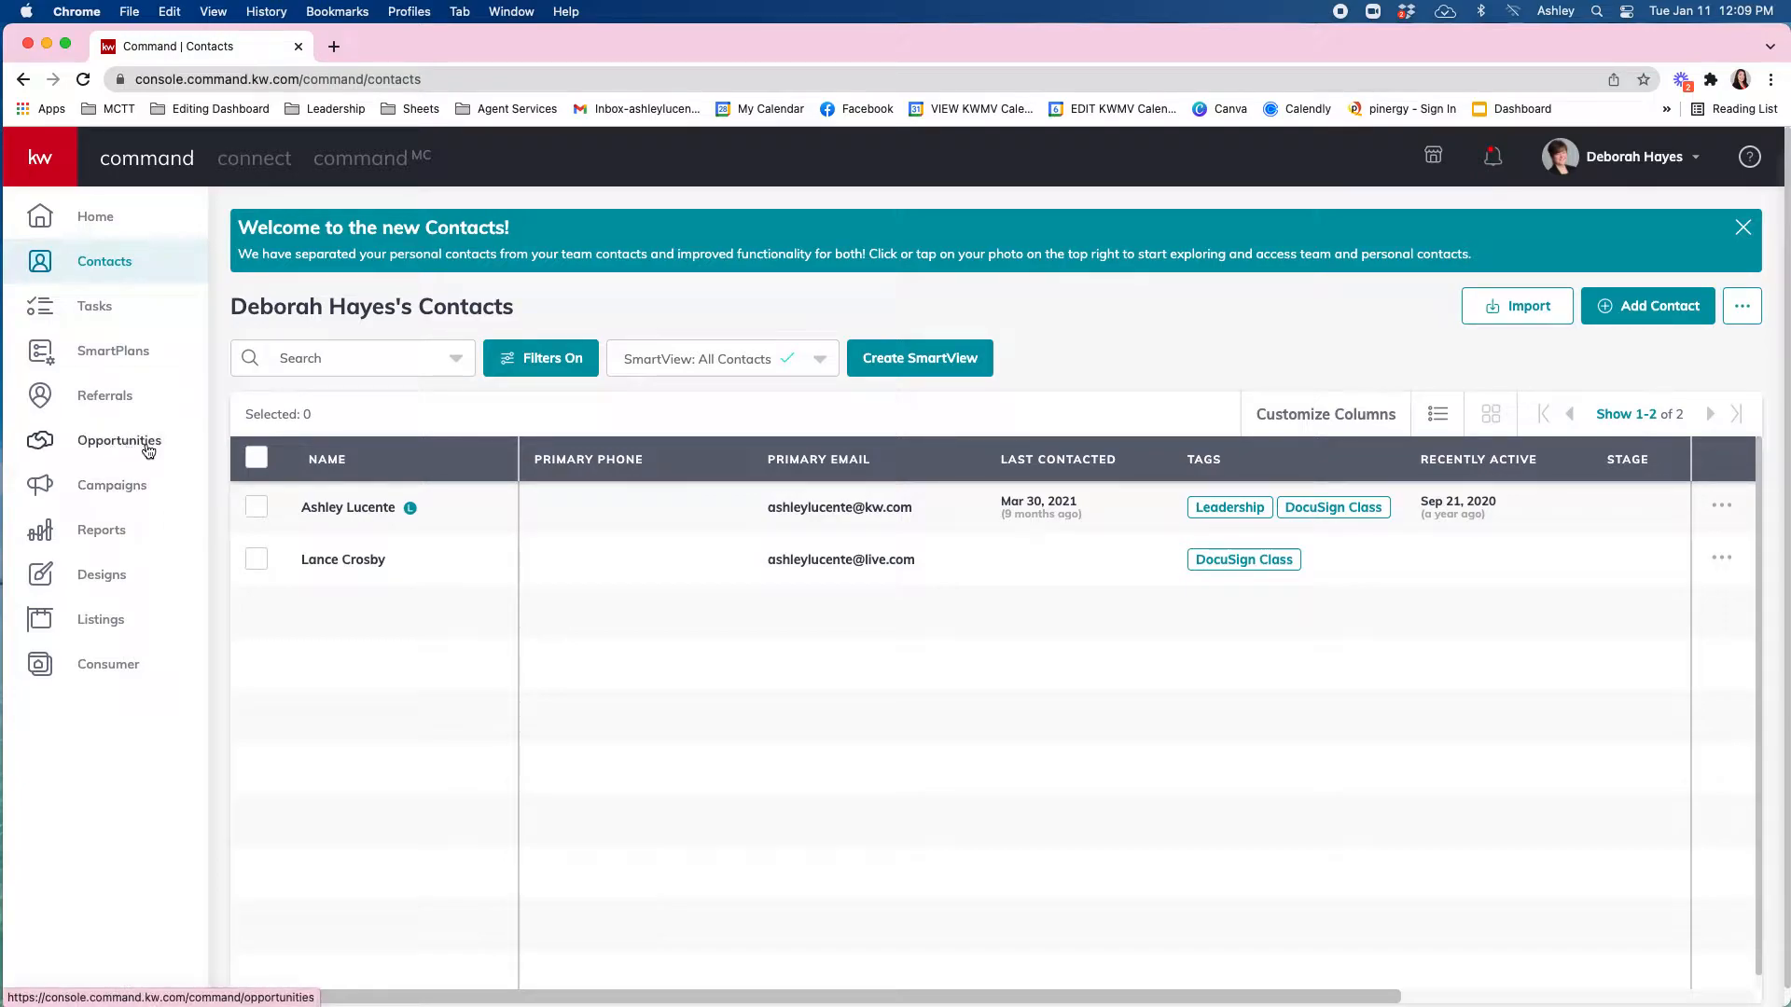
click(111, 442)
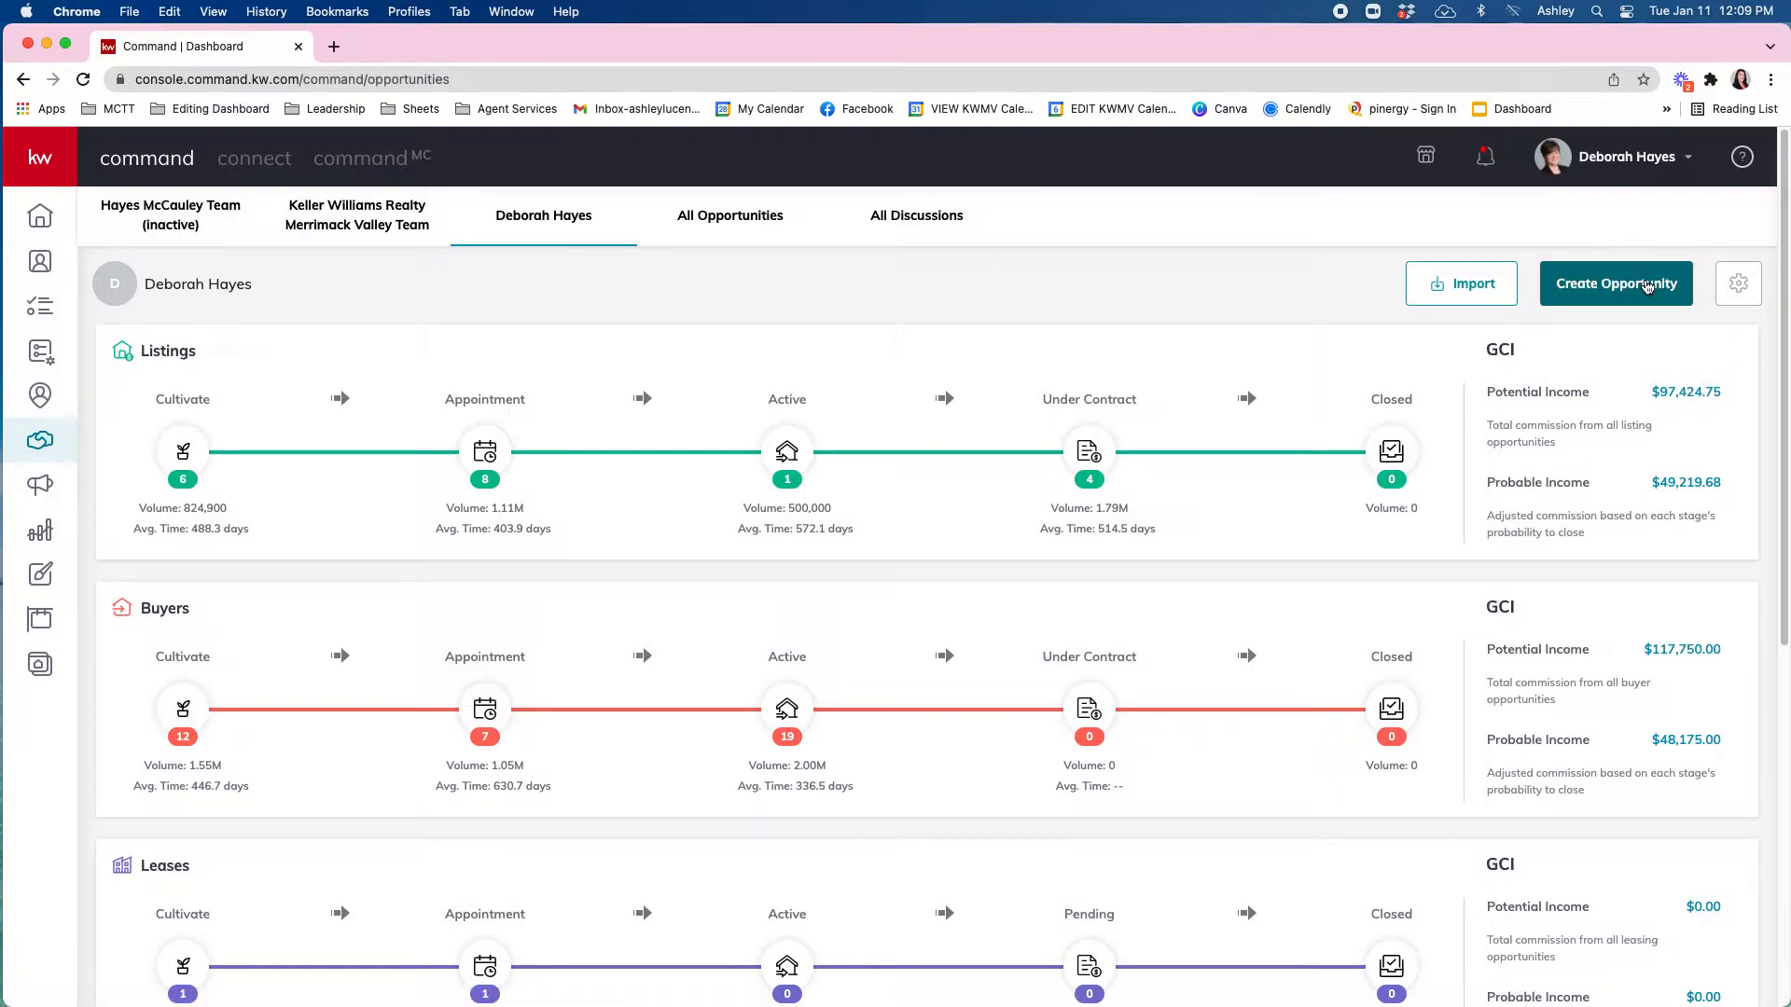
Start a new opportunity and set its type to Listing.
click(1647, 286)
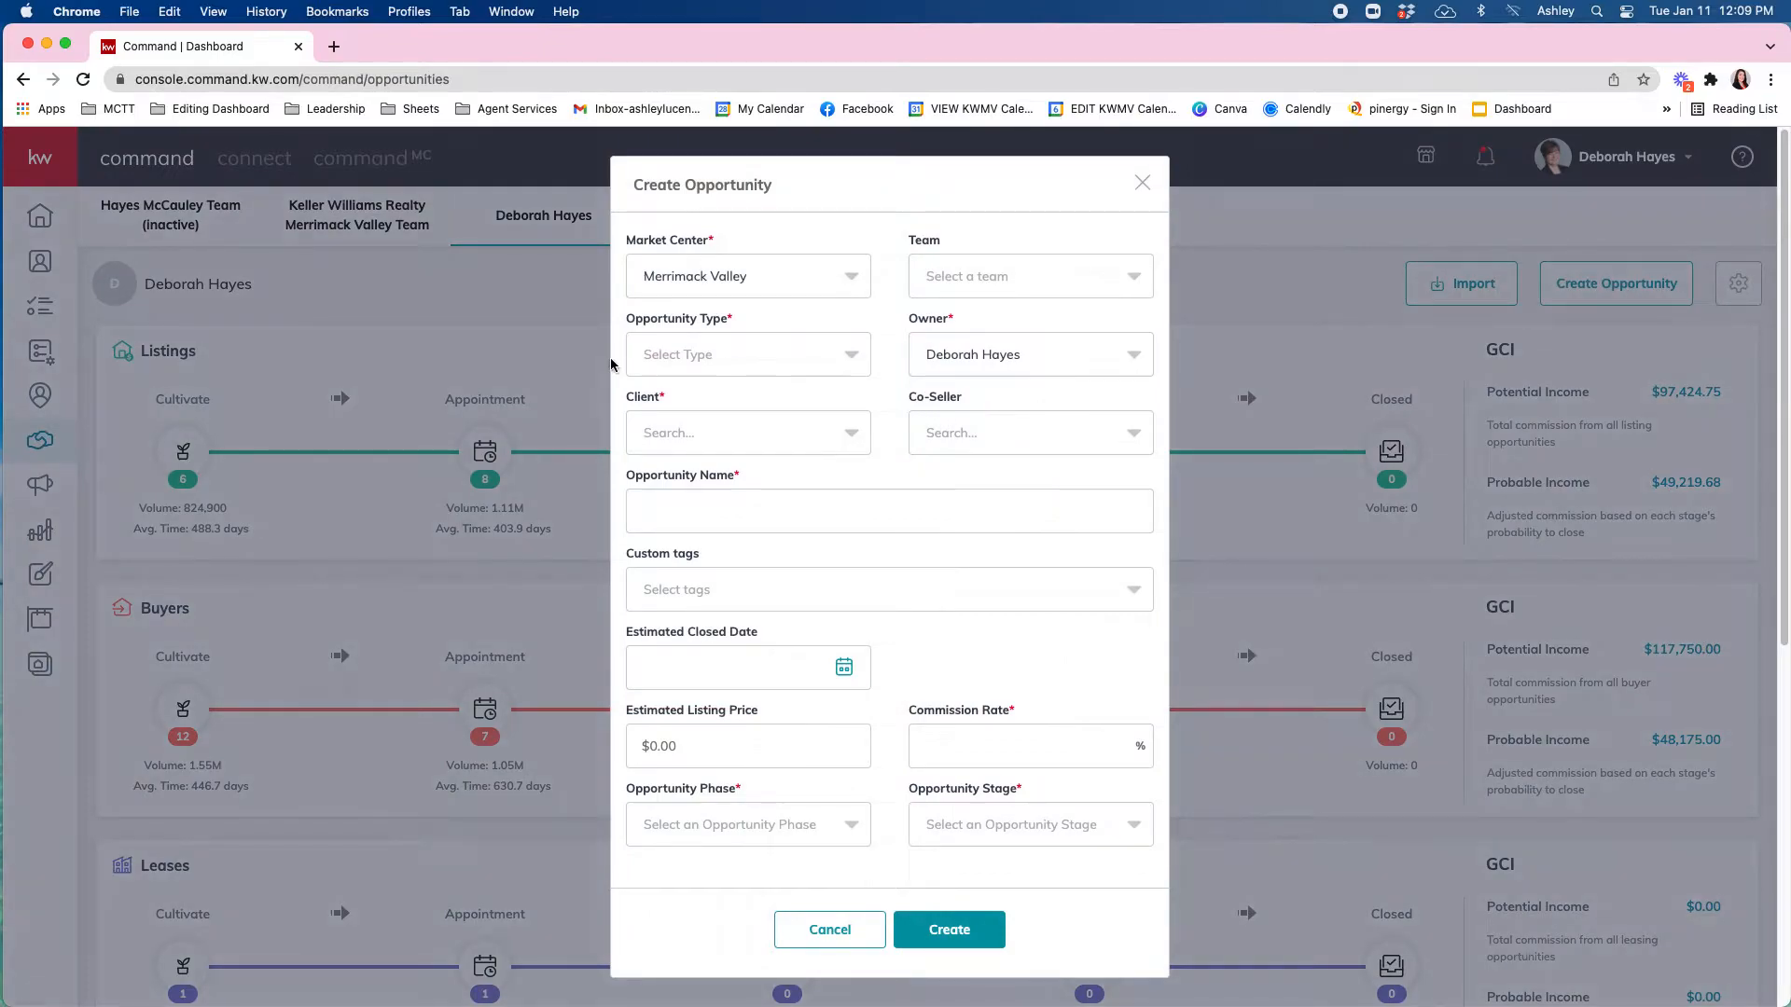
click(684, 364)
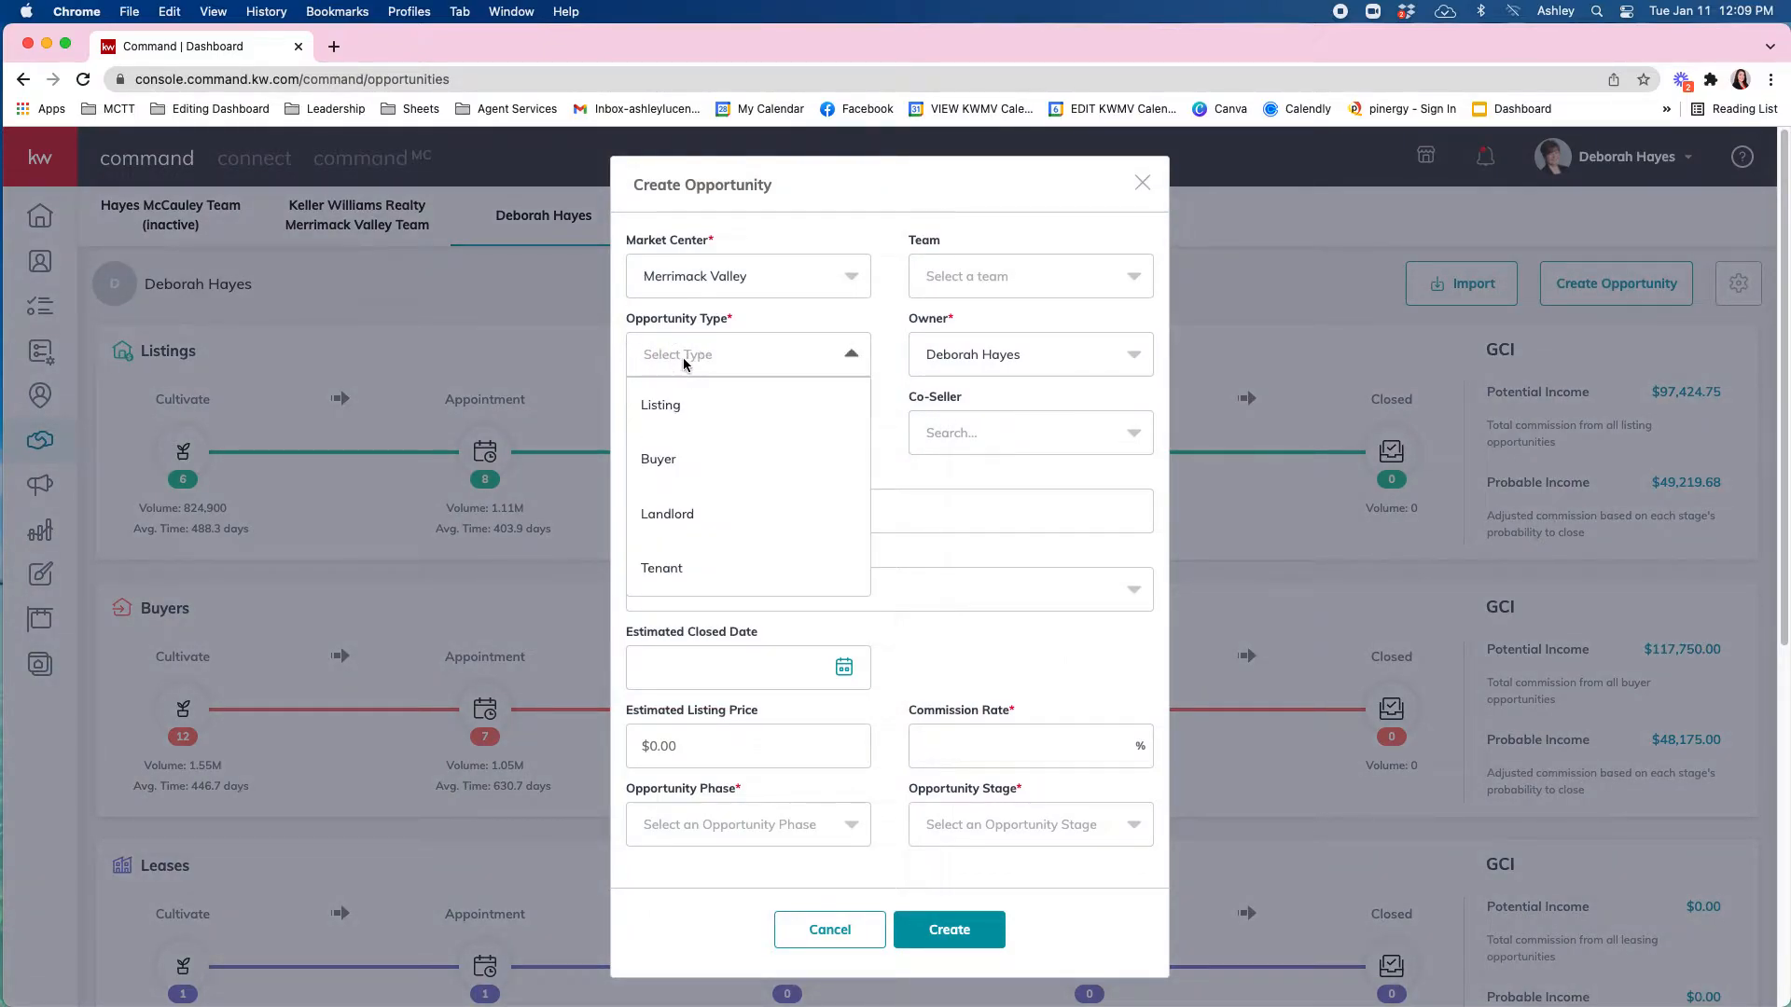
click(671, 410)
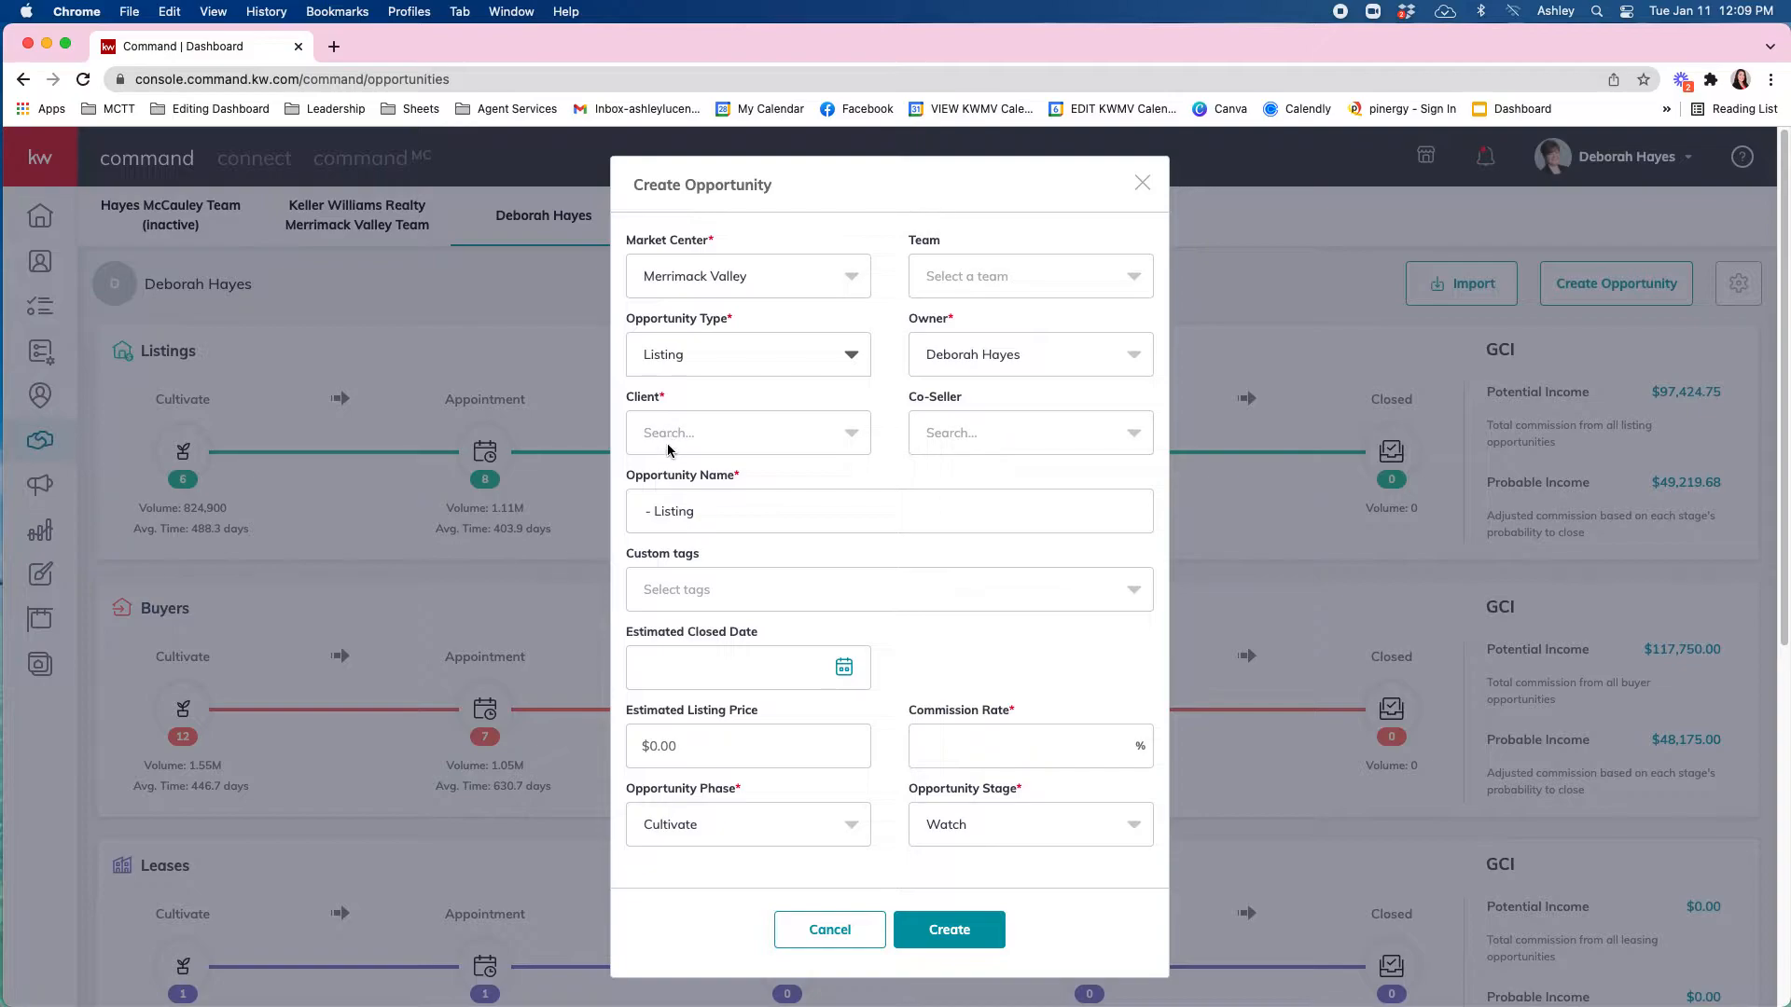
Search for the seller and choose them as the Client contact.
click(669, 435)
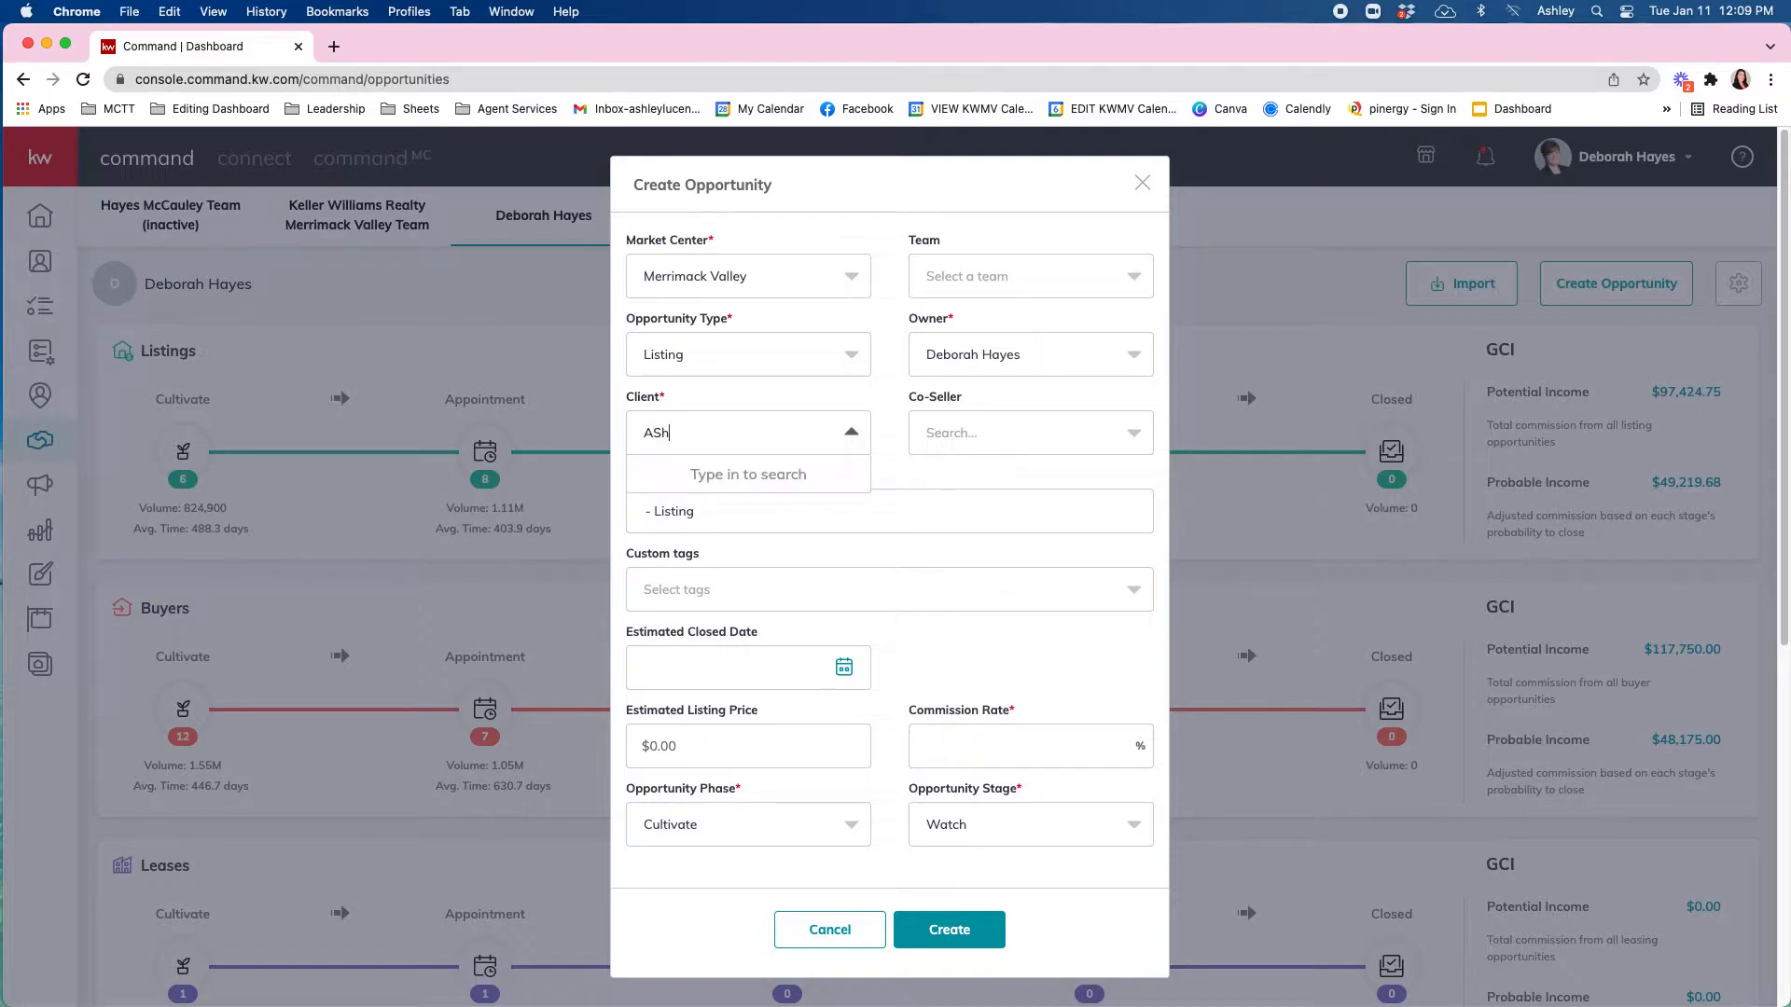
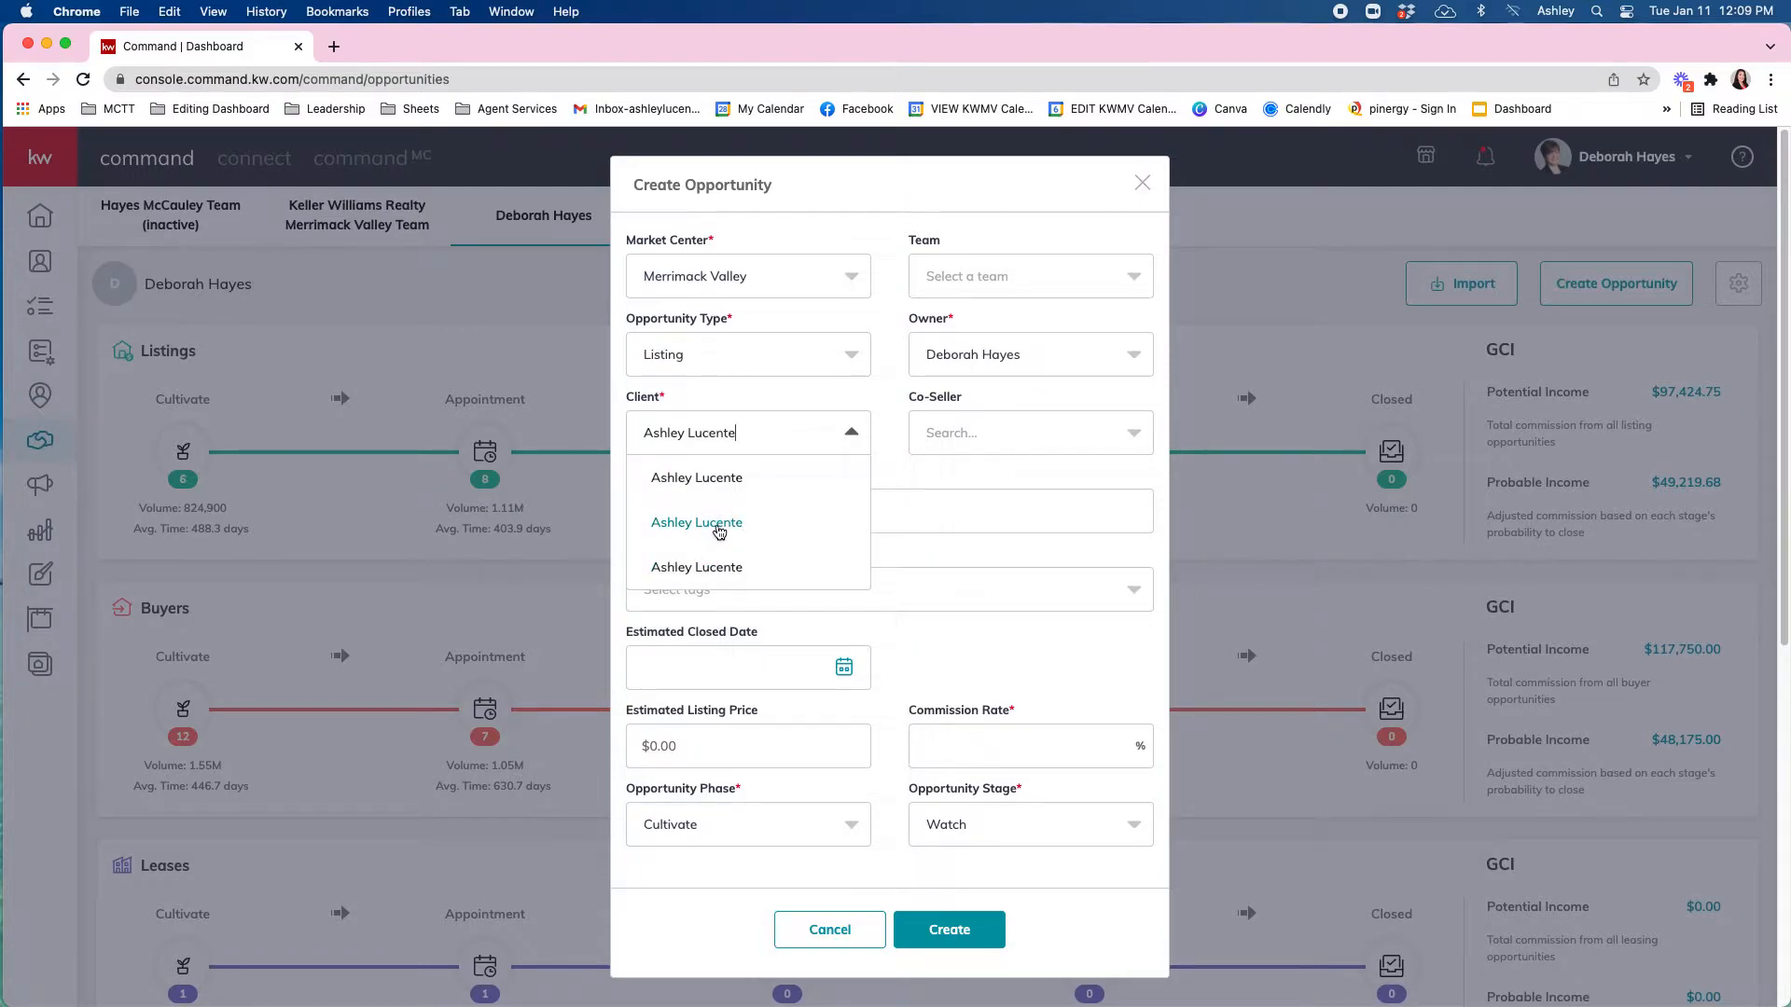
click(727, 526)
Choose the second seller as Co-Seller and select the default opportunity name.
click(936, 436)
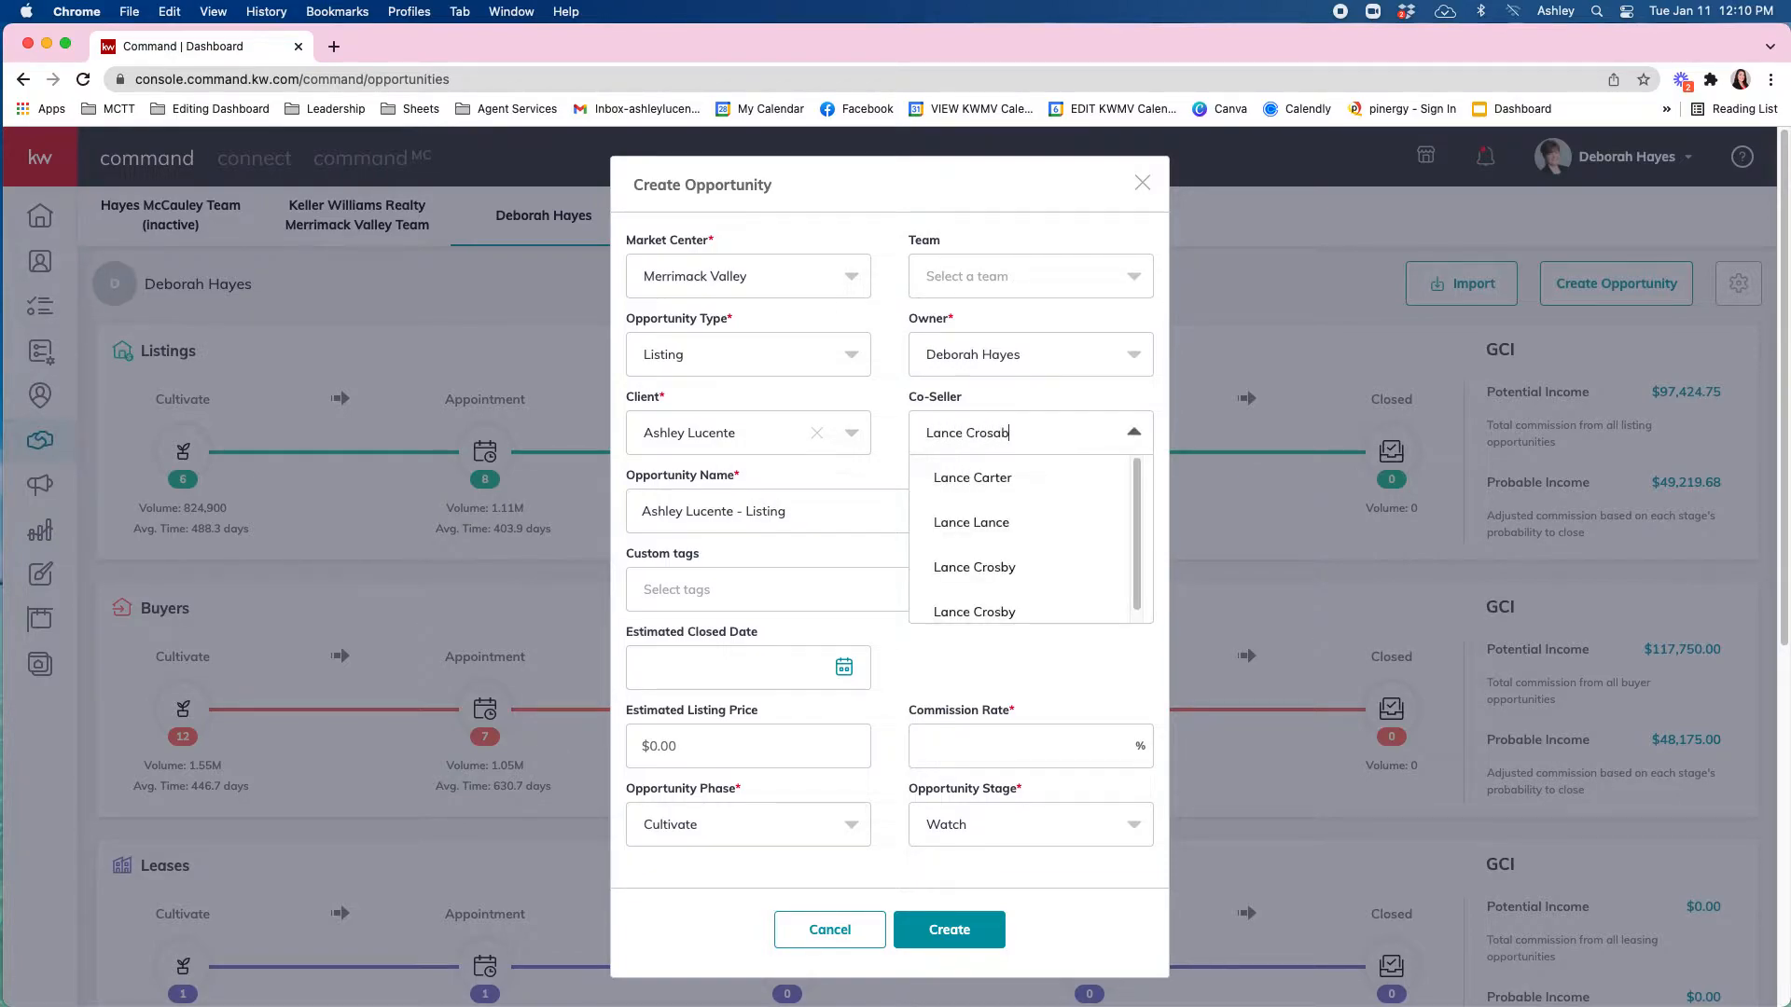
click(965, 522)
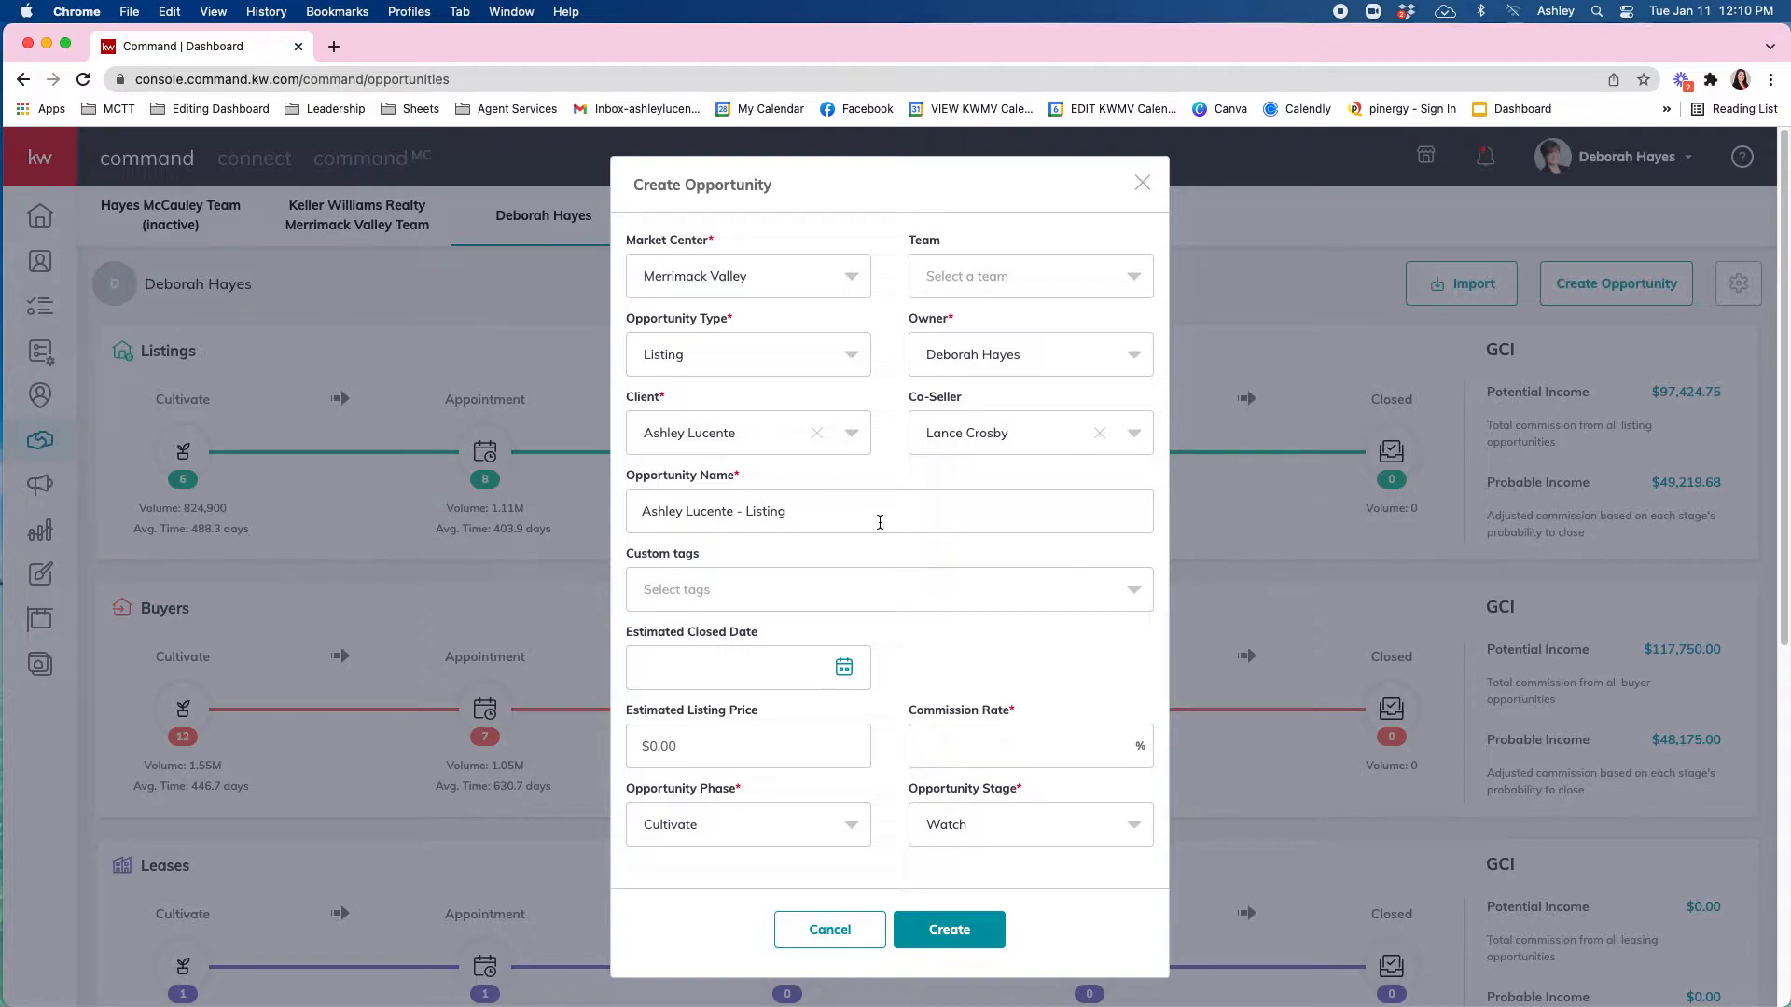
drag(876, 519, 606, 520)
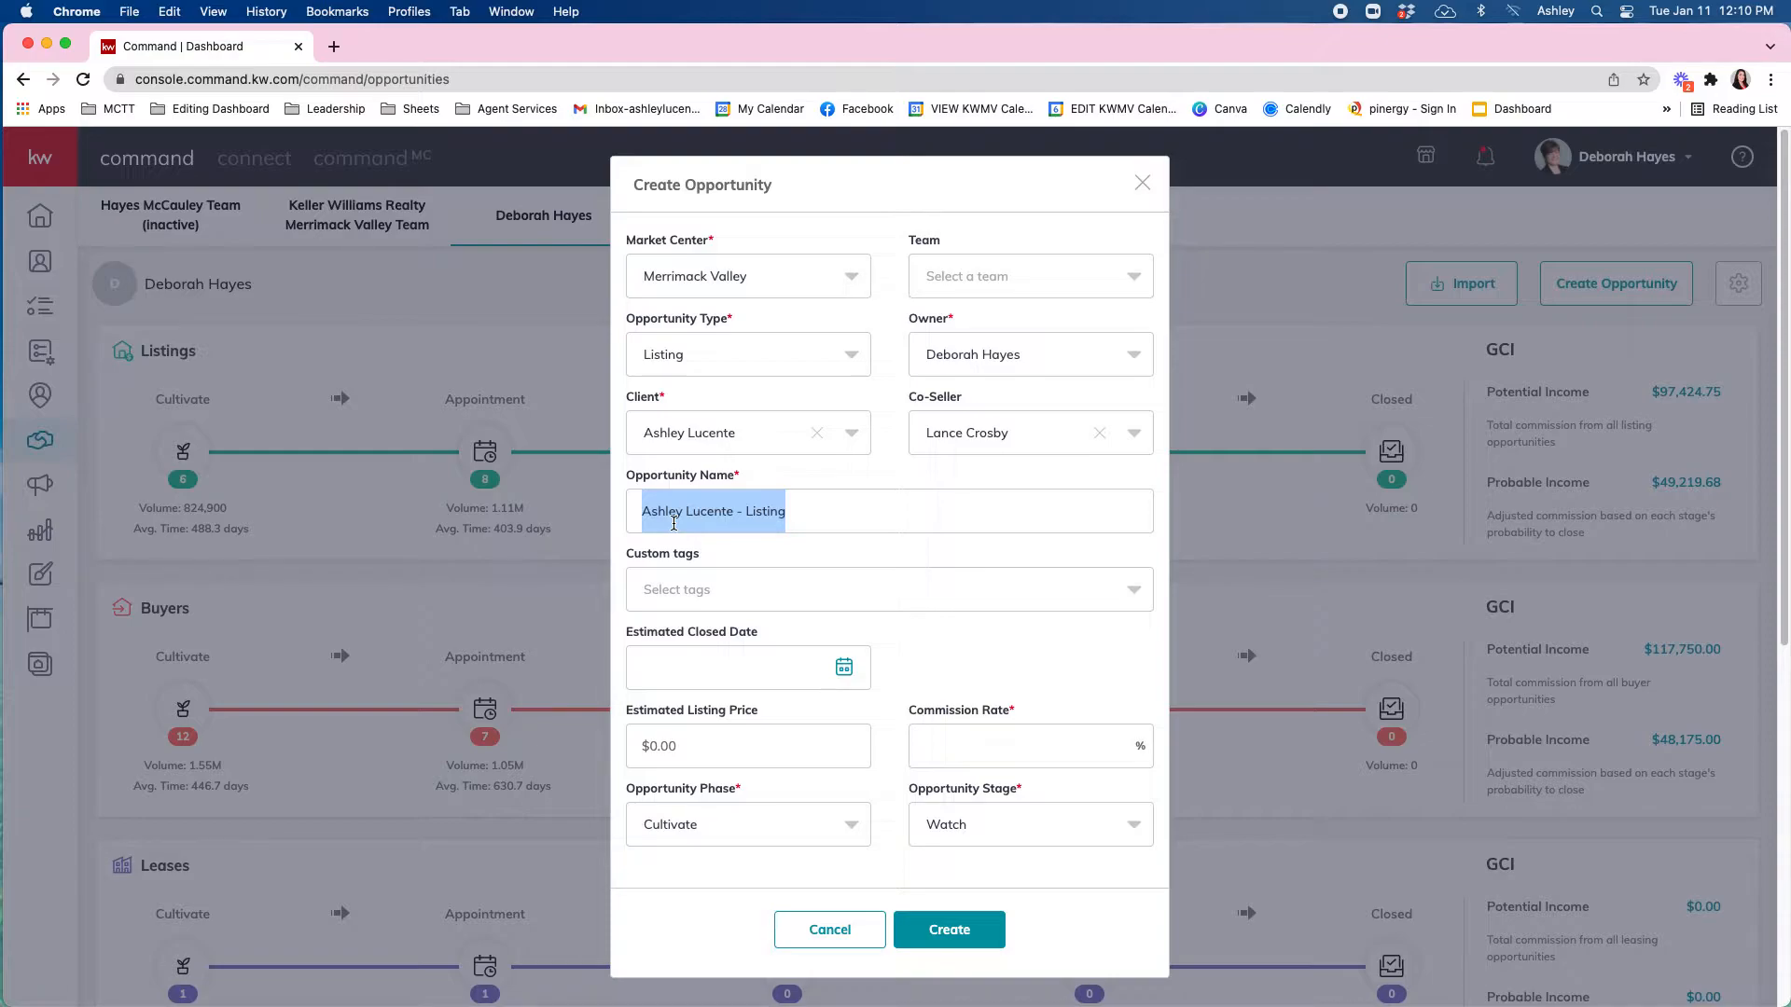
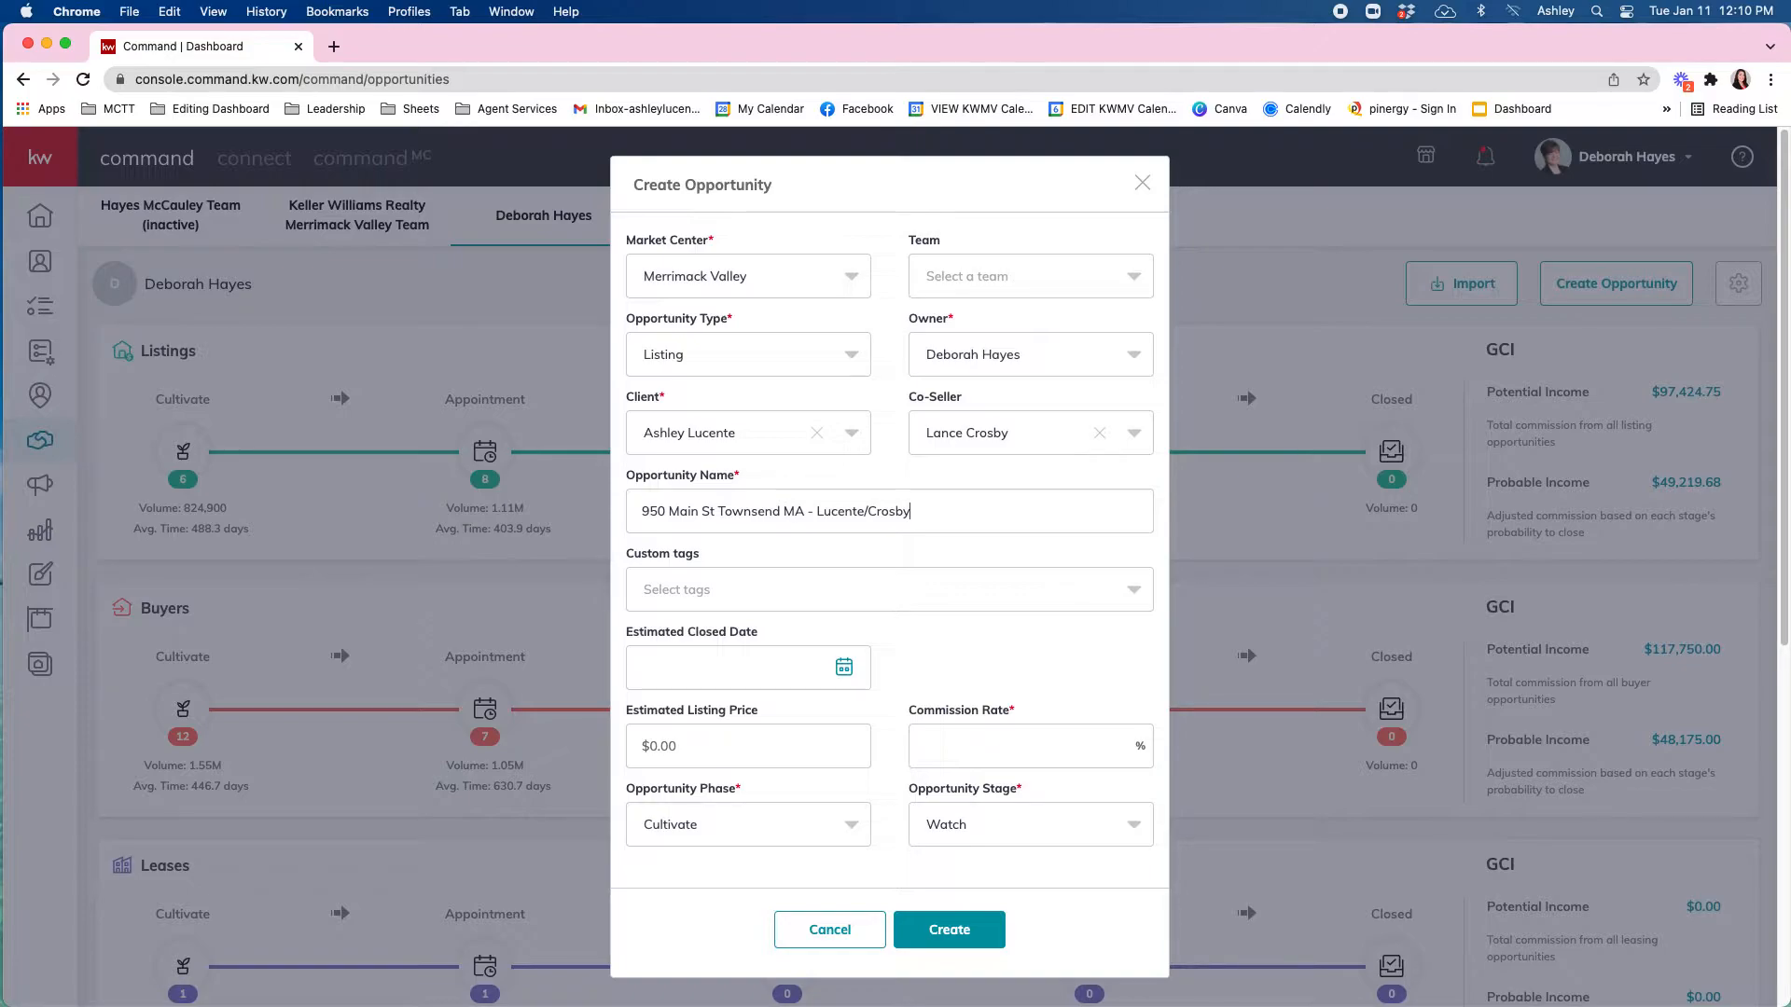
Replace the default opportunity name with the property street address plus both sellers' surnames.
scroll(737, 527, down, 1)
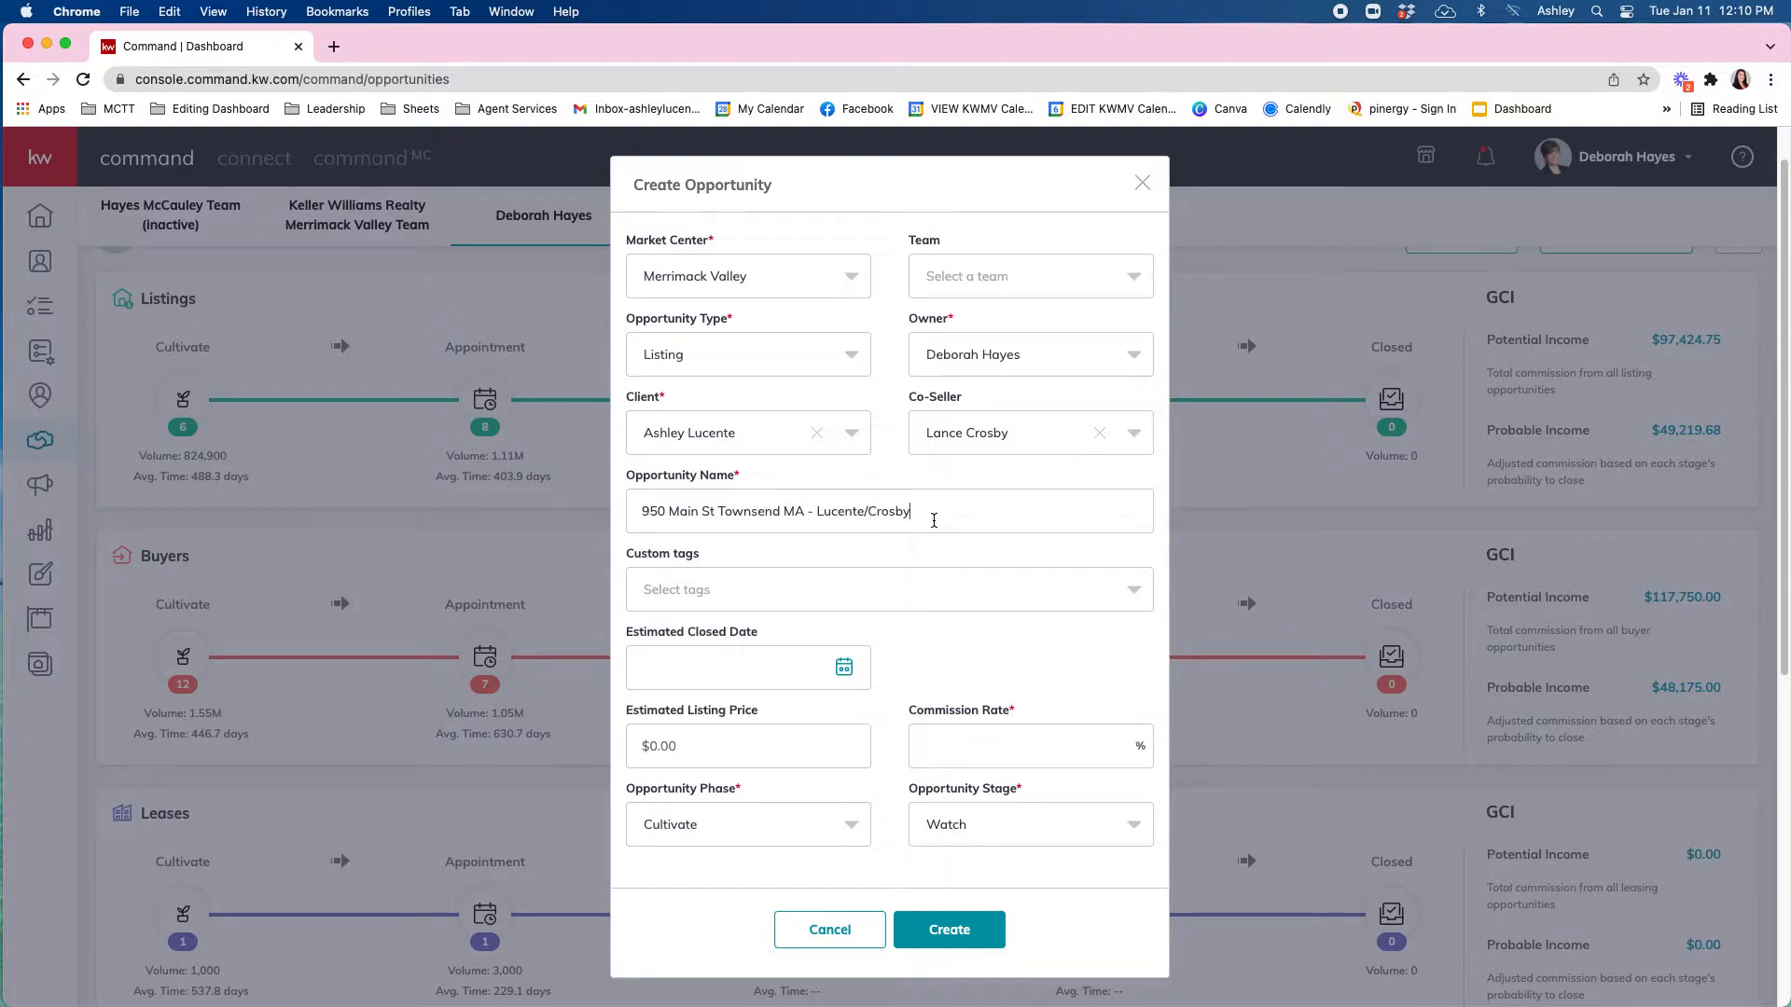
drag(934, 521, 819, 521)
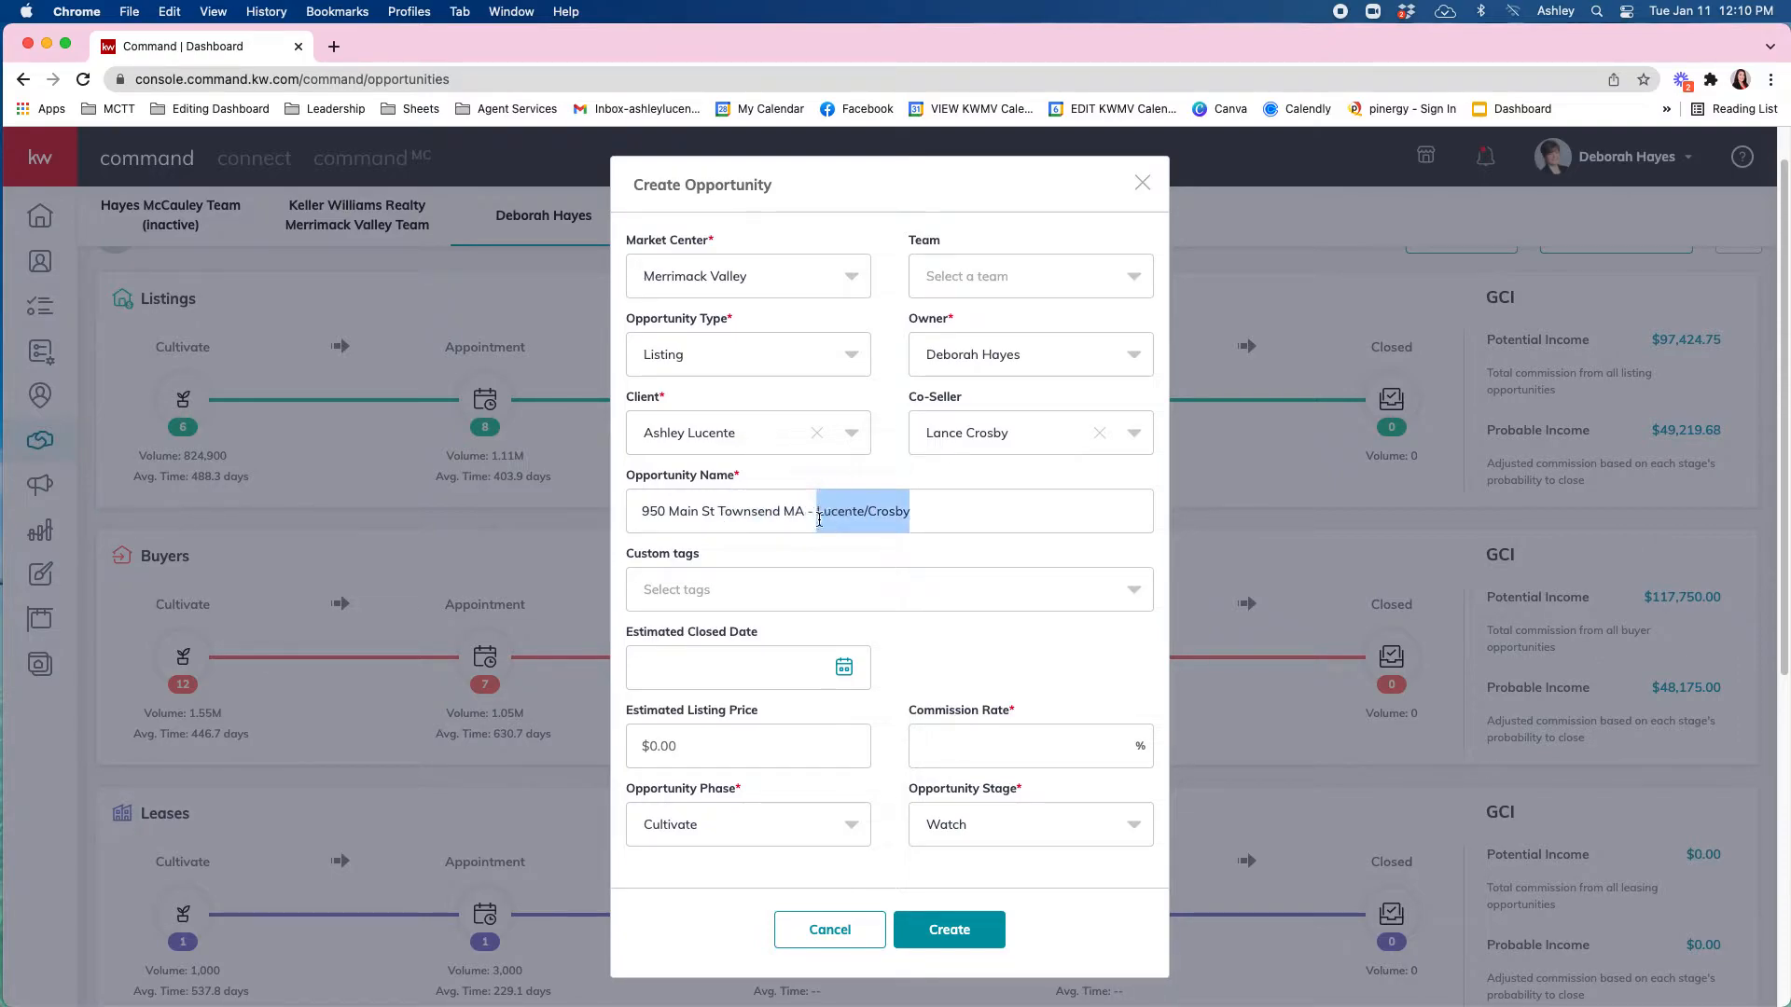
click(944, 517)
drag(942, 515, 638, 505)
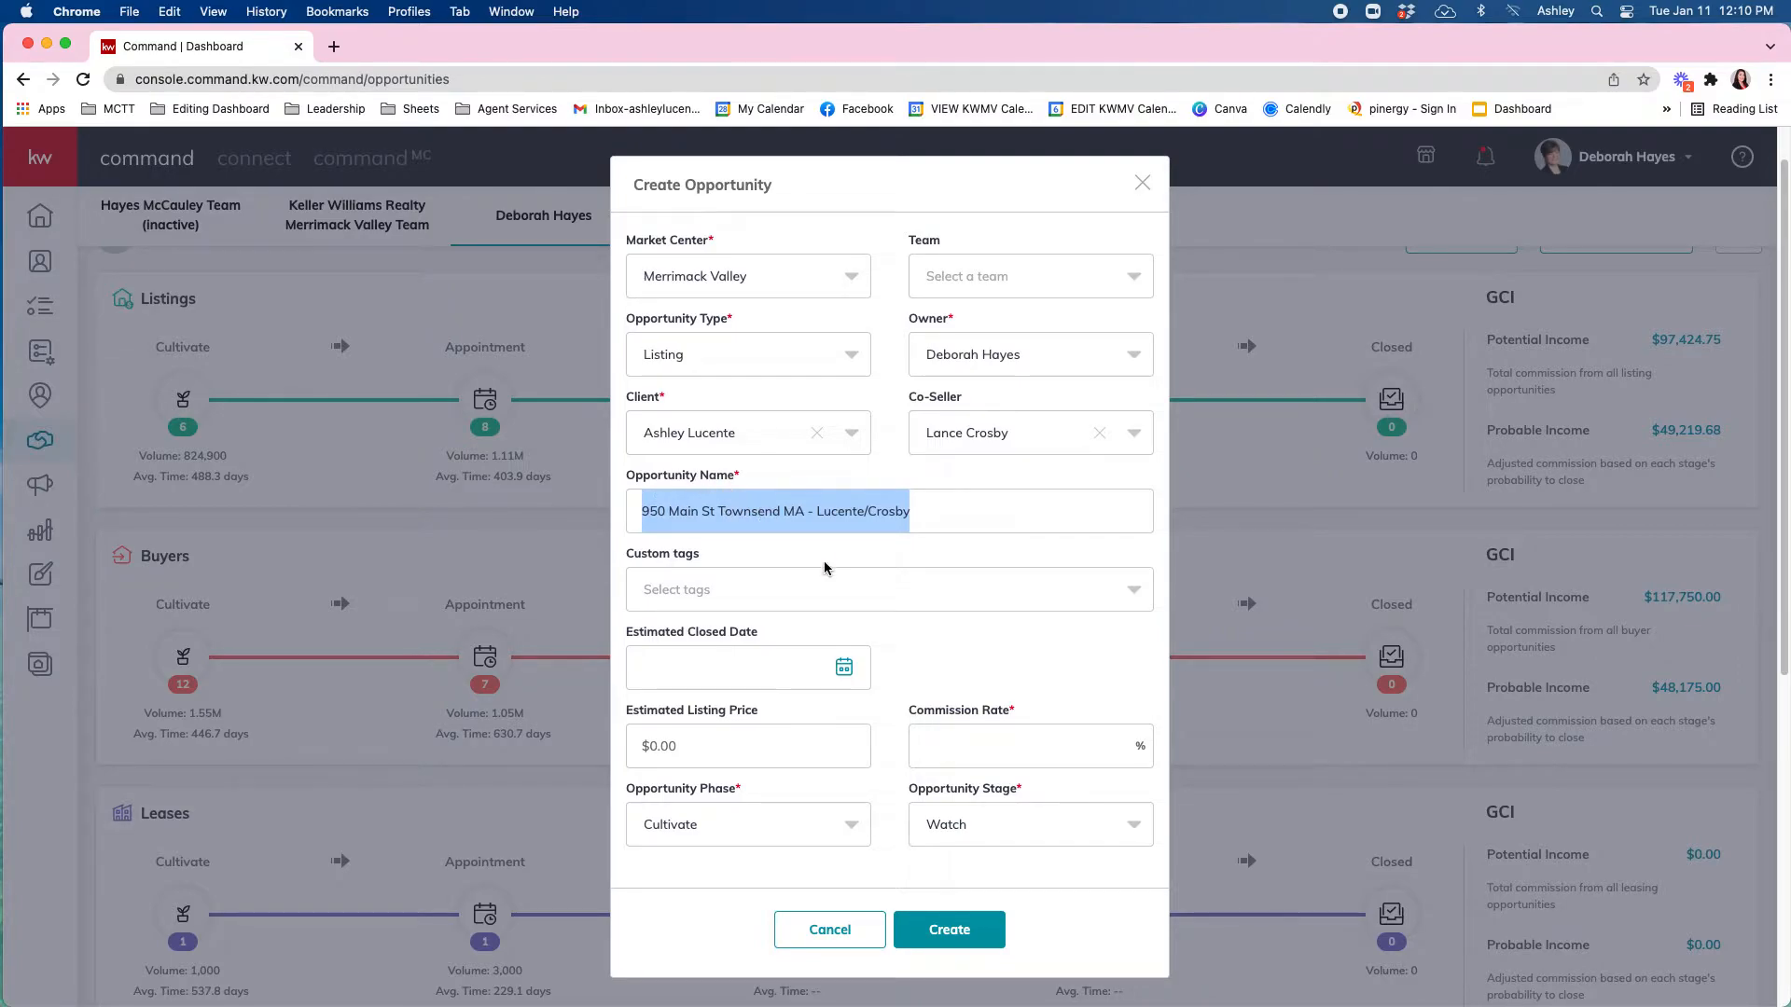
click(815, 601)
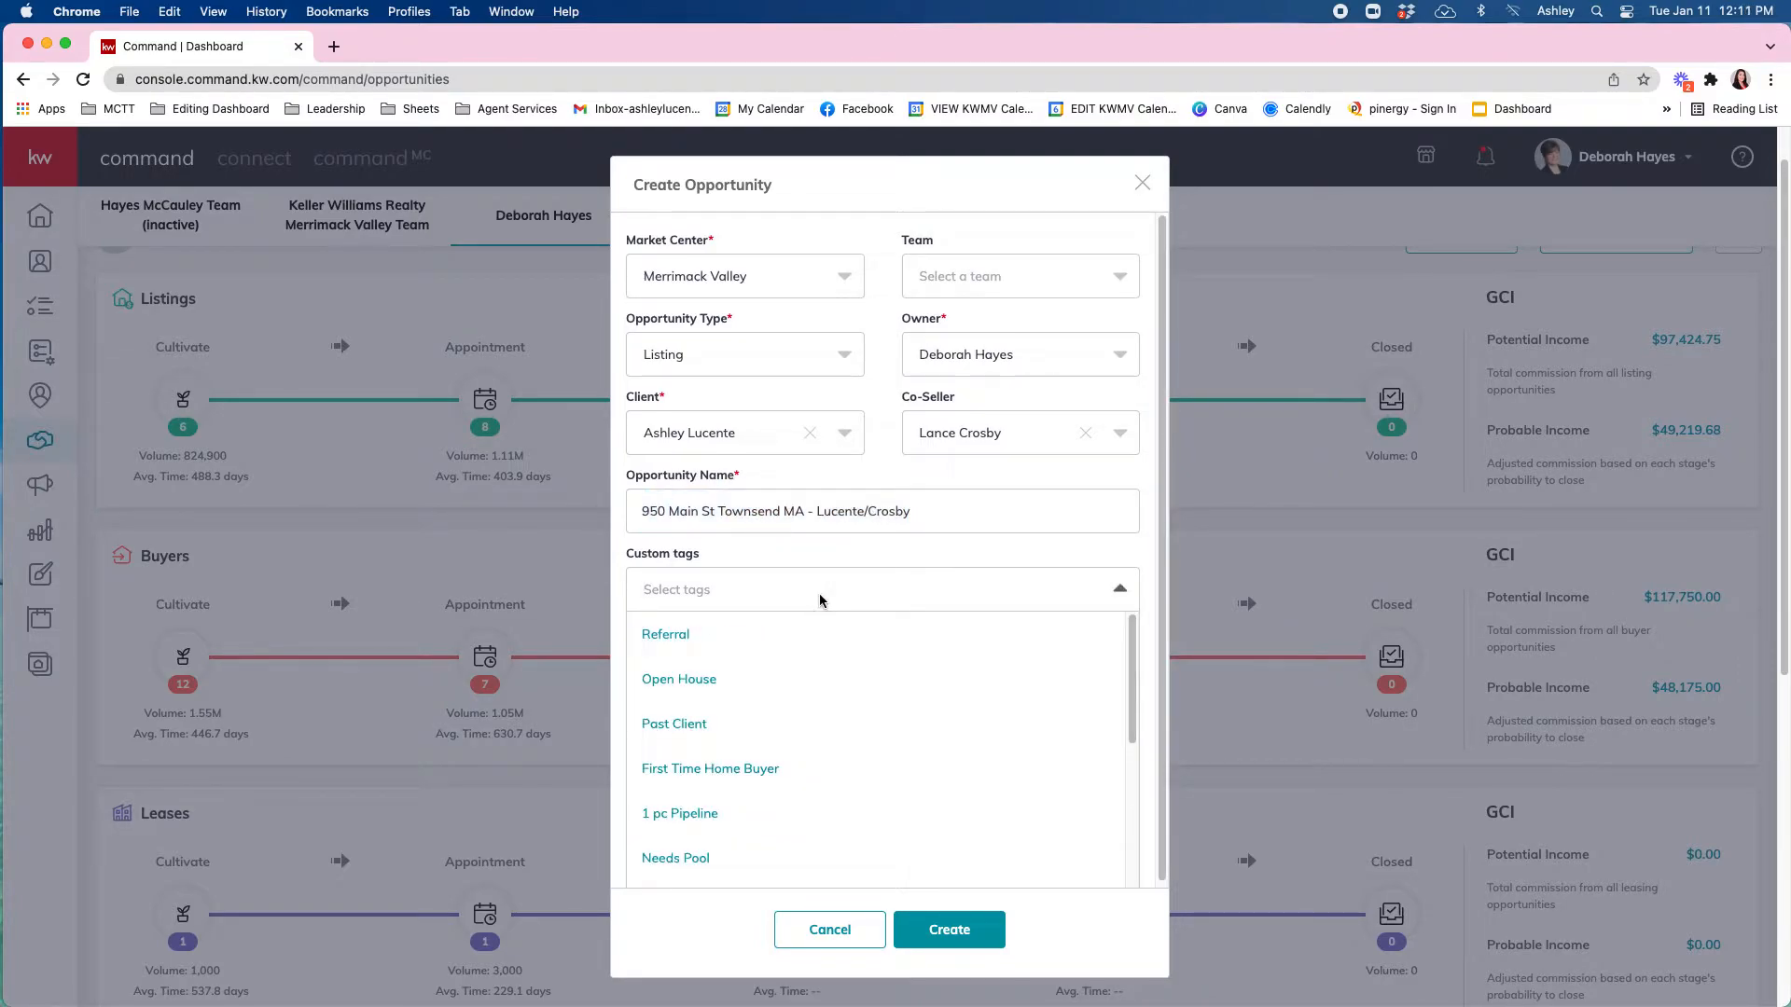
Leave the custom tags empty and enter a 2.5 commission rate.
click(820, 598)
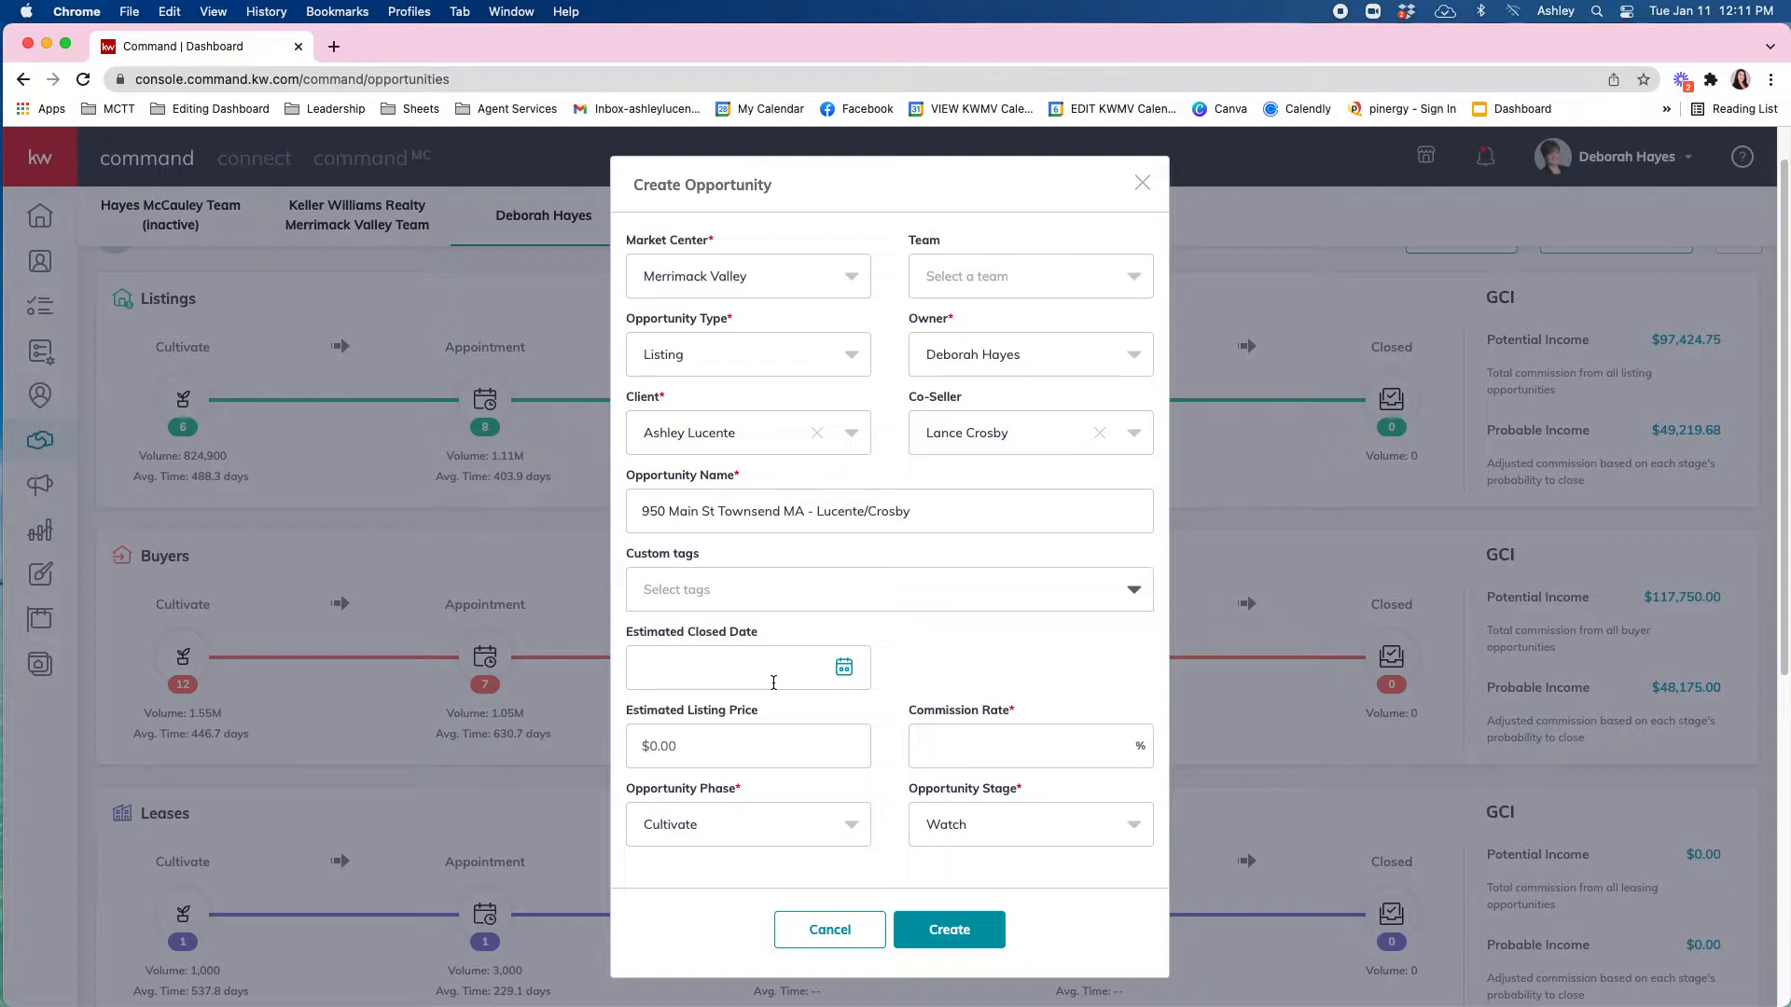
click(765, 742)
click(988, 751)
text(2.5)
Set phase to Appointment, keep stage Listing Presentation - Sign Documents, and create the opportunity.
click(828, 827)
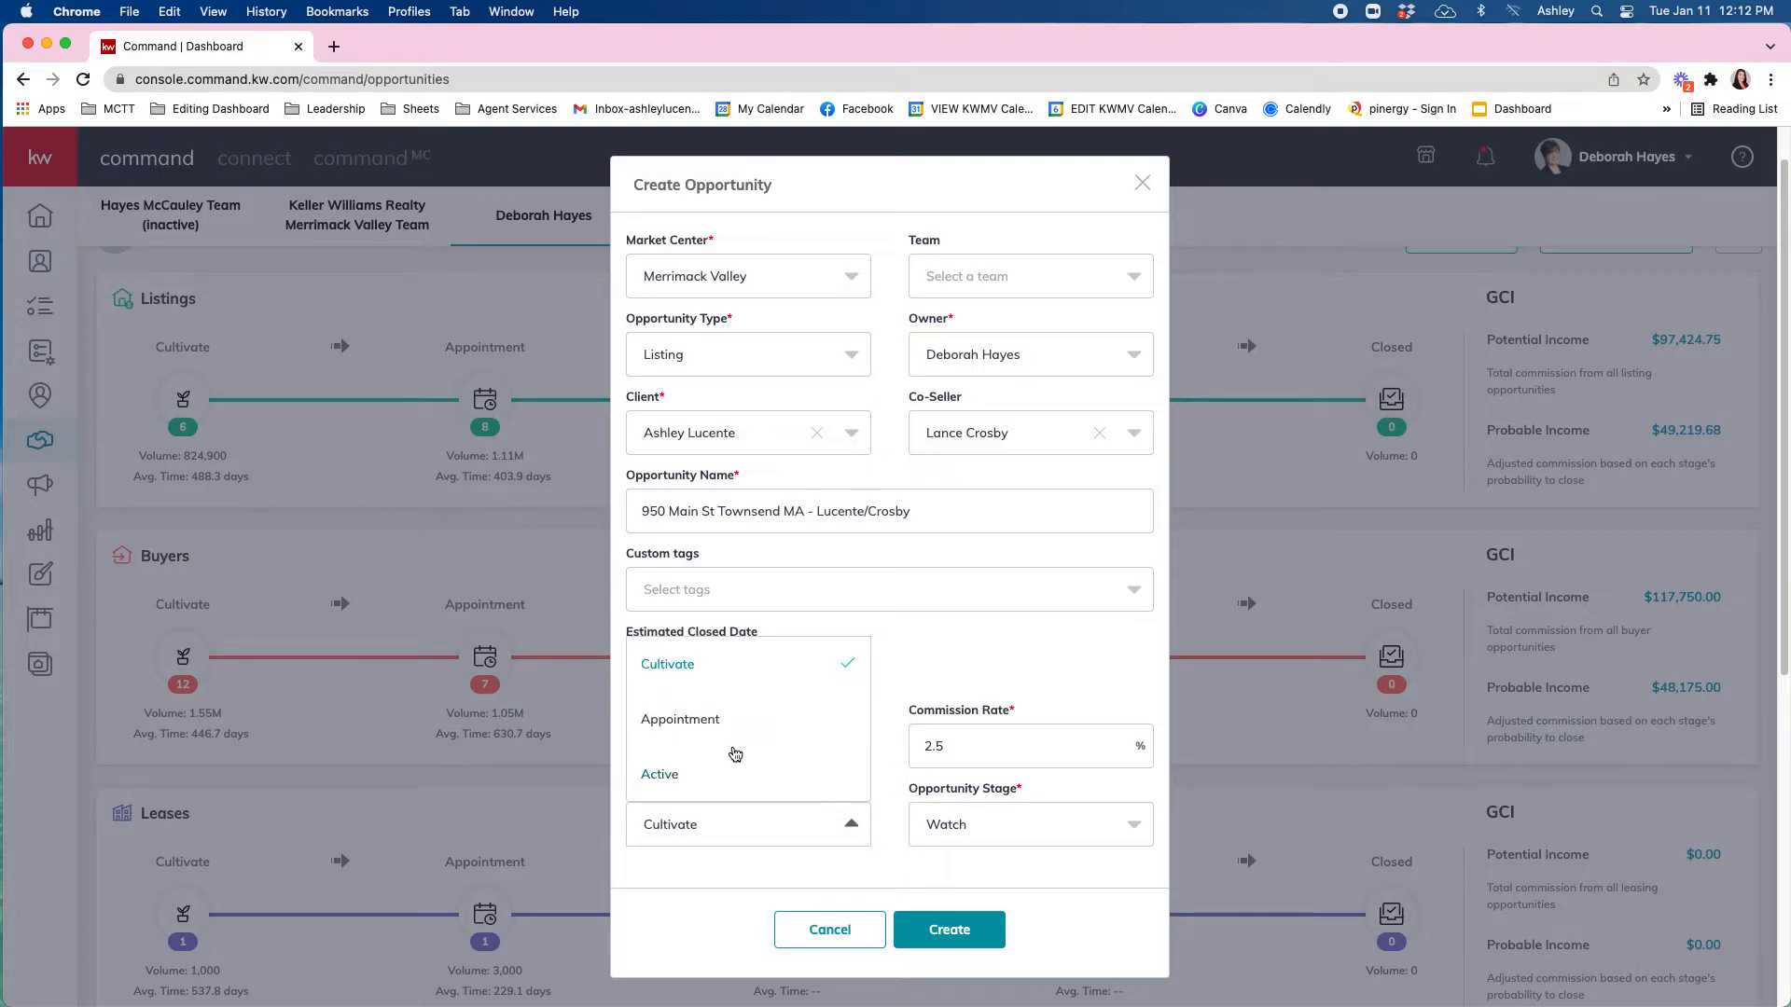
click(690, 730)
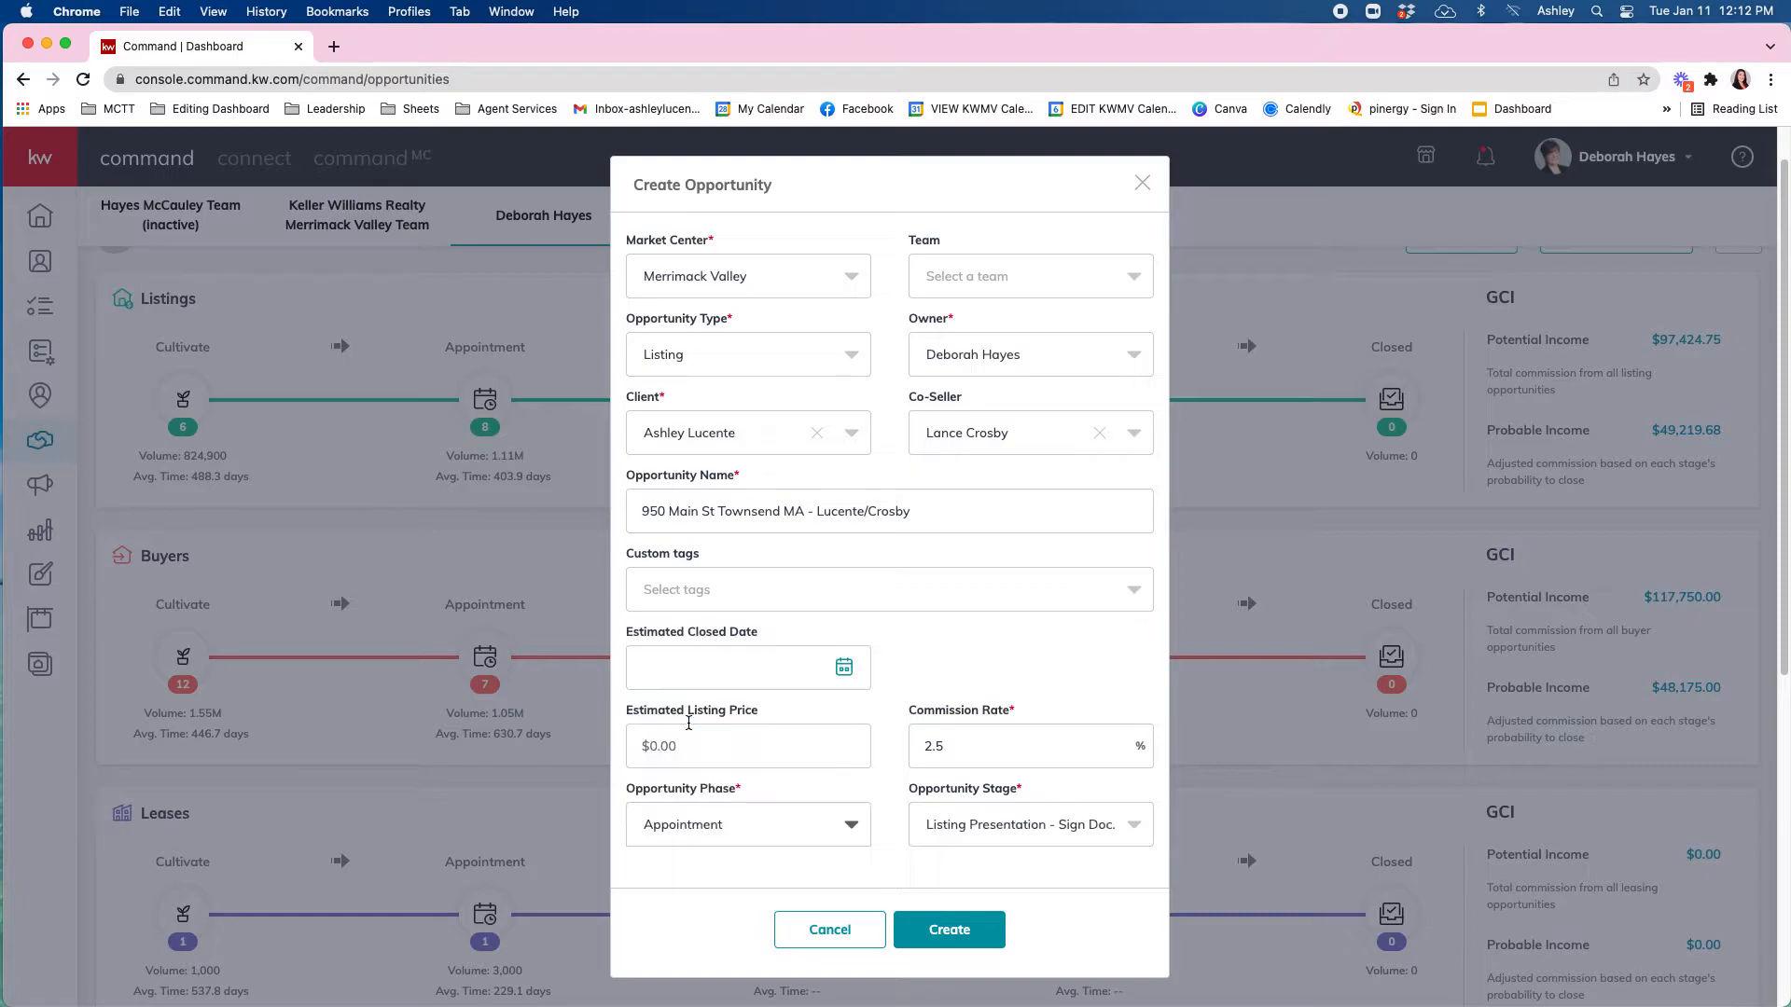
click(987, 825)
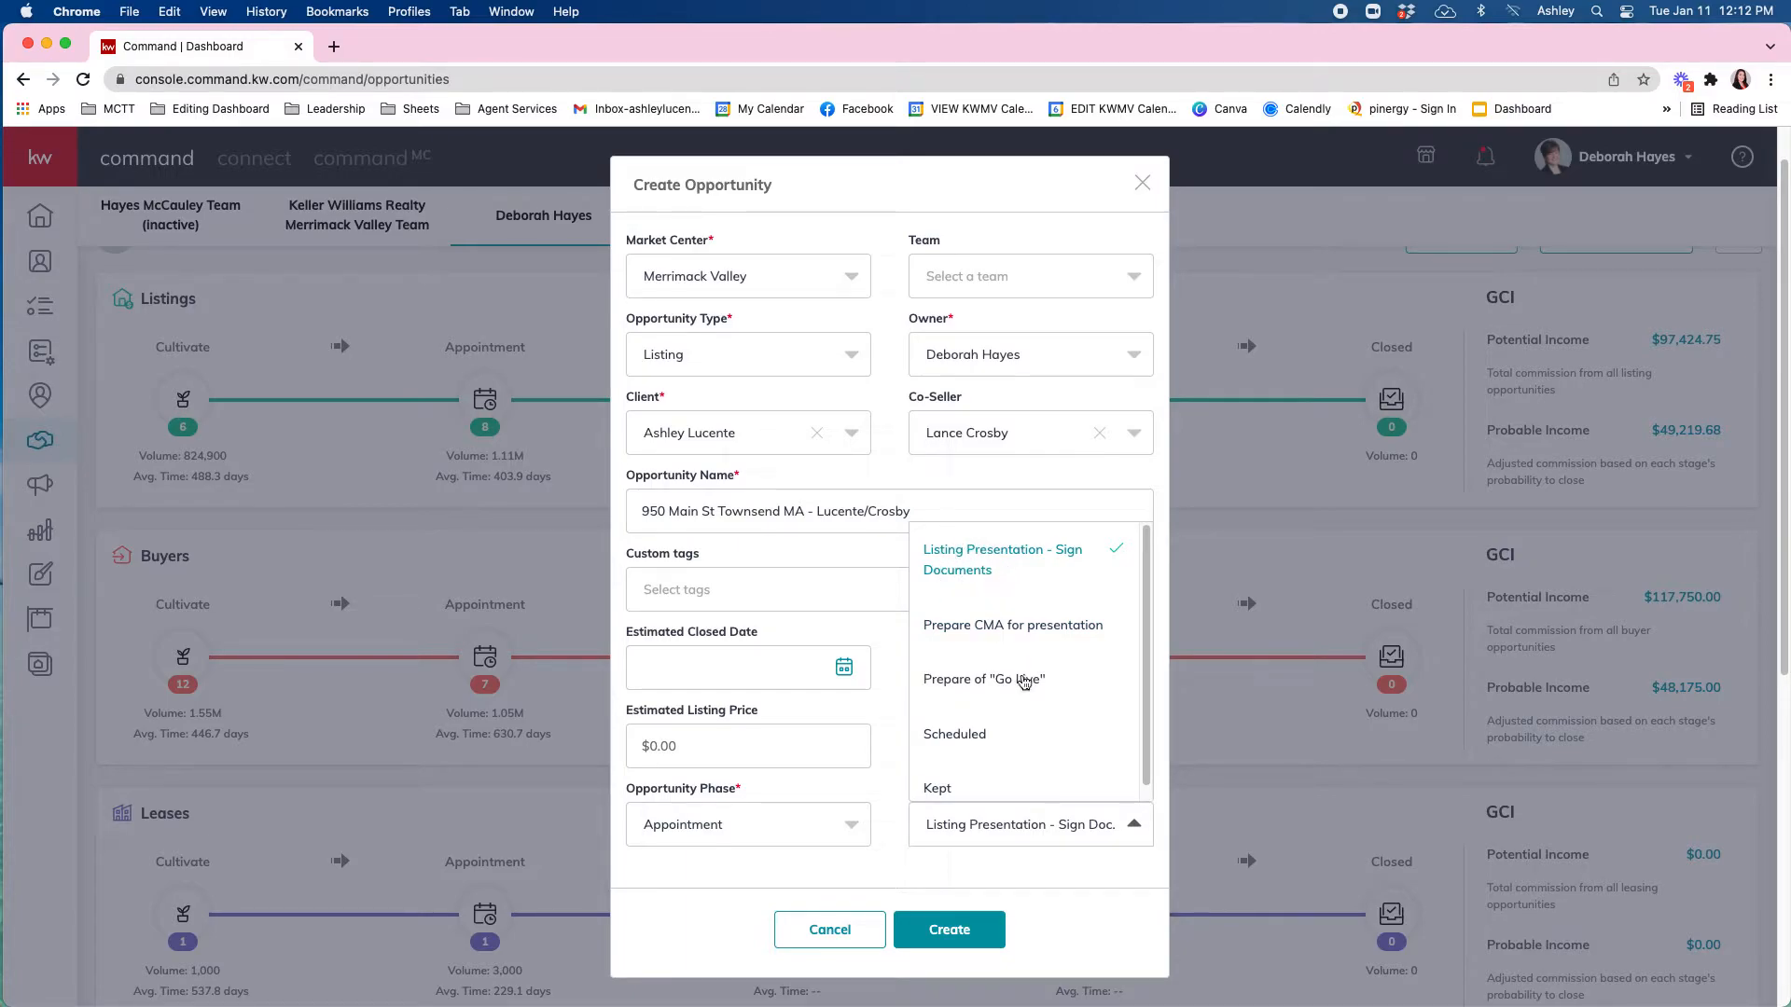
click(1077, 827)
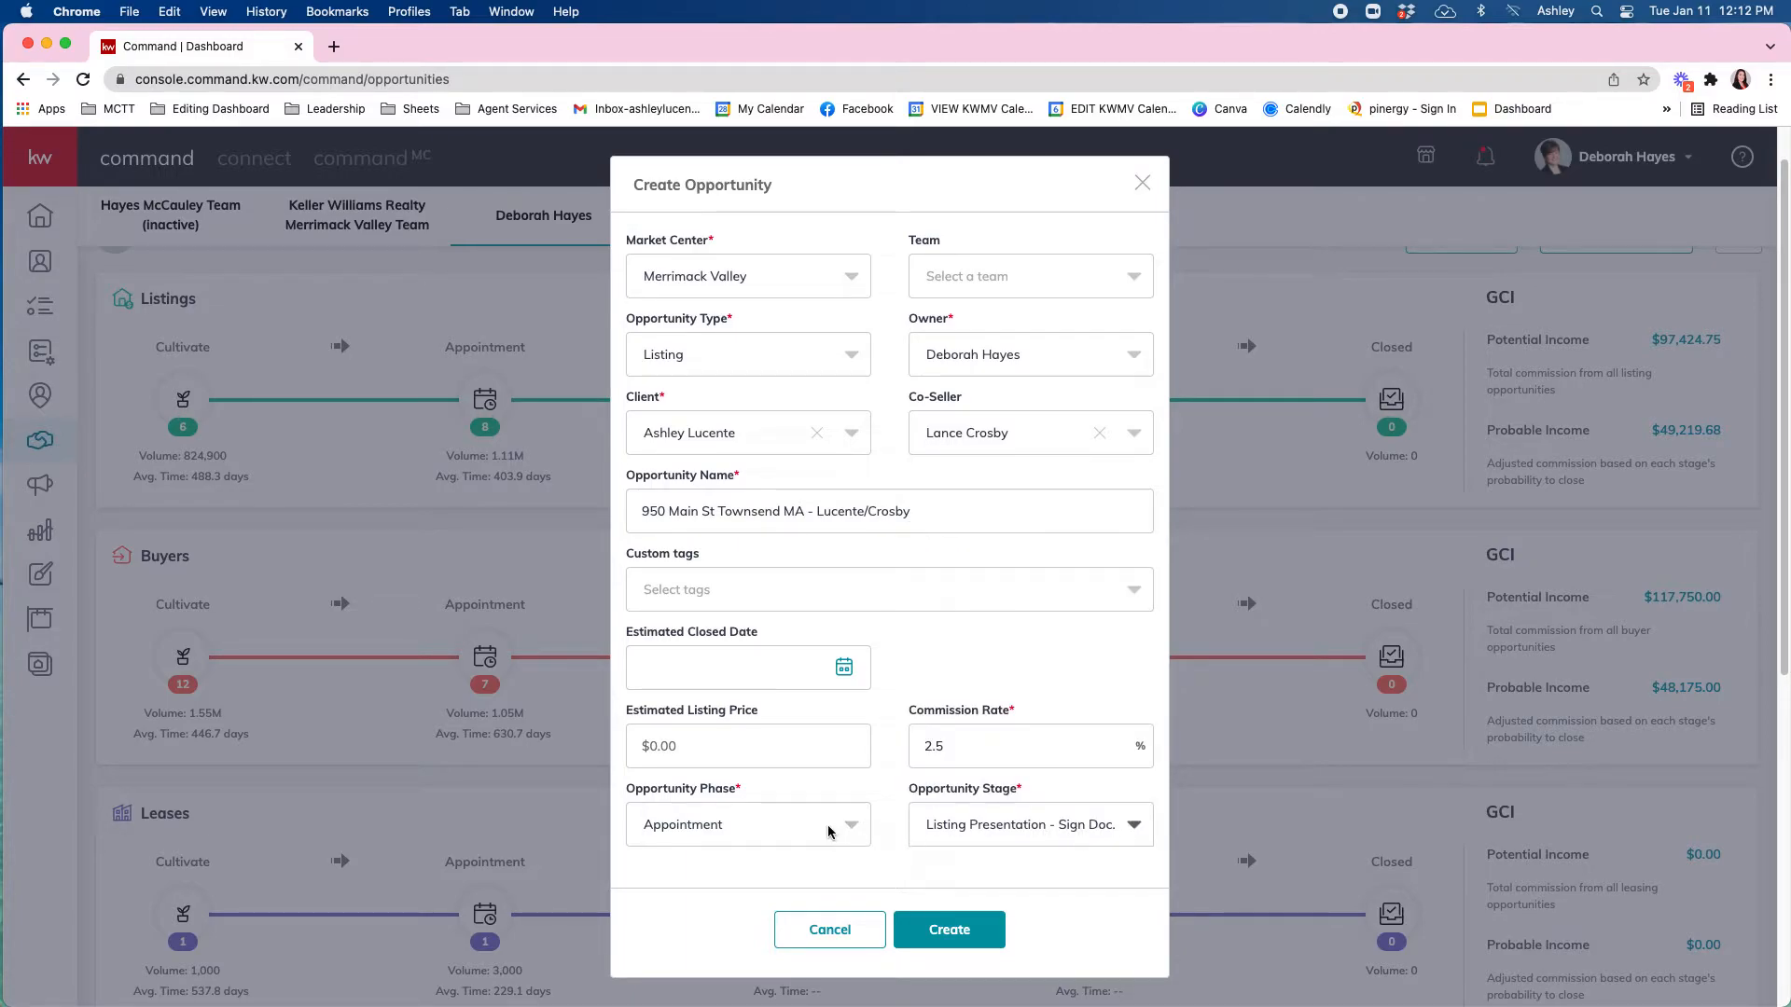
click(726, 826)
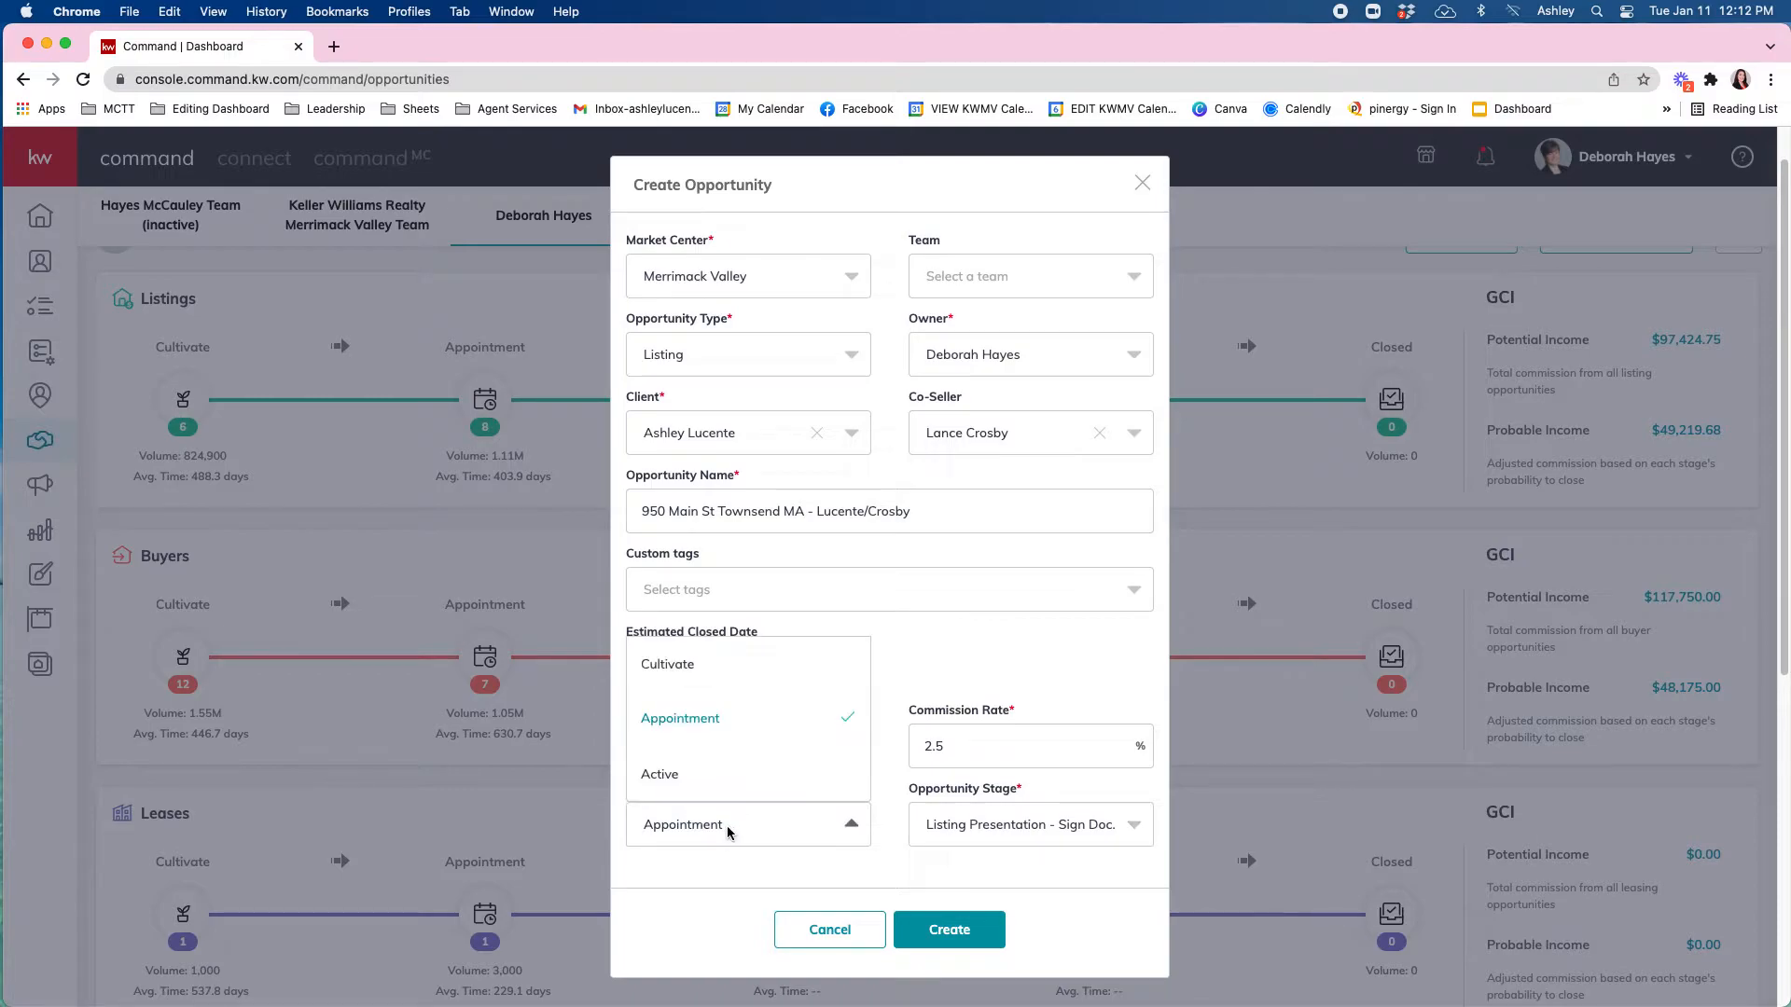
click(727, 820)
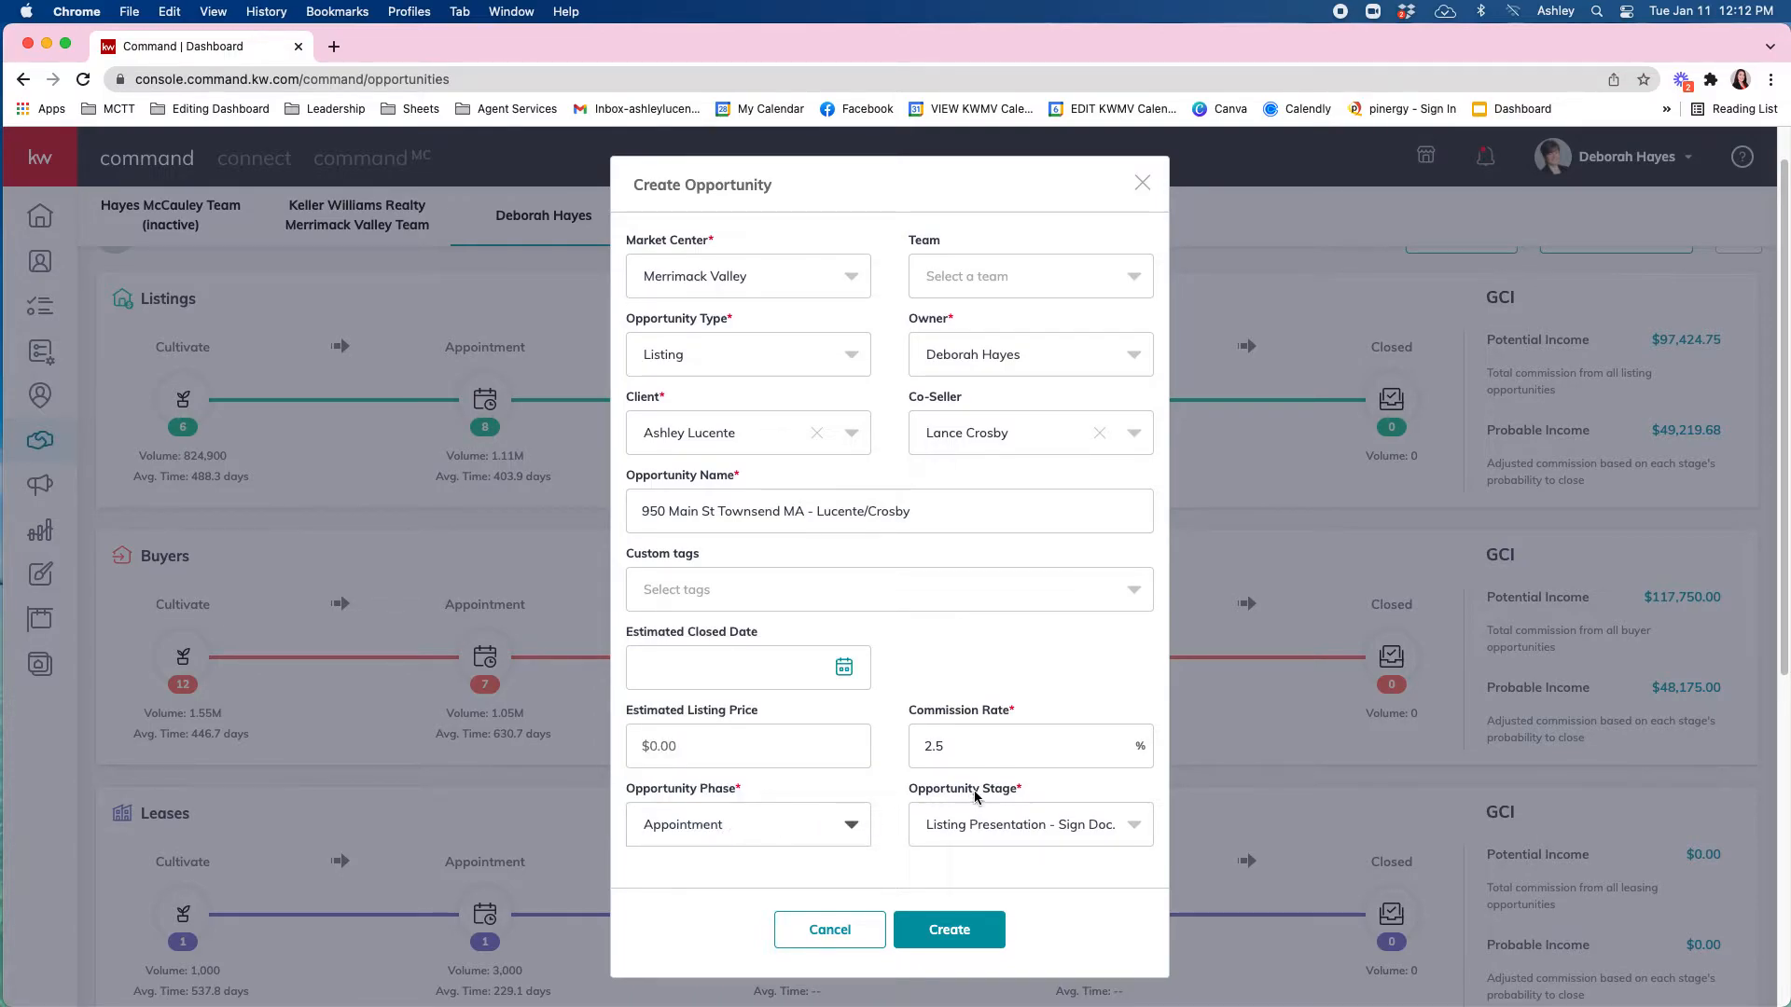
click(1009, 825)
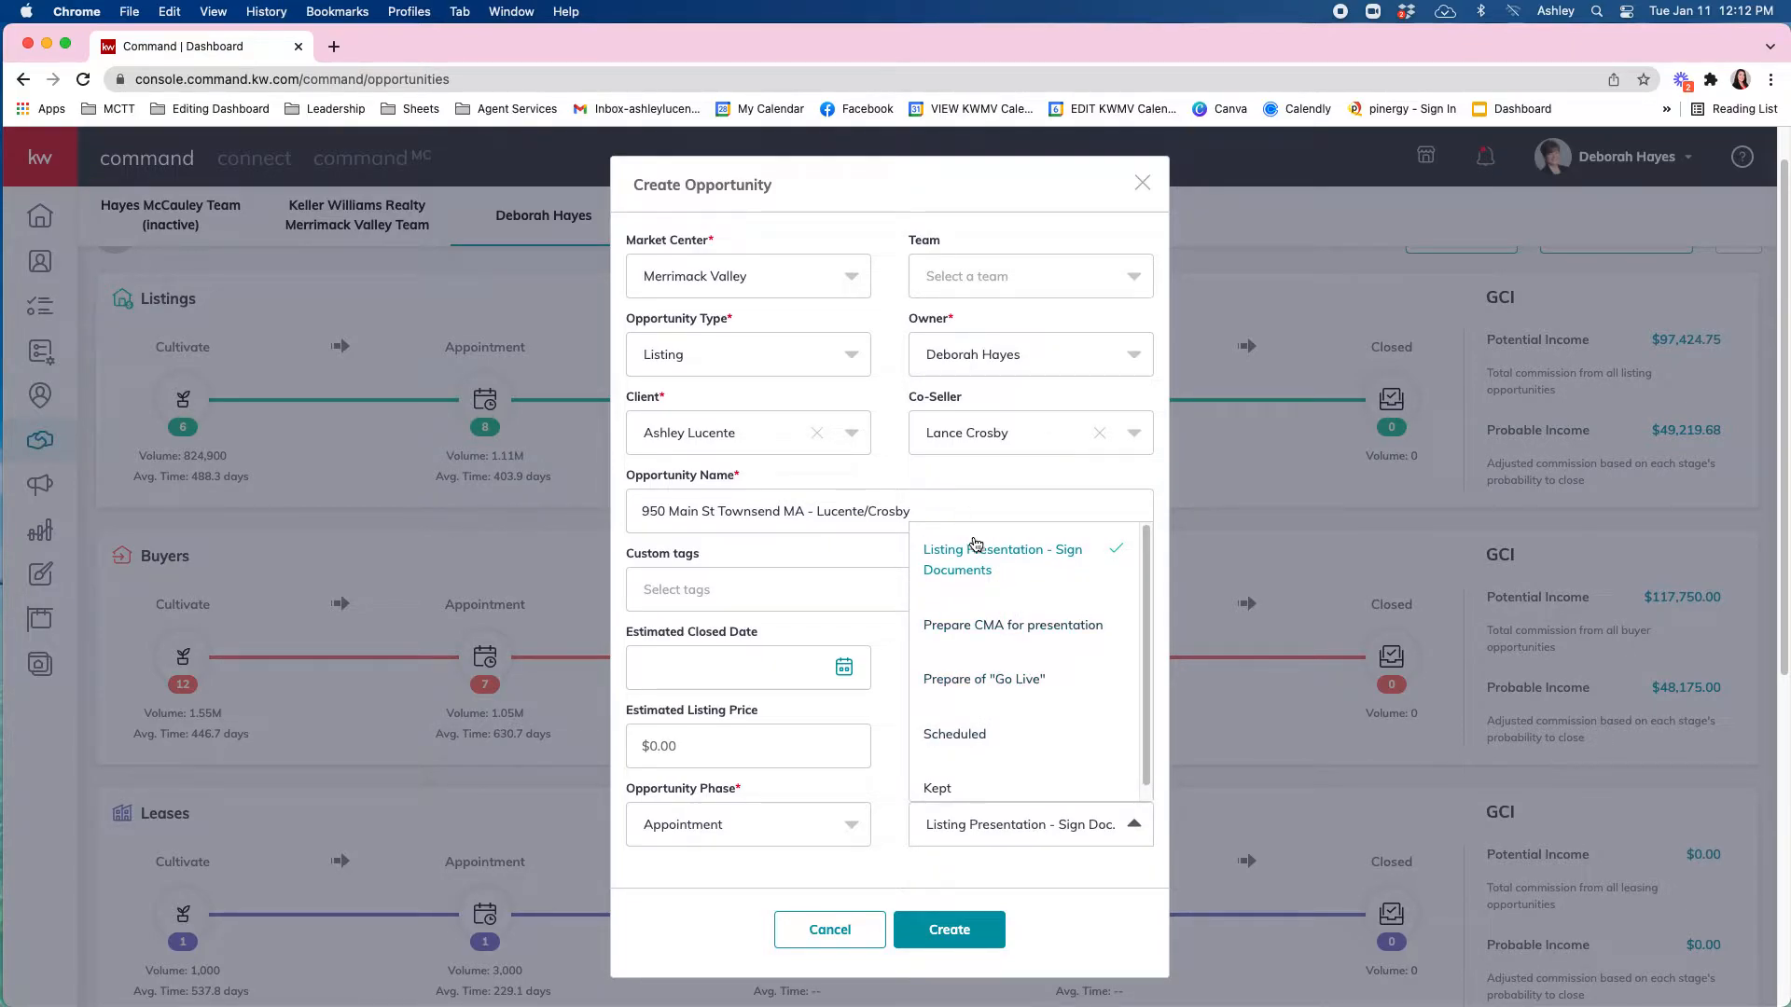
click(1103, 877)
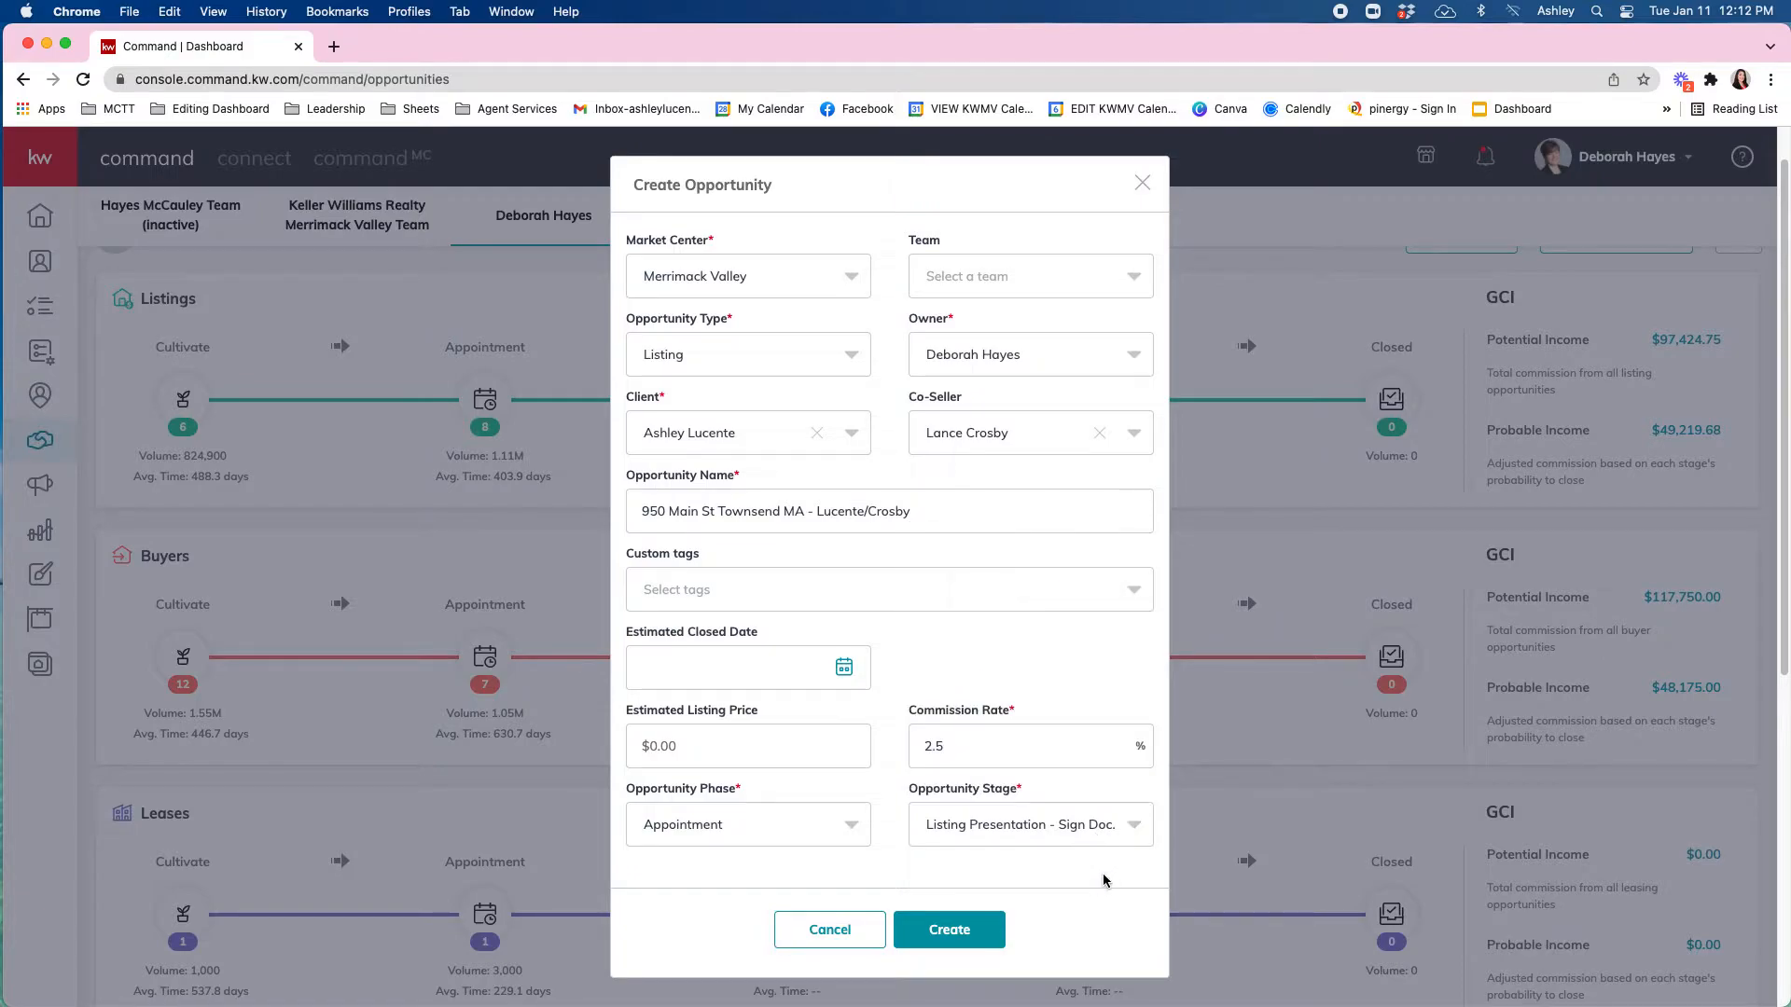
click(971, 933)
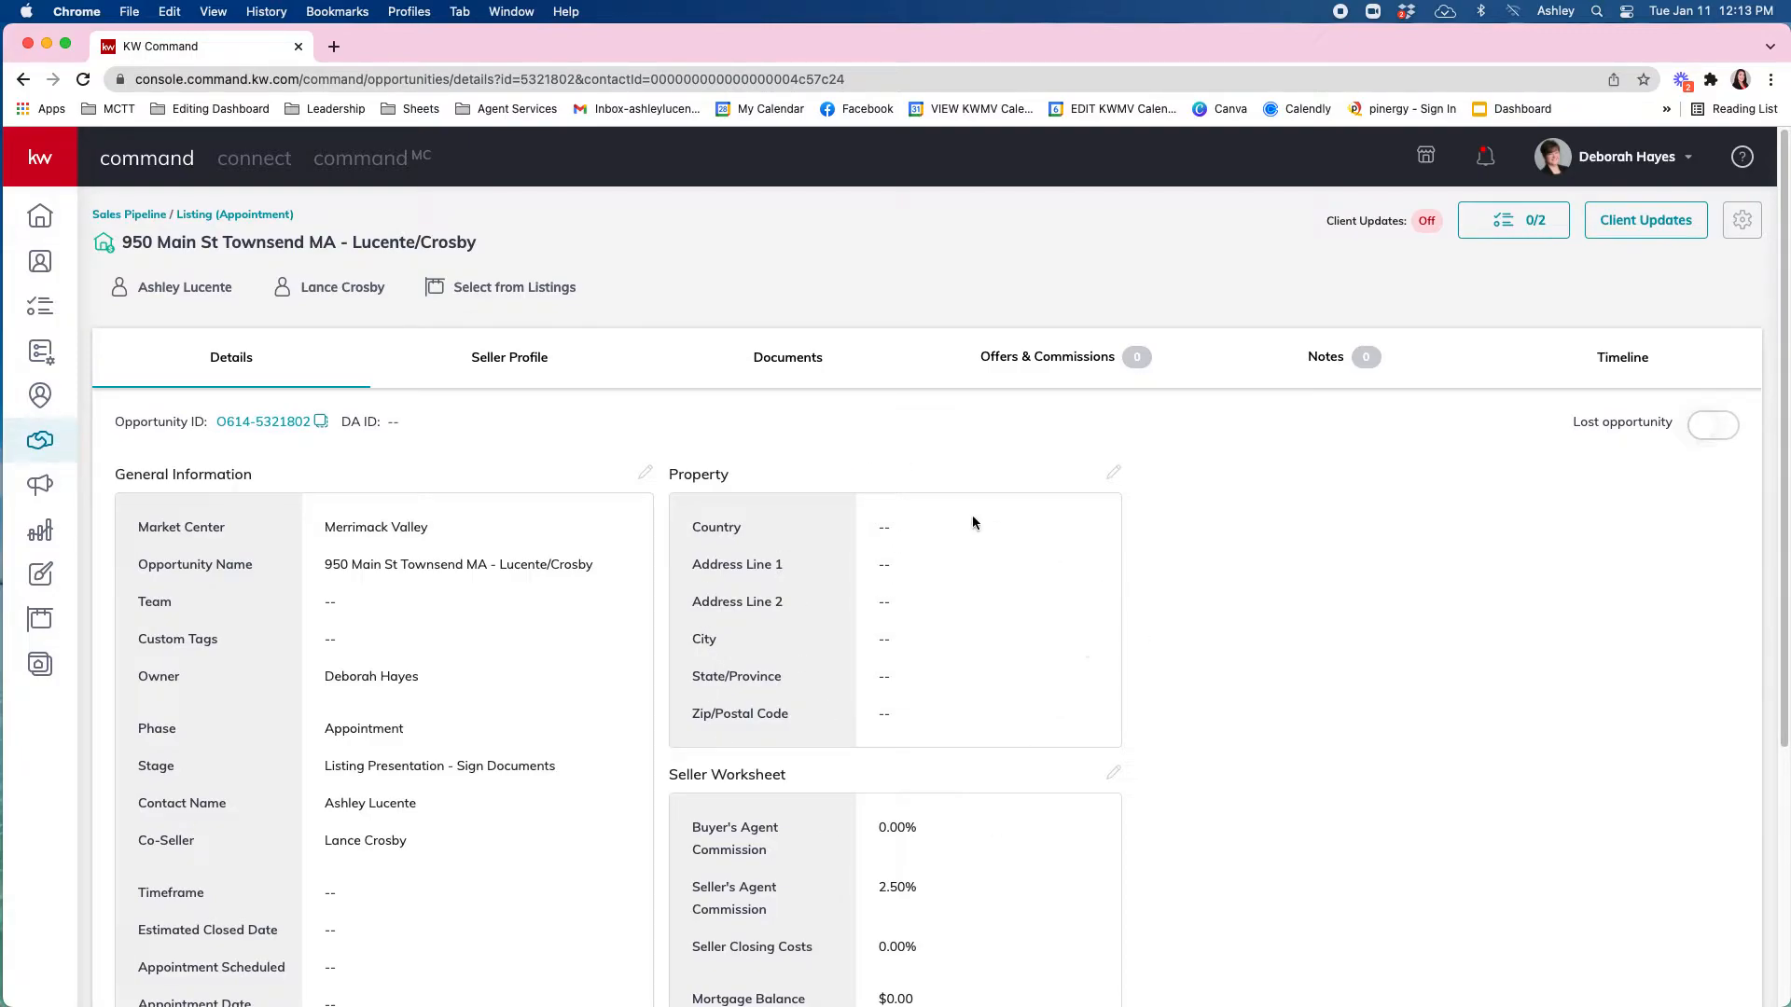
Enter the property address from the suggestion, with United States and Massachusetts, and save.
click(1112, 478)
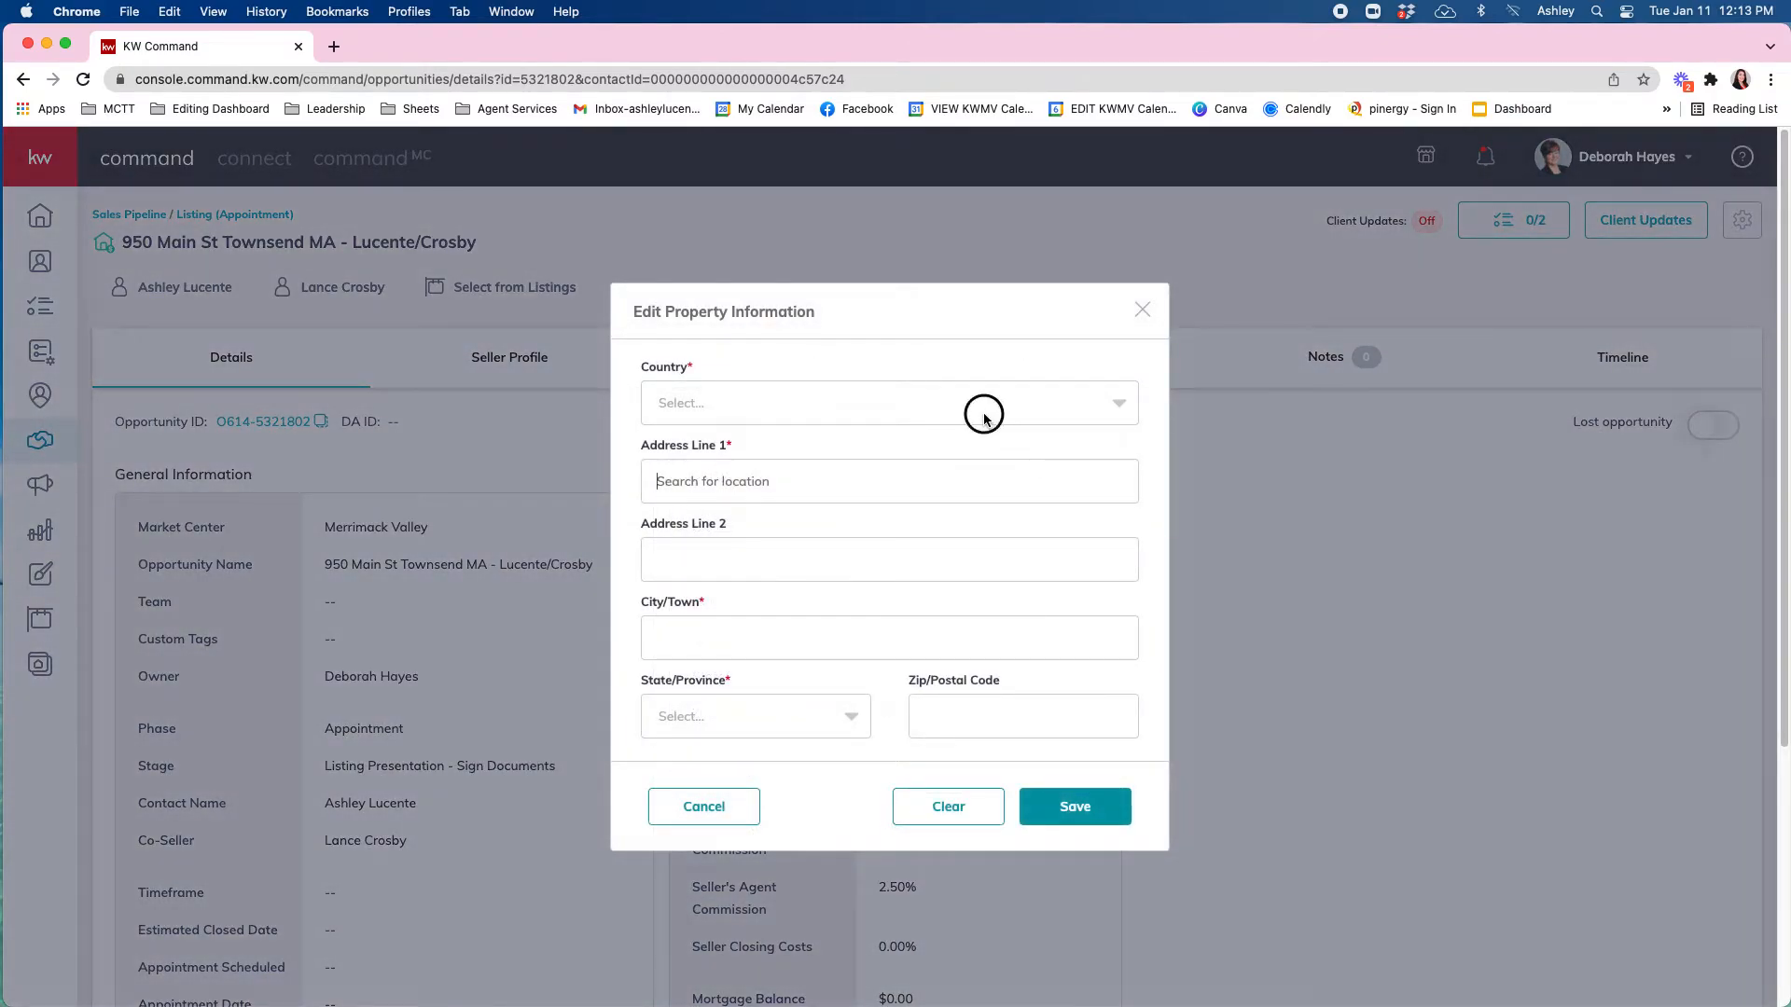
click(985, 415)
click(942, 435)
click(909, 476)
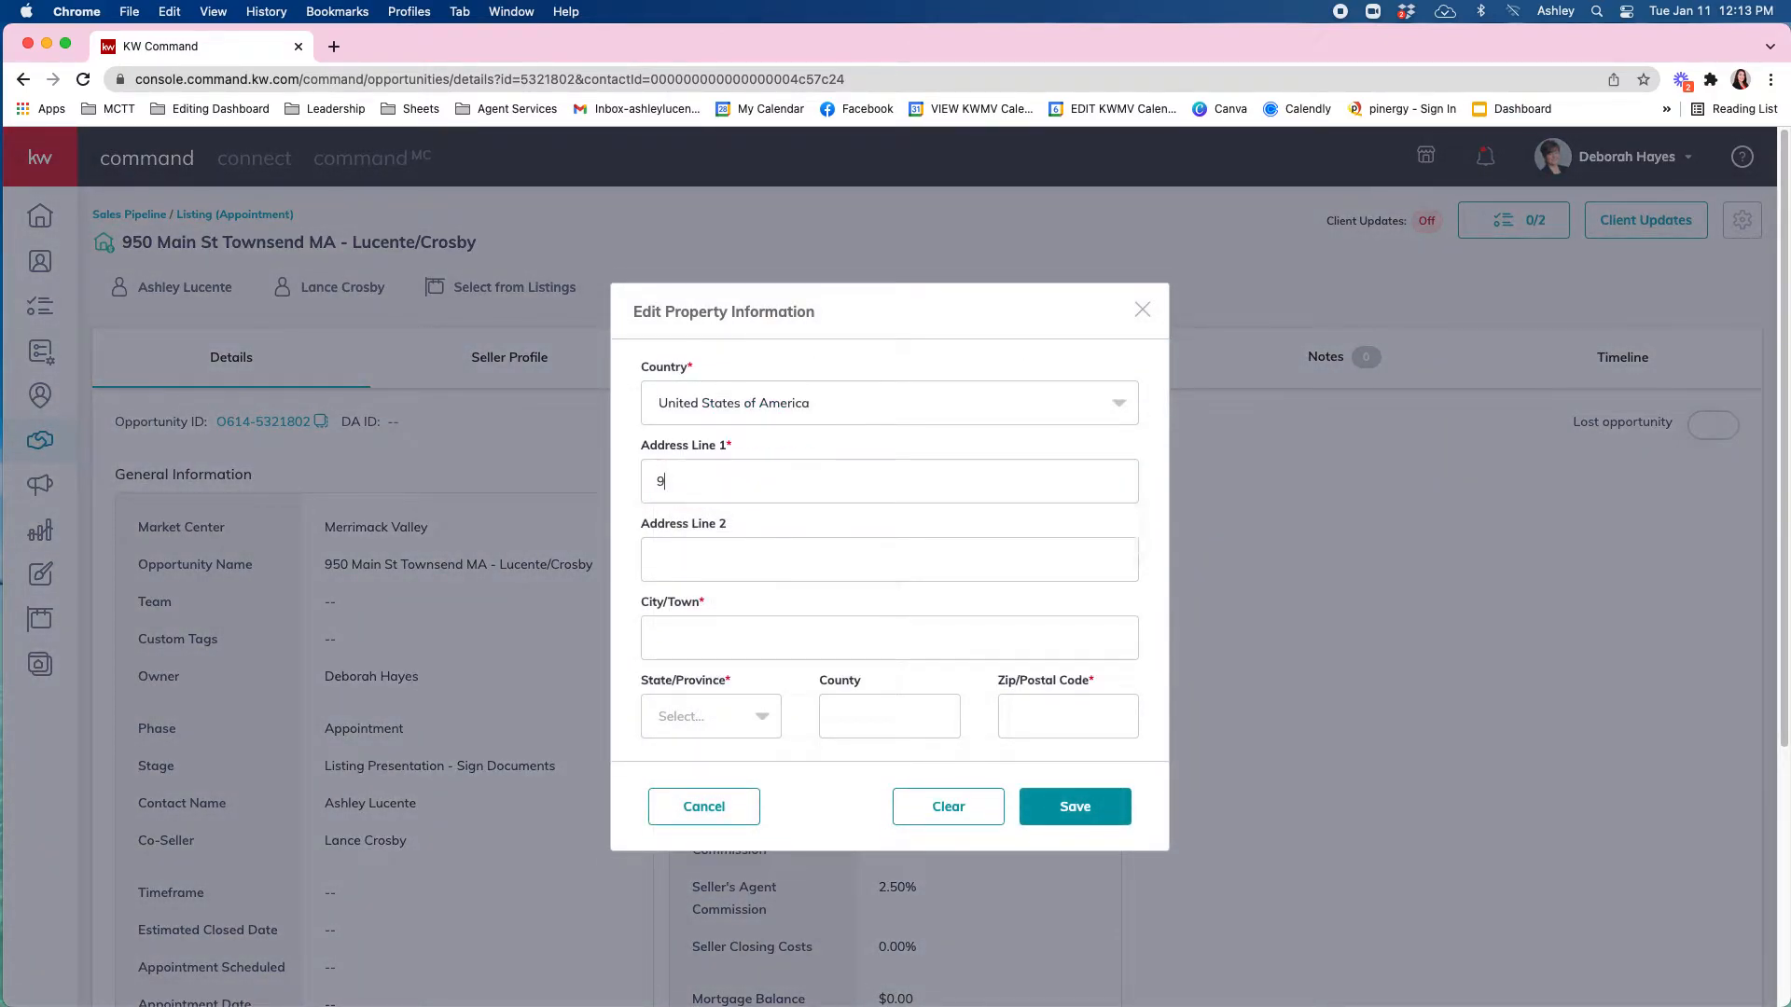
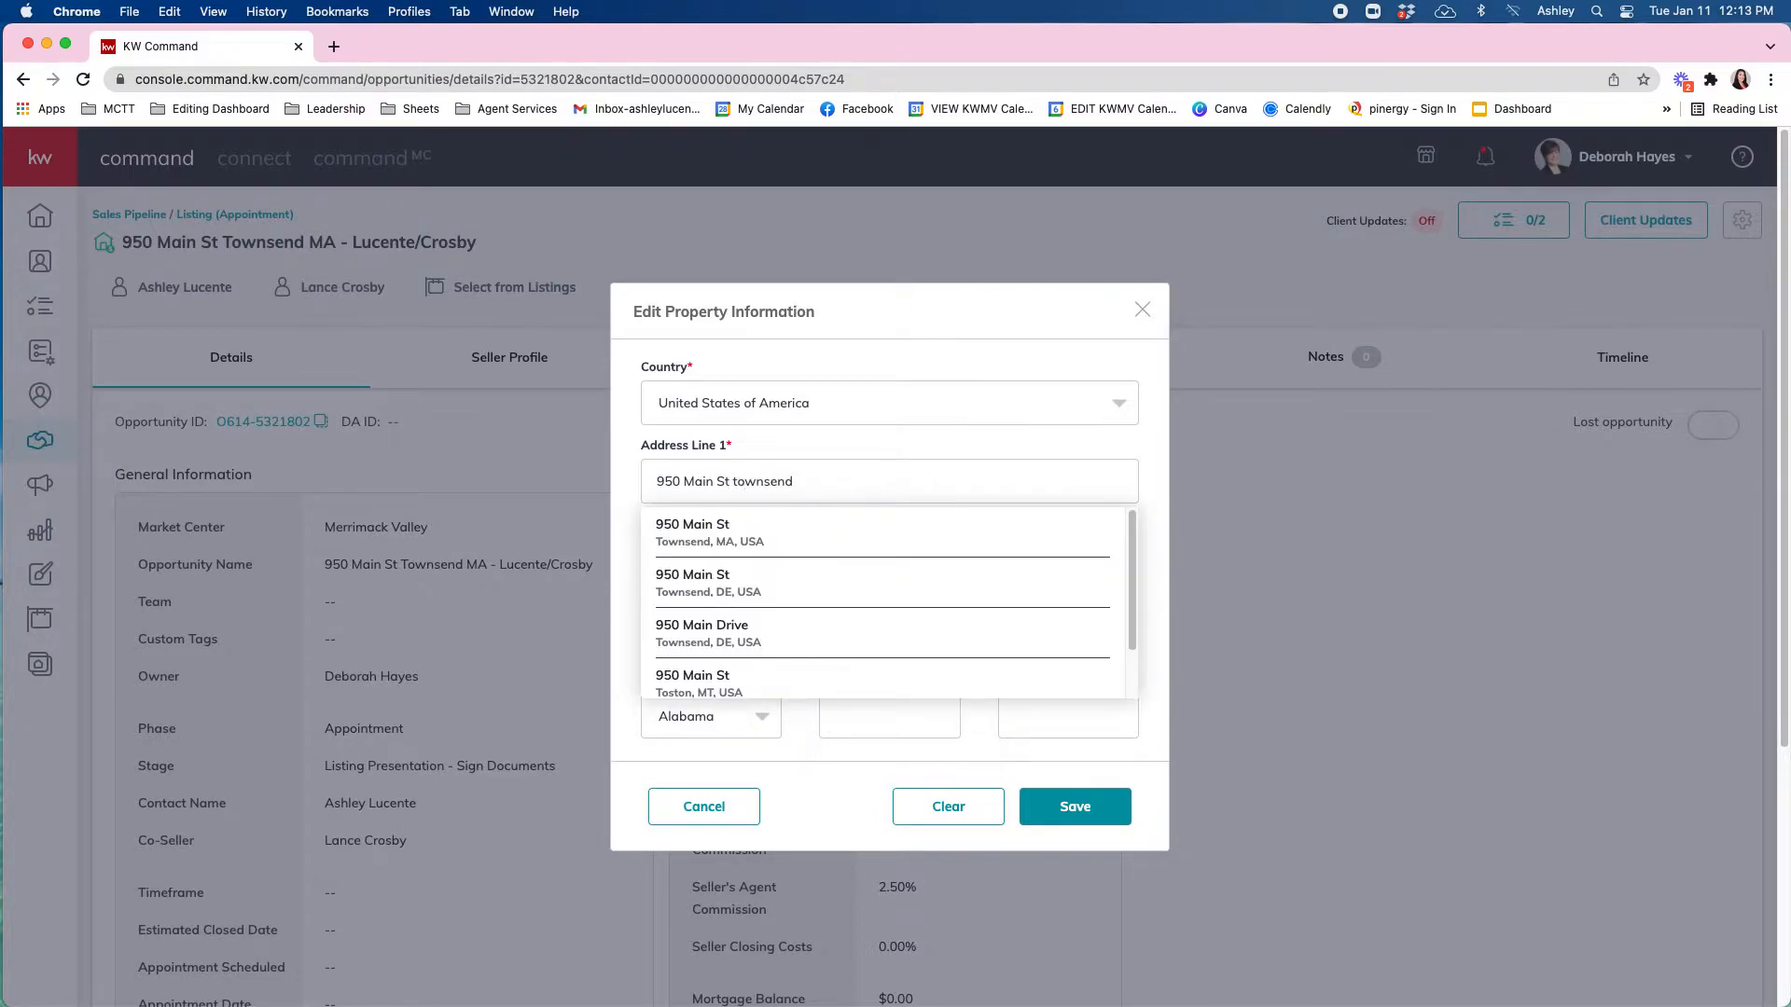
click(828, 543)
click(742, 723)
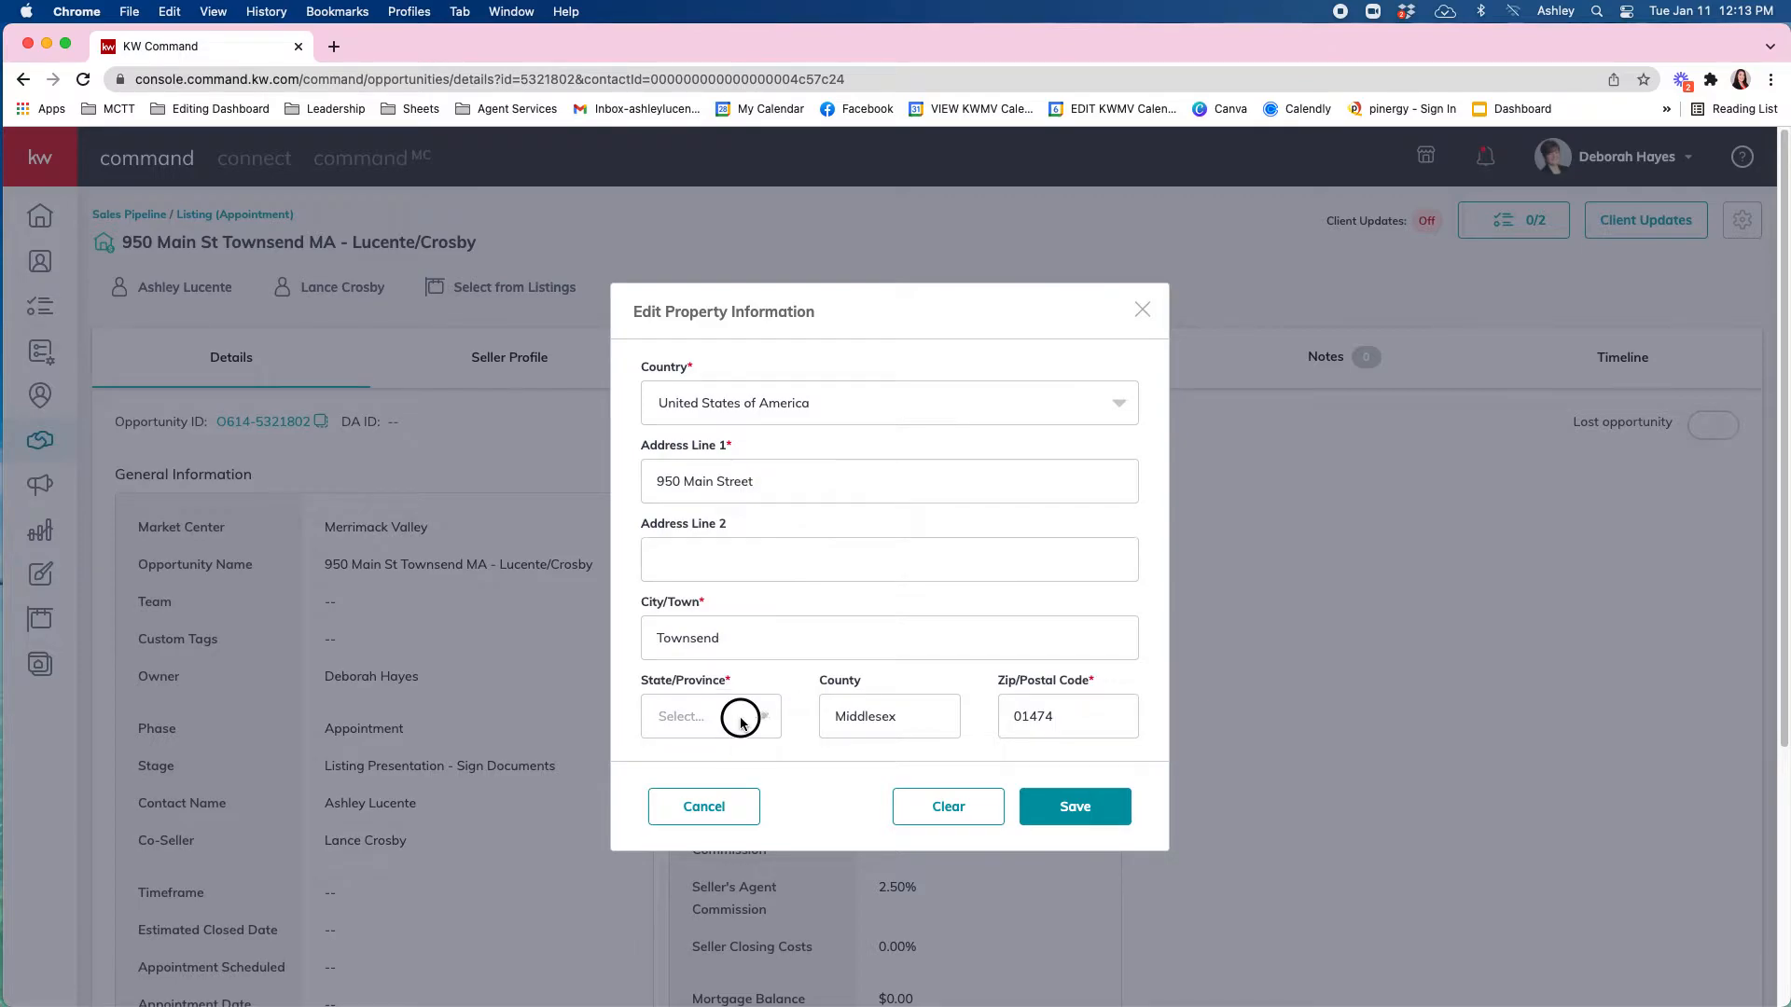
click(735, 715)
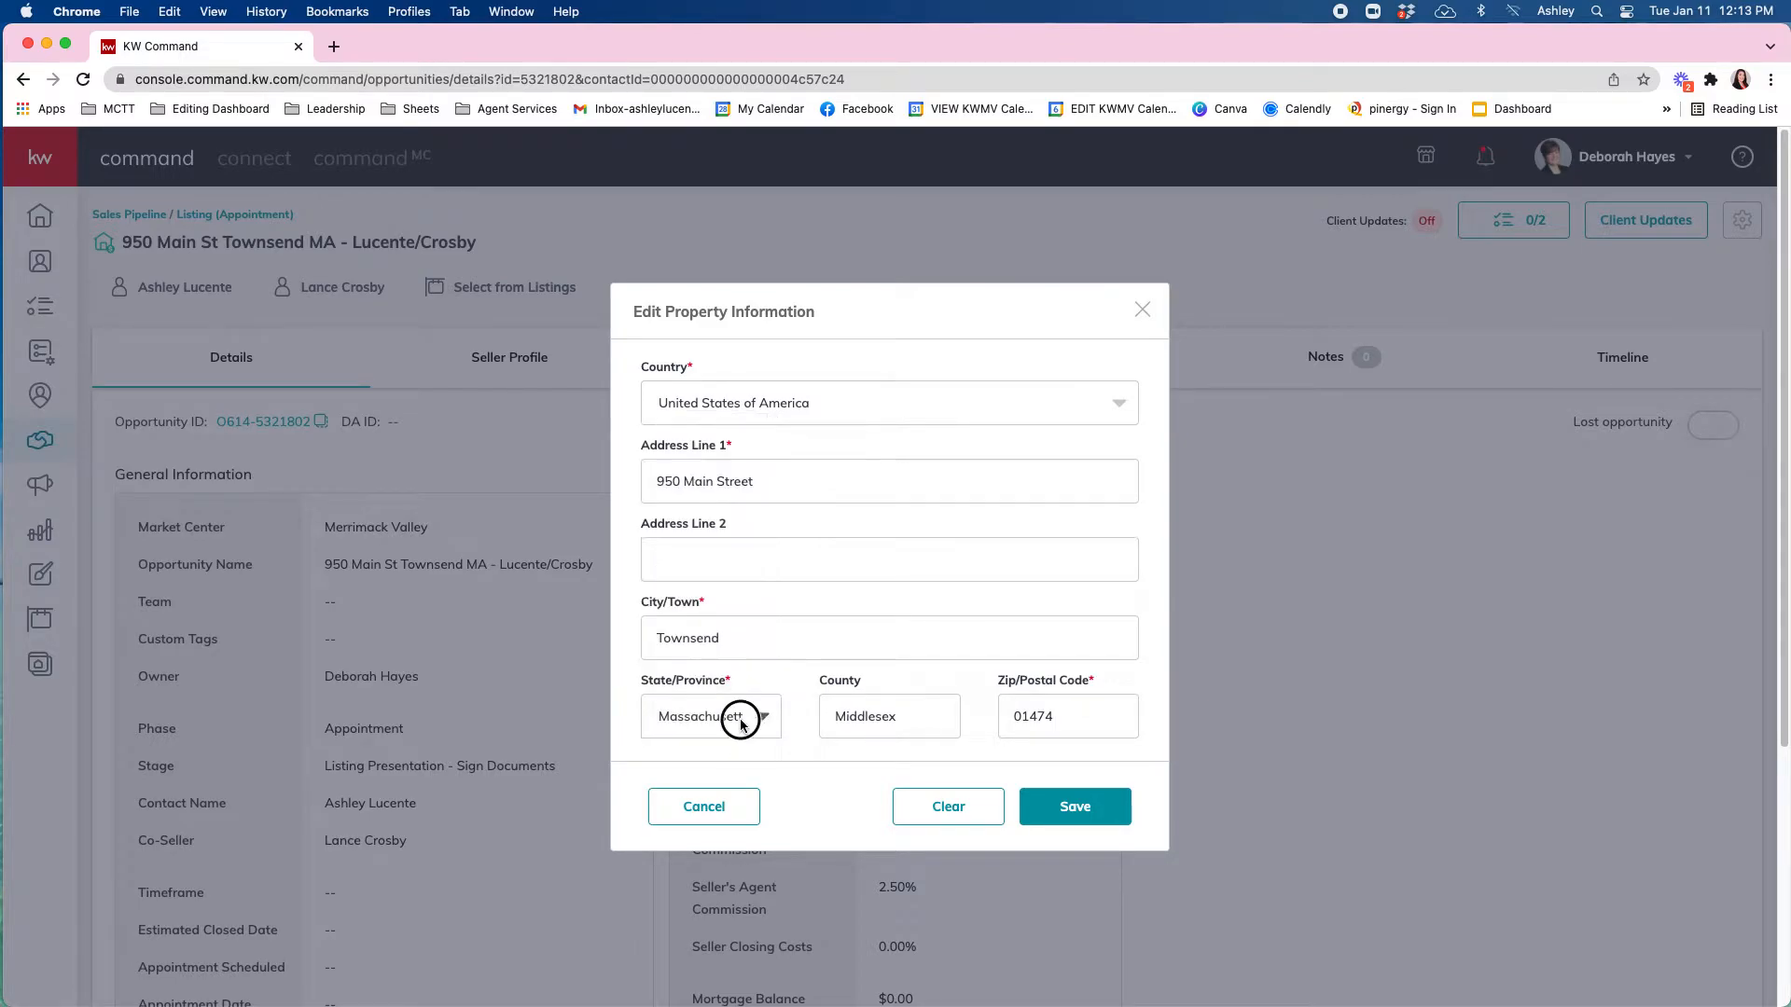
click(1075, 808)
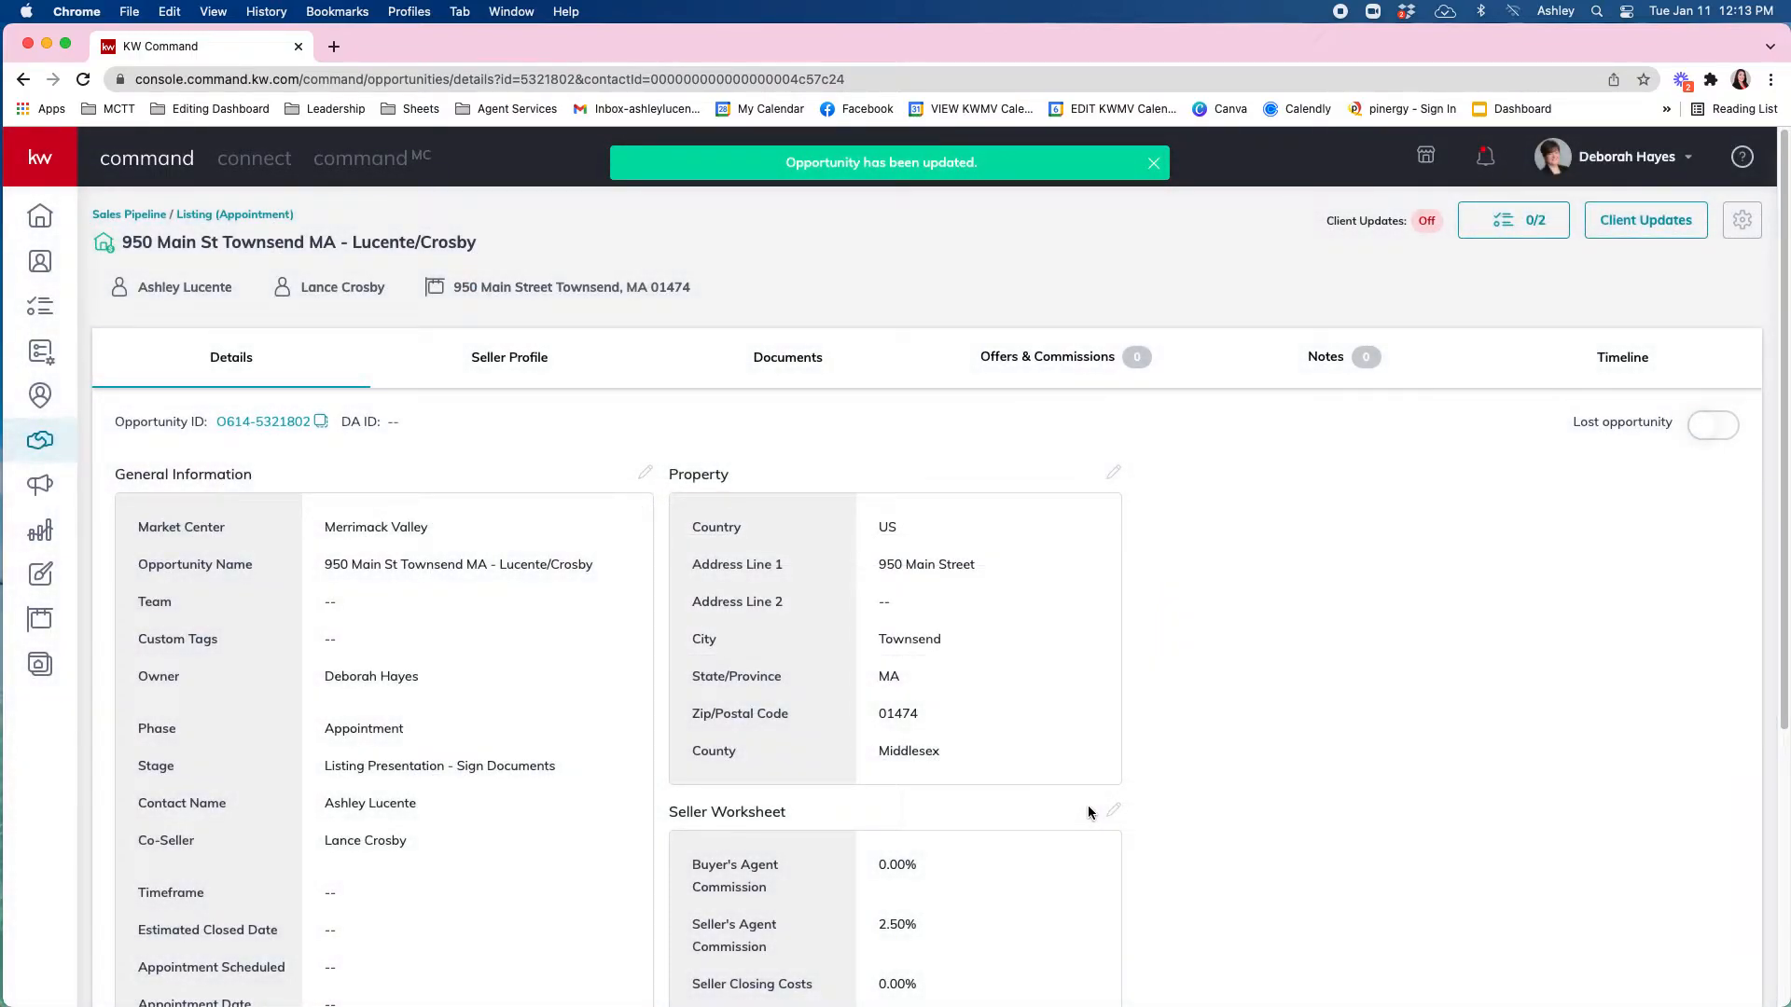
scroll(1336, 778, down, 3)
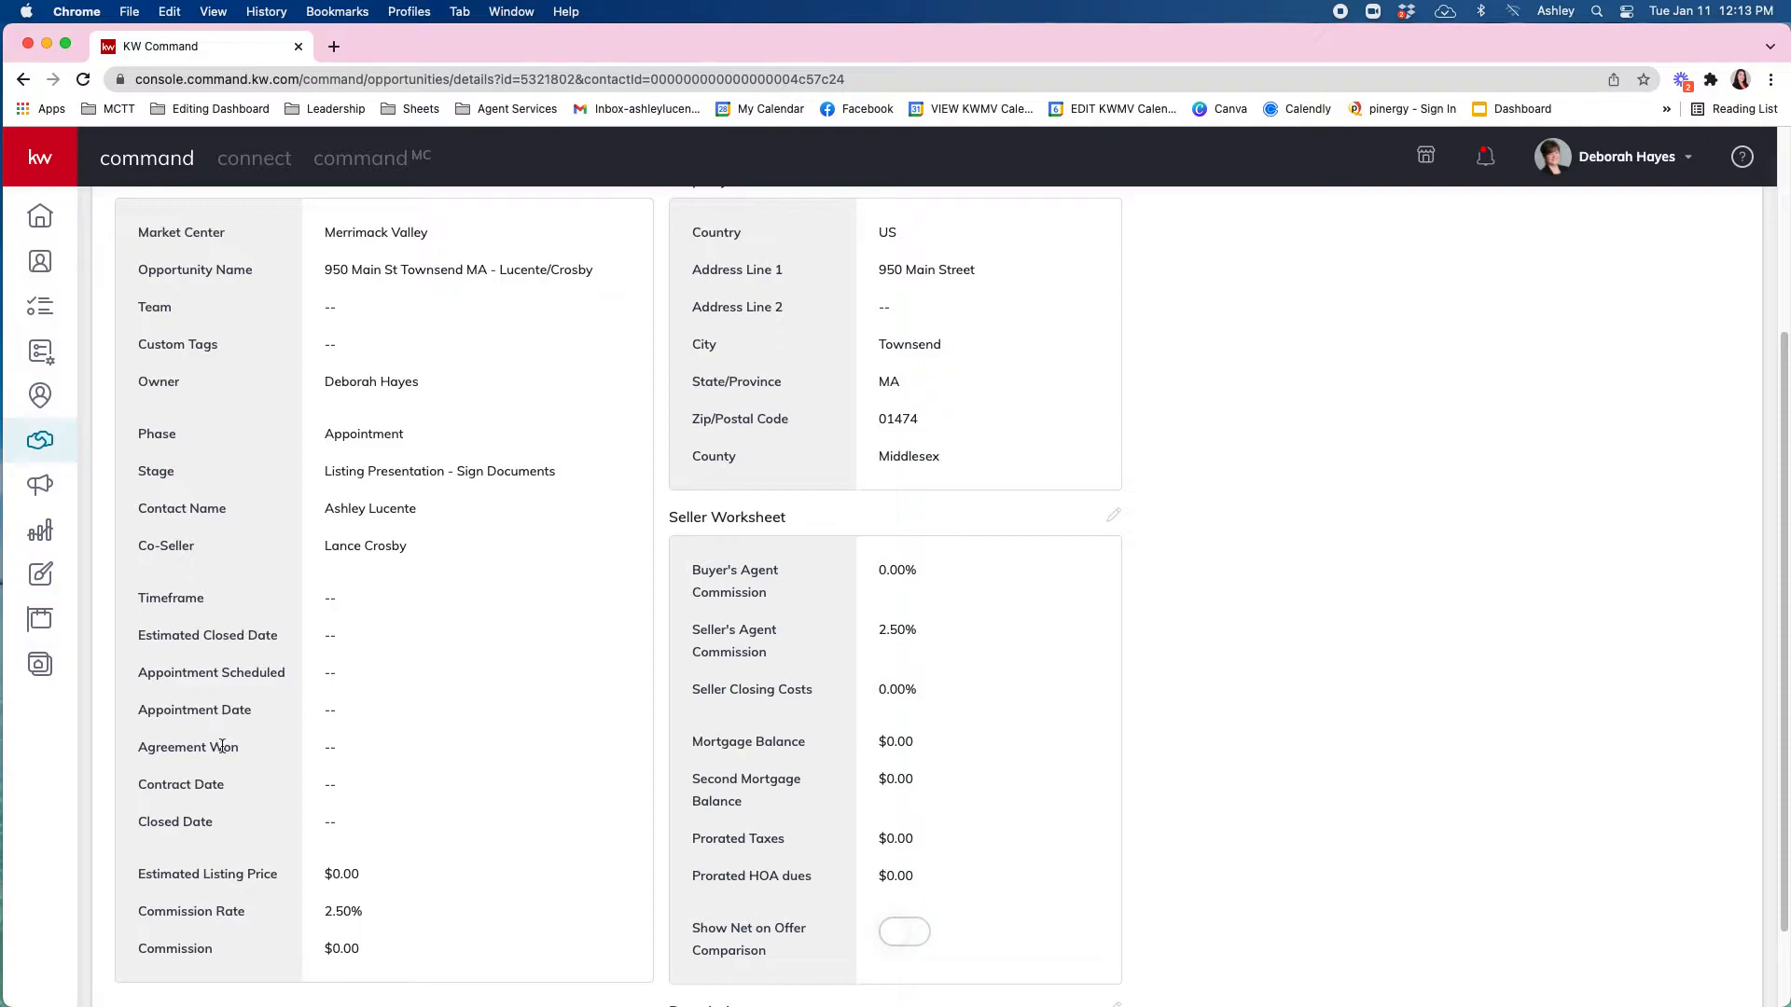
scroll(210, 850, down, 1)
scroll(226, 973, up, 3)
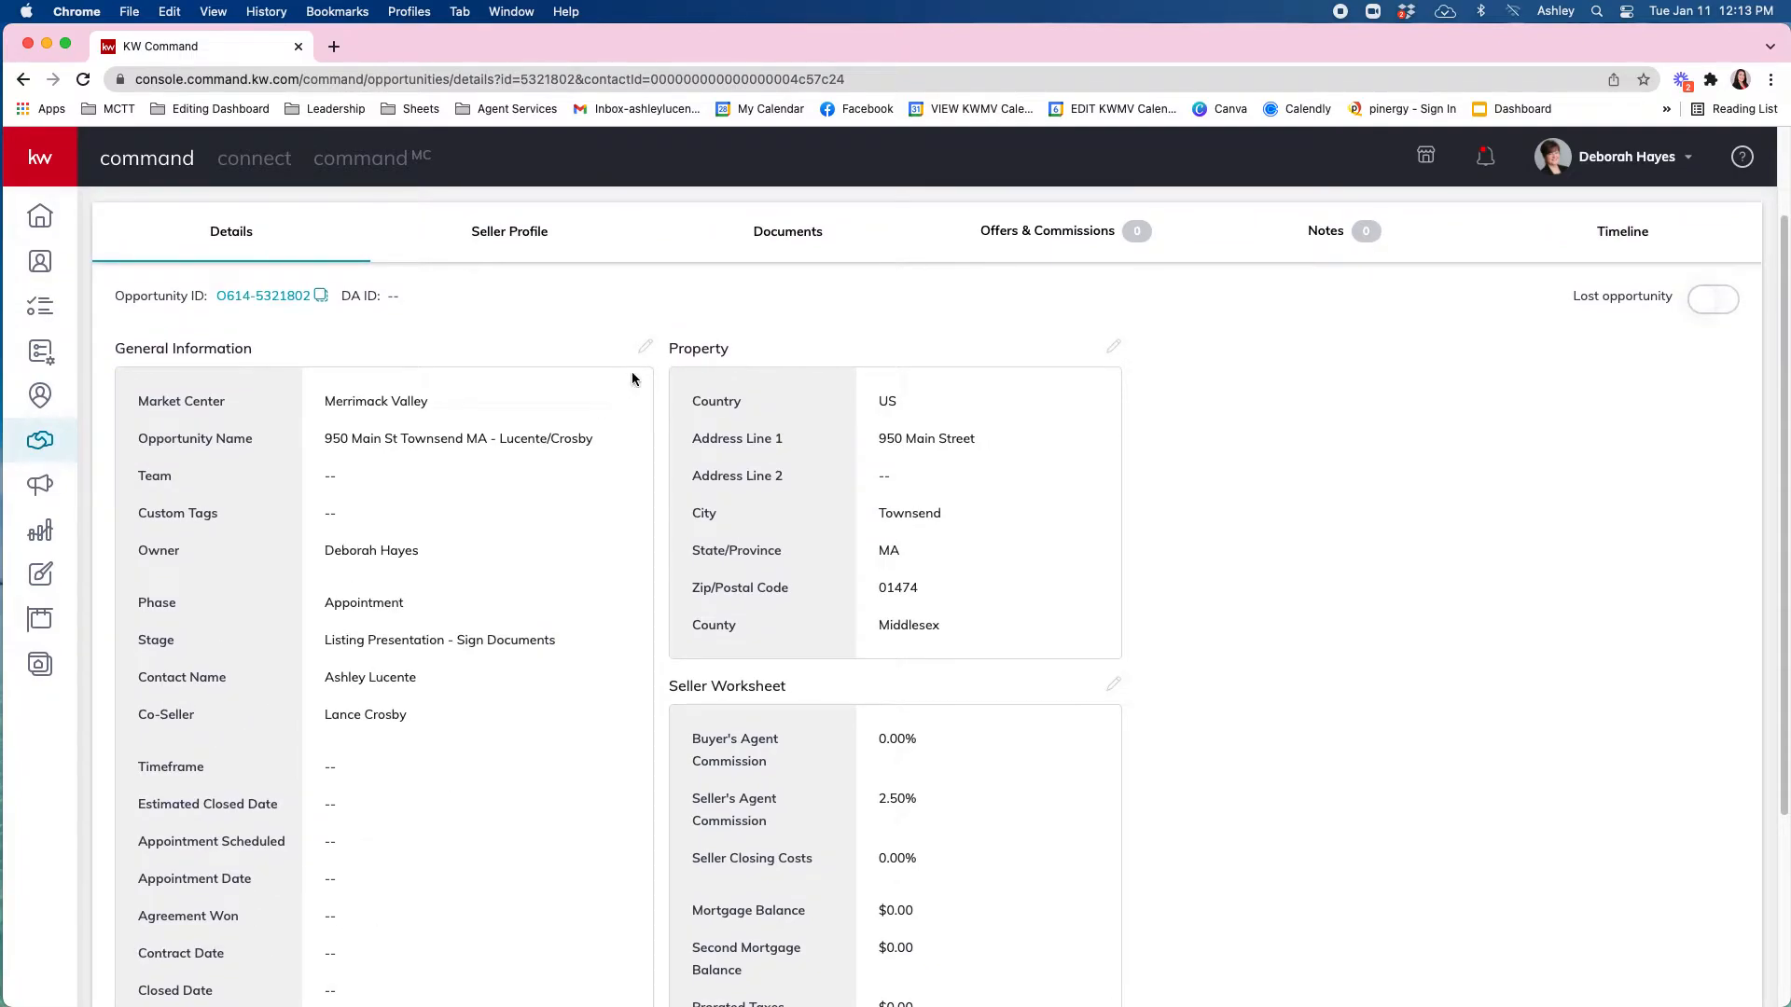
click(645, 348)
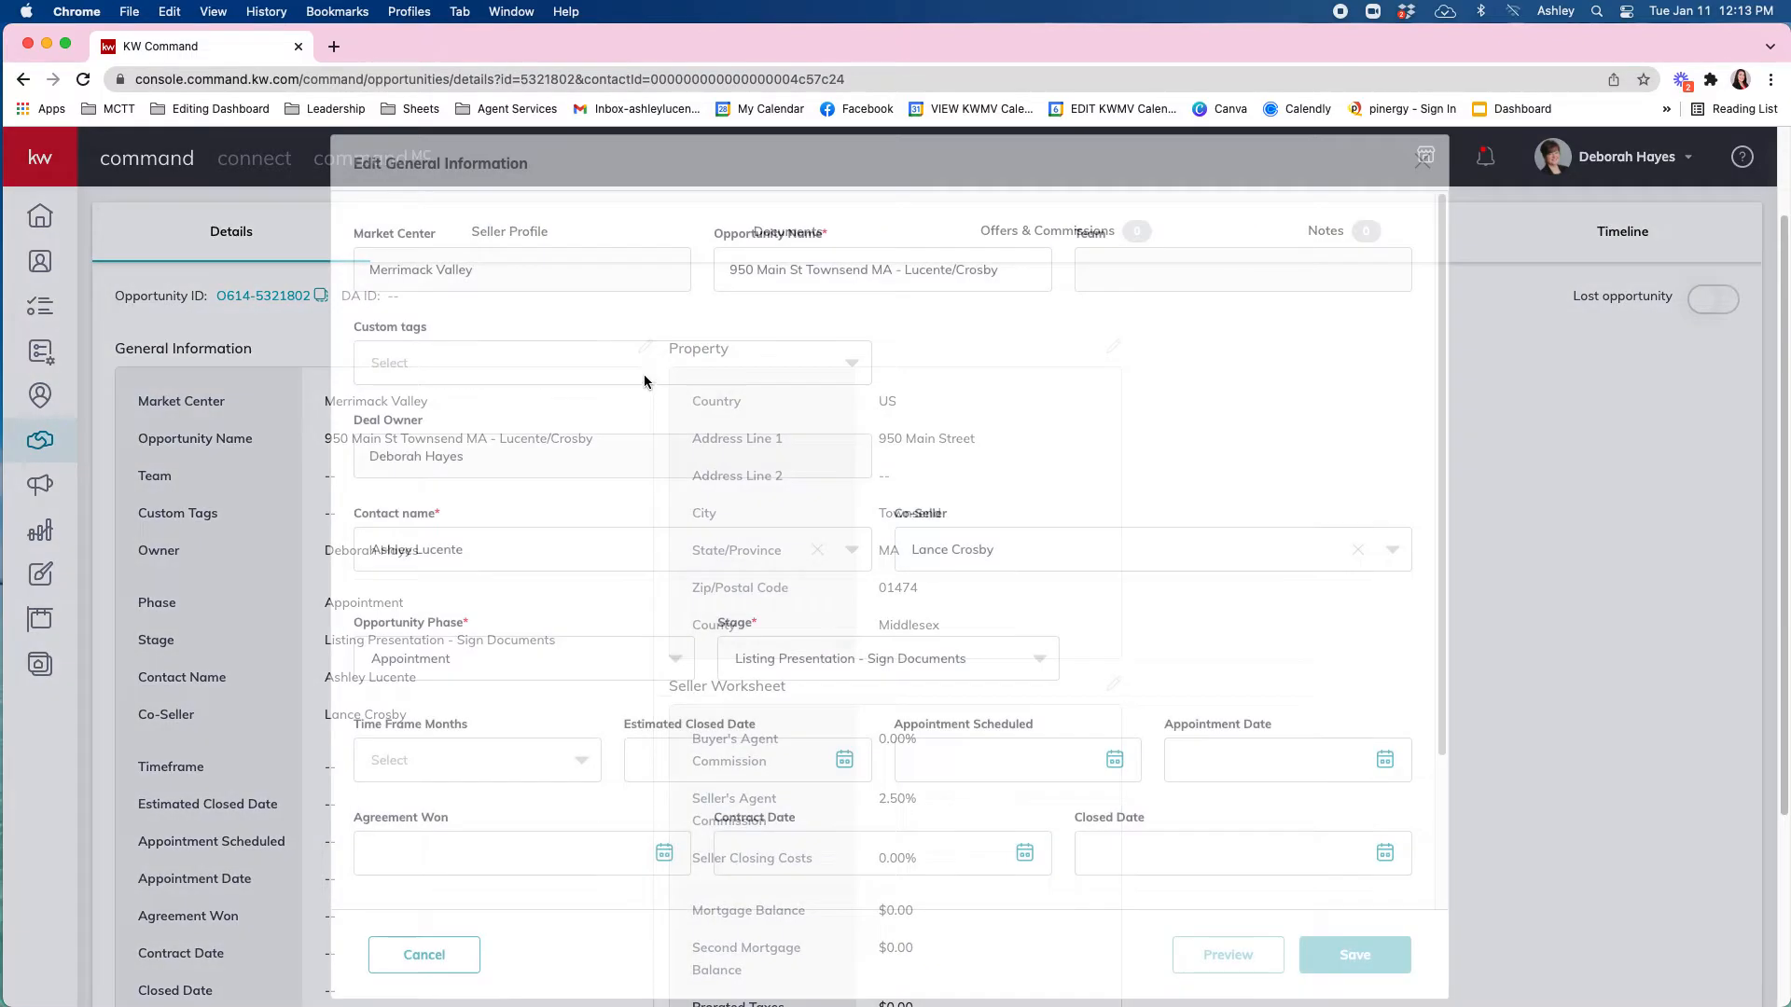
scroll(728, 746, down, 3)
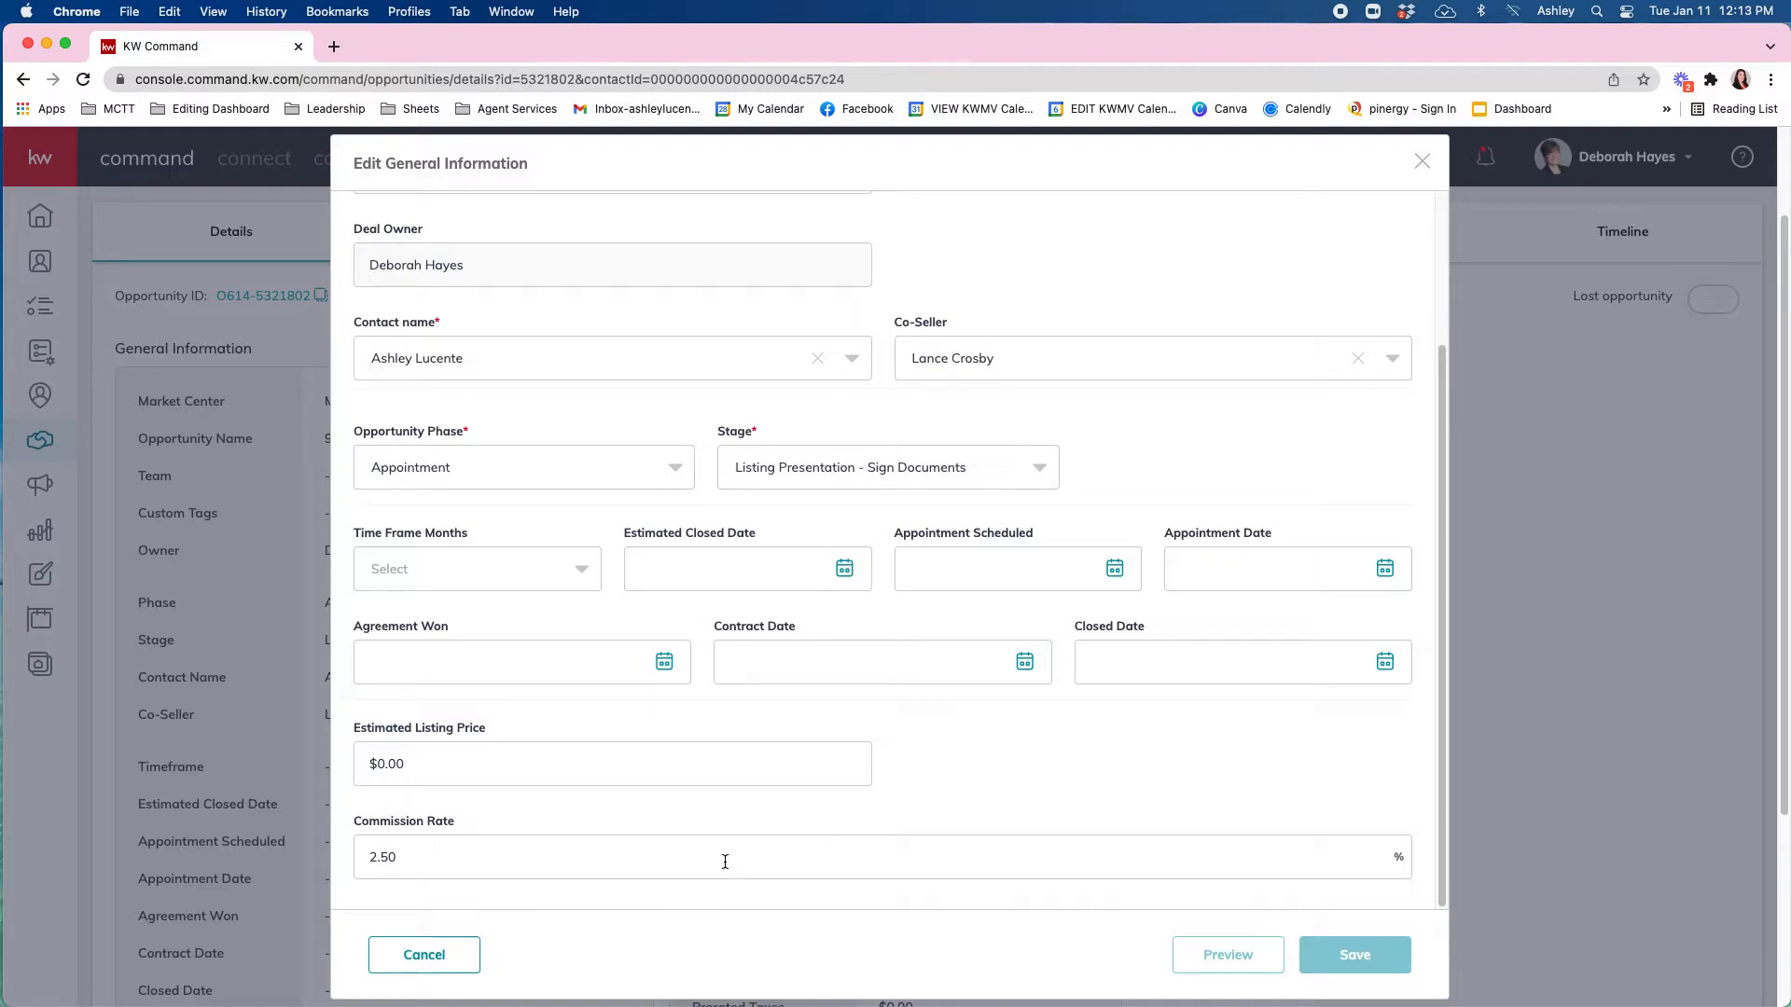
scroll(724, 862, down, 2)
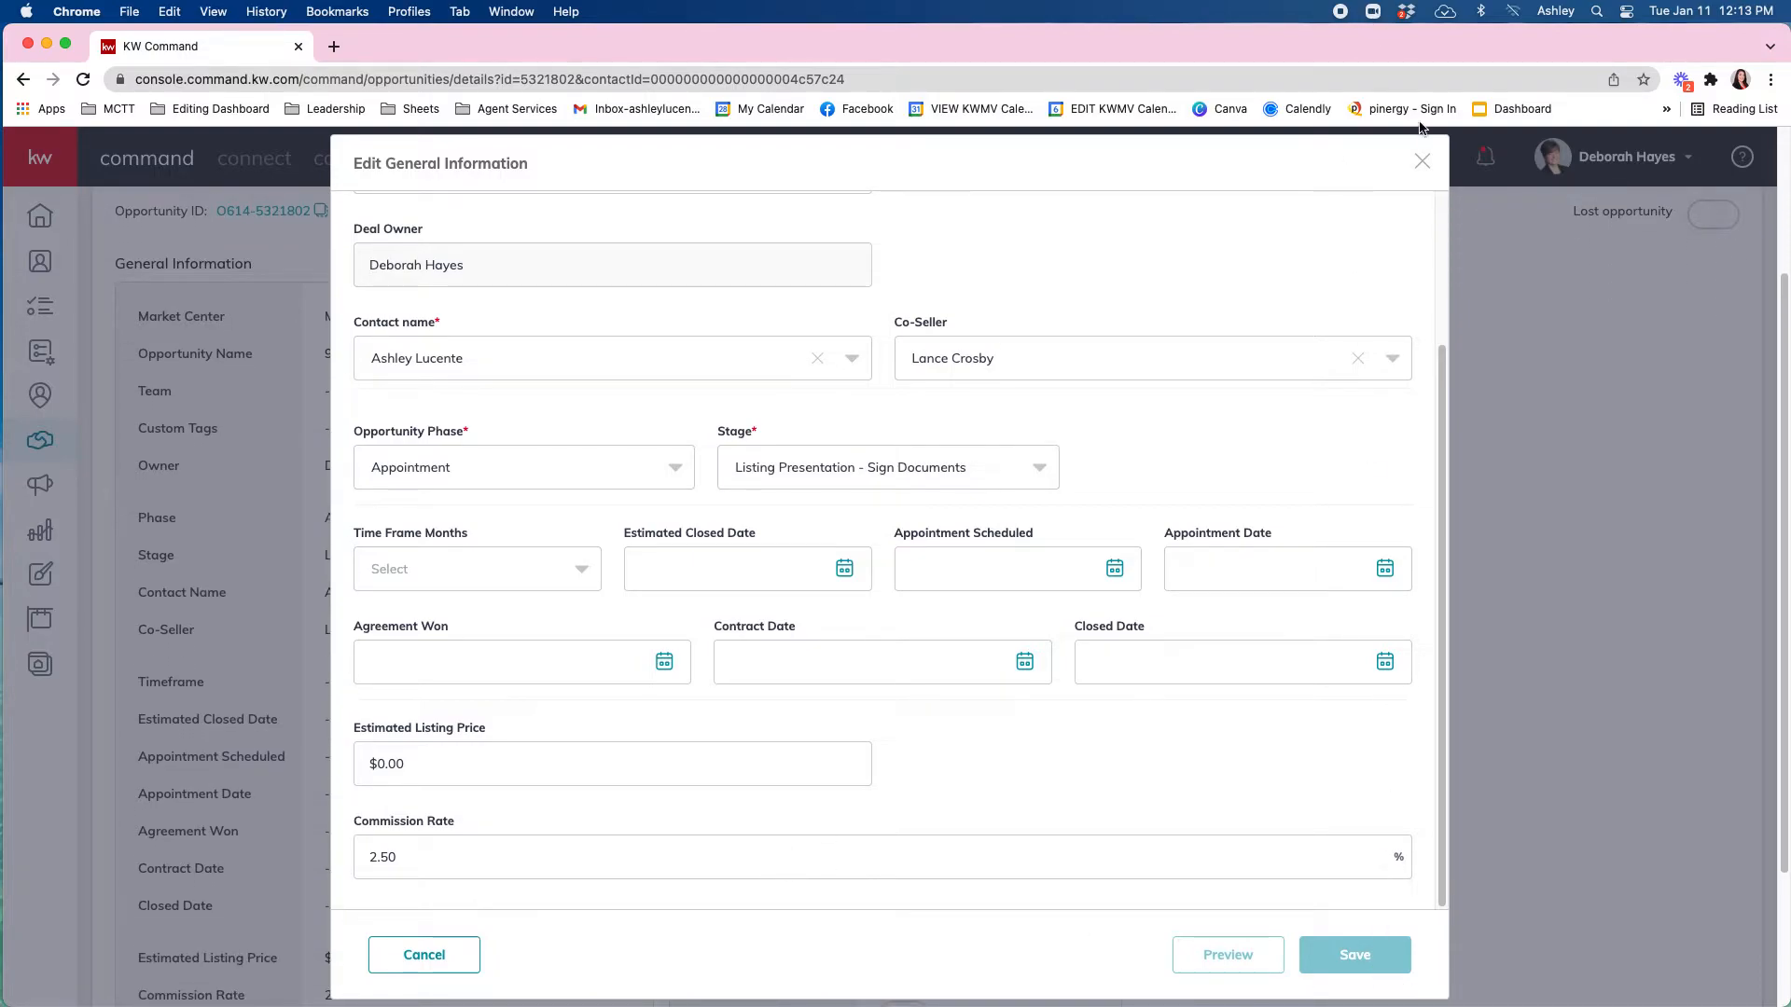
click(1421, 161)
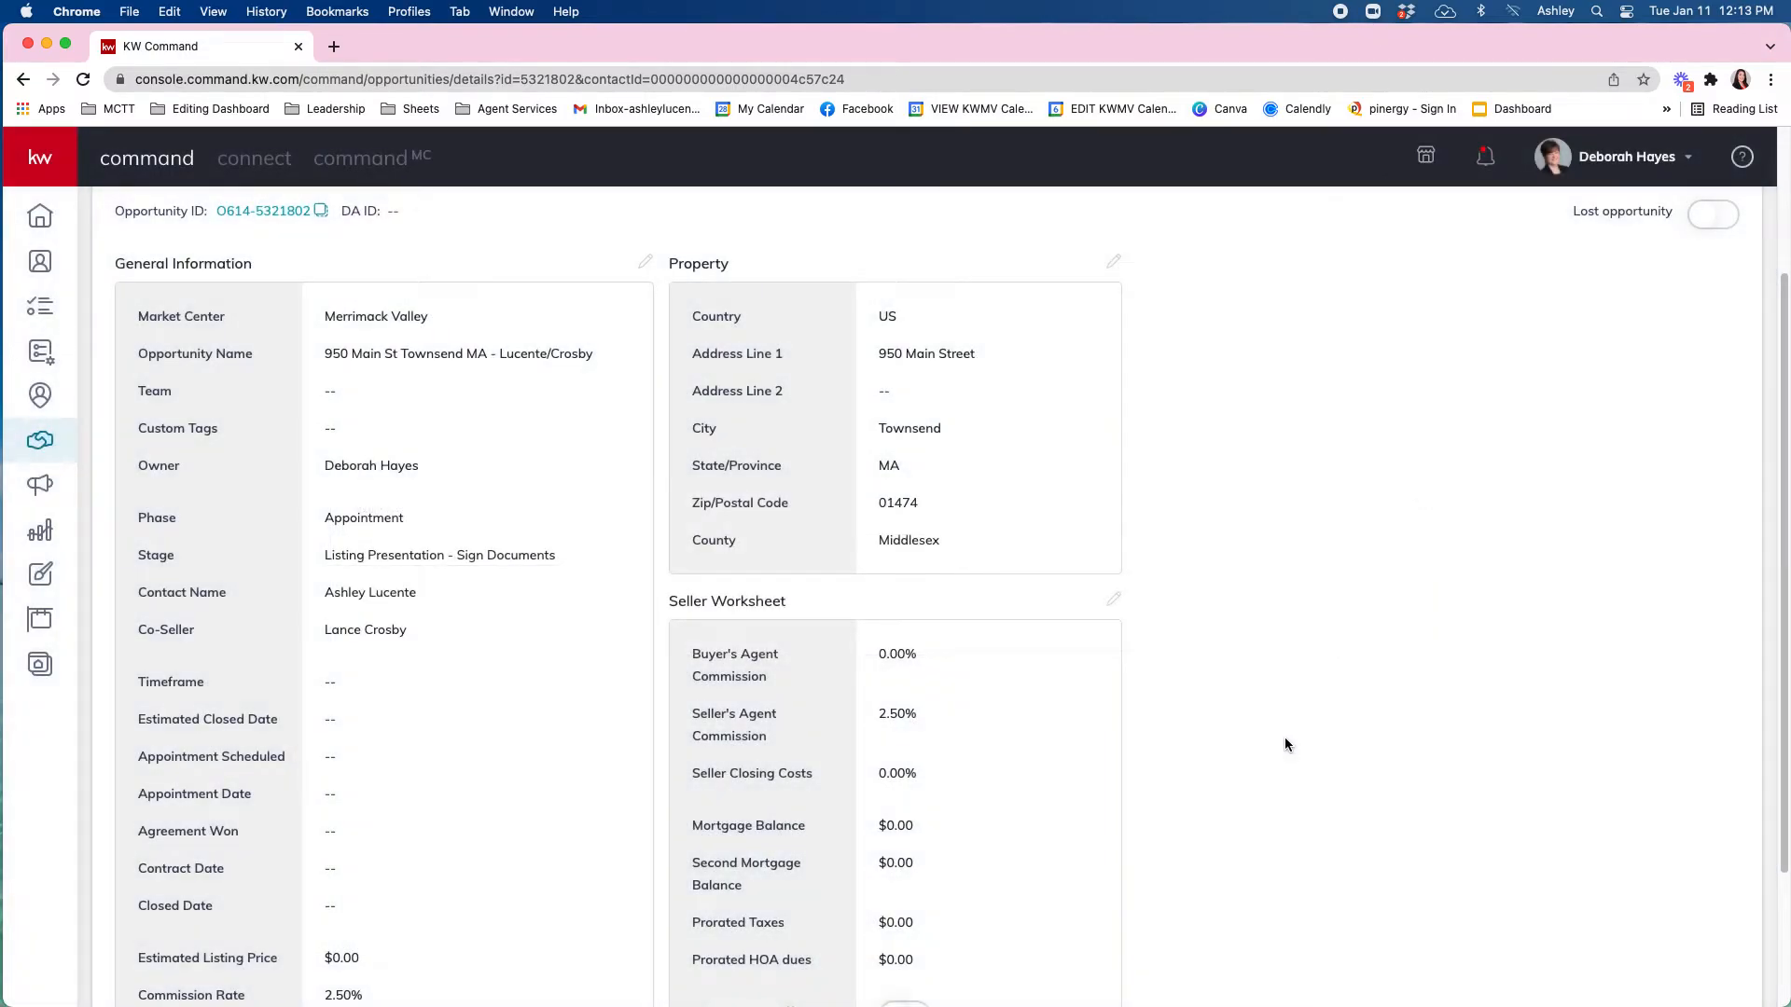
scroll(1272, 725, up, 3)
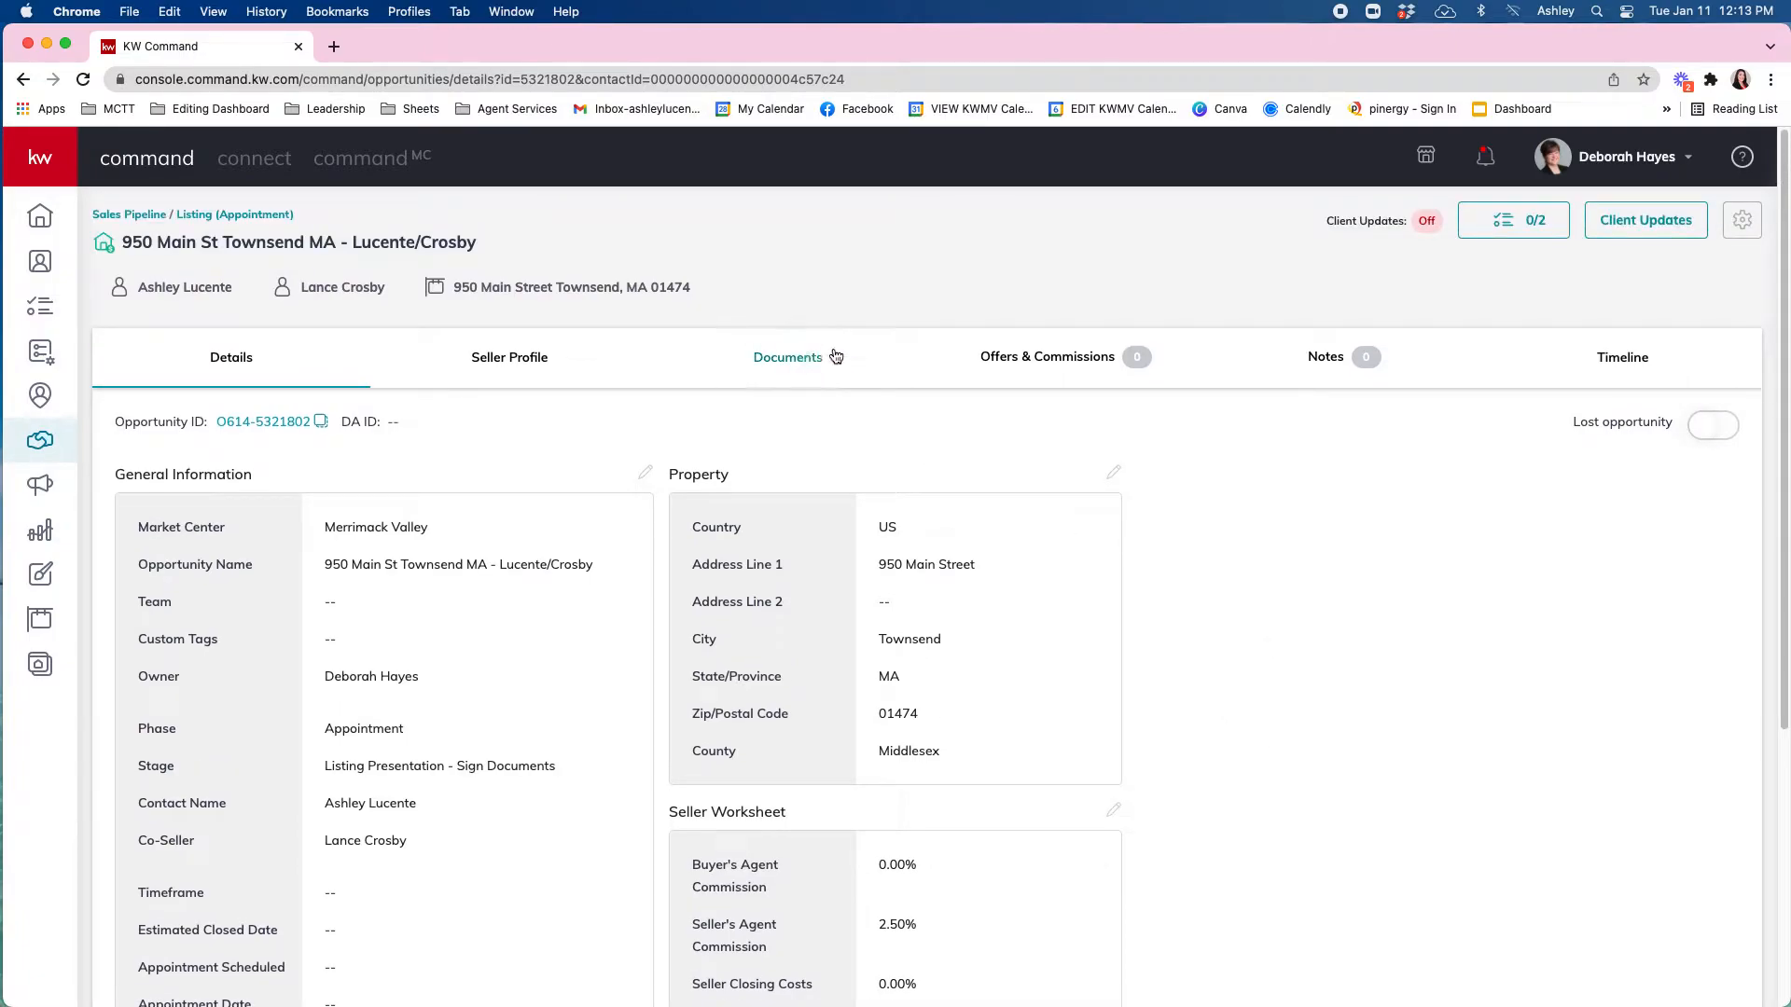
Apply the MA Listing Residential checklist under Documents and scroll its ten Listed documents.
click(810, 364)
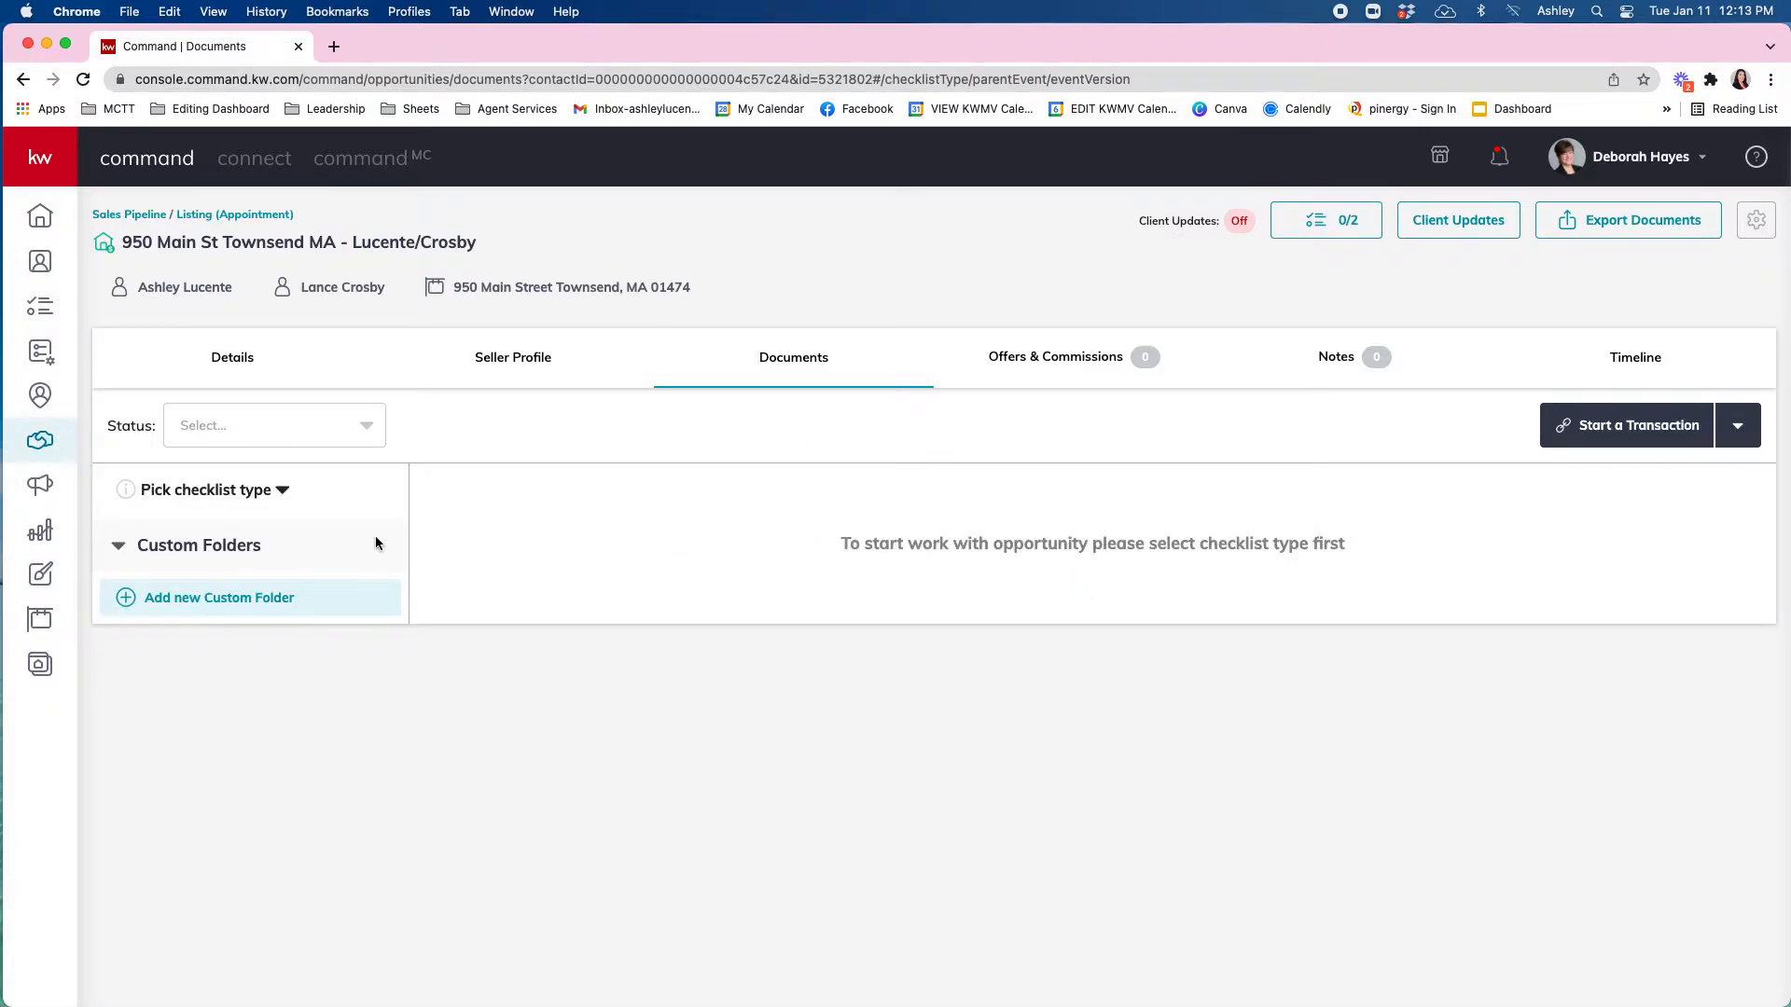
click(257, 494)
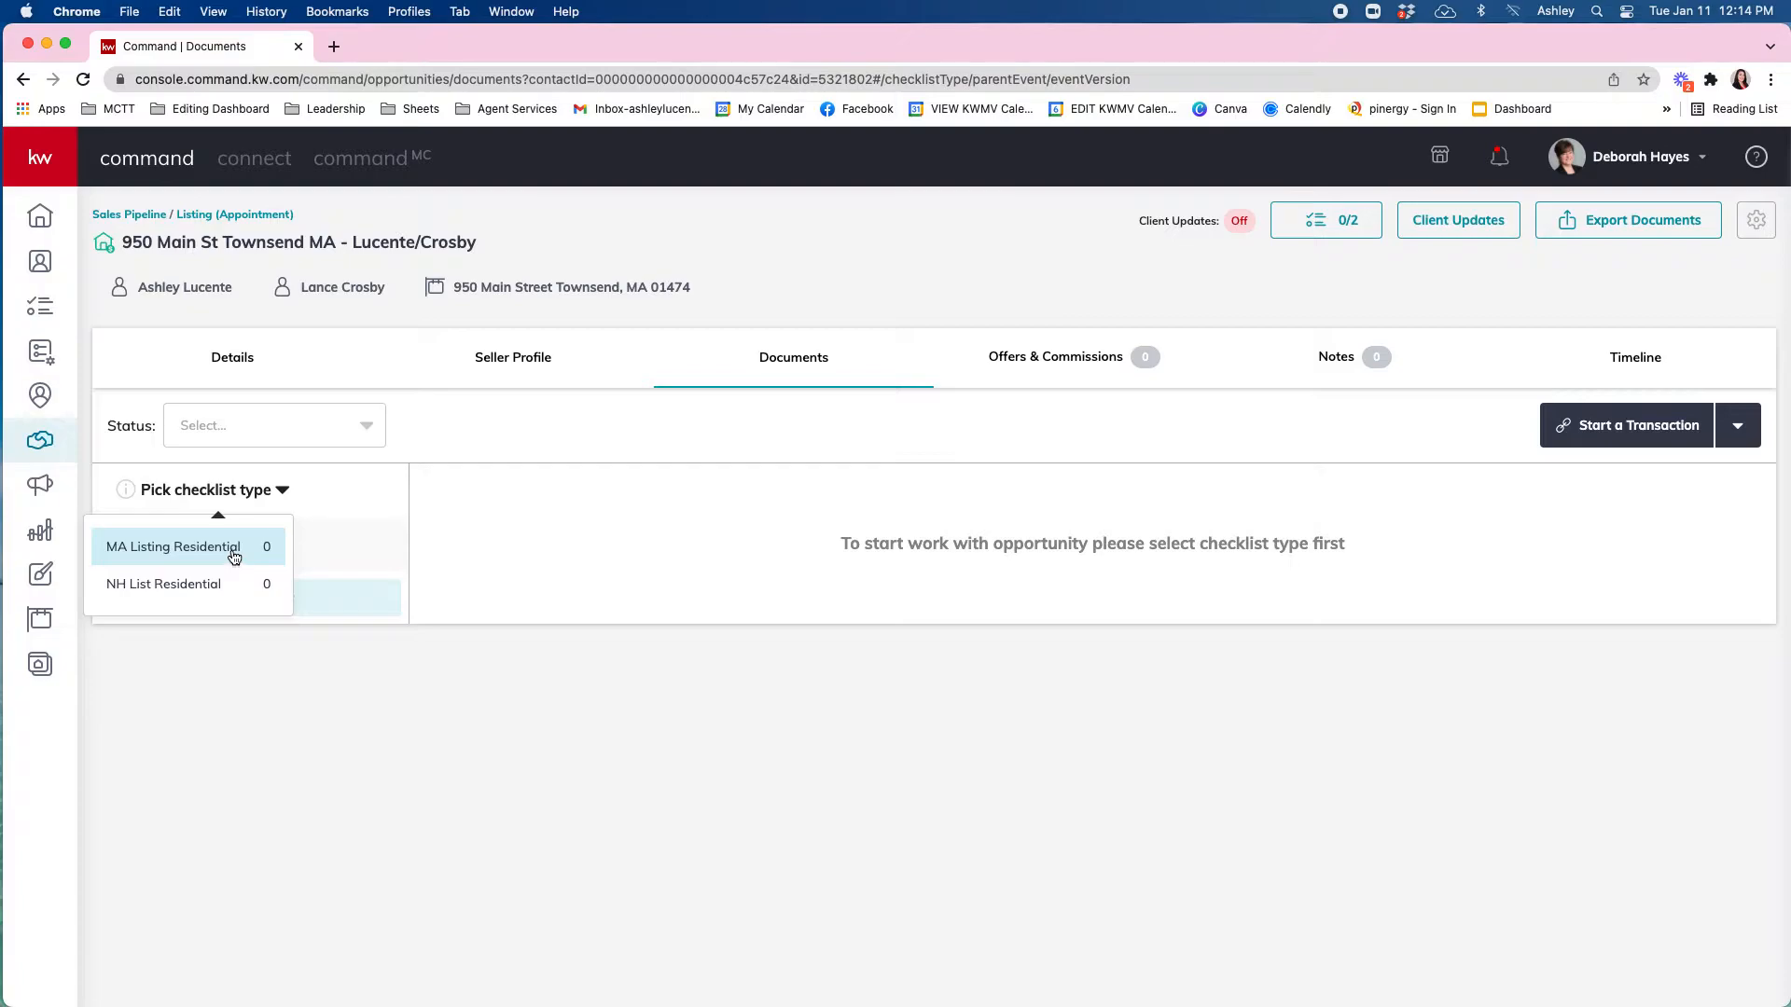
click(234, 556)
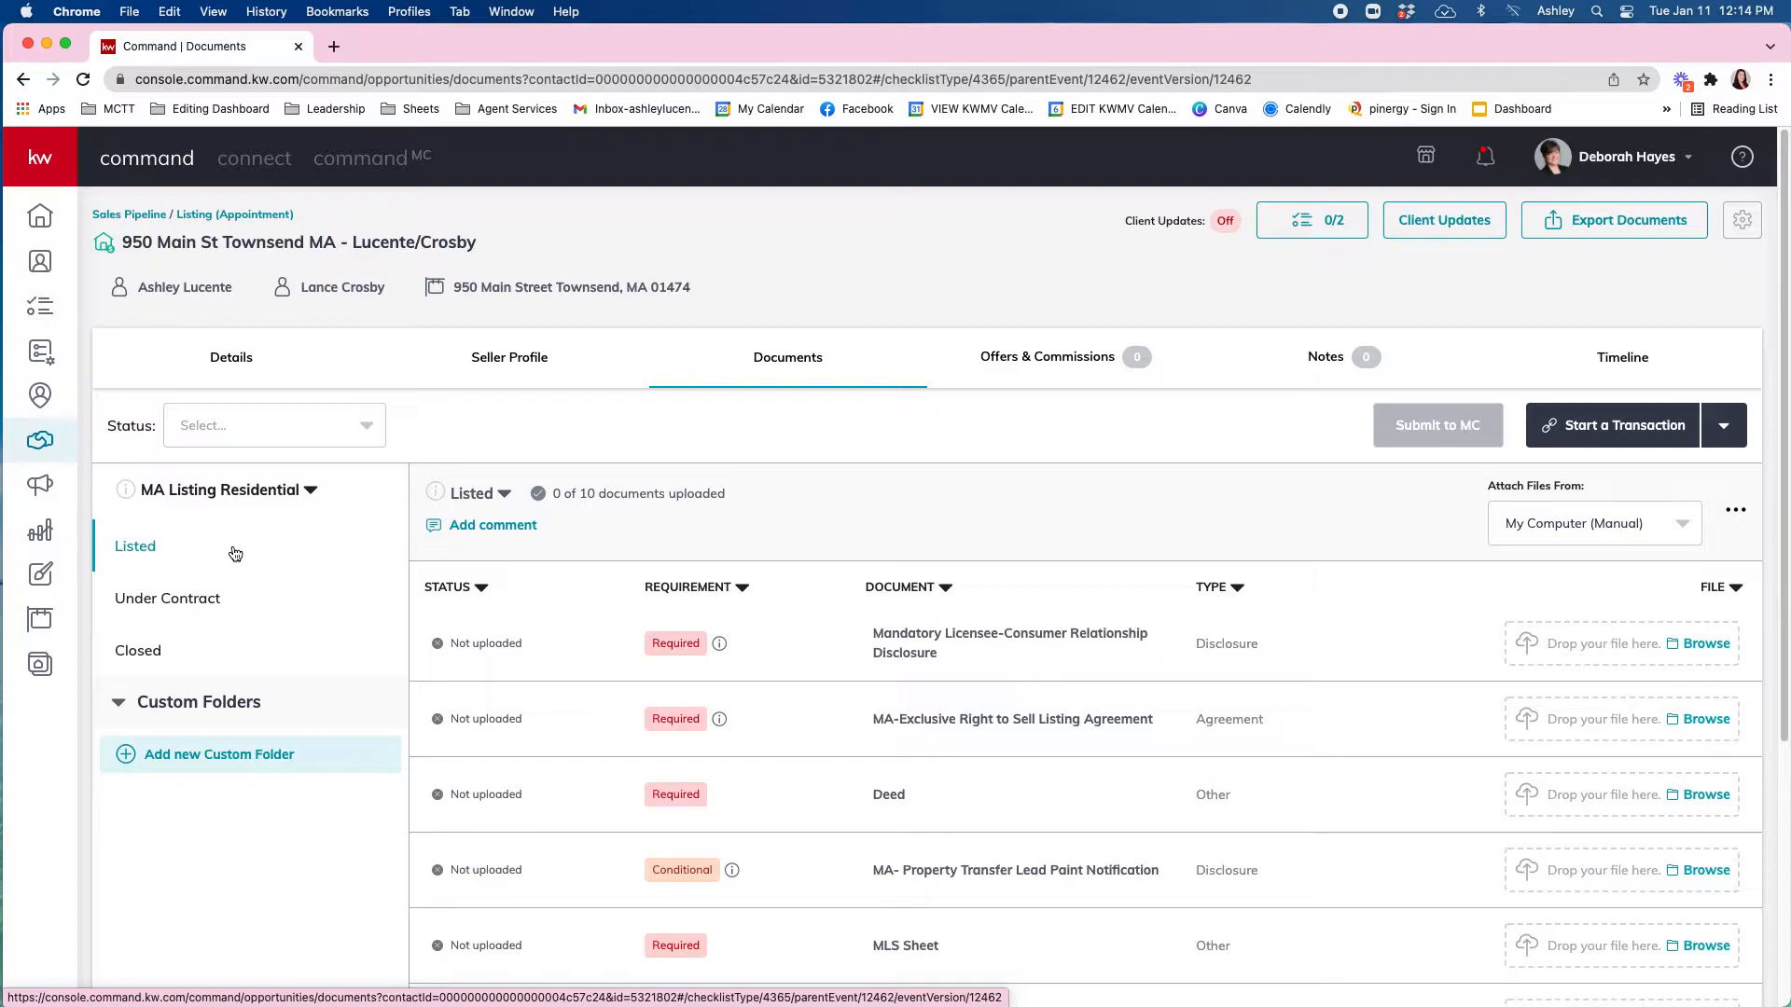
scroll(852, 614, down, 4)
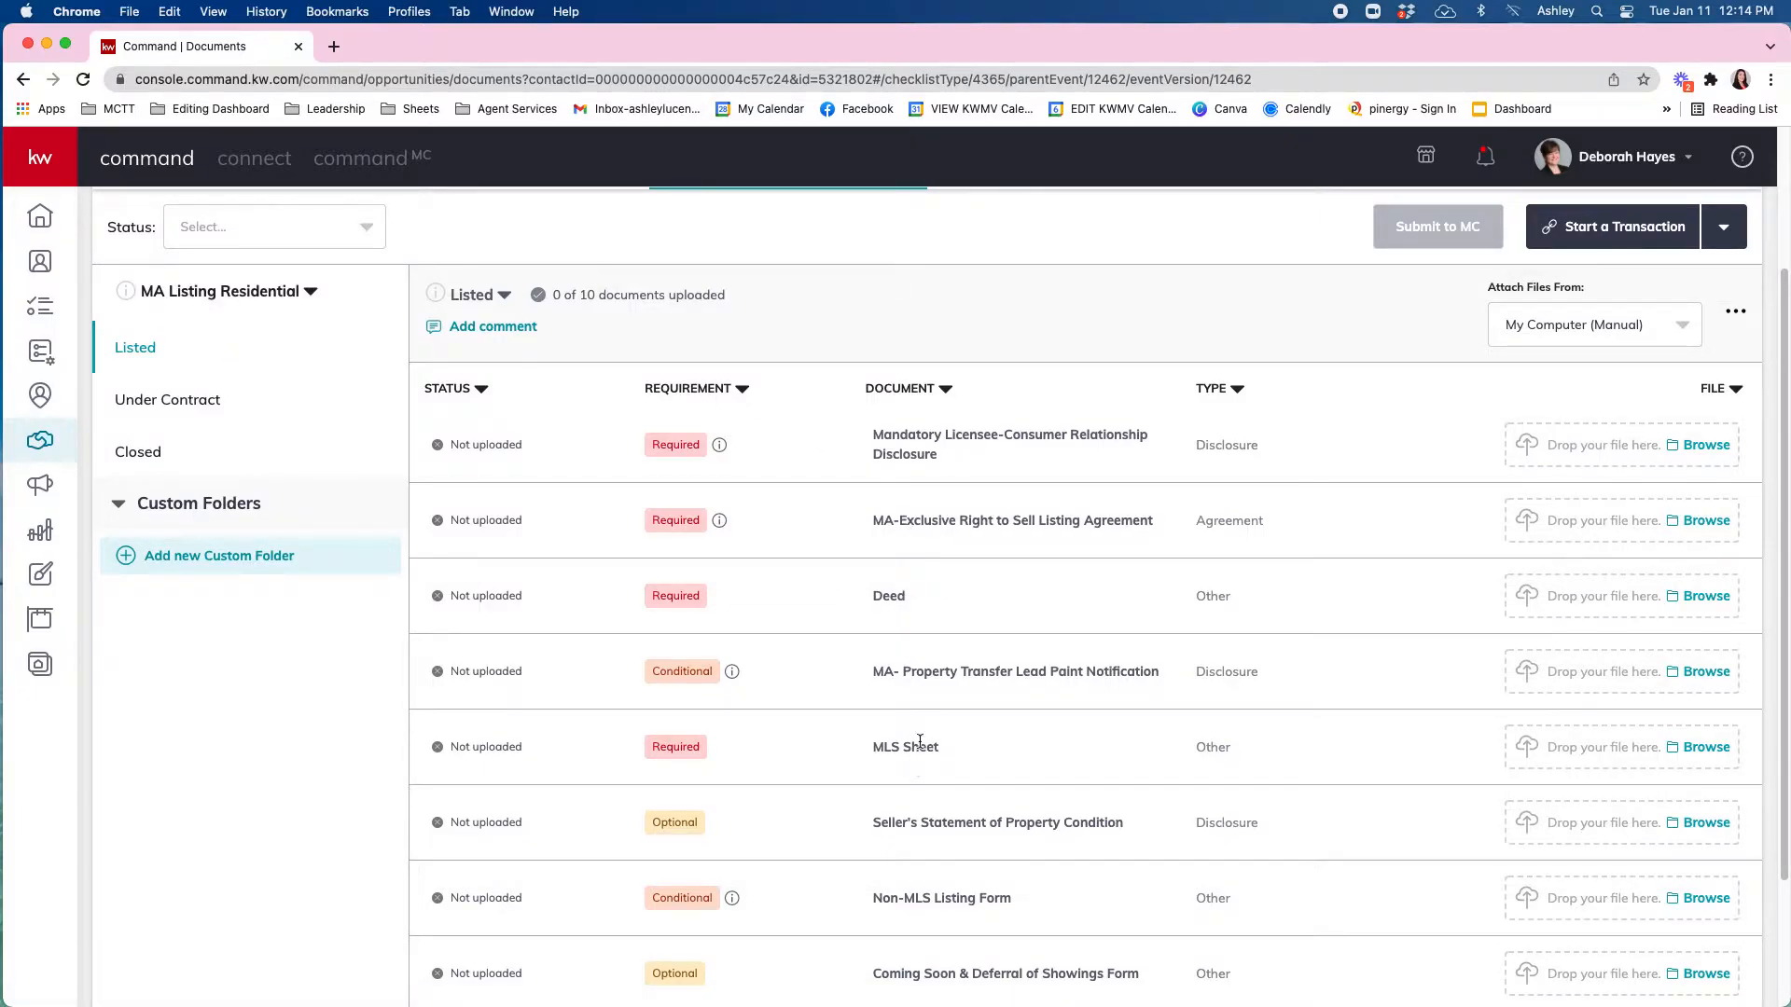
scroll(931, 719, down, 2)
scroll(931, 724, down, 1)
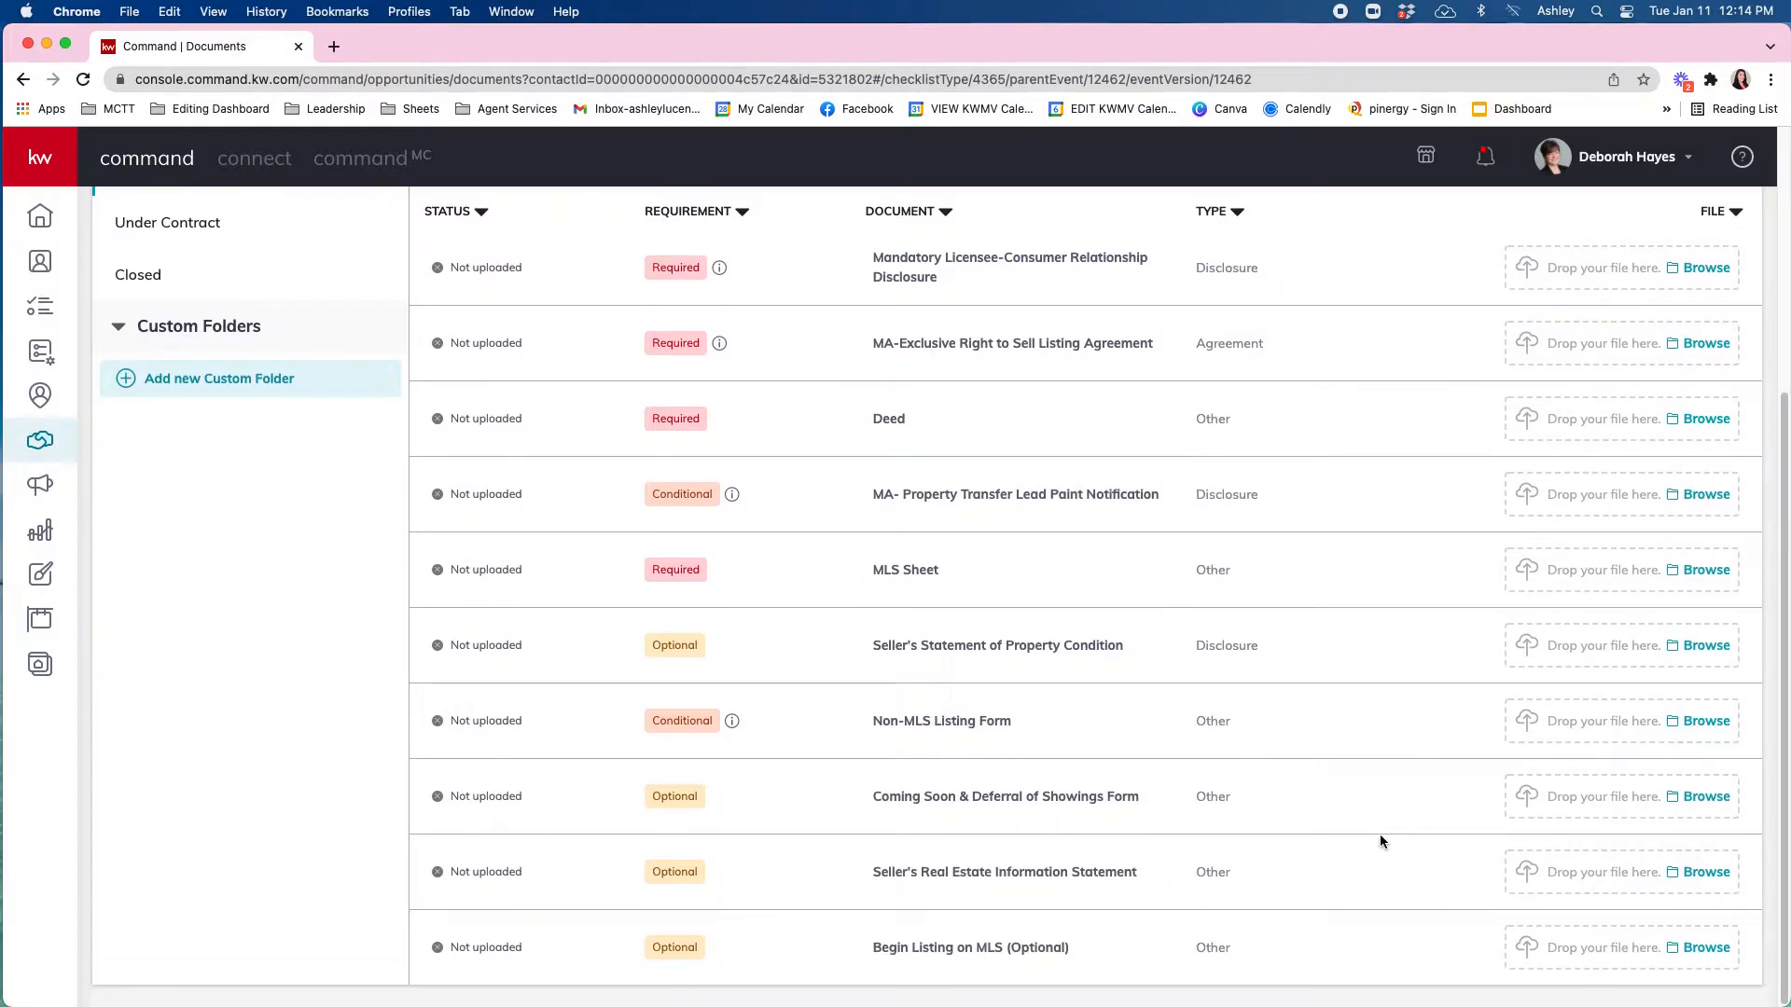
scroll(1217, 584, up, 5)
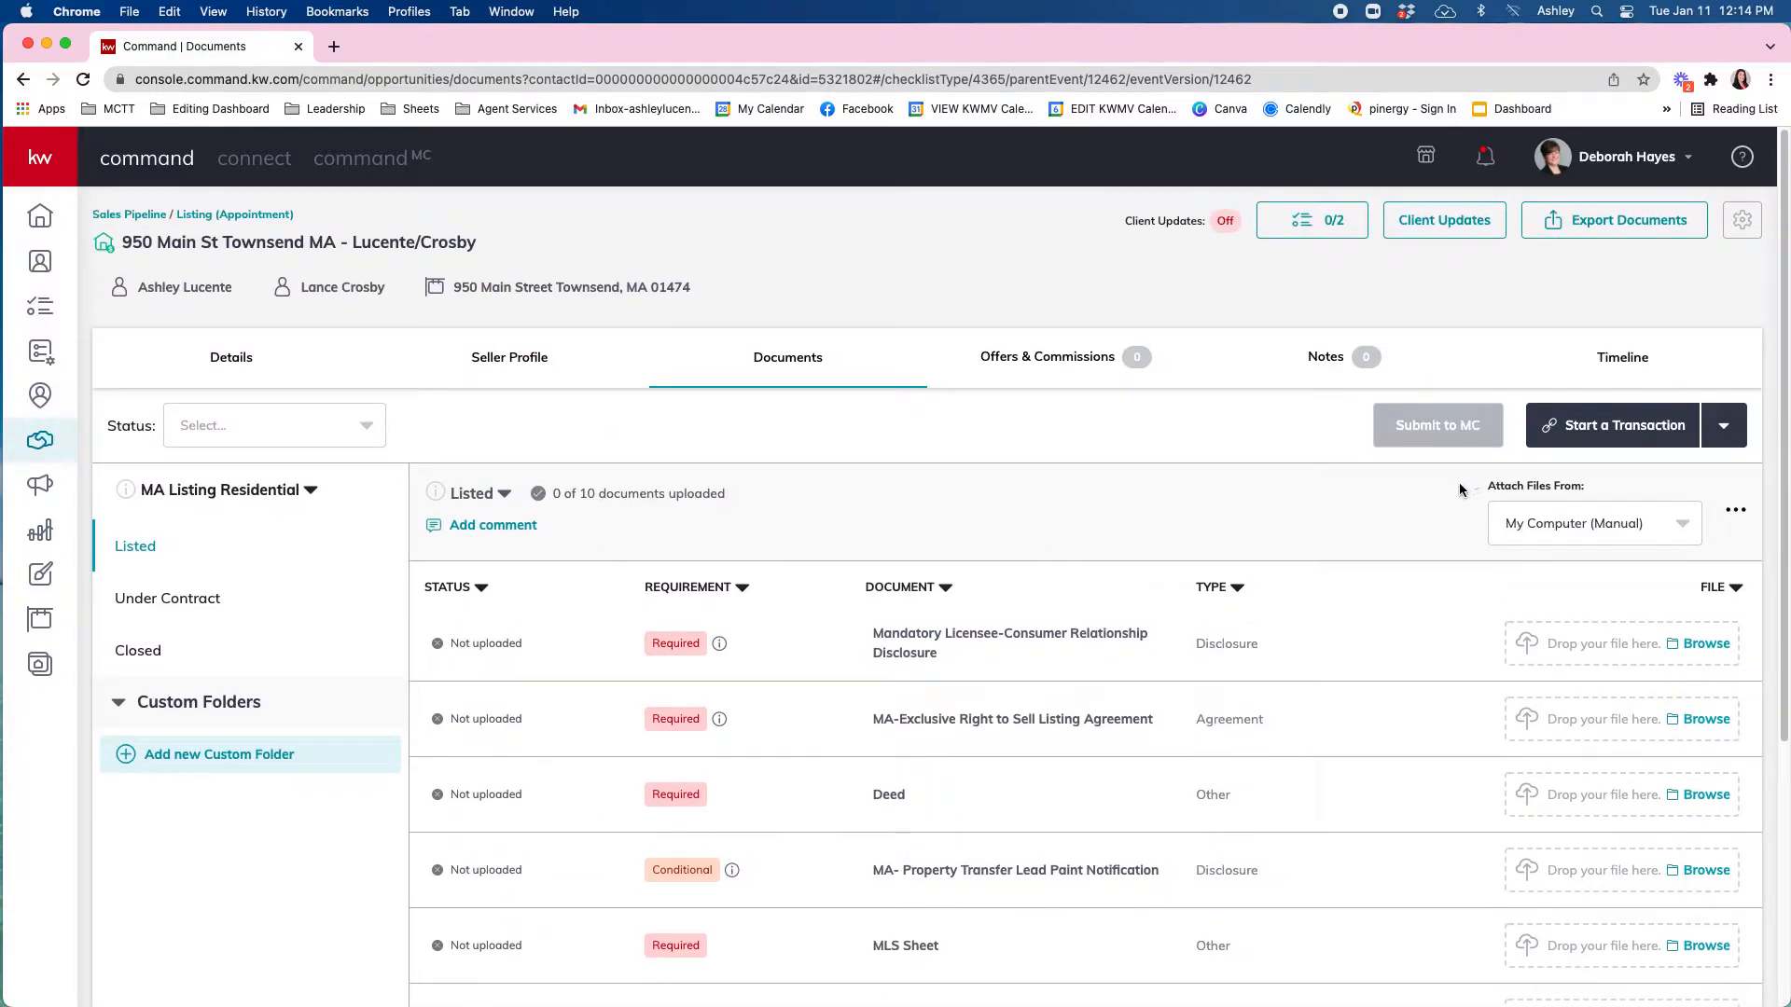
Open the Under Contract checklist folder and scroll through its 11 documents.
click(149, 598)
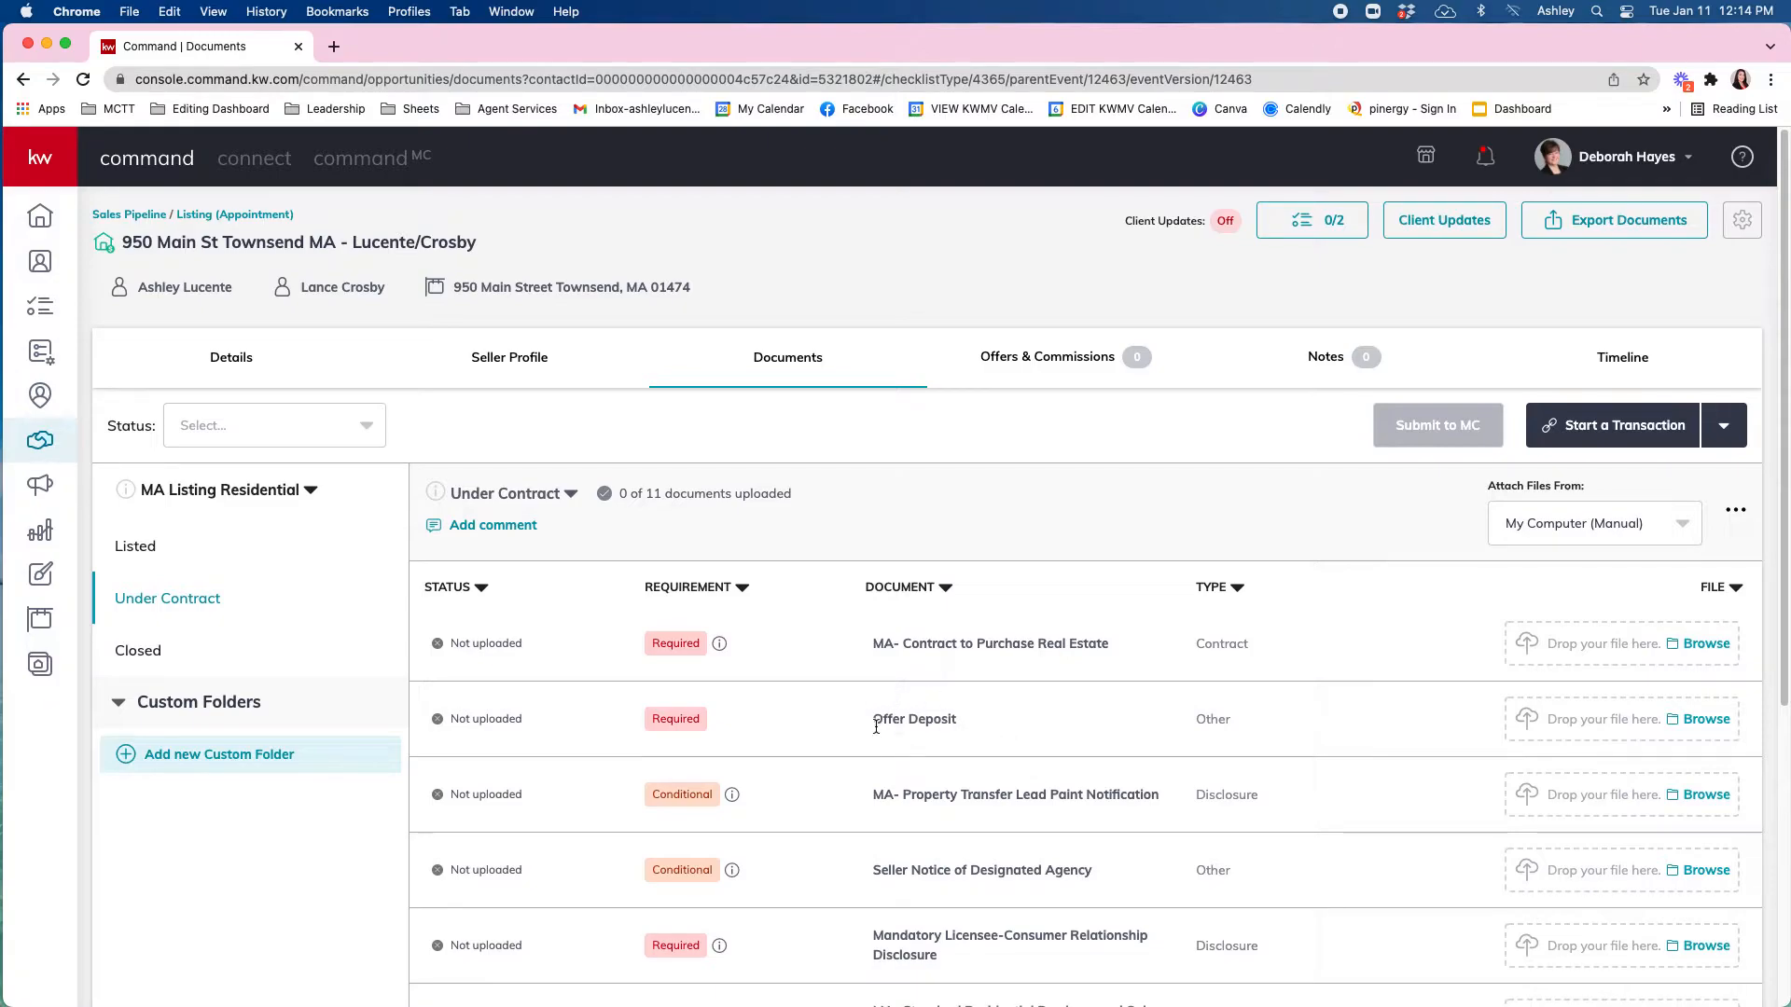
scroll(923, 751, down, 3)
scroll(944, 743, down, 1)
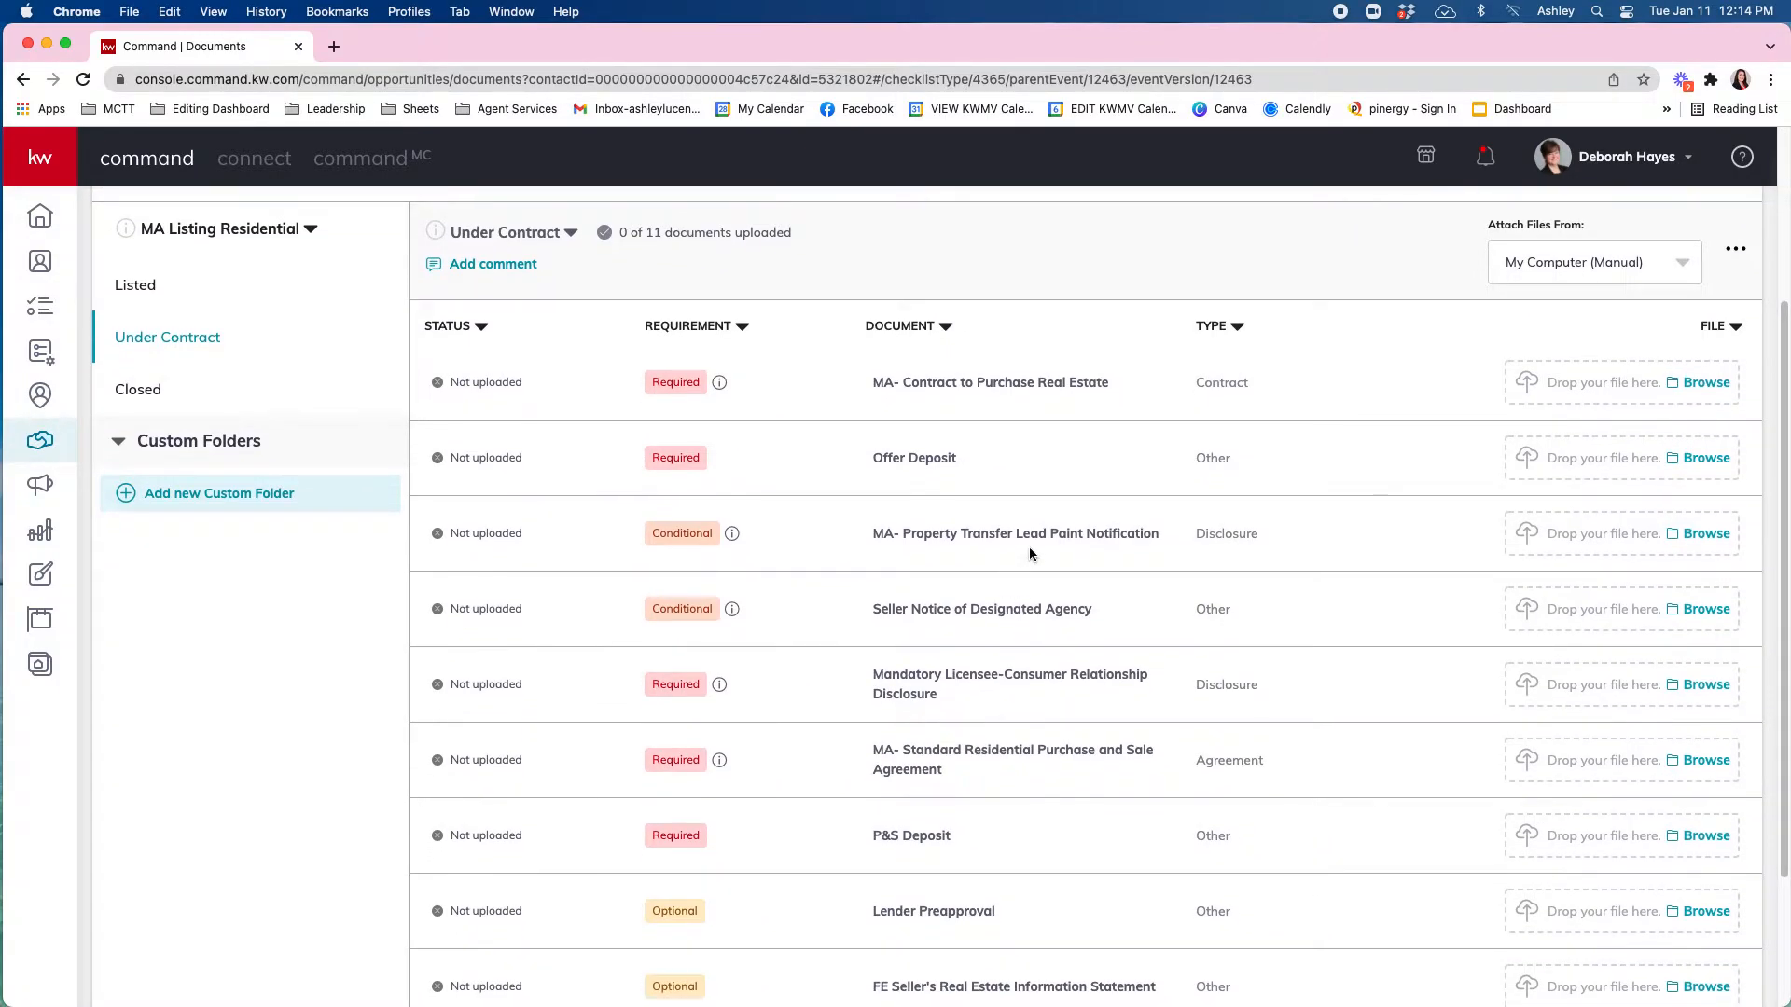
mouse_move(732, 535)
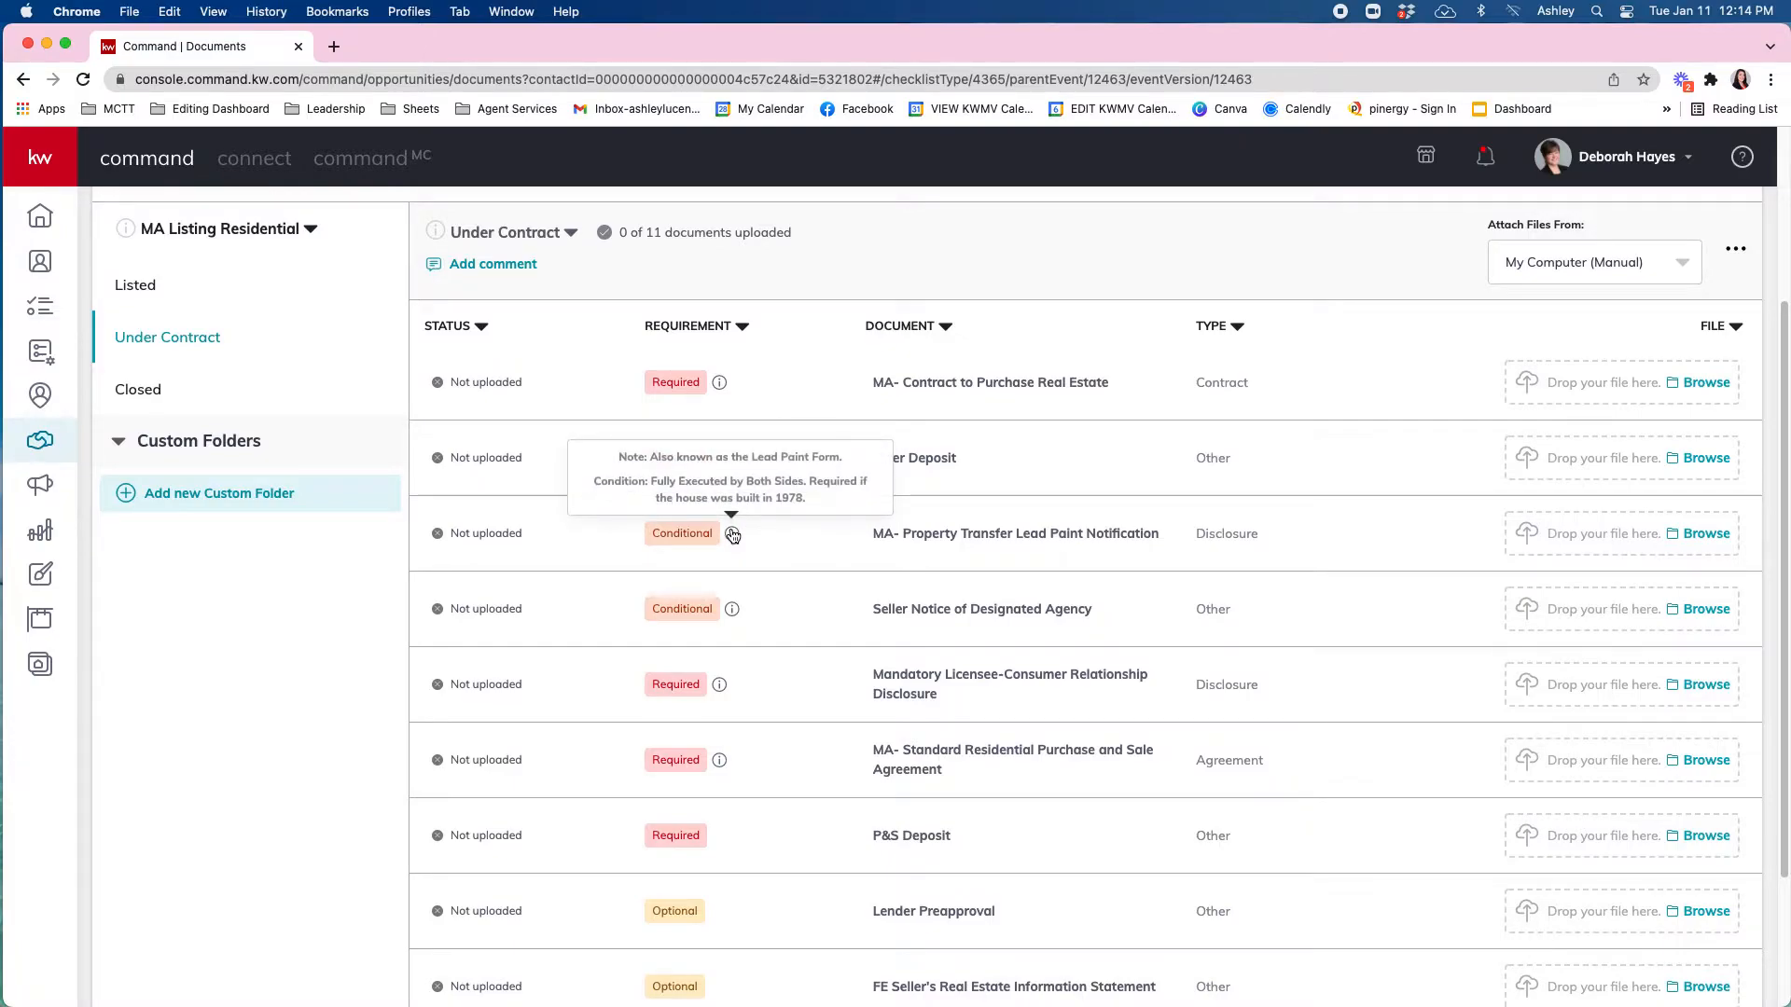
mouse_move(719, 383)
mouse_move(733, 612)
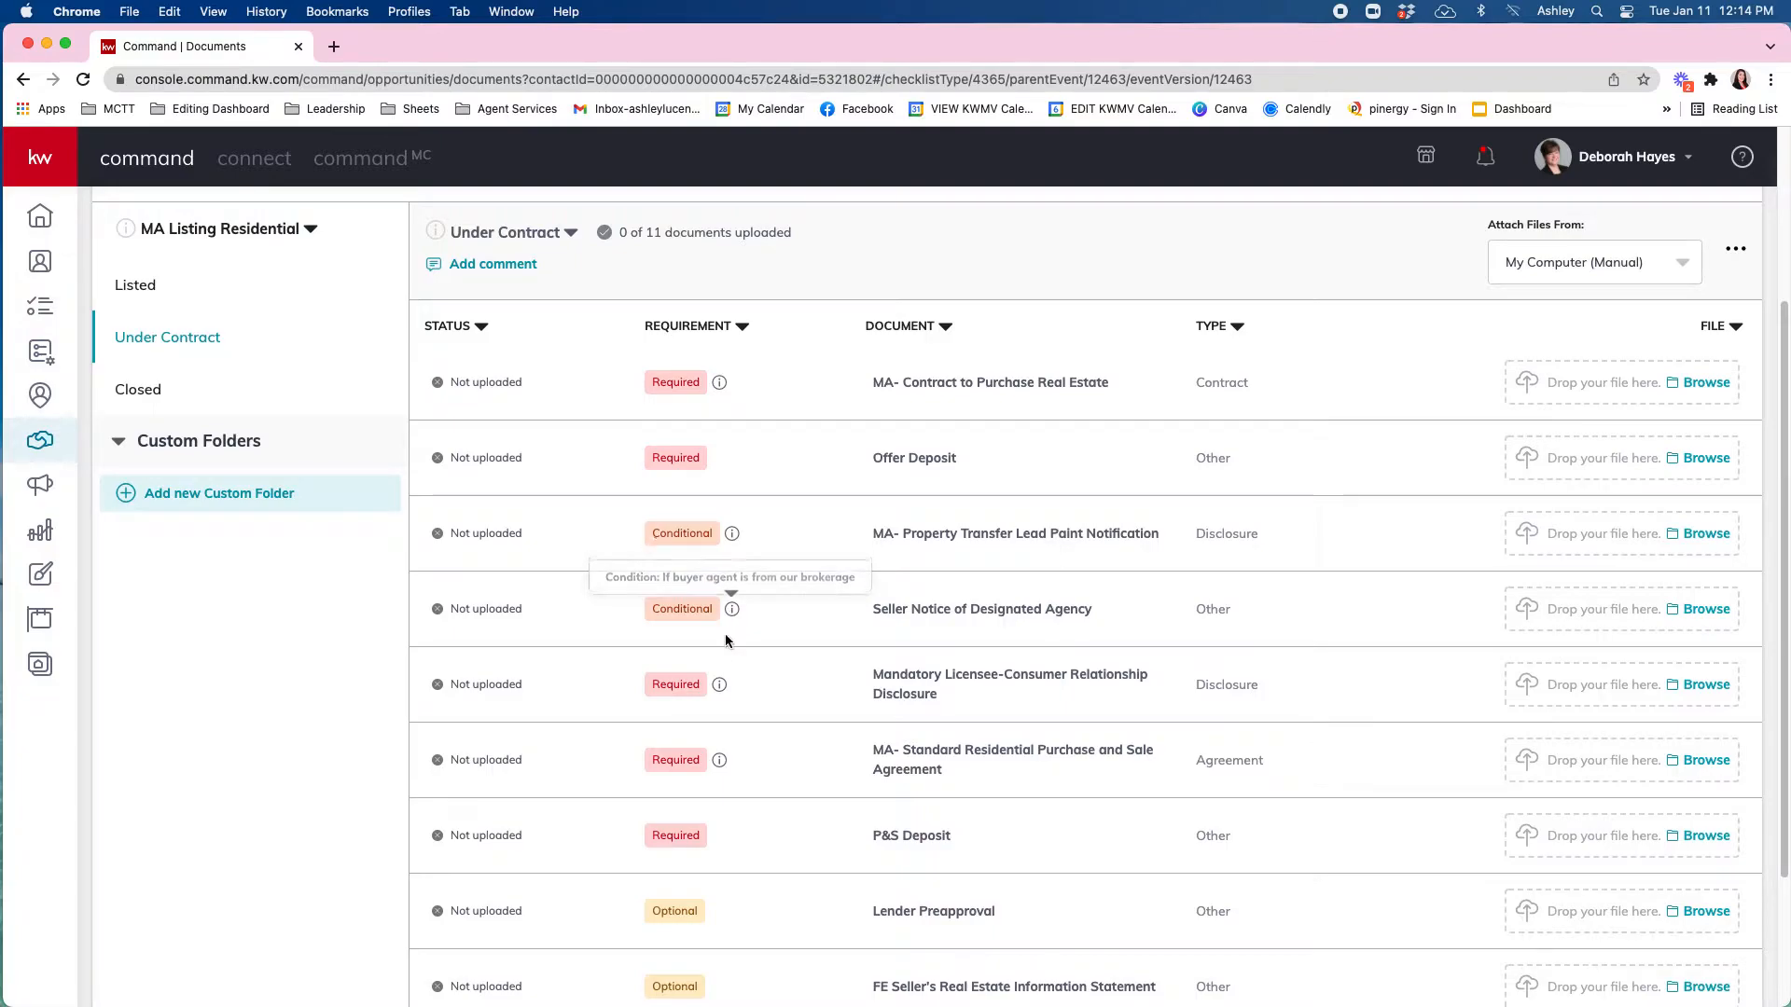
scroll(746, 820, down, 3)
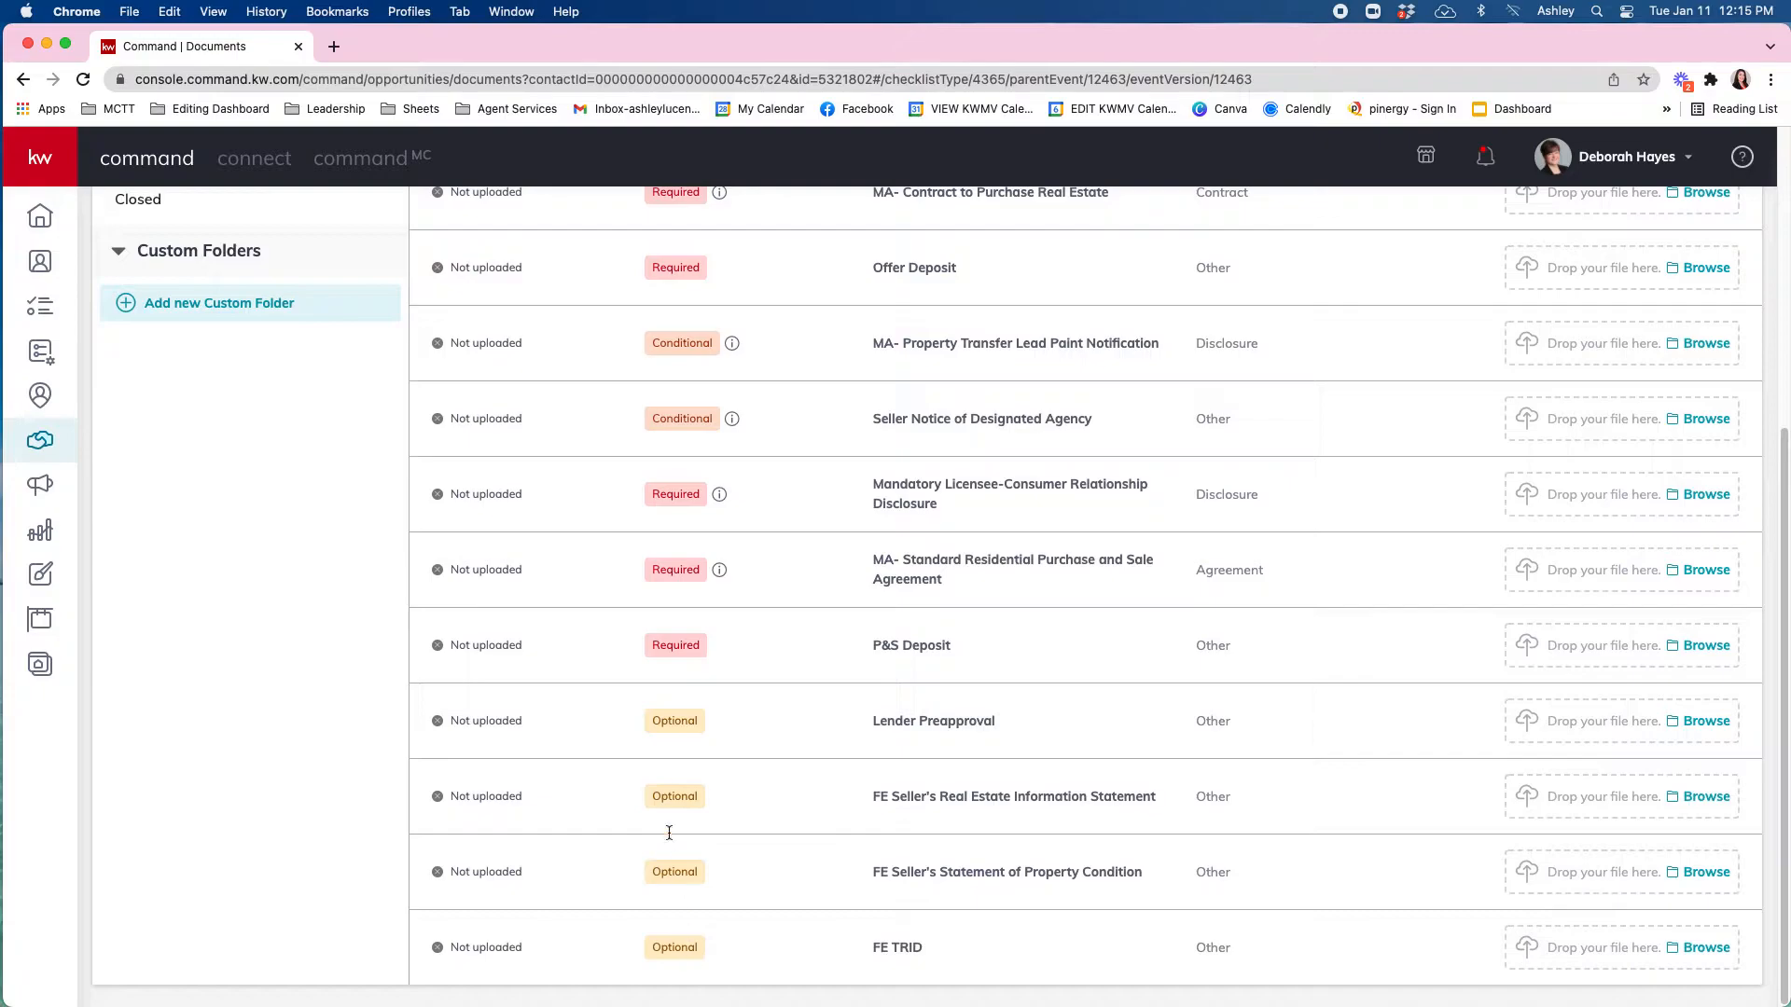
scroll(657, 791, up, 5)
Open the Closed checklist folder showing its single required Closing Document.
click(149, 533)
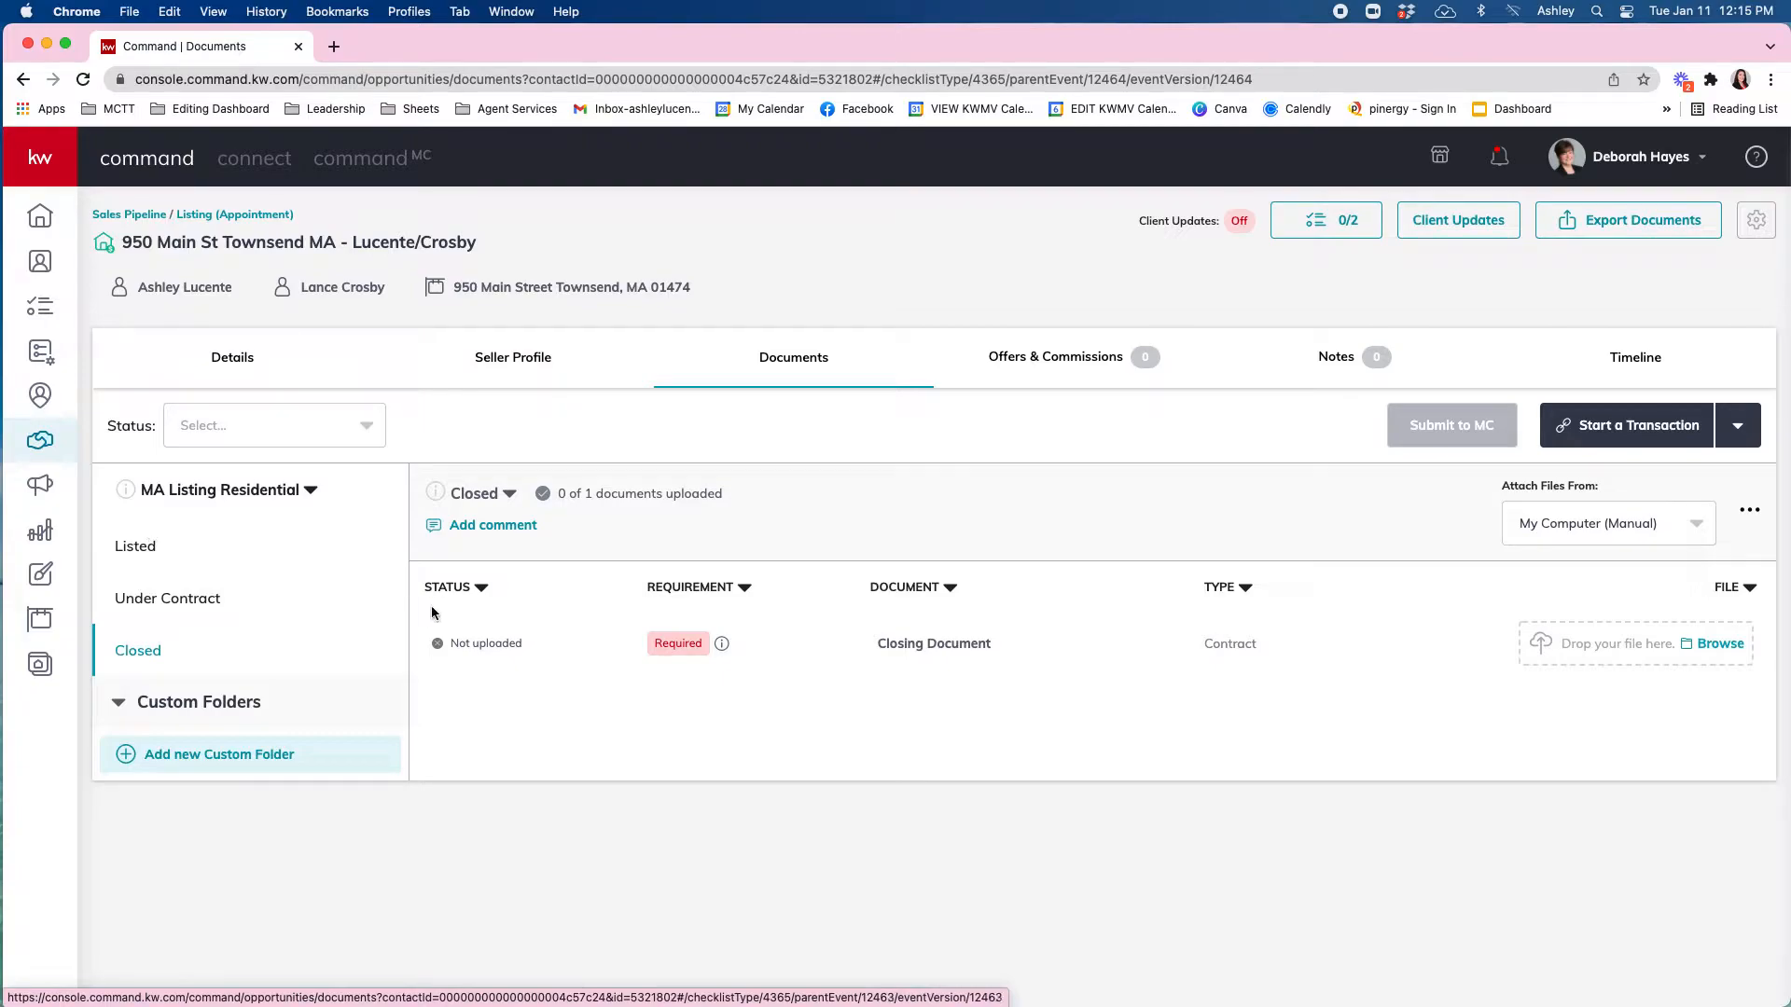
mouse_move(725, 651)
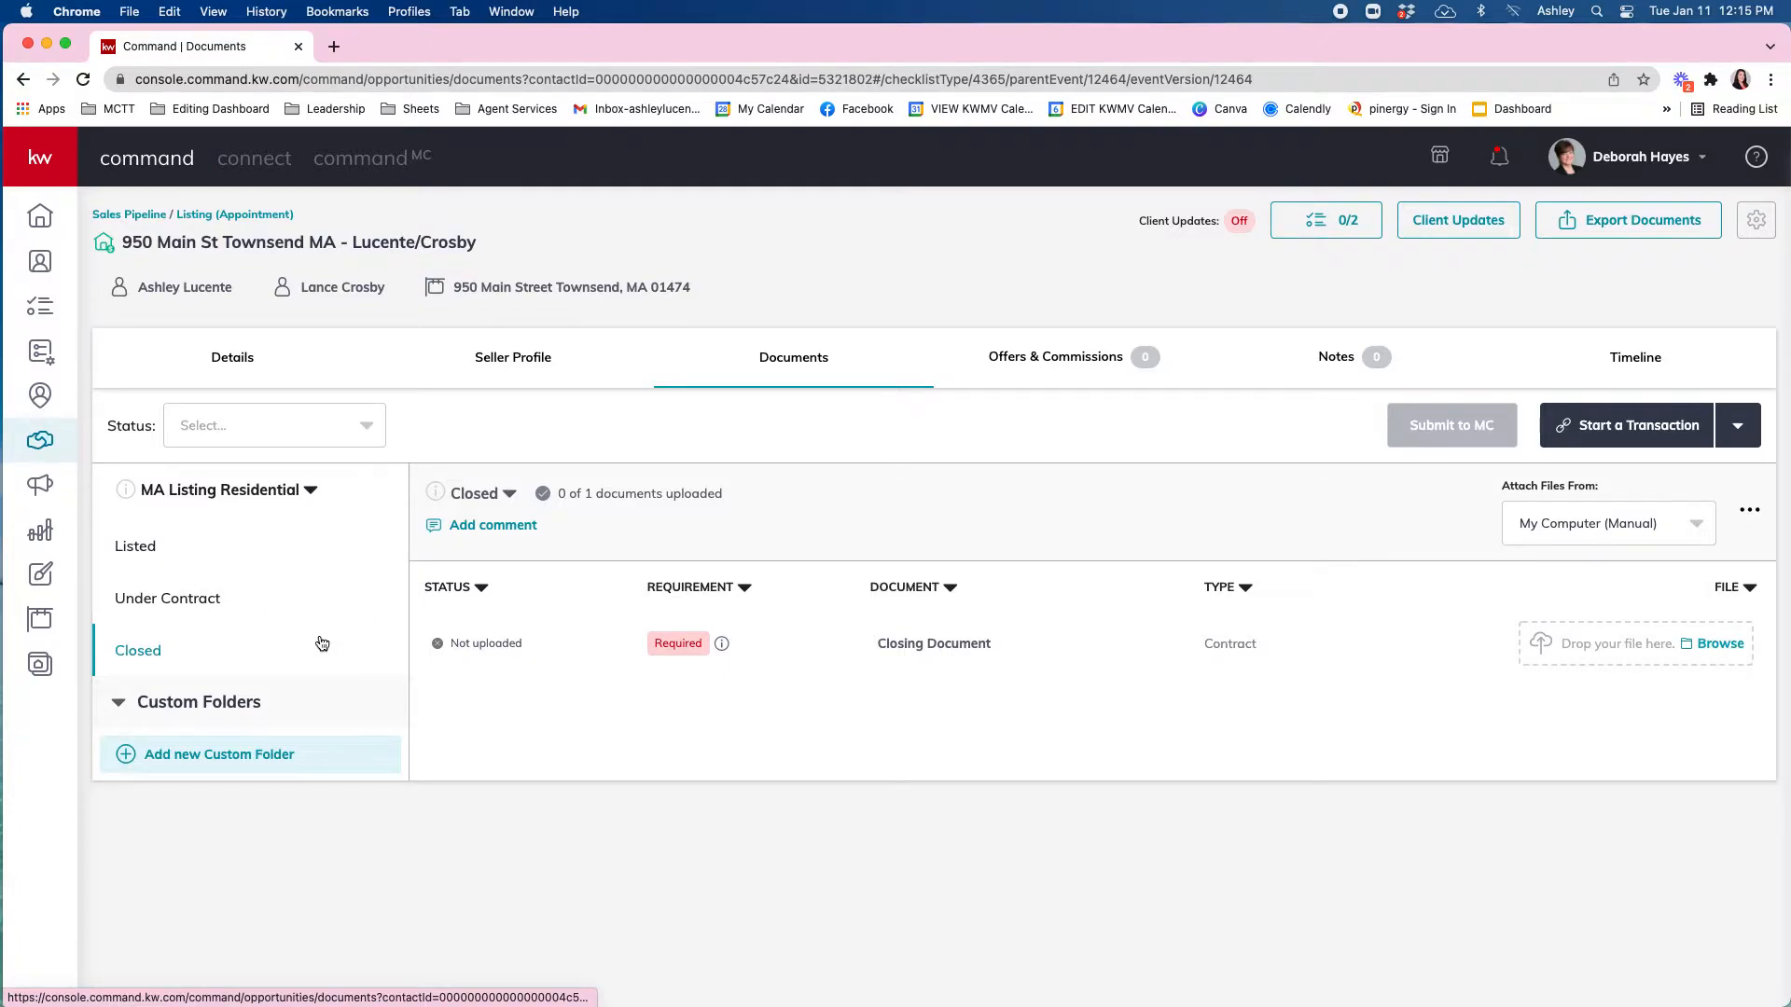
Return to the Listed folder and start a DocuSign transaction for the listing.
click(155, 564)
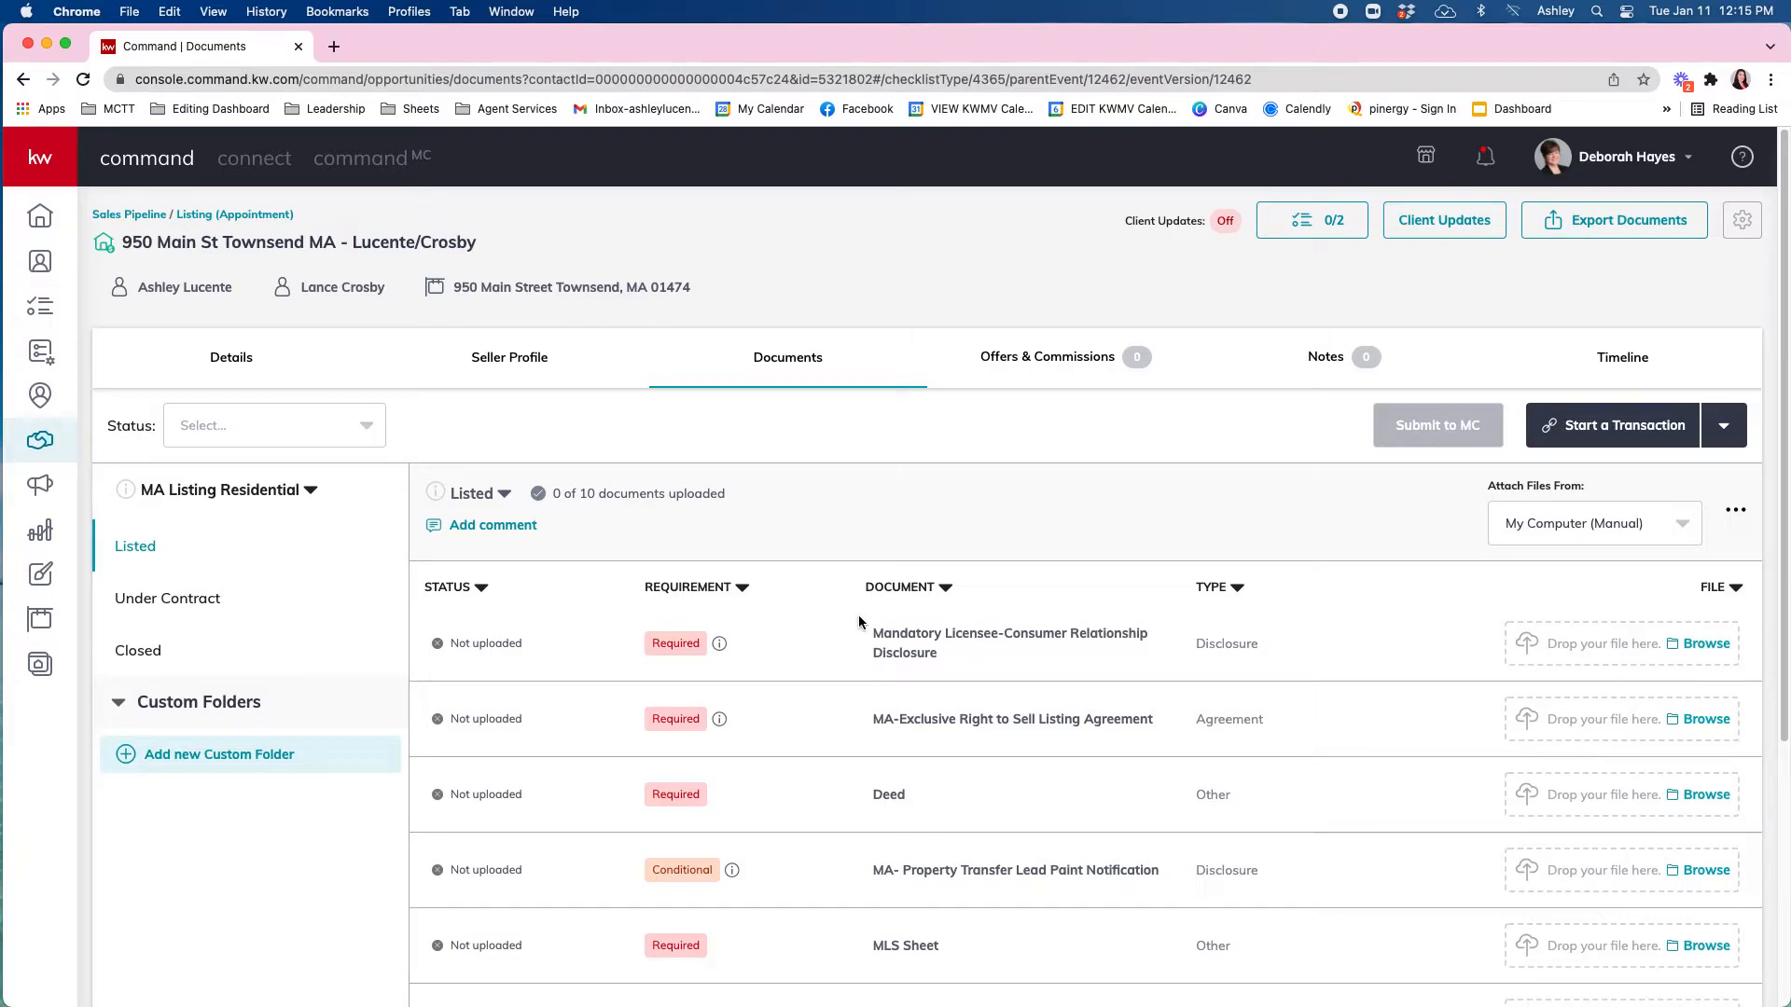
scroll(830, 622, down, 3)
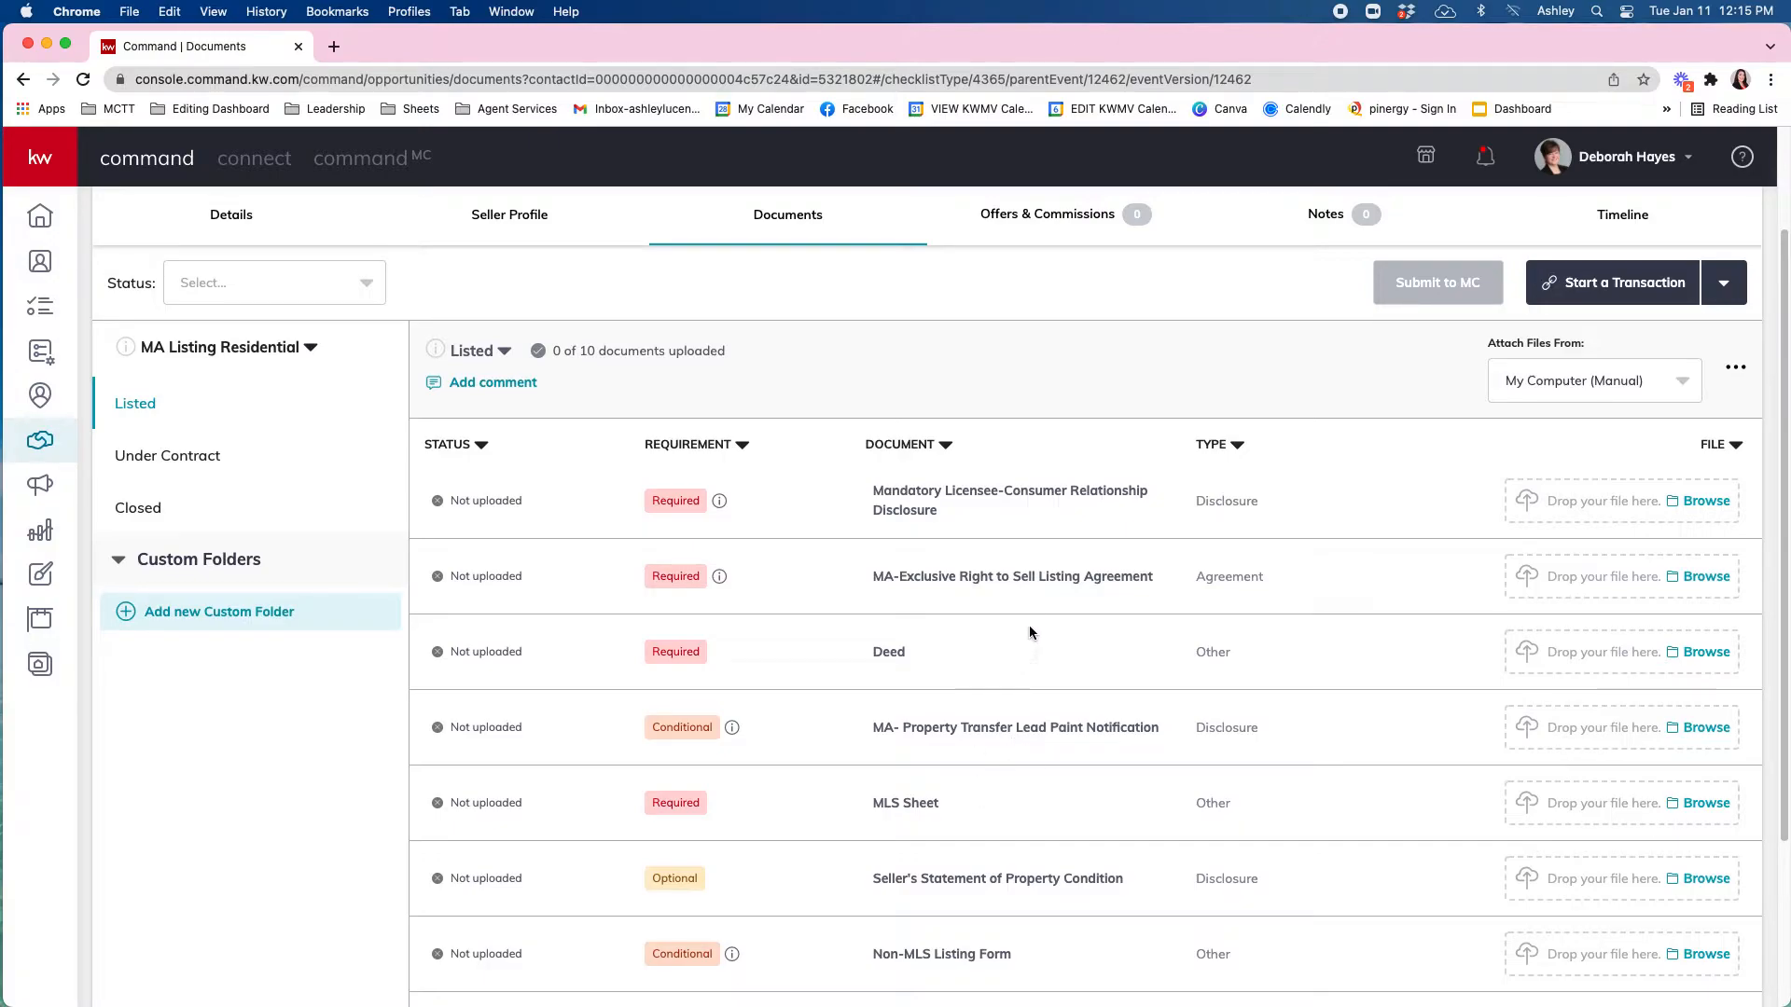
scroll(1047, 608, up, 2)
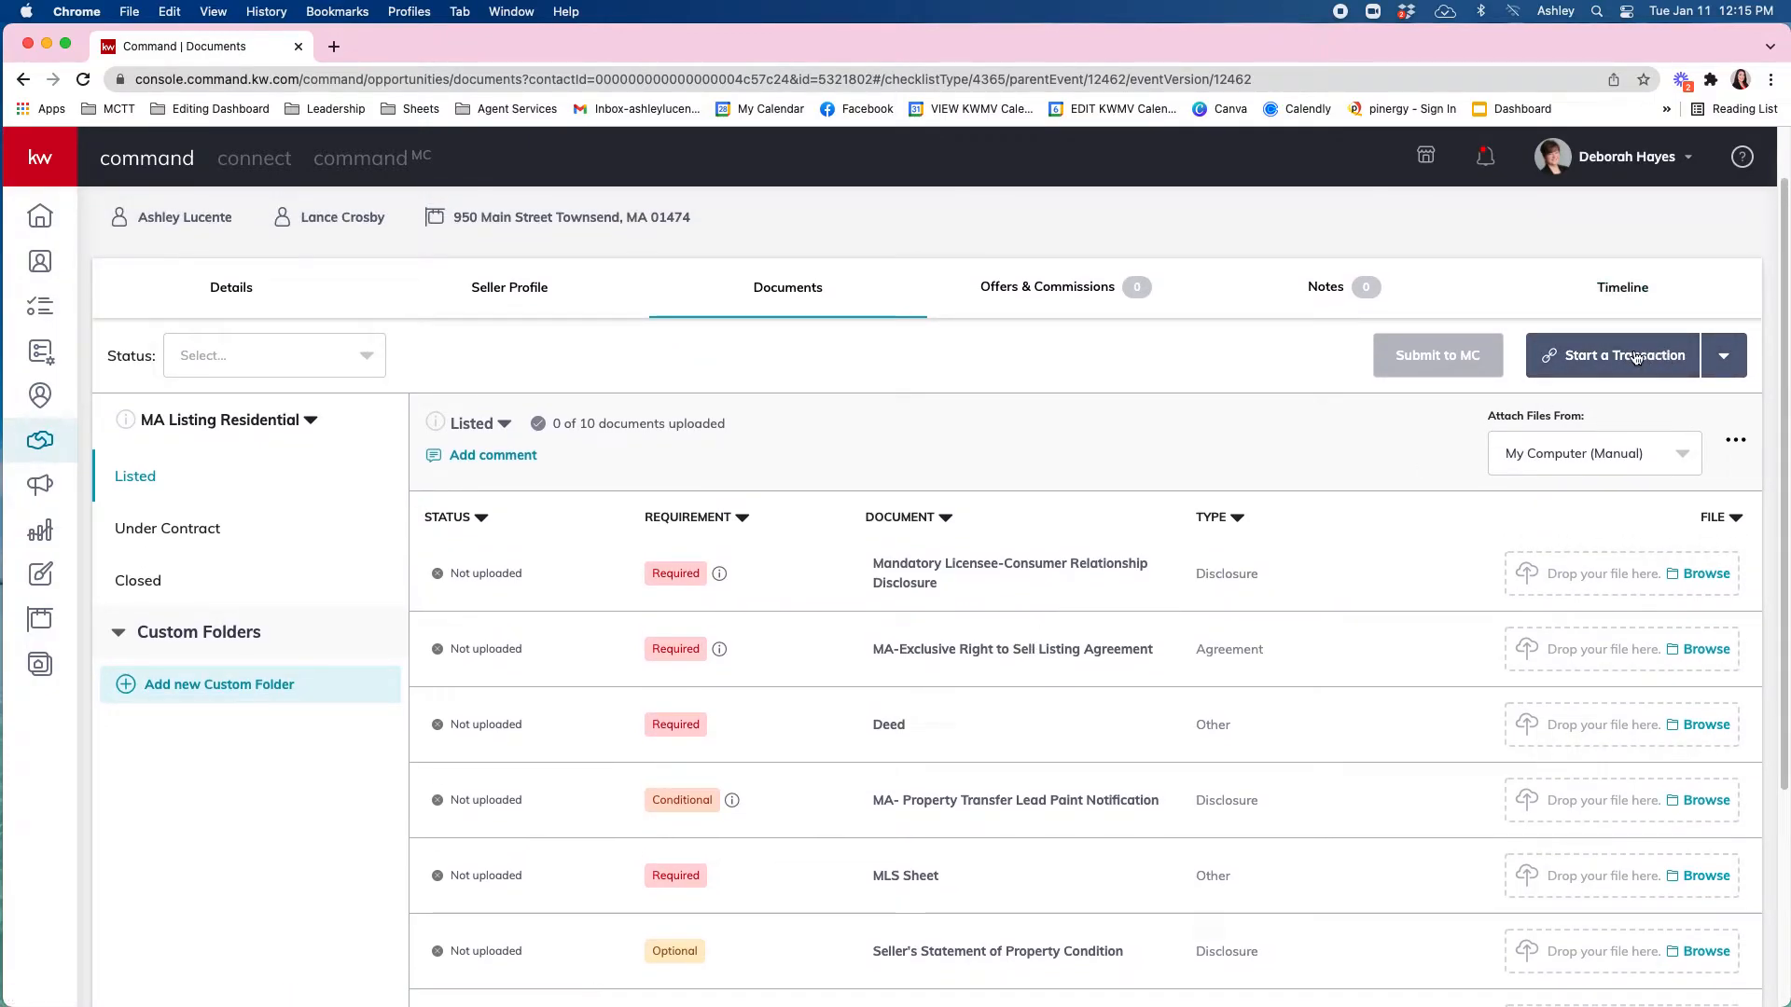
click(1636, 358)
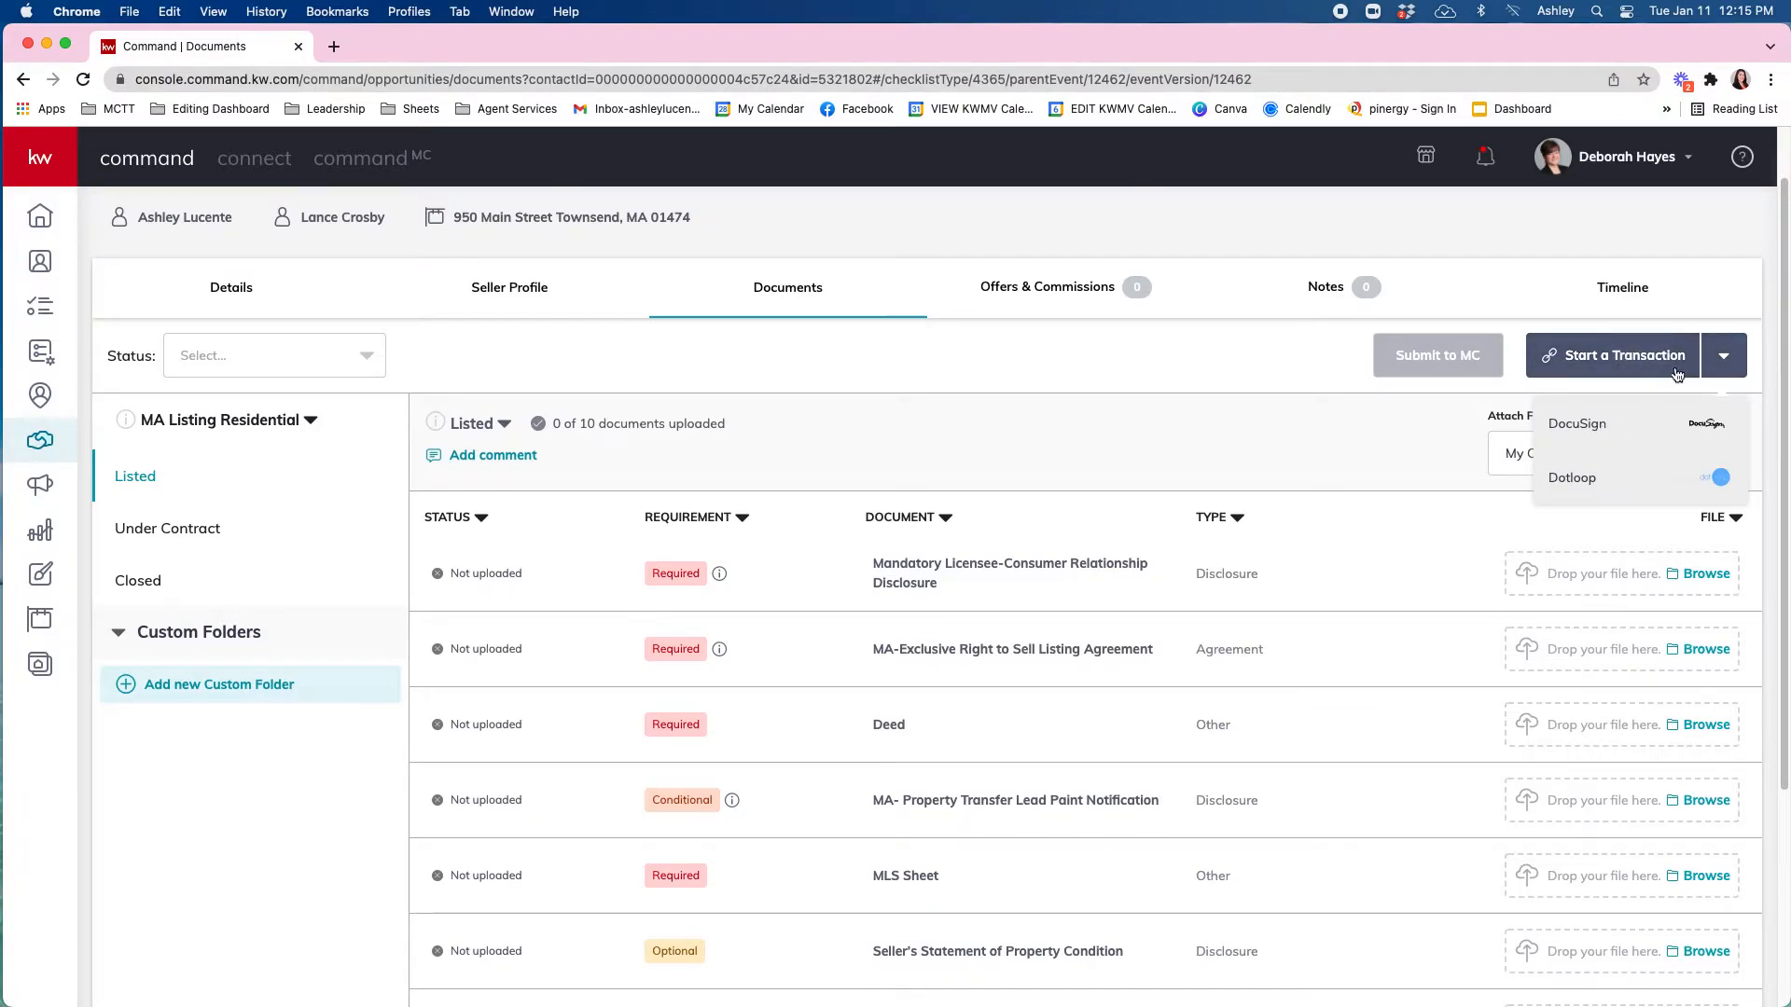
click(1592, 426)
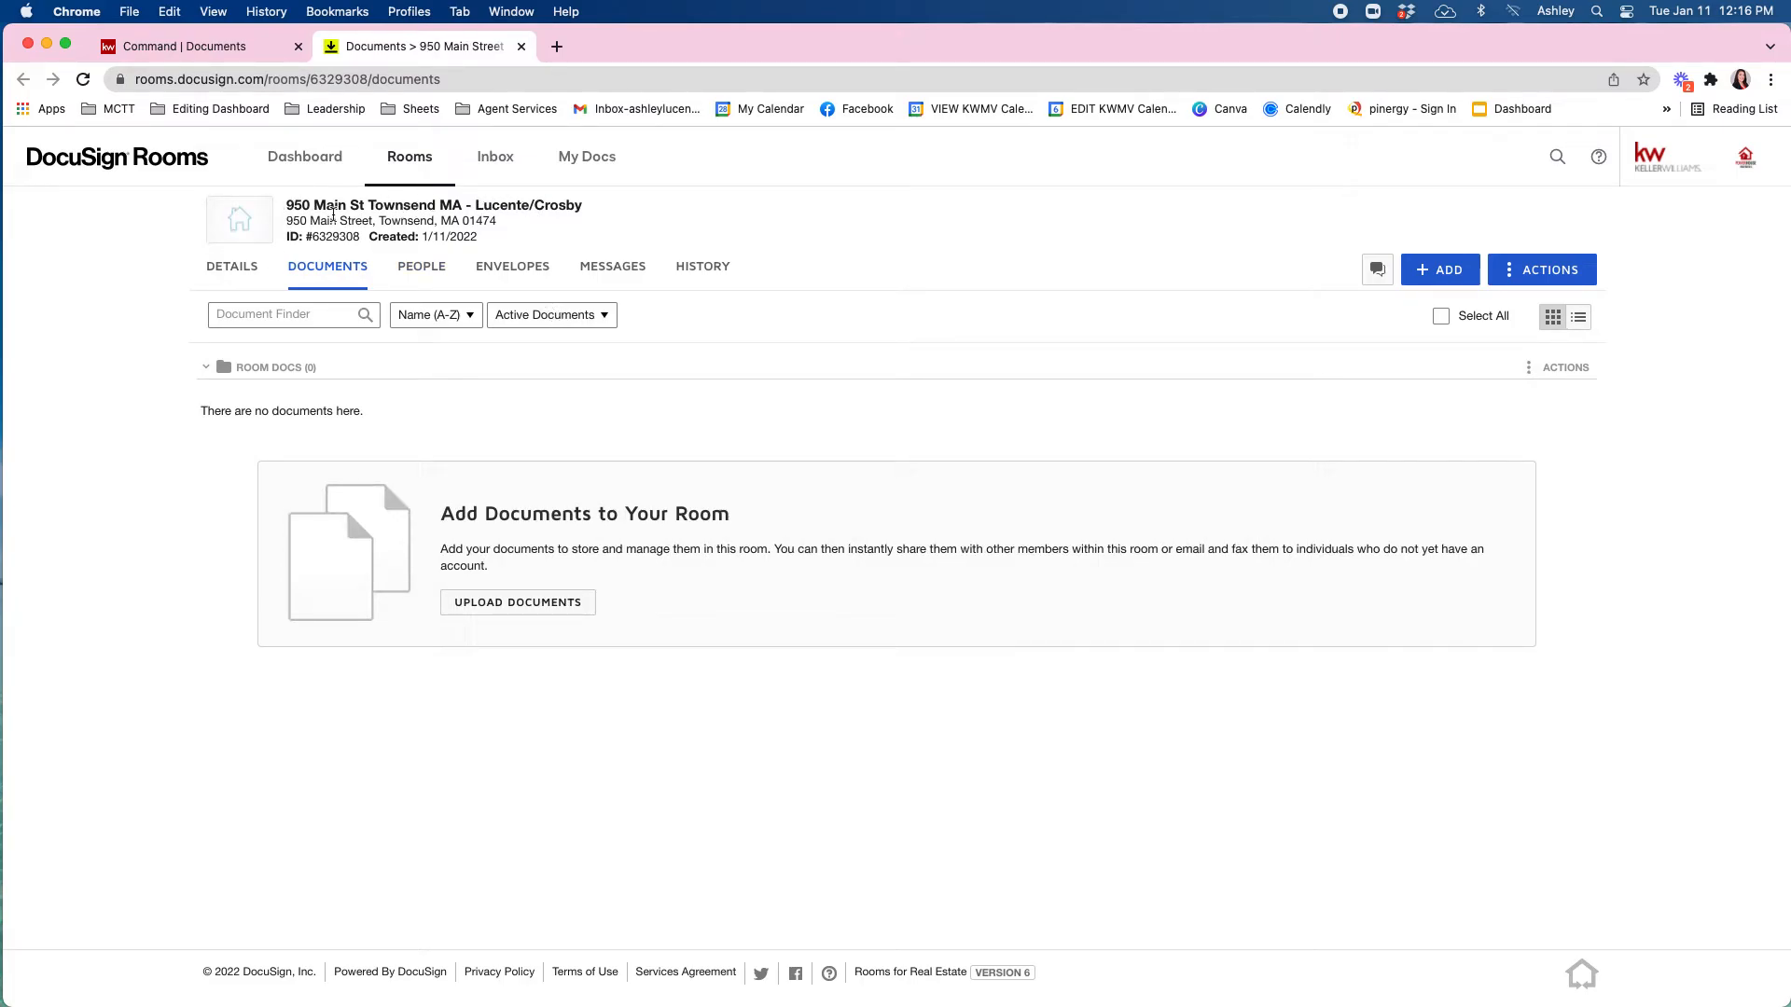
click(233, 48)
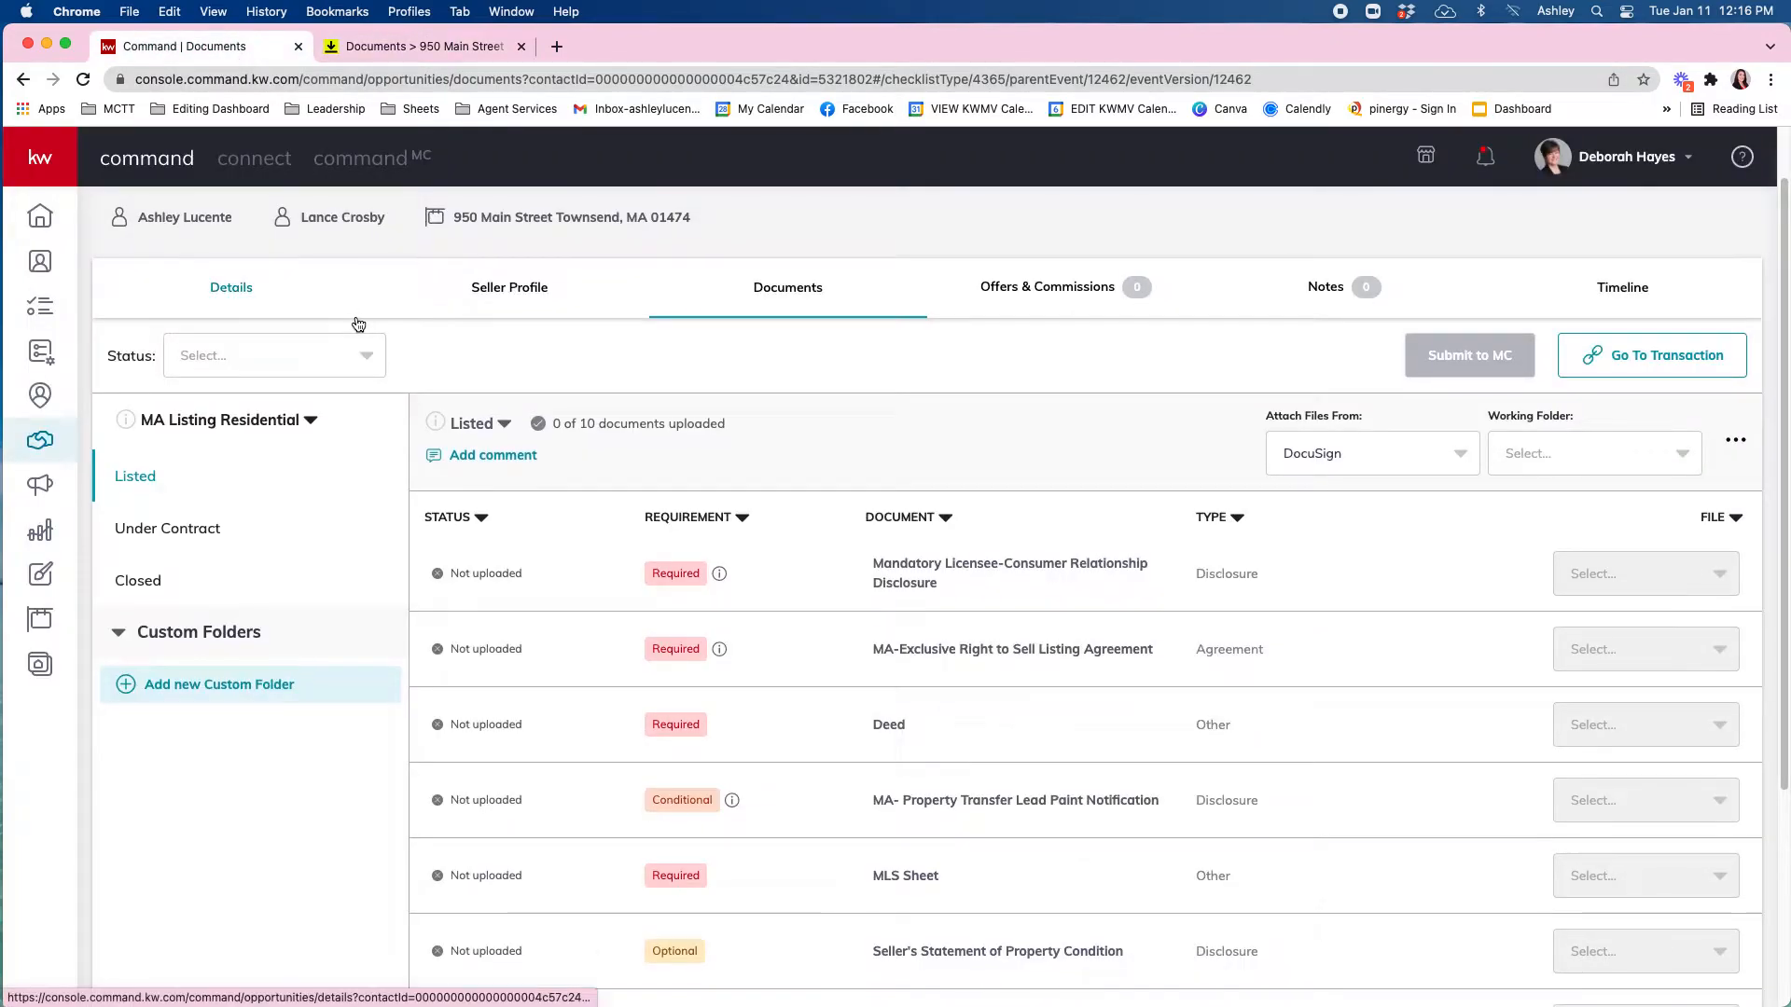
scroll(358, 323, up, 2)
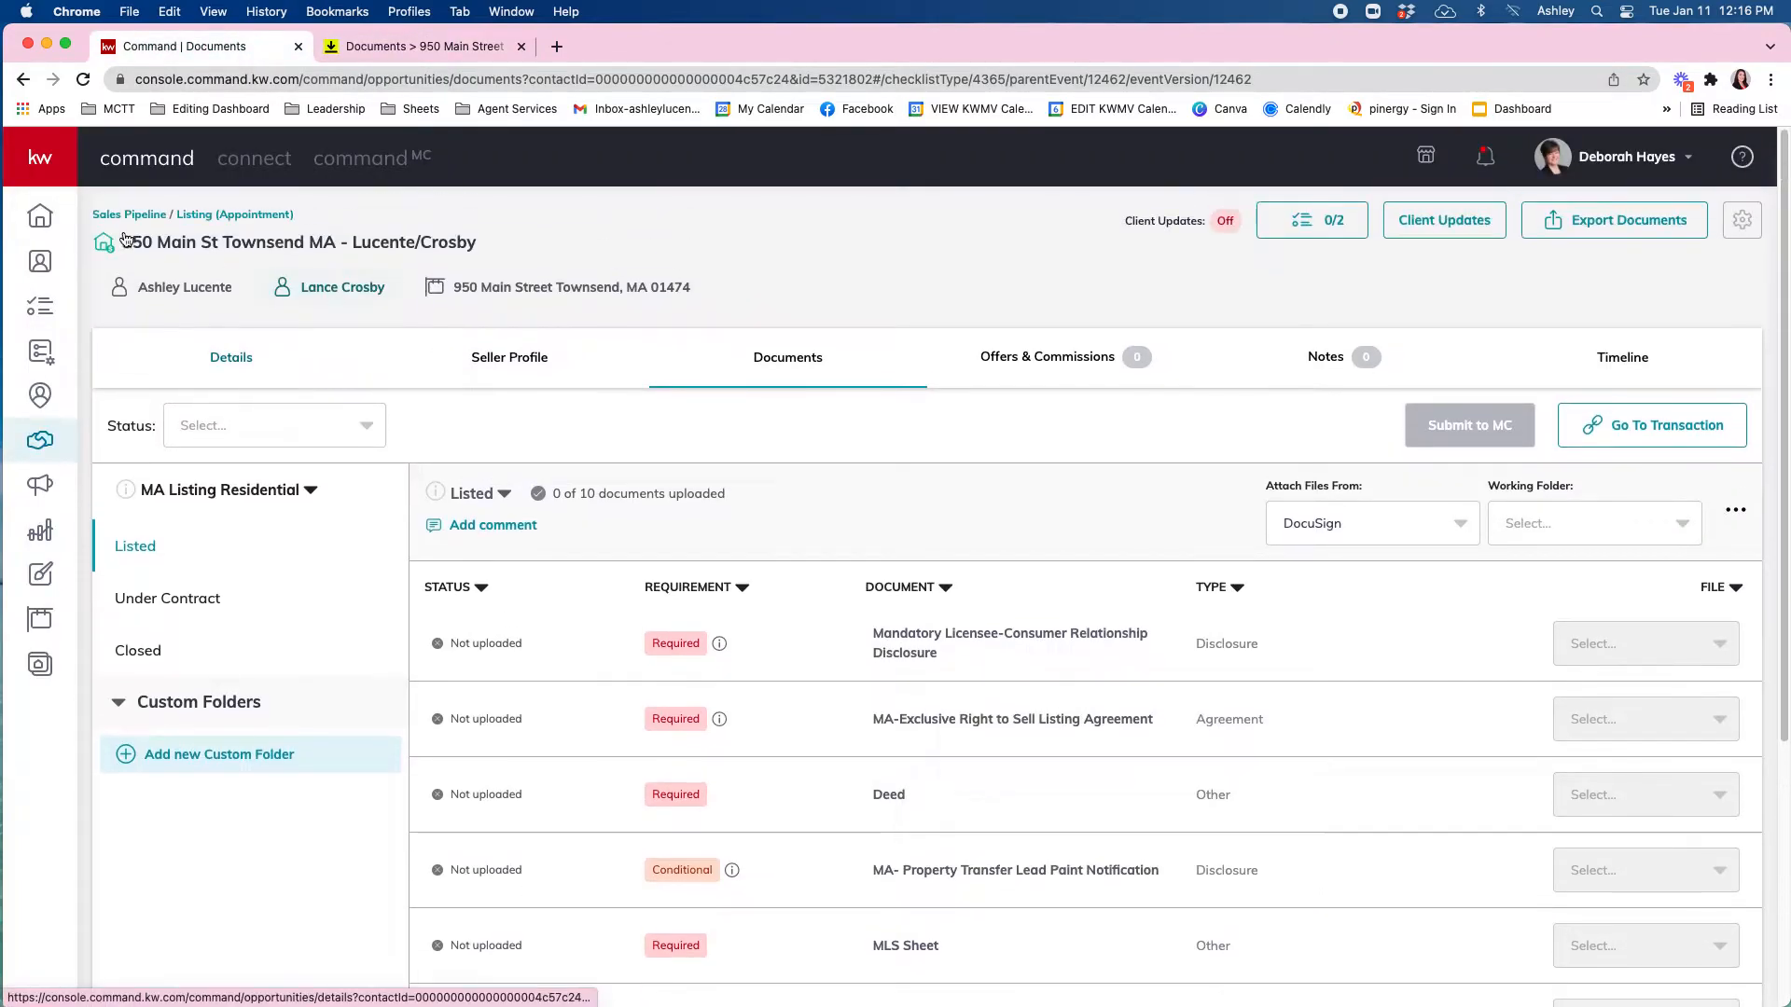
click(418, 47)
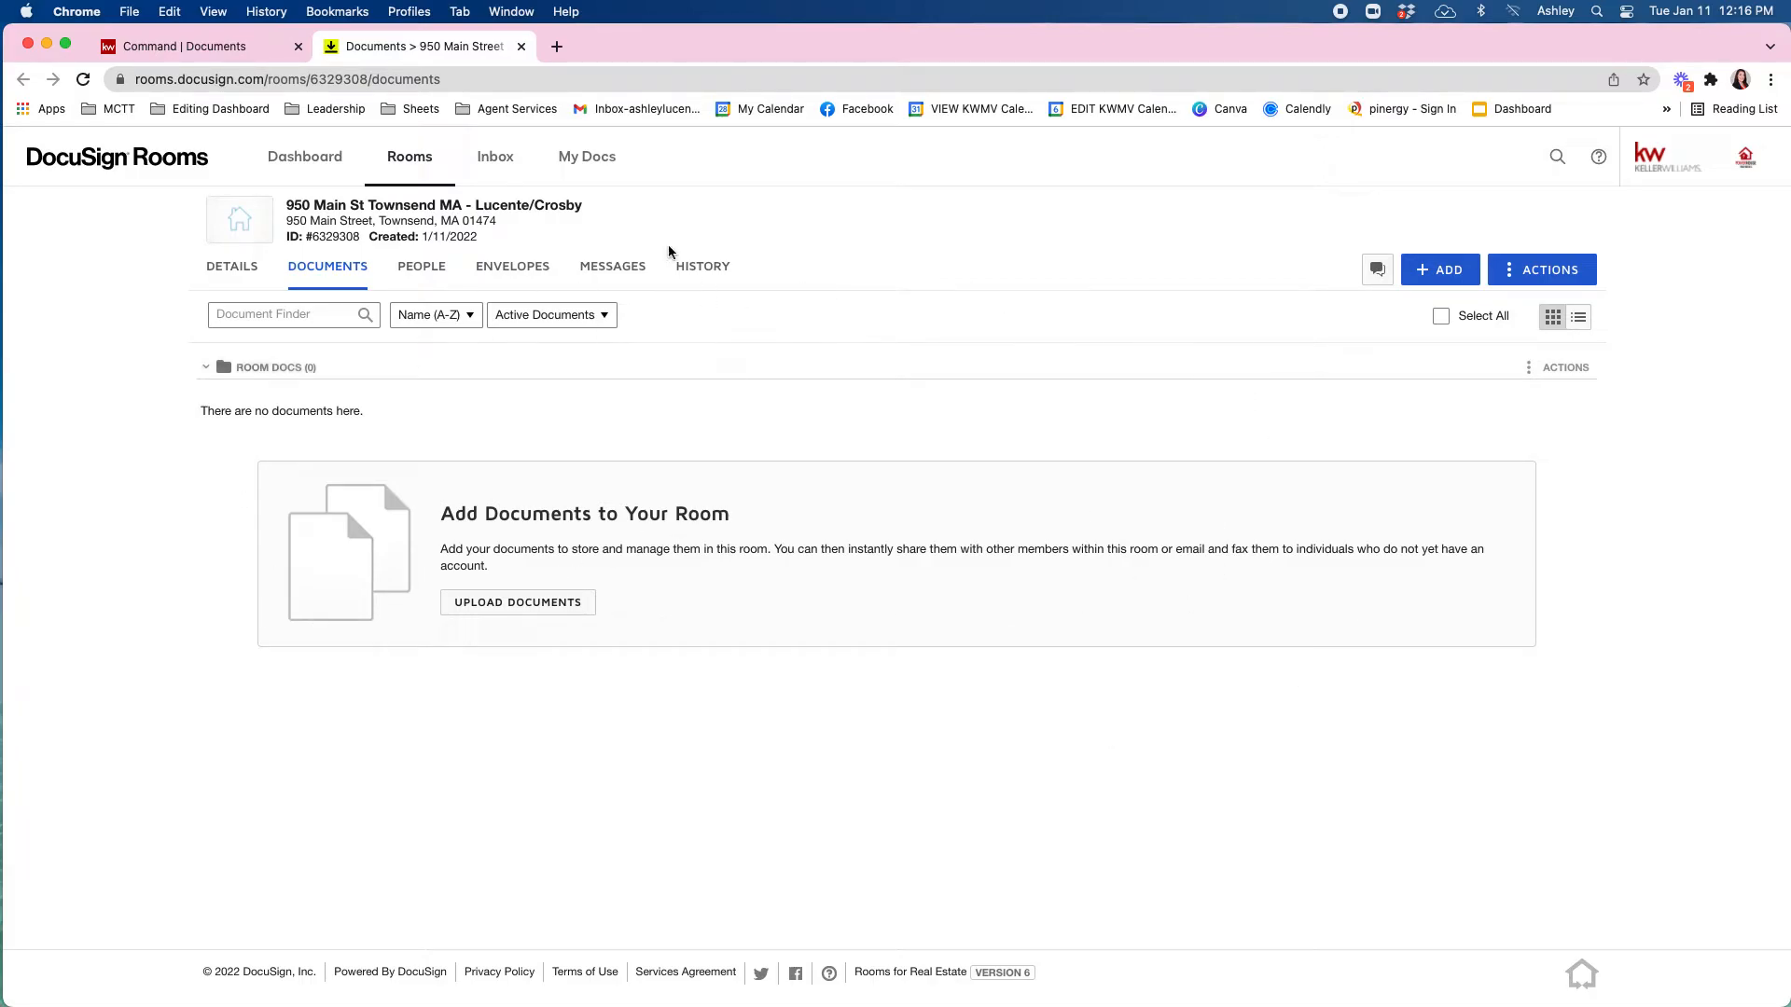
click(149, 47)
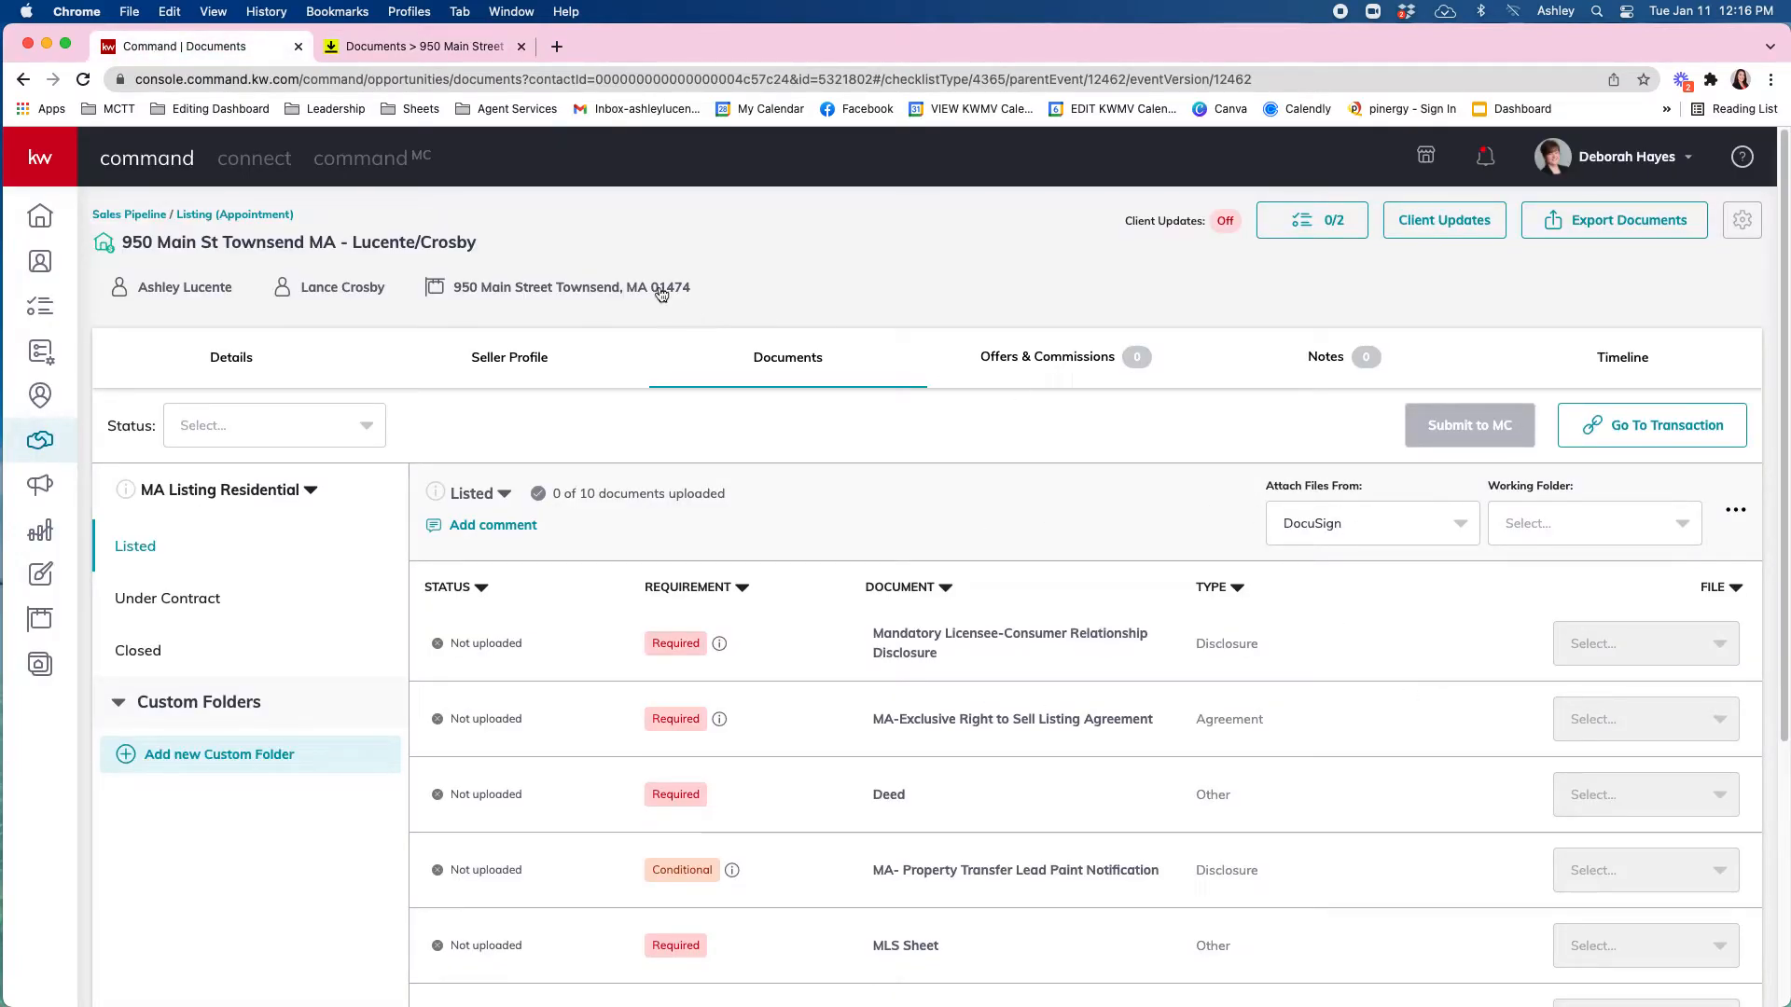
click(400, 47)
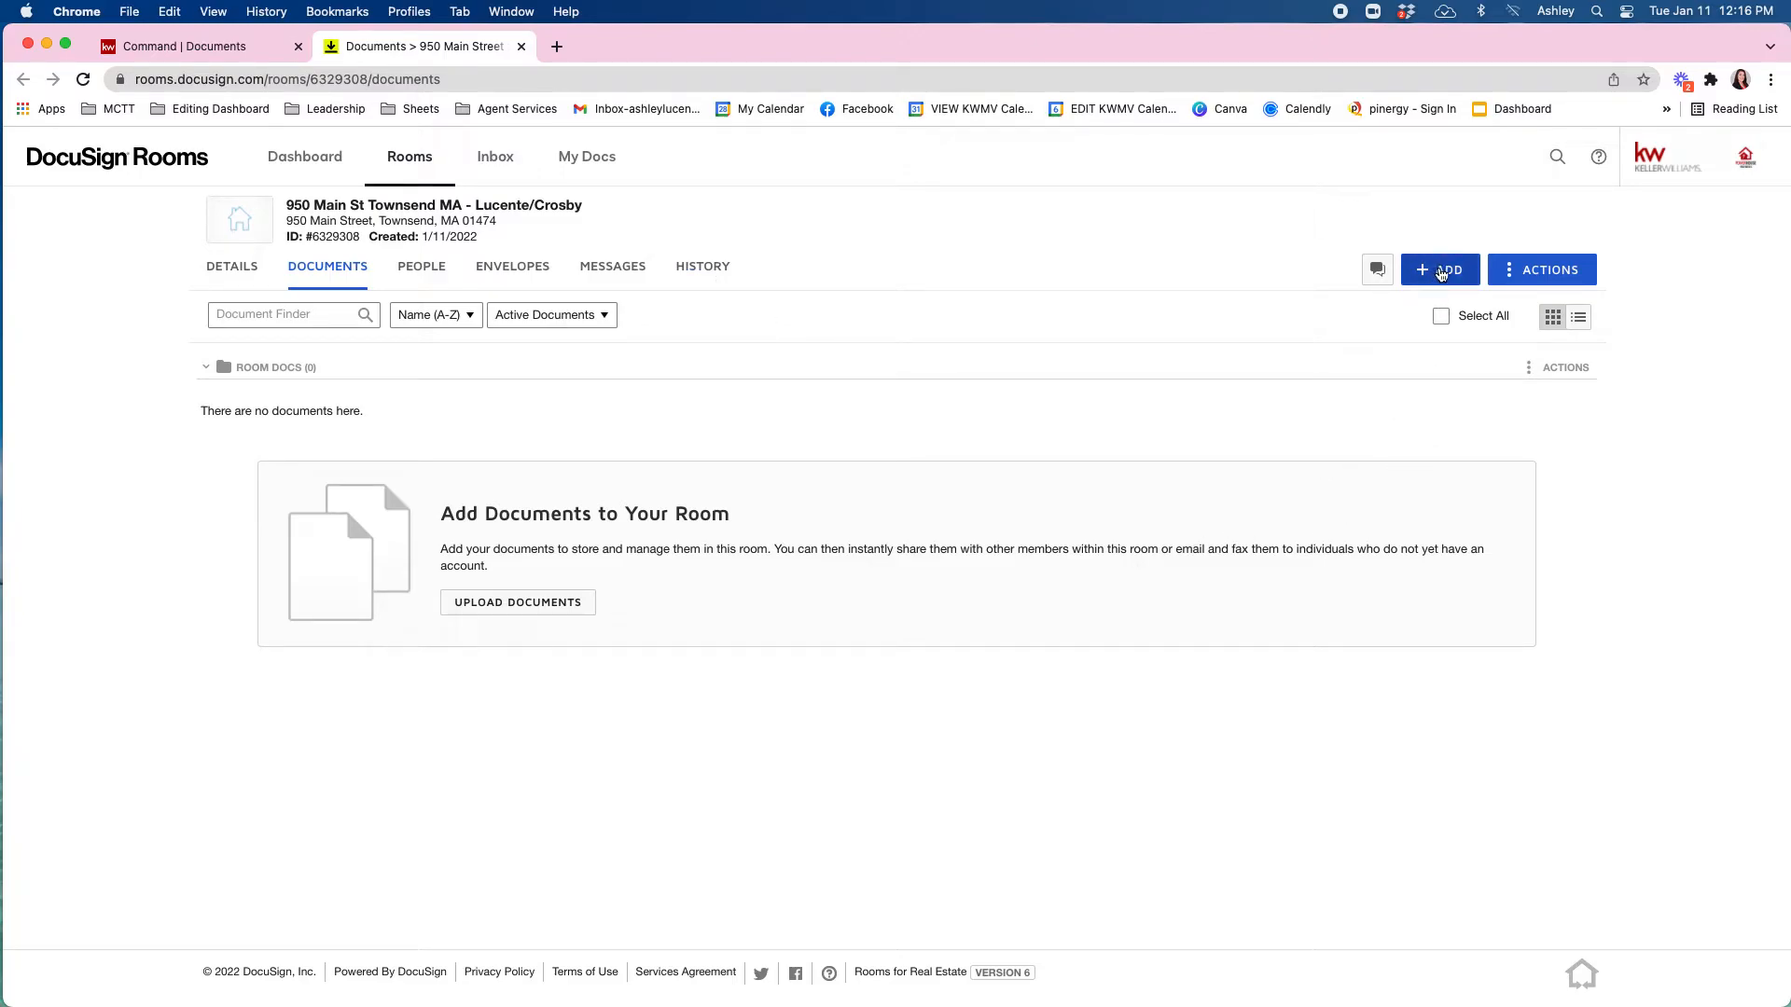
Open the DocuSign Forms picker from ADD and browse the MAR forms library.
click(1437, 273)
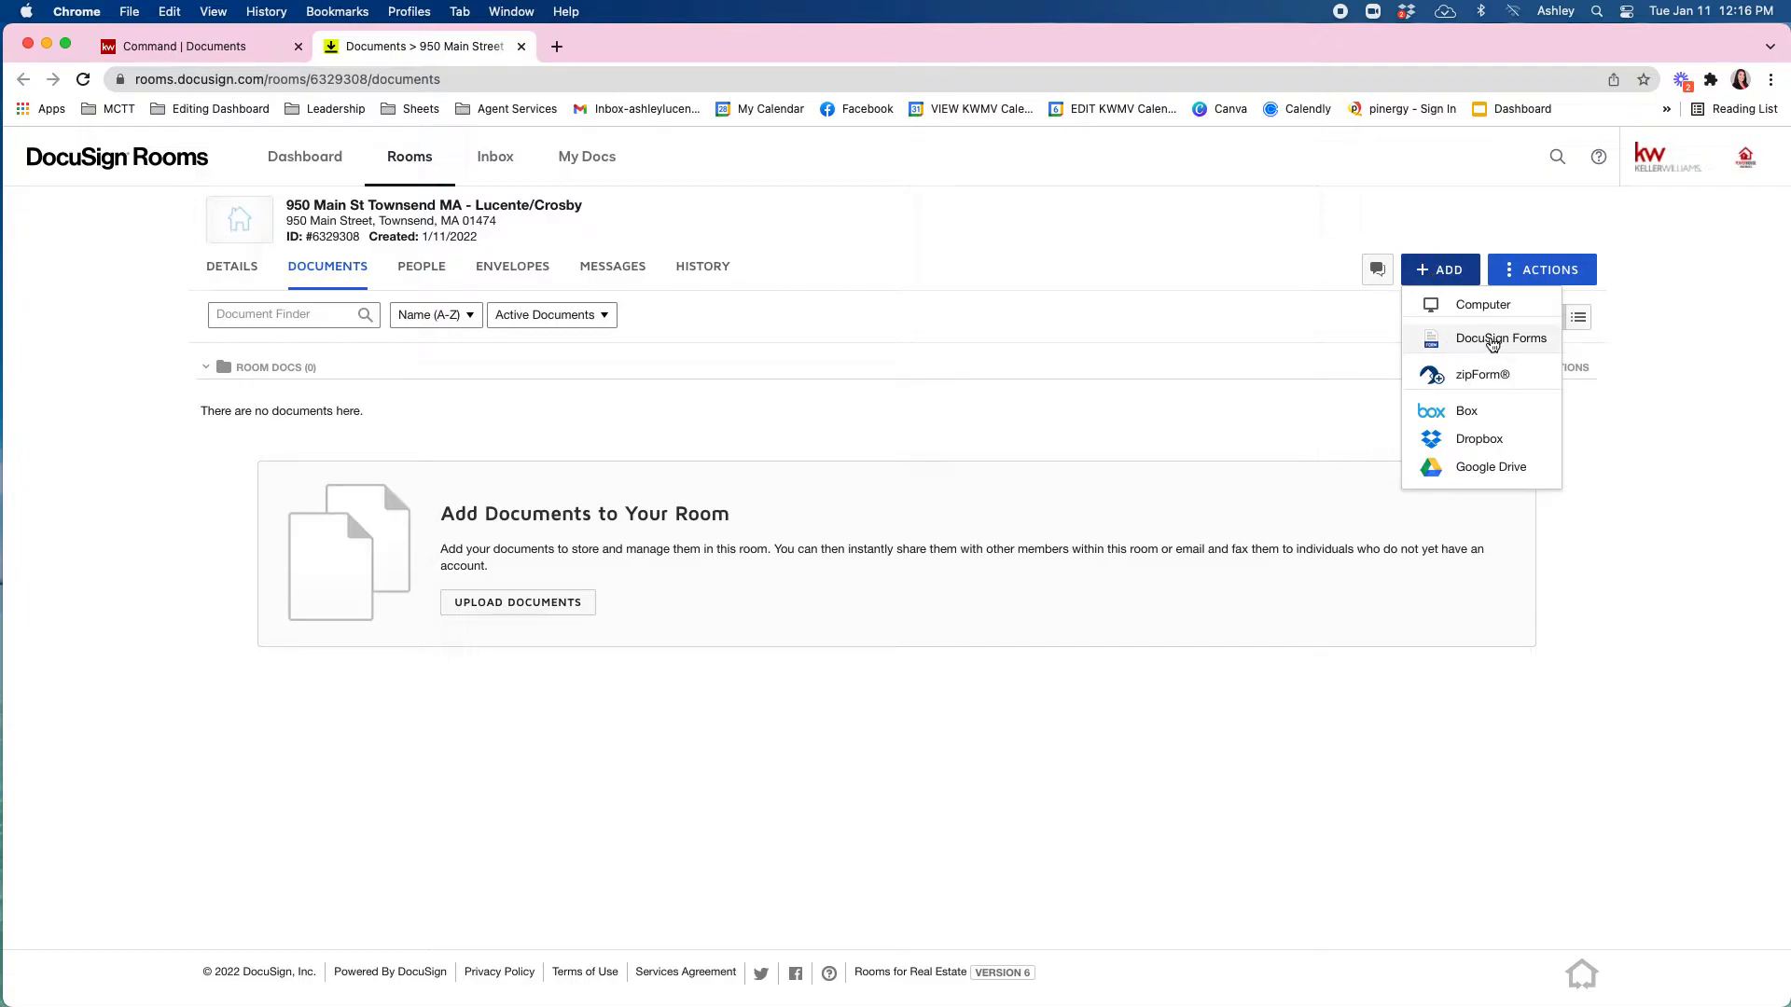
click(1492, 341)
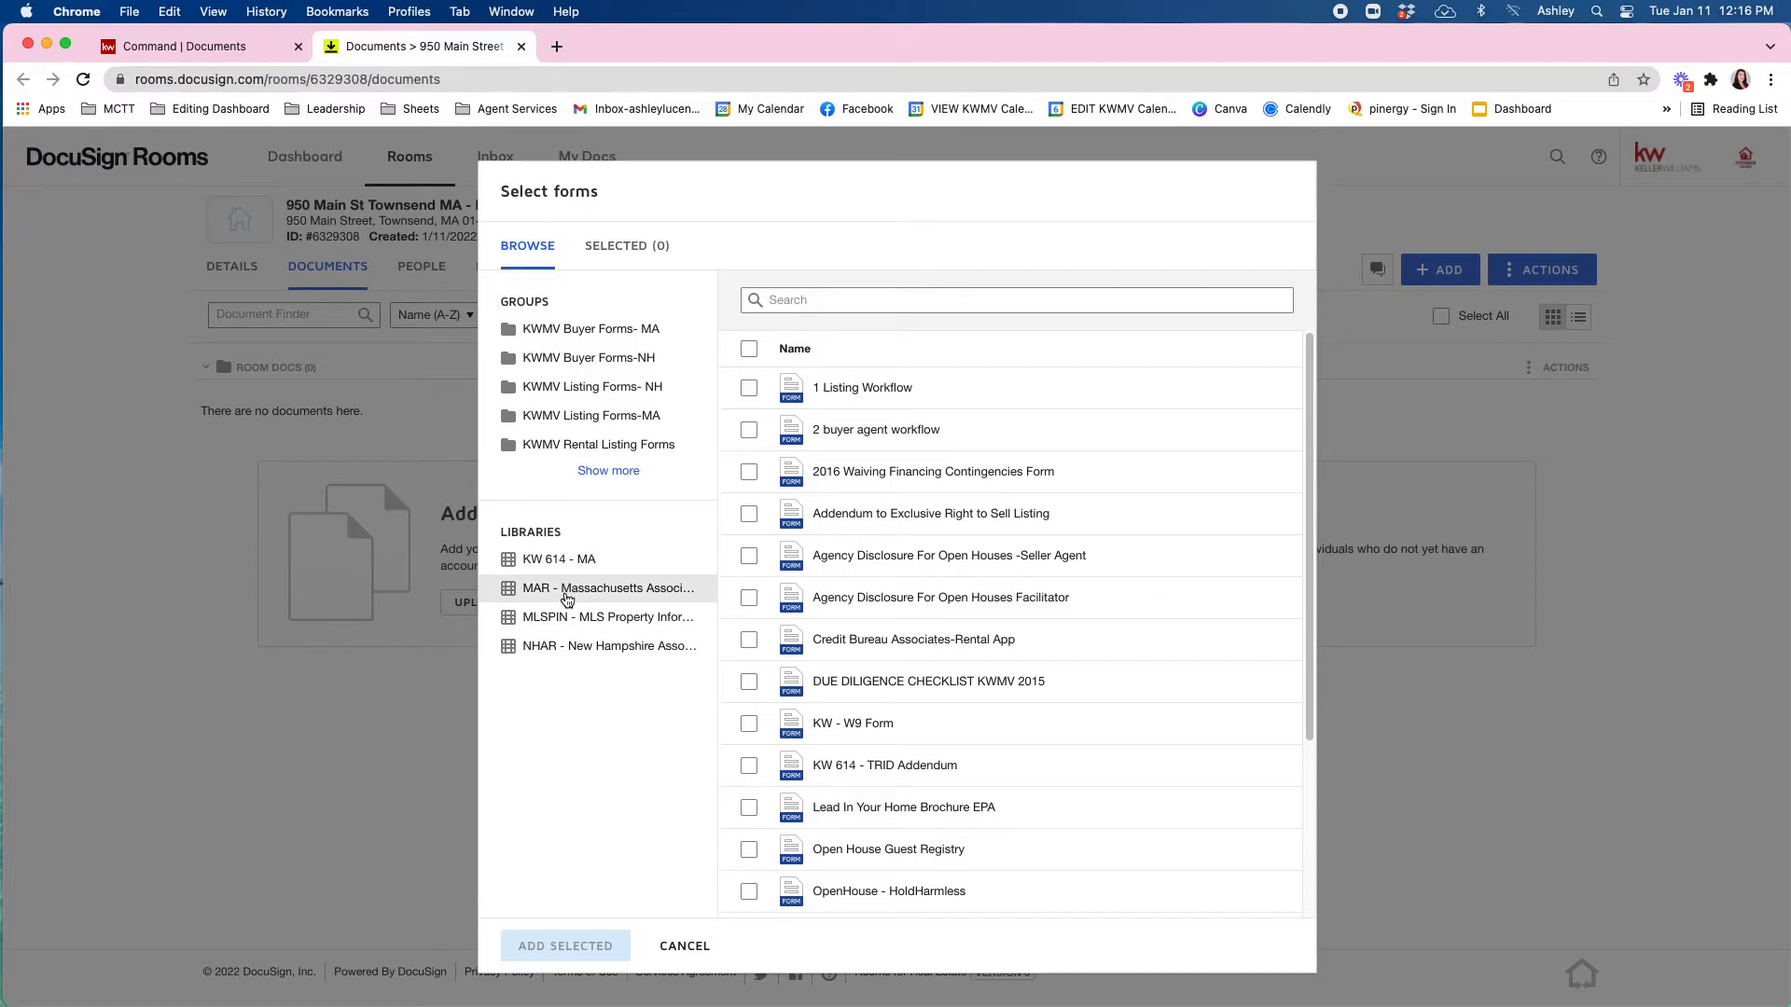
click(567, 598)
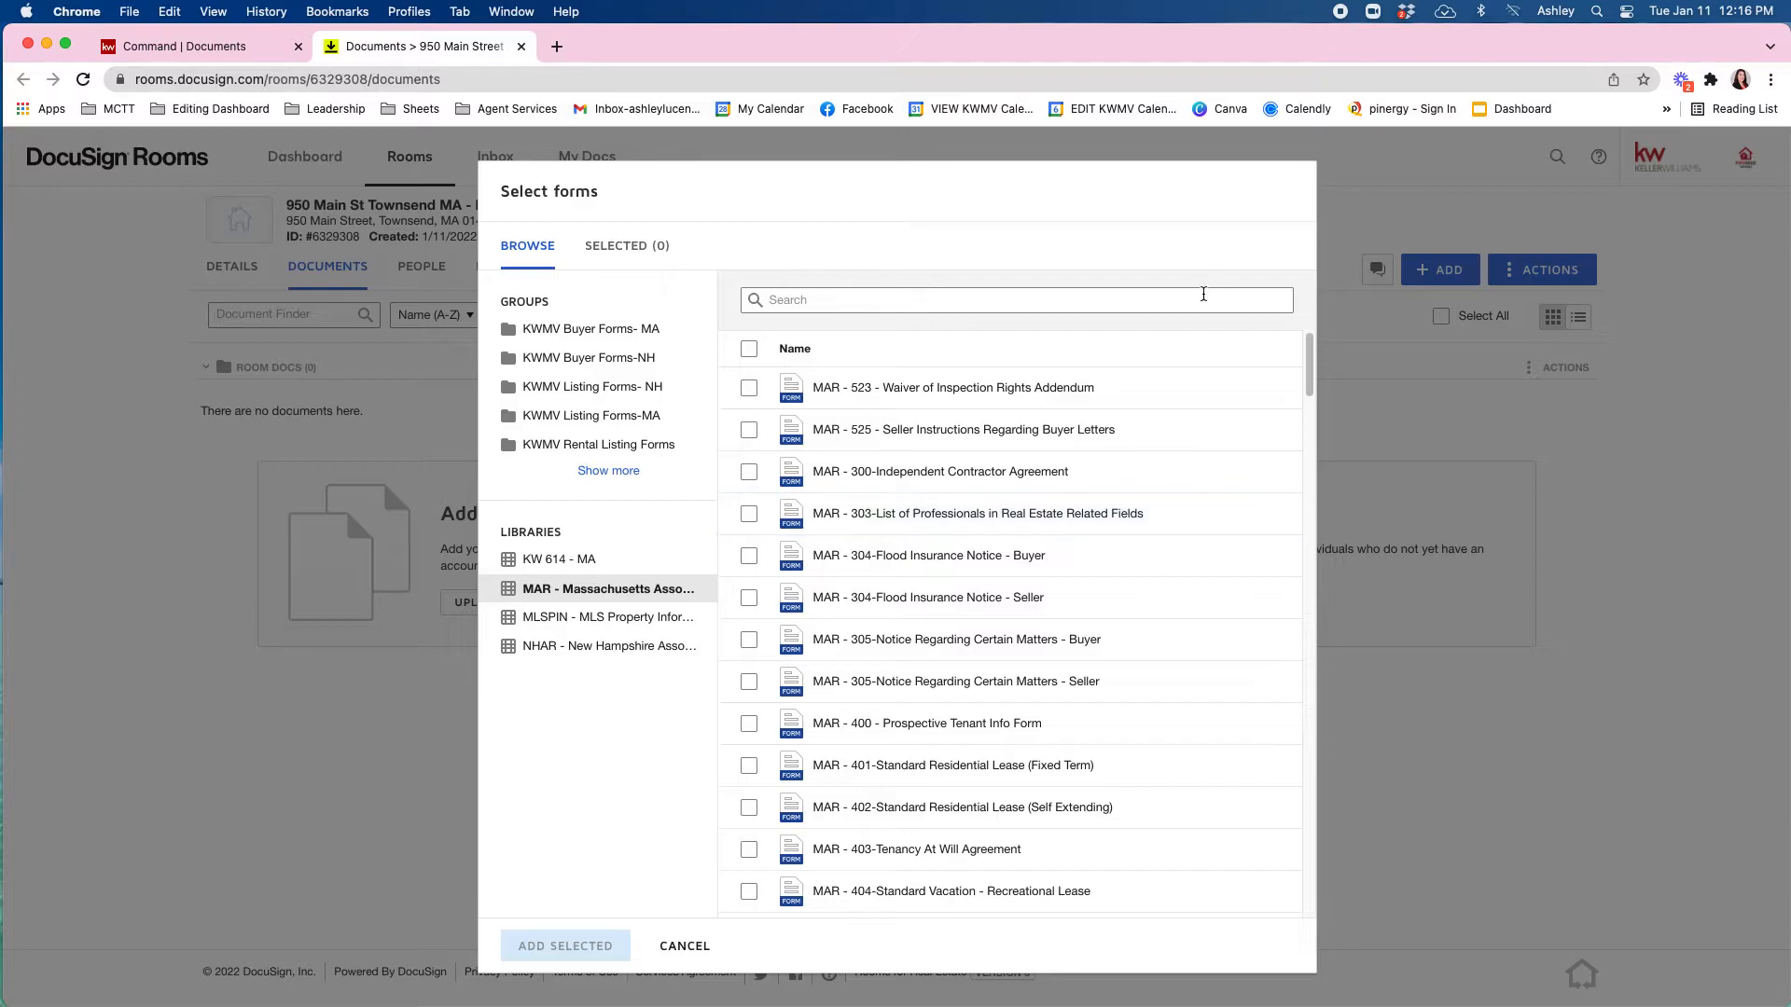
scroll(1119, 401, down, 10)
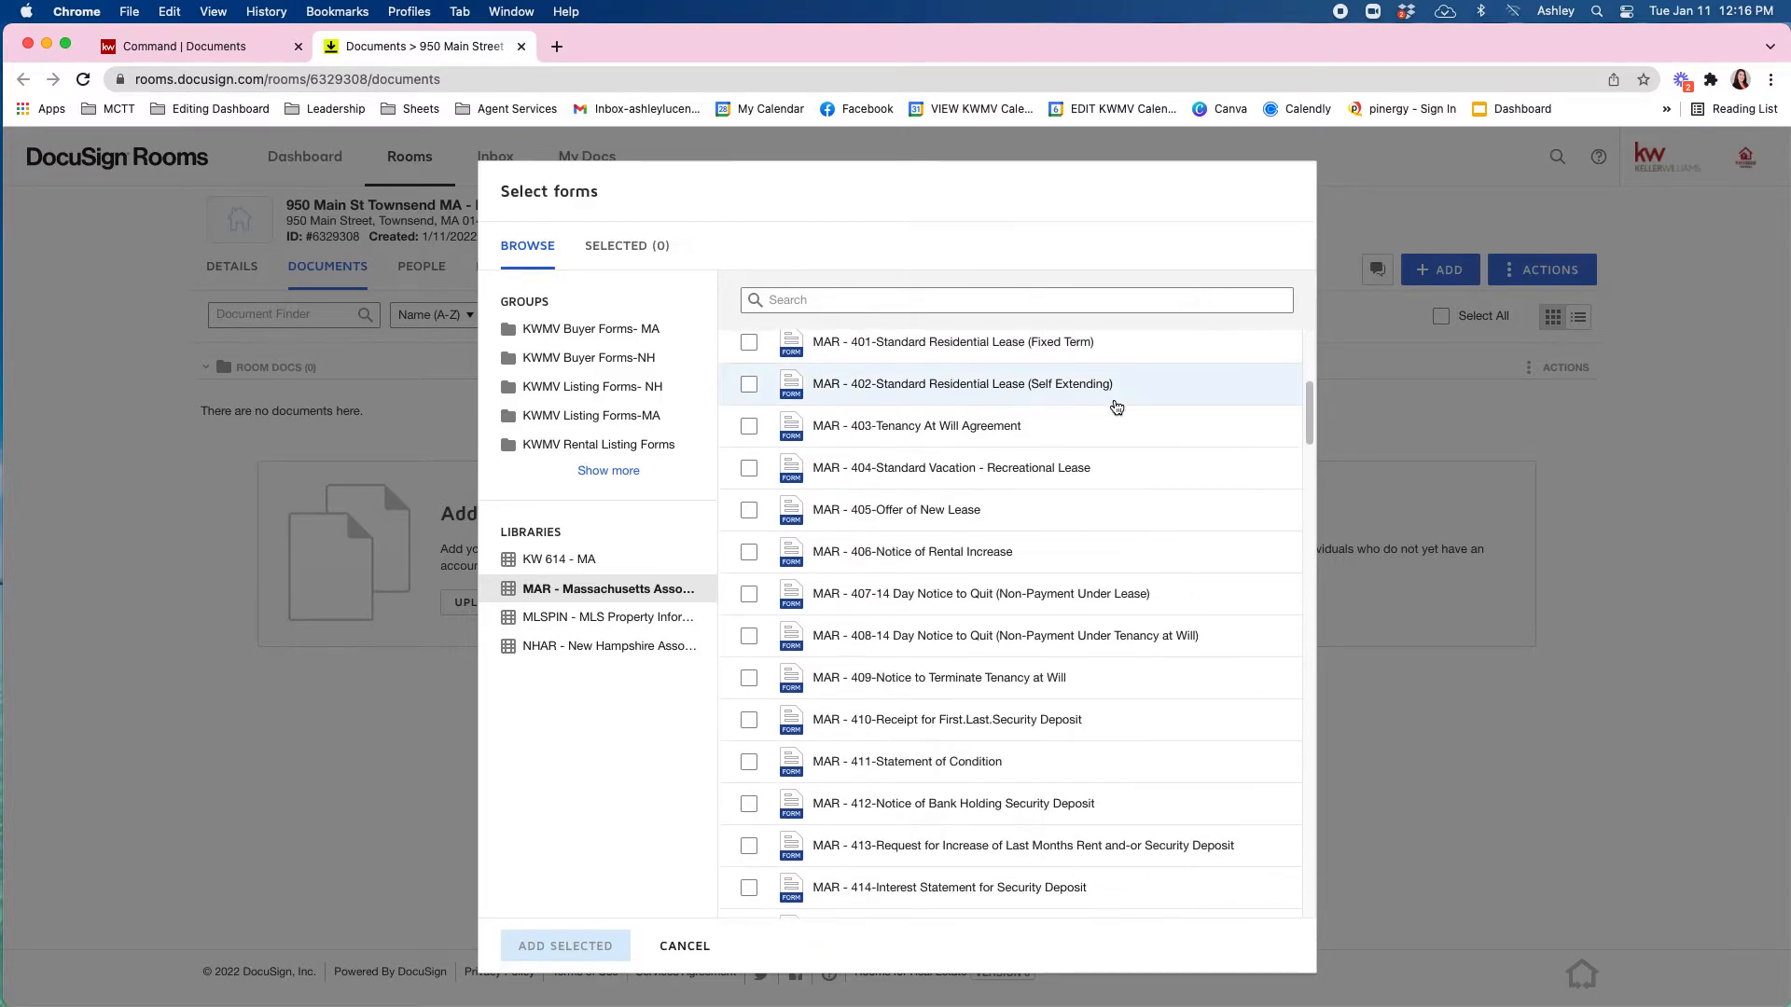
scroll(1113, 415, down, 20)
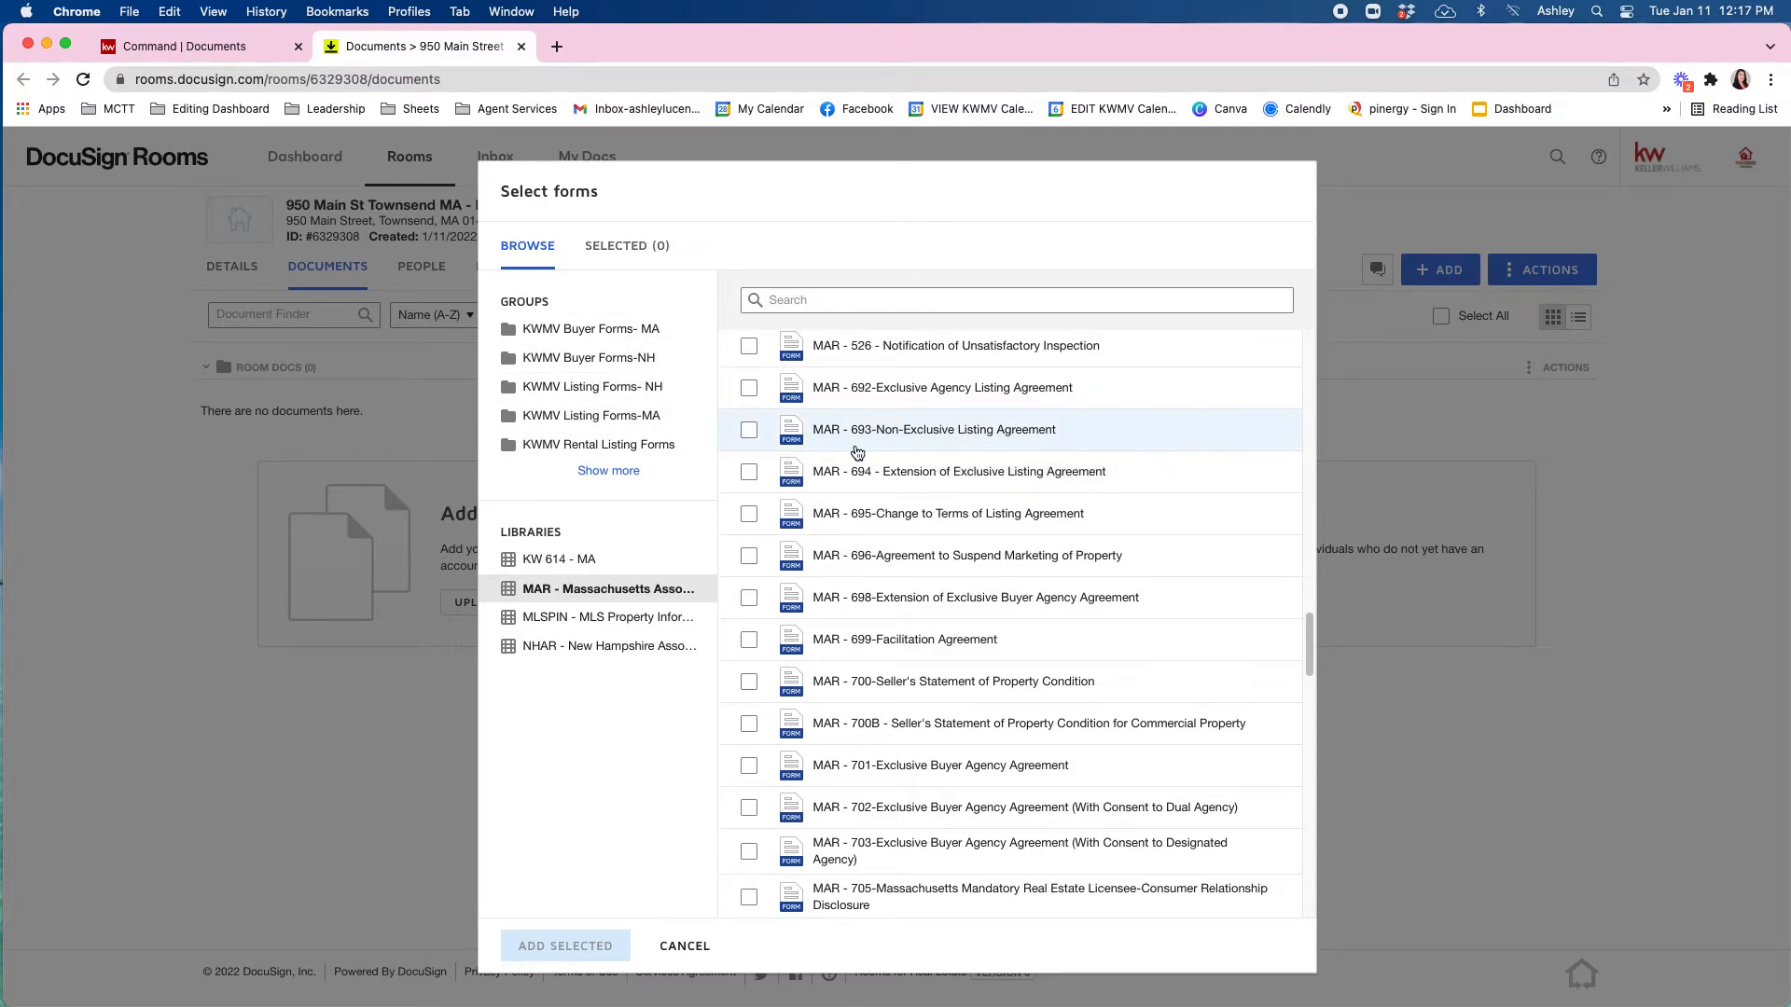
scroll(933, 644, down, 7)
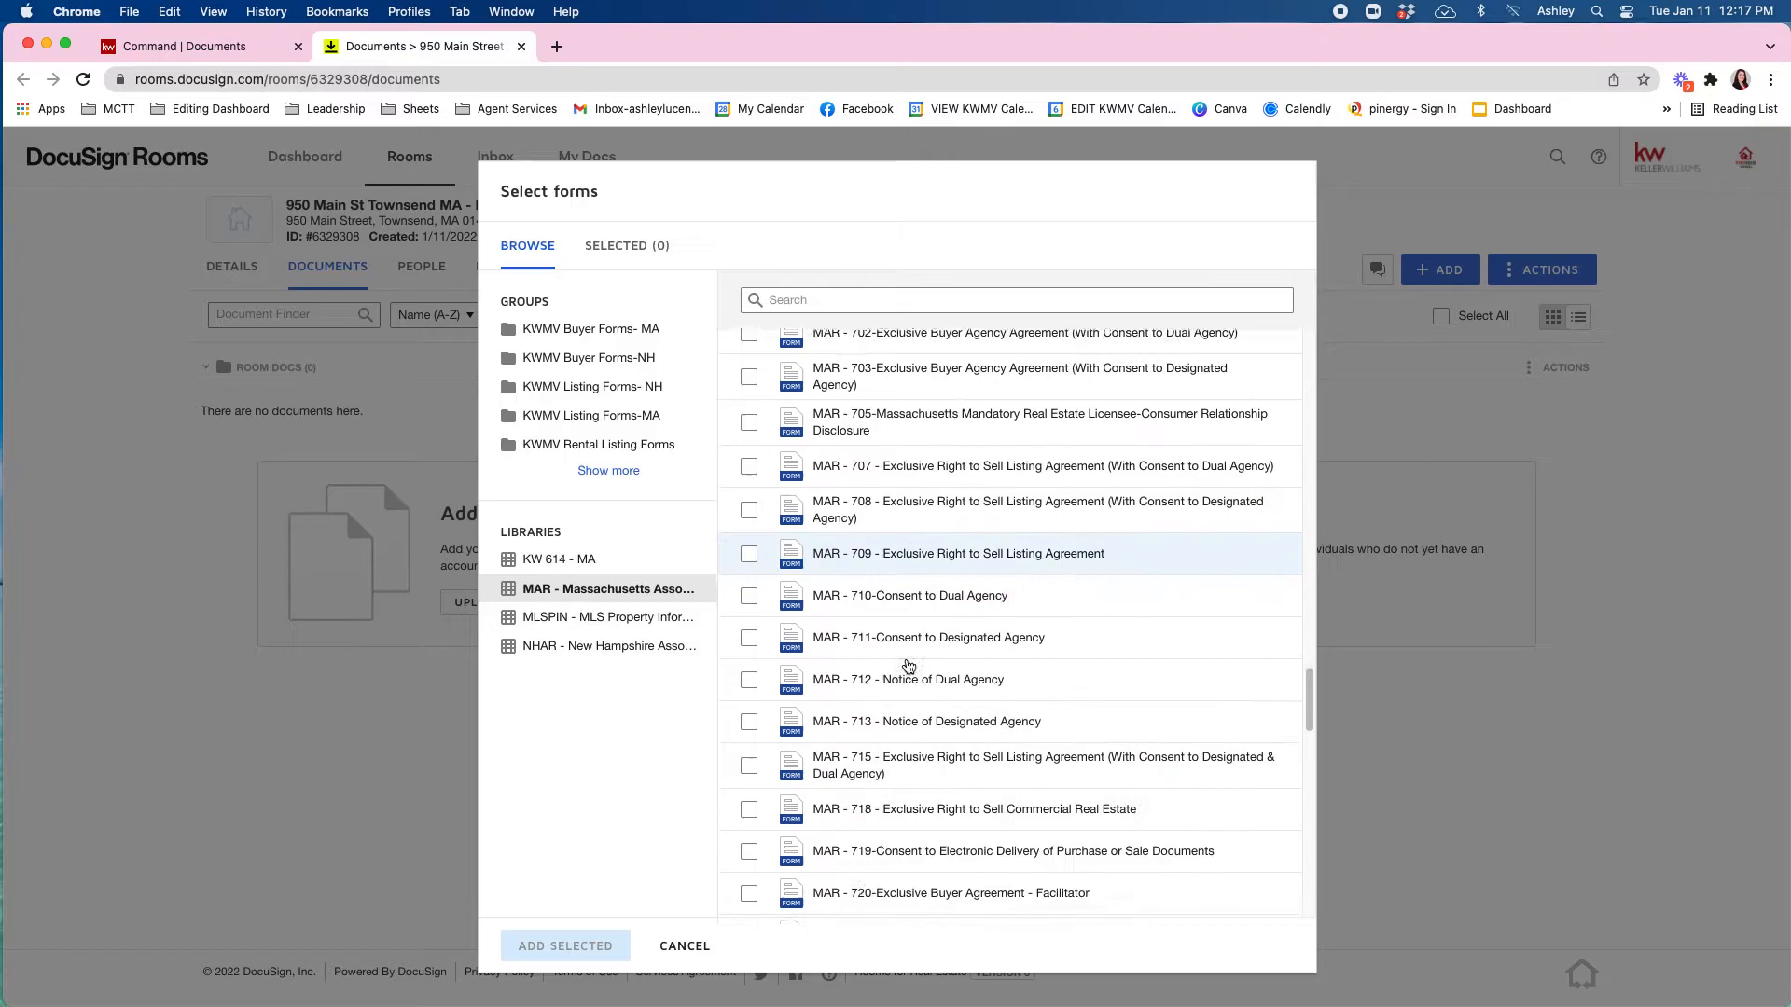
Browse the MLSPIN, NHAR and KW 614 - MA form libraries.
click(567, 619)
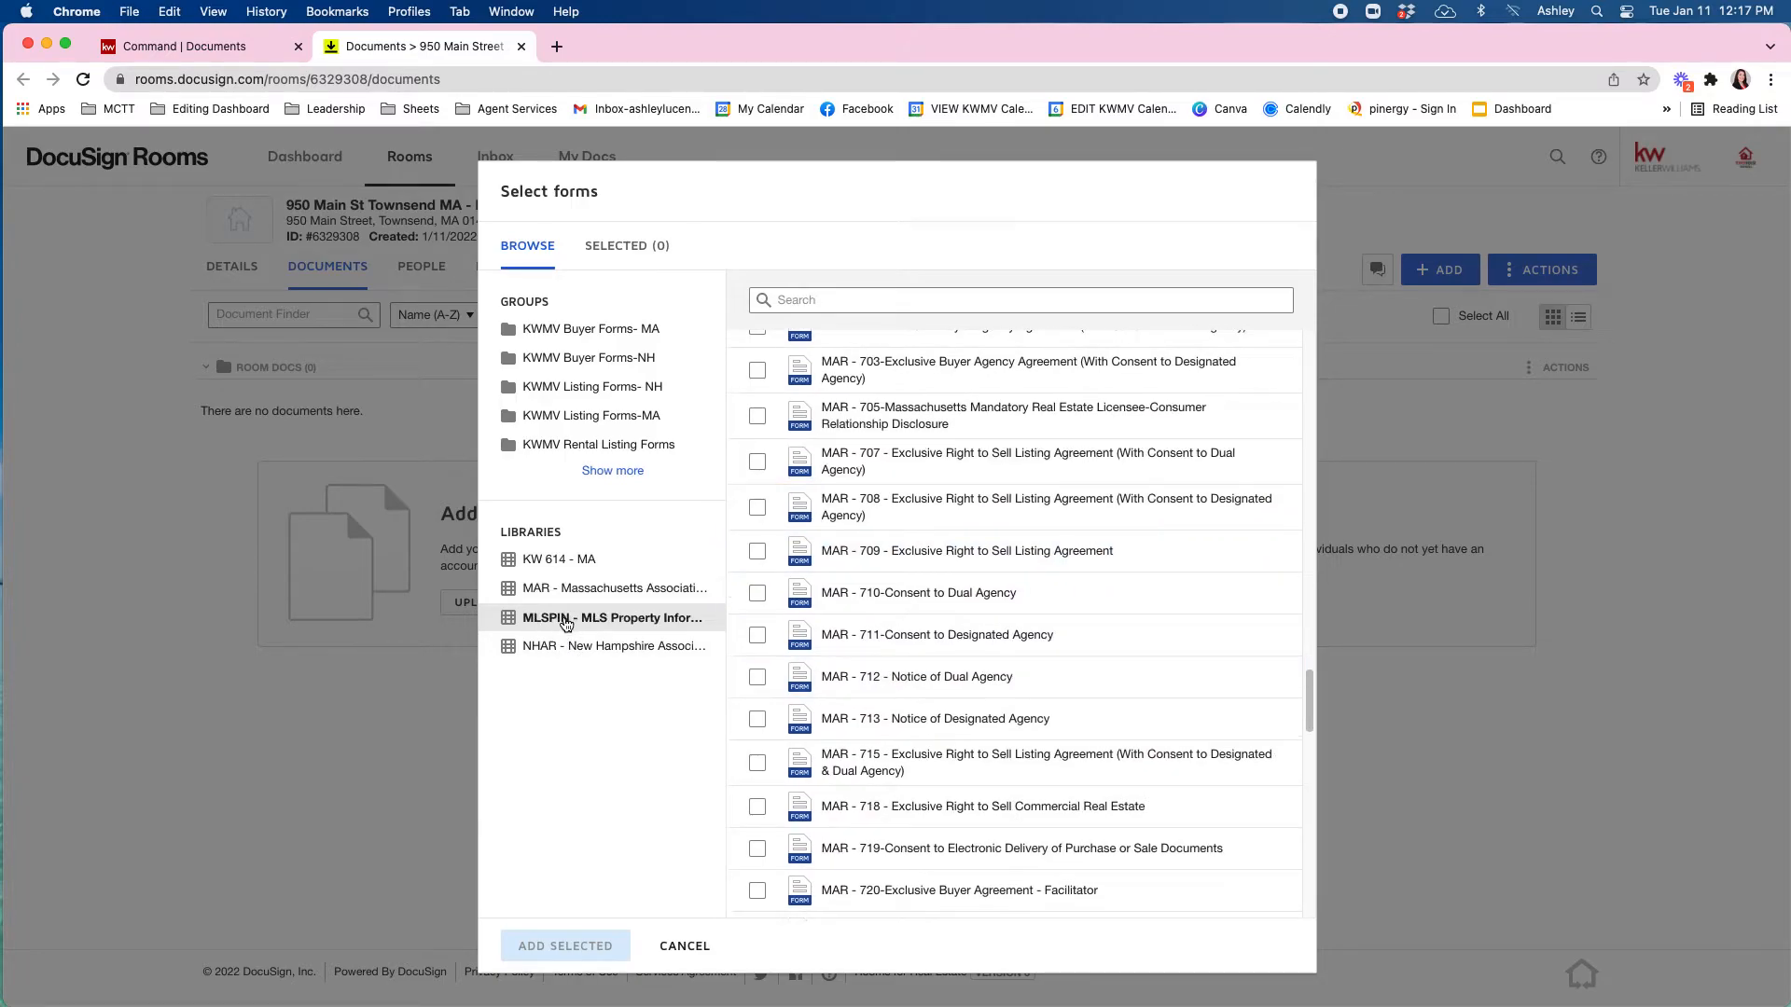
scroll(1060, 535, down, 5)
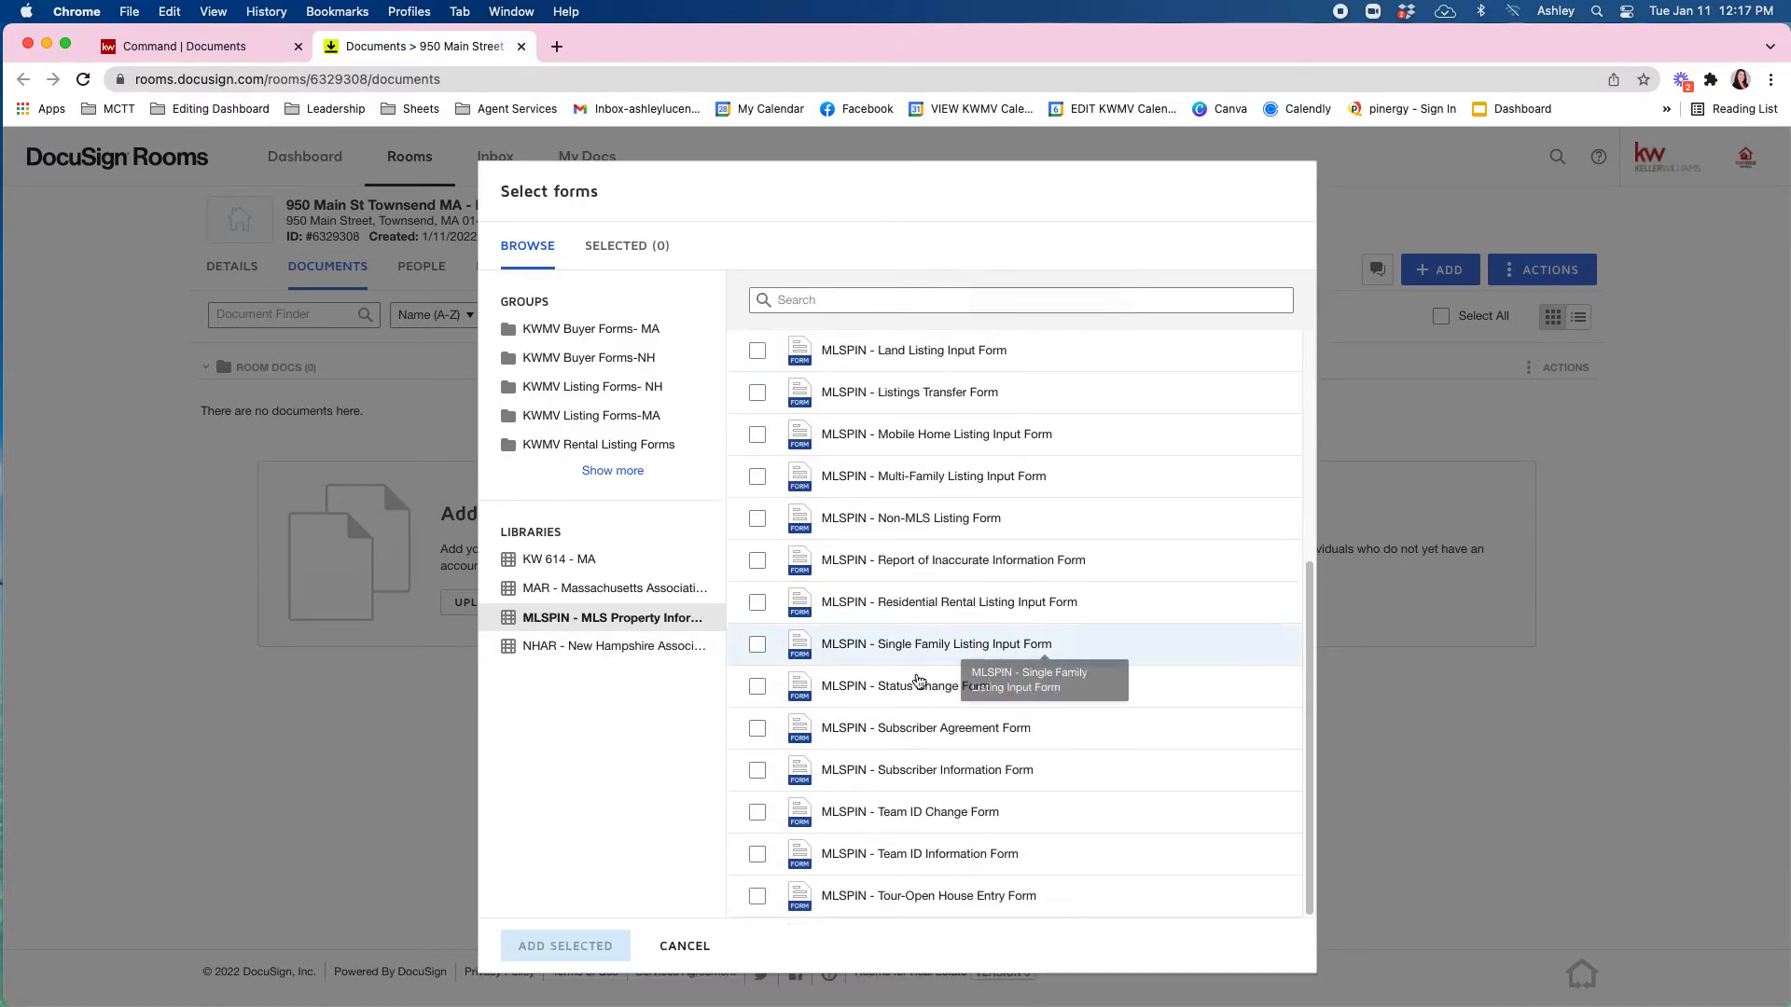
click(597, 646)
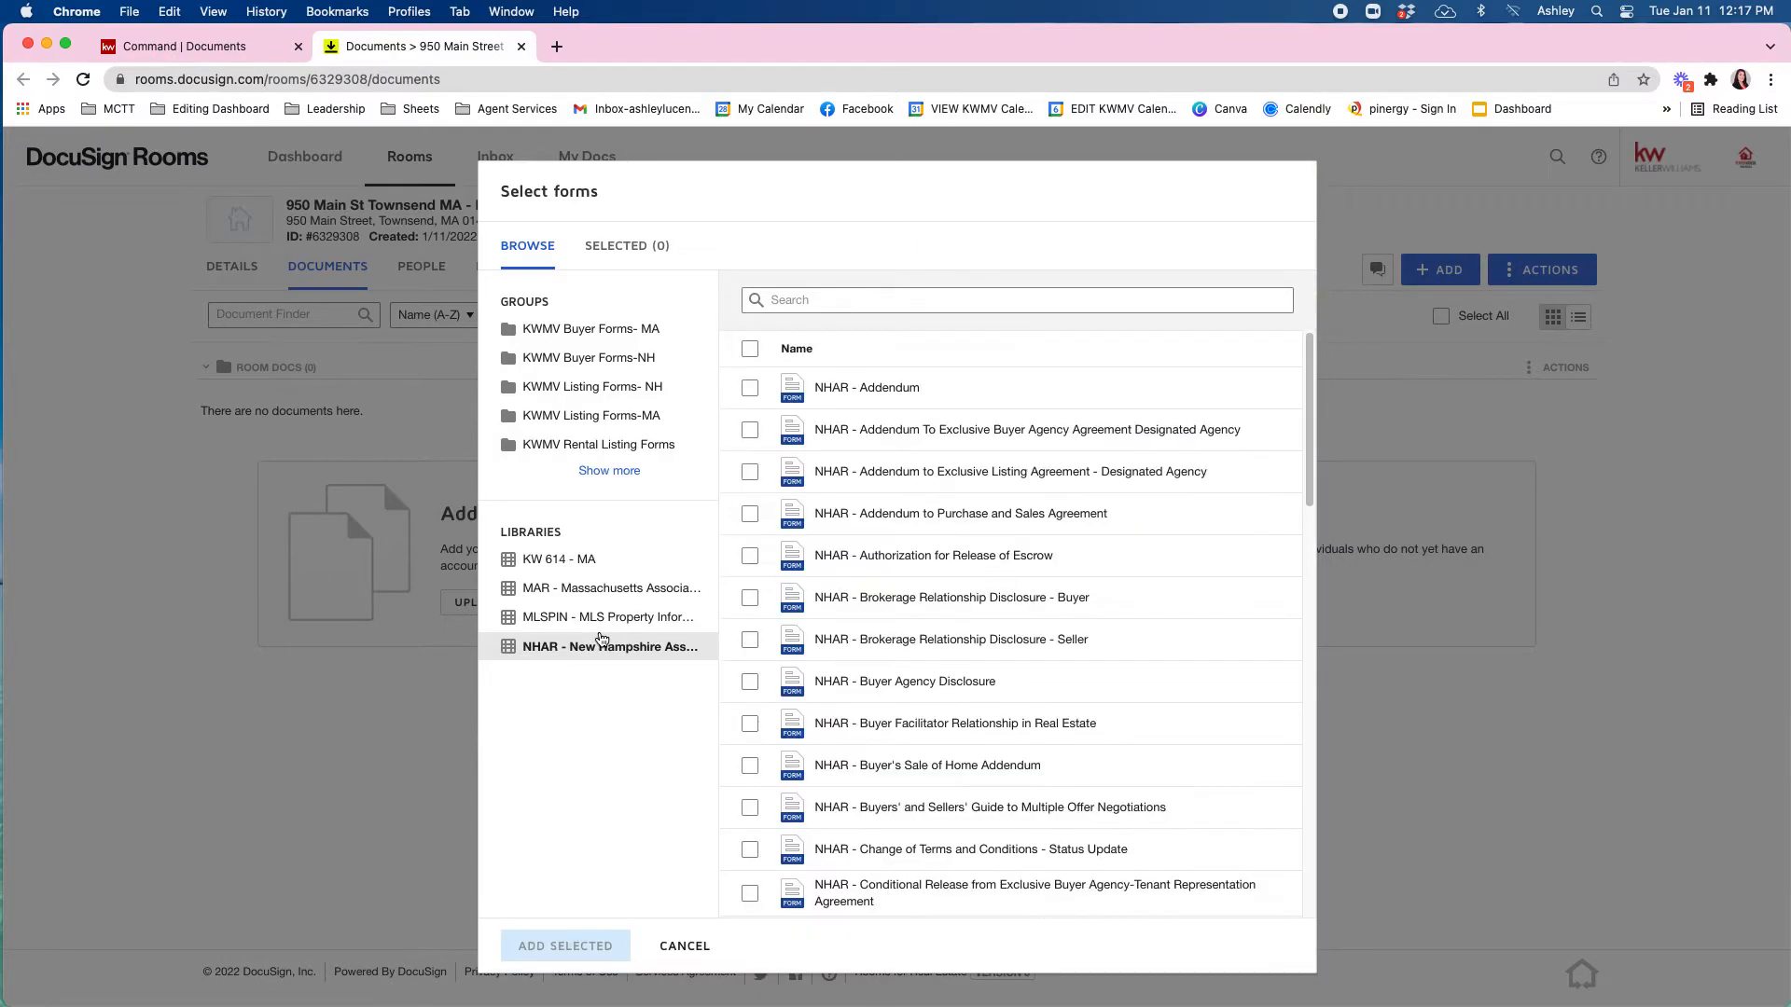
click(616, 559)
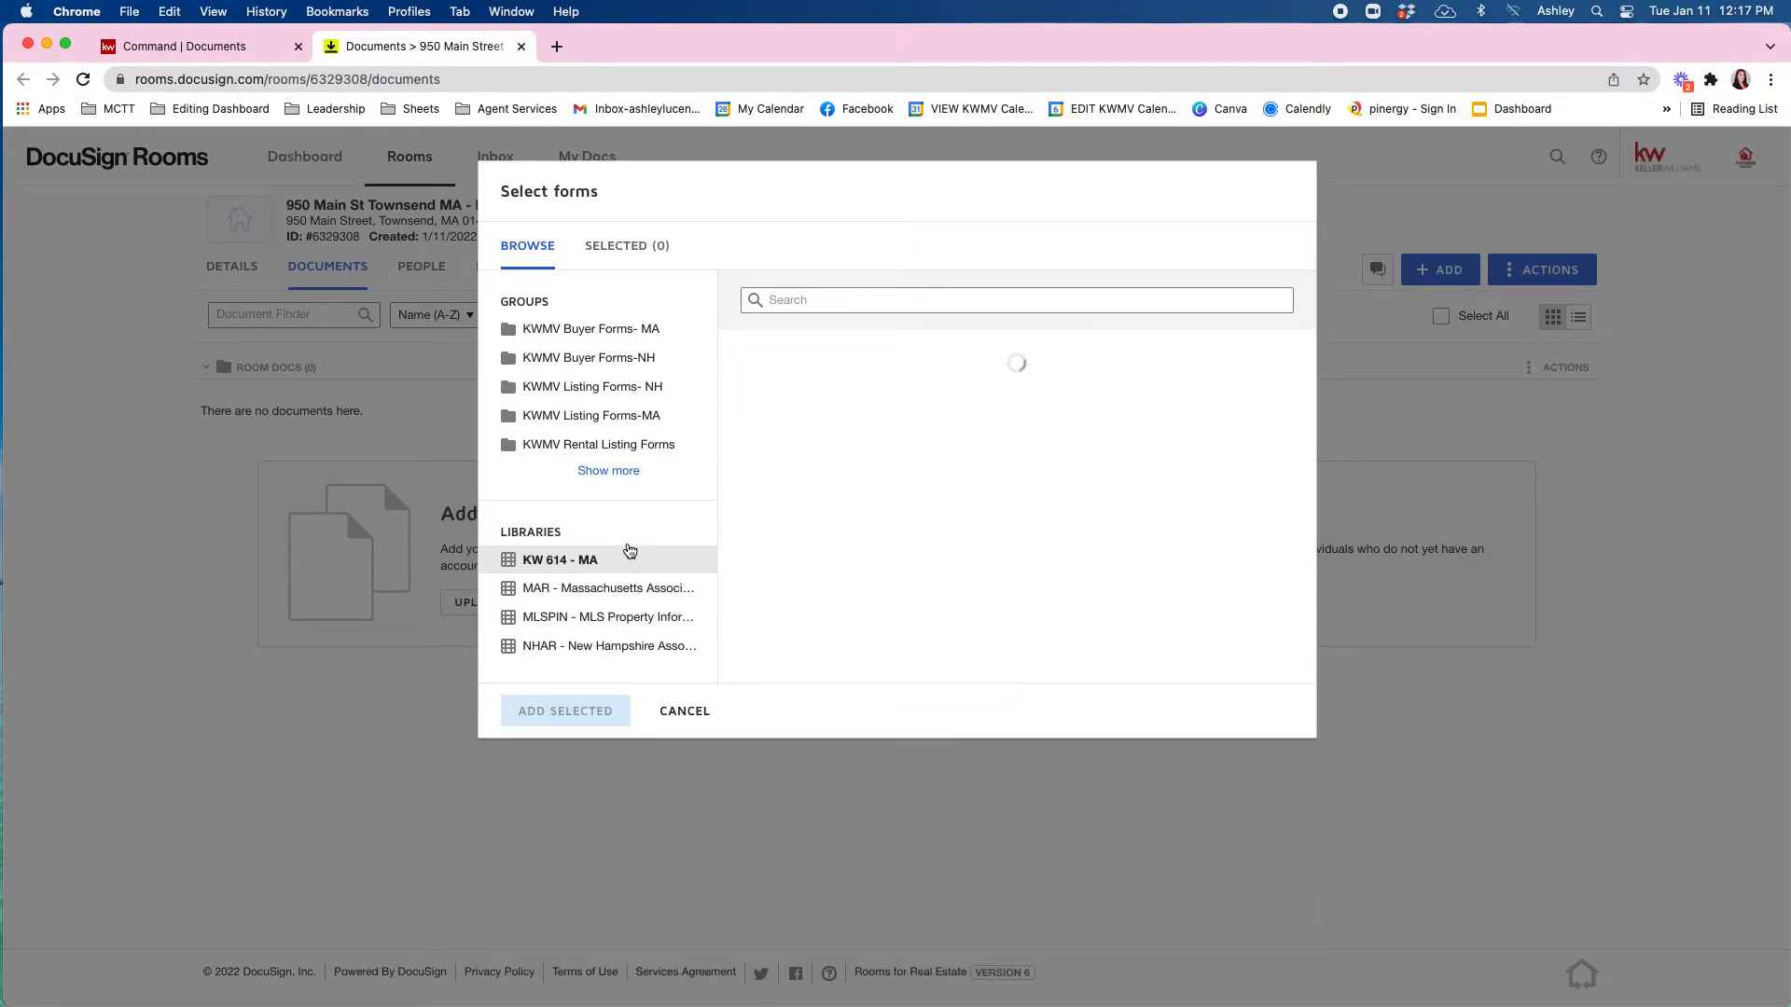
scroll(904, 460, down, 5)
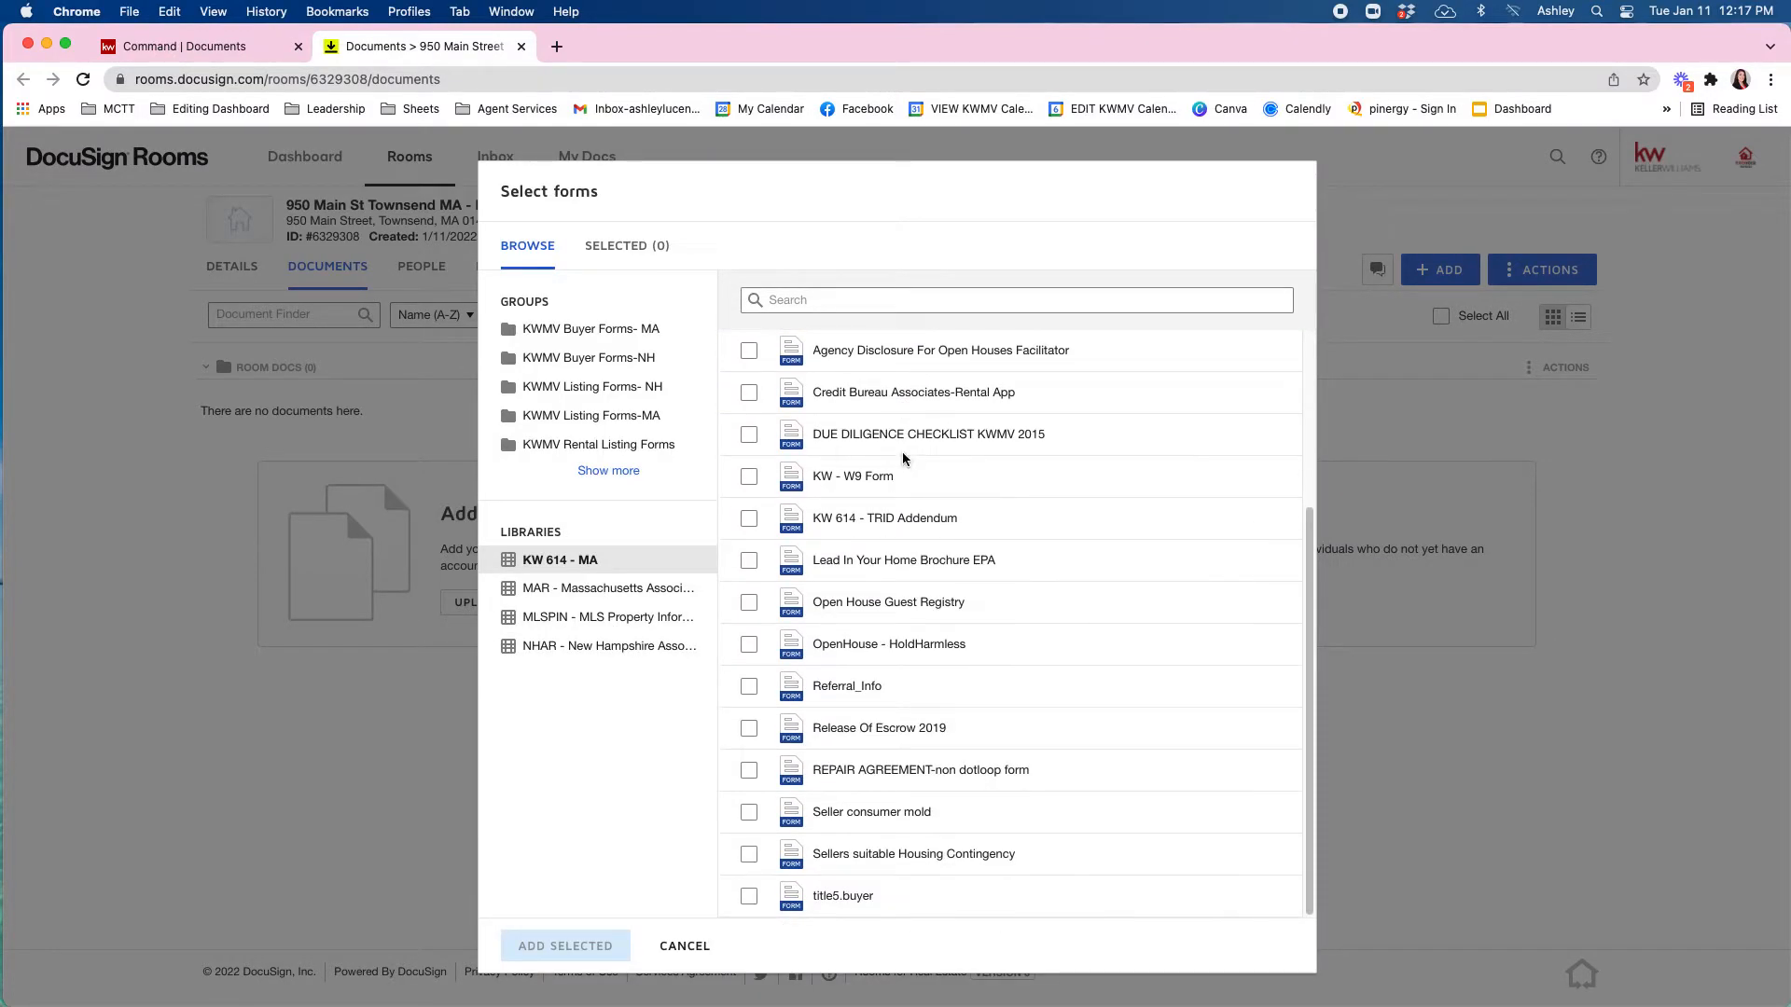
scroll(1071, 480, up, 5)
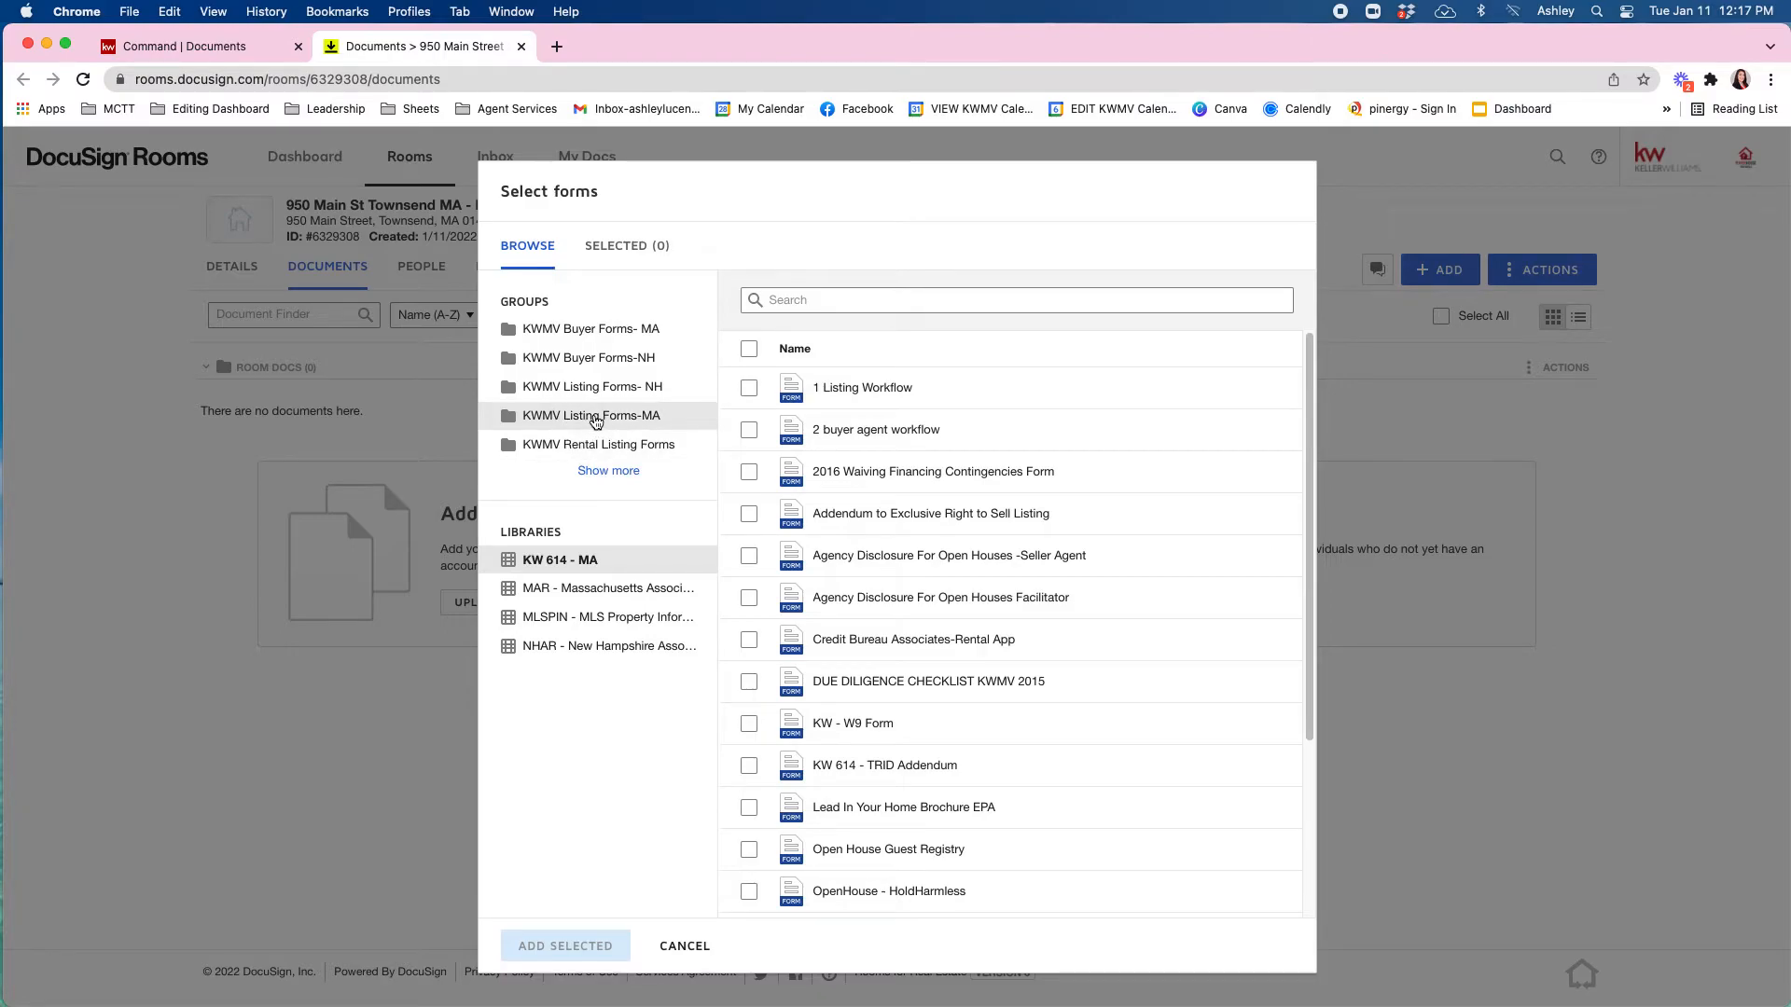
From KWMV Listing Forms-MA, add MAR-705 and MAR-715 to the room, leaving out the Lead Disclosure Form.
click(595, 419)
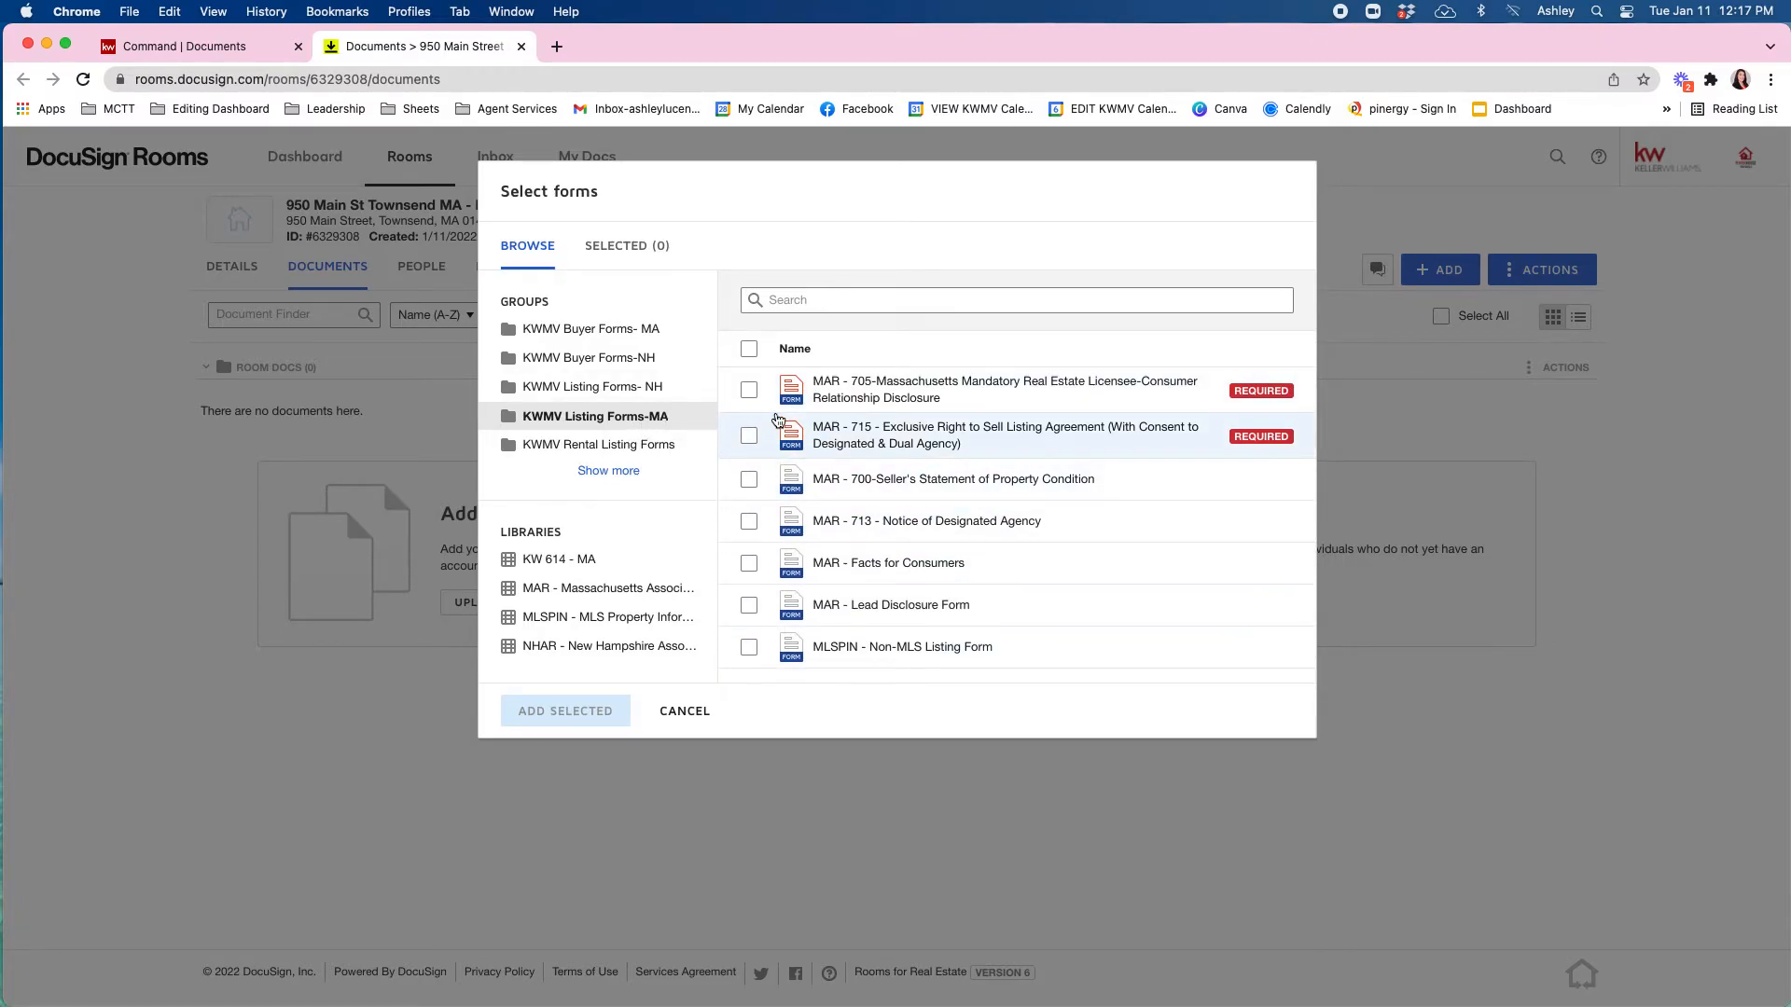
click(749, 390)
click(747, 444)
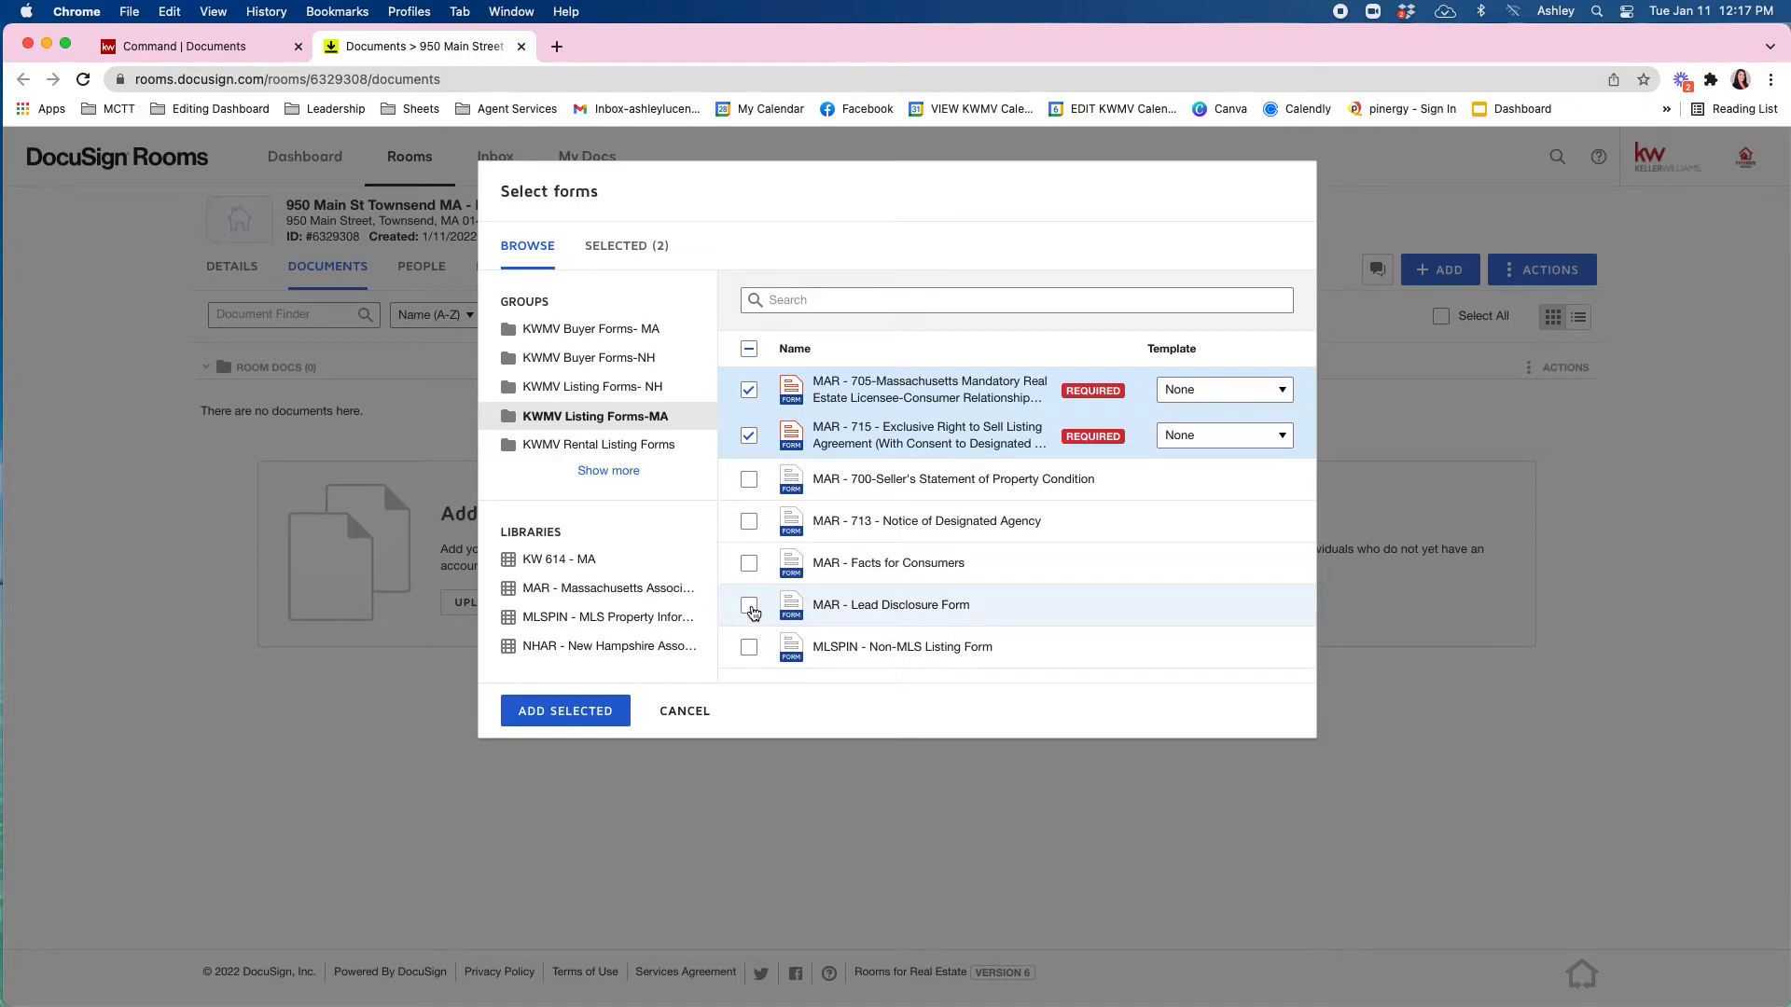
click(751, 608)
click(751, 607)
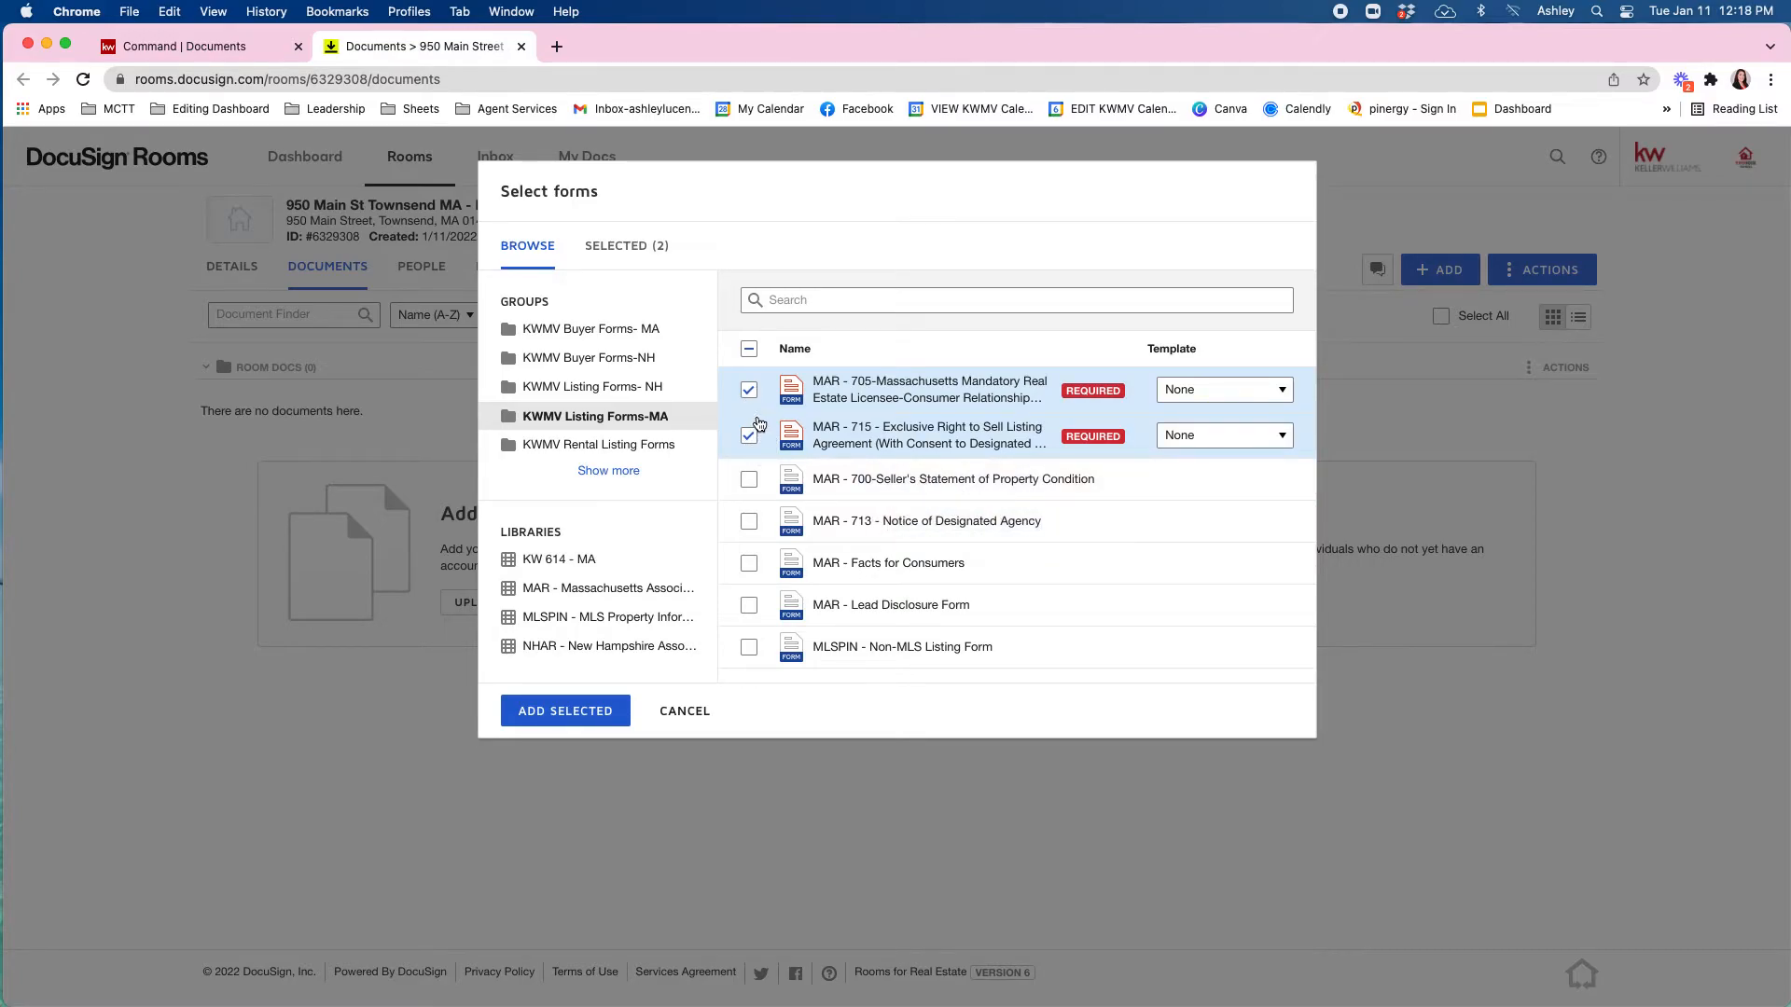
click(591, 713)
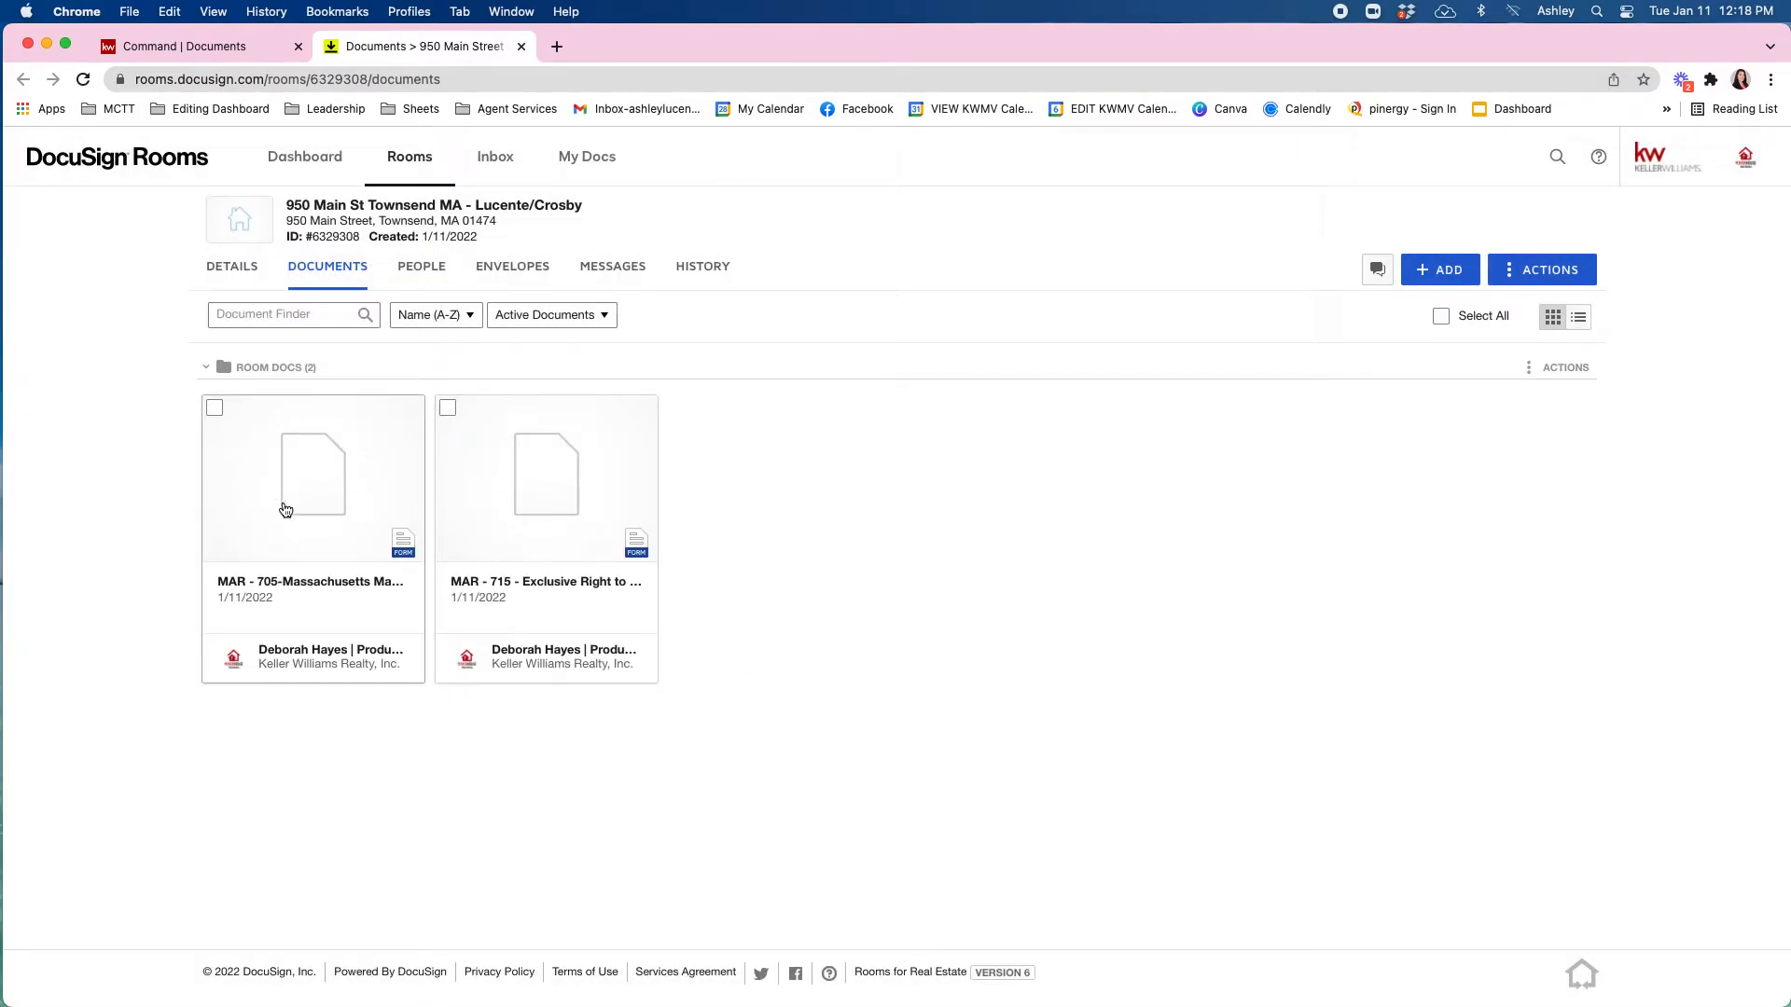
On the MAR-705 disclosure, mark Seller's agent, Designated Agency for the seller, and the licensee as salesperson.
click(305, 476)
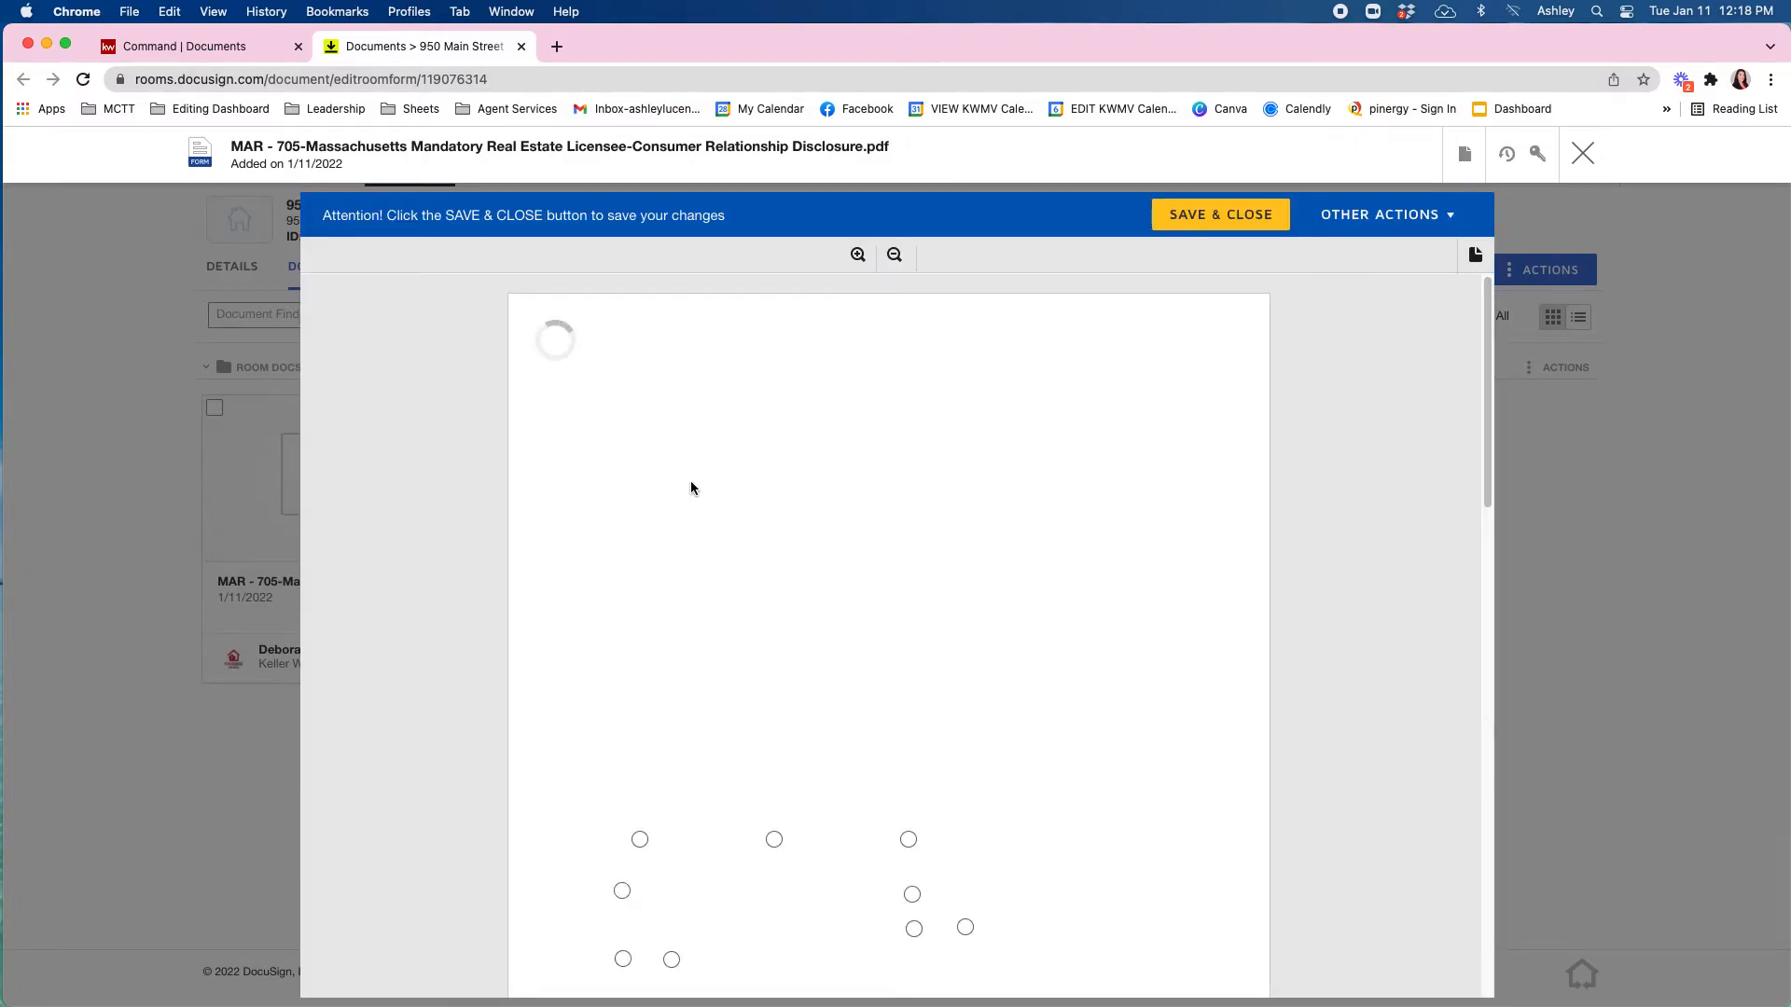
scroll(939, 516, down, 6)
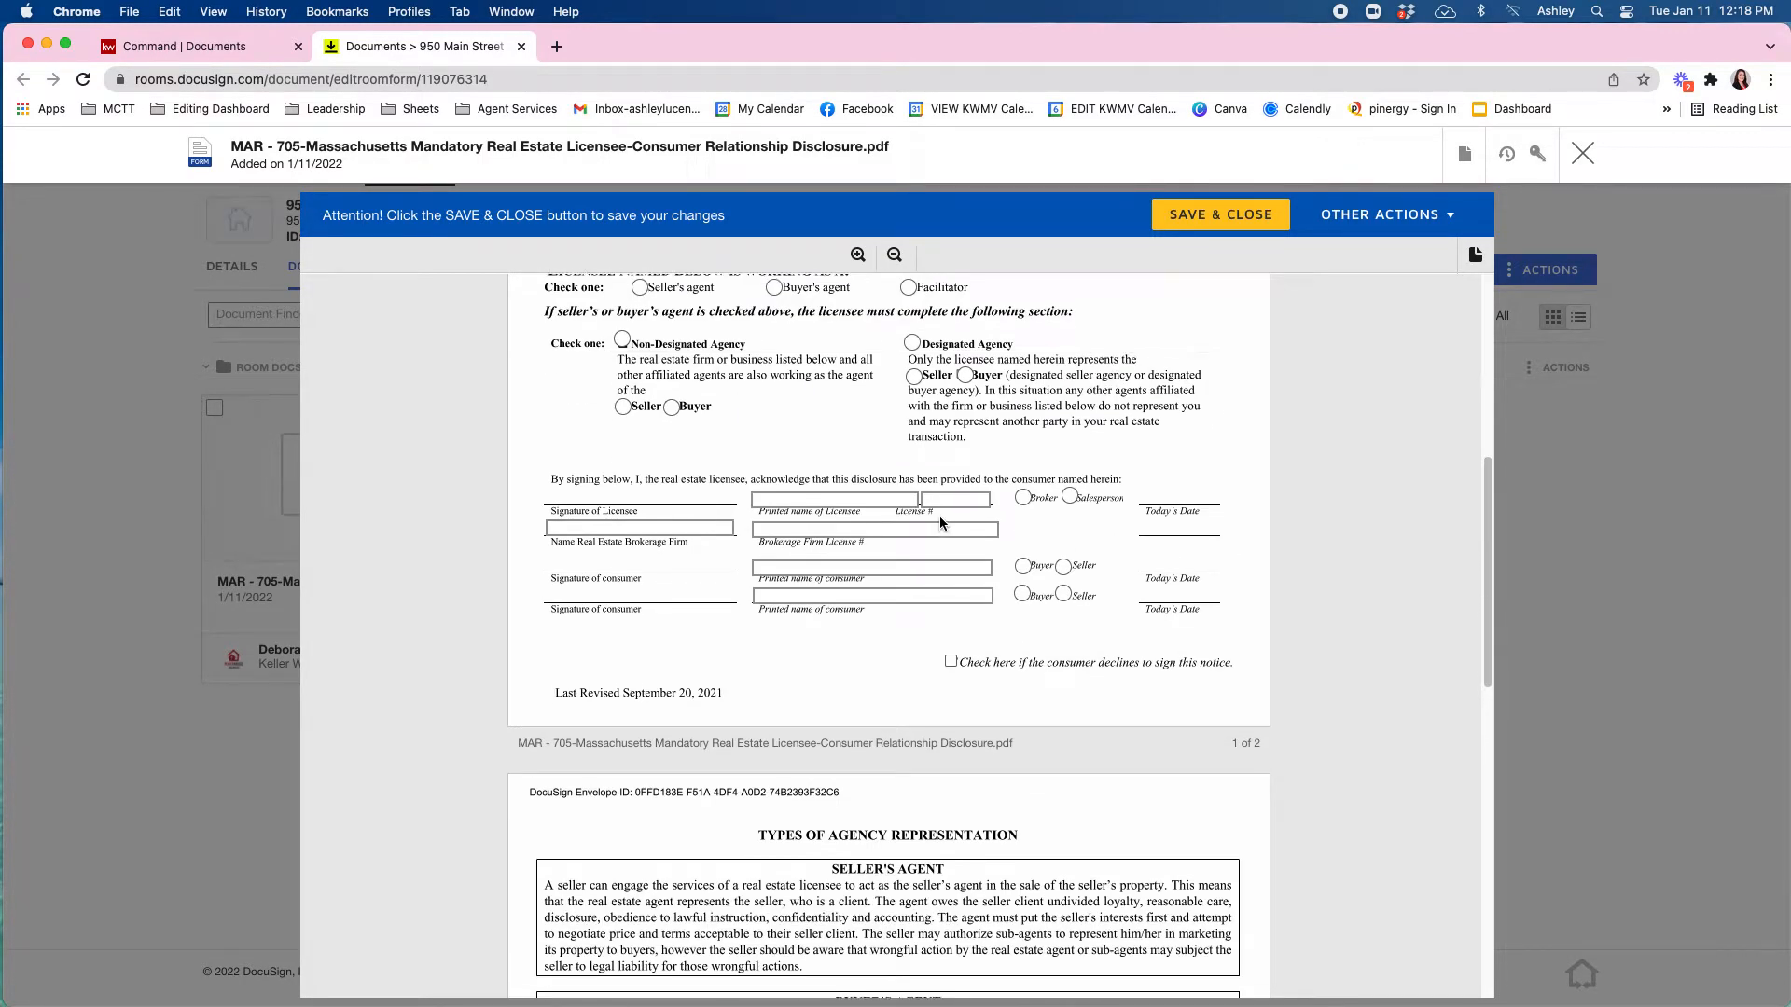
scroll(938, 517, up, 2)
click(642, 410)
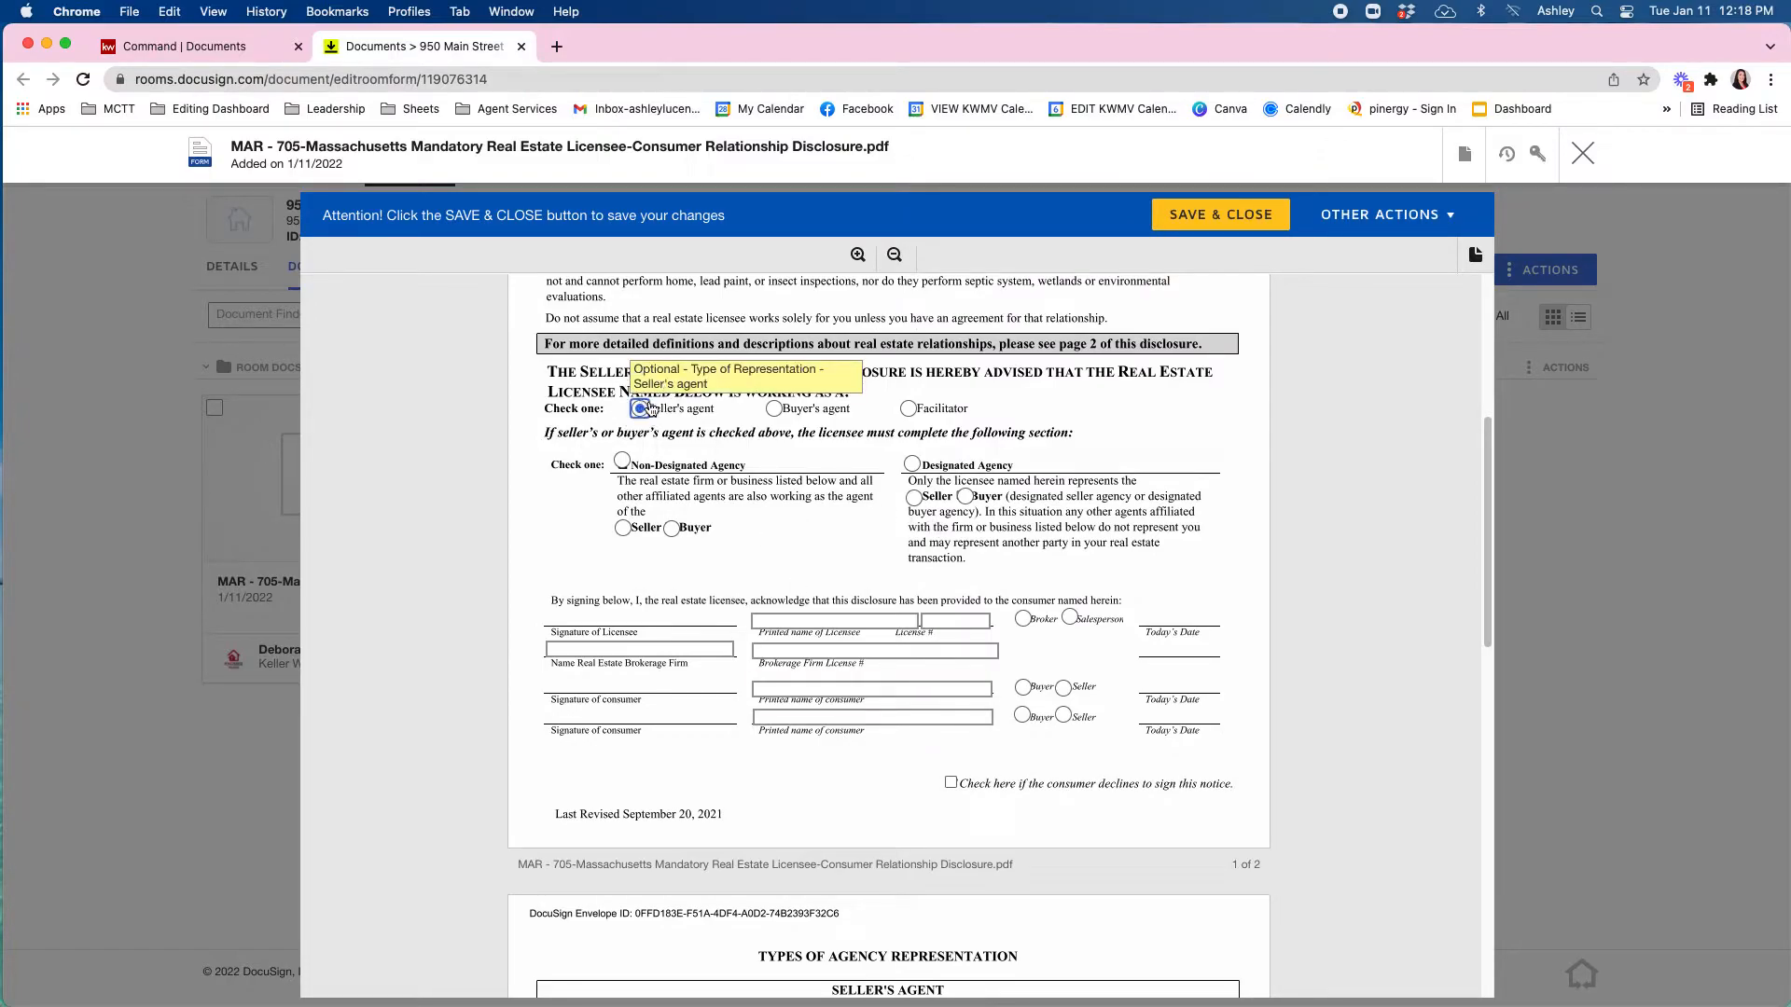
click(916, 501)
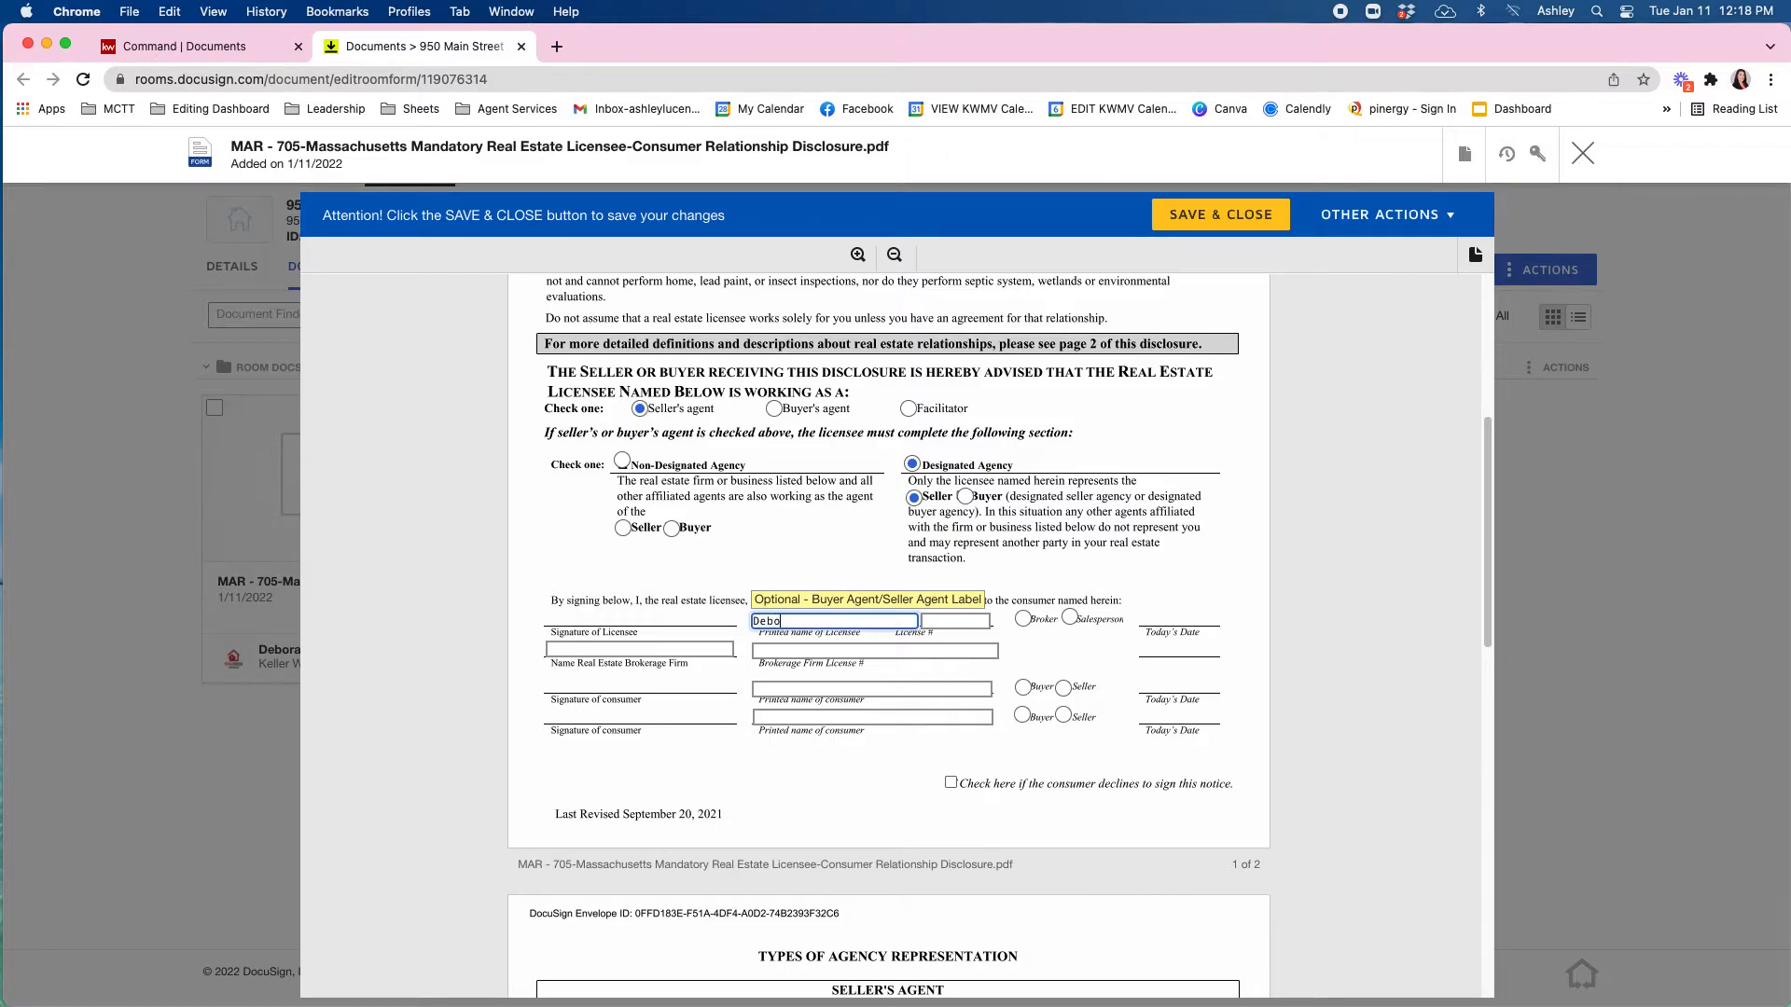
key(Tab)
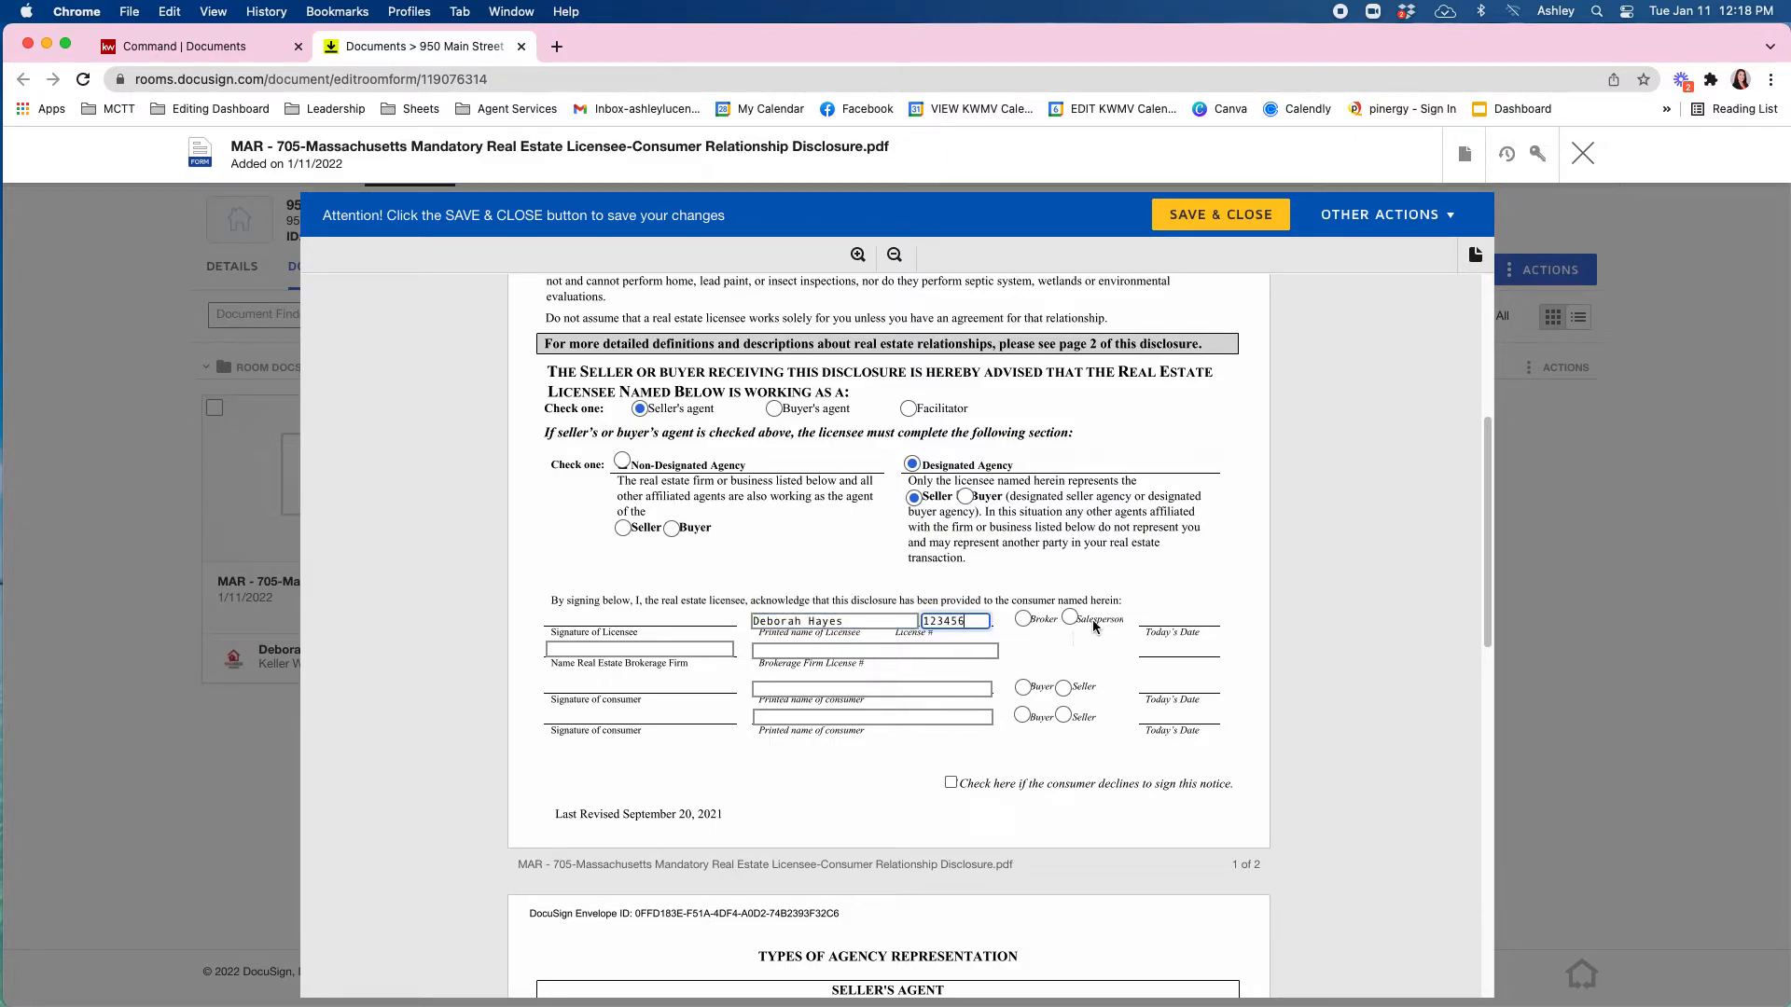
click(1070, 618)
Enter the brokerage firm and both consumers marked as sellers, then save and close the disclosure.
click(710, 650)
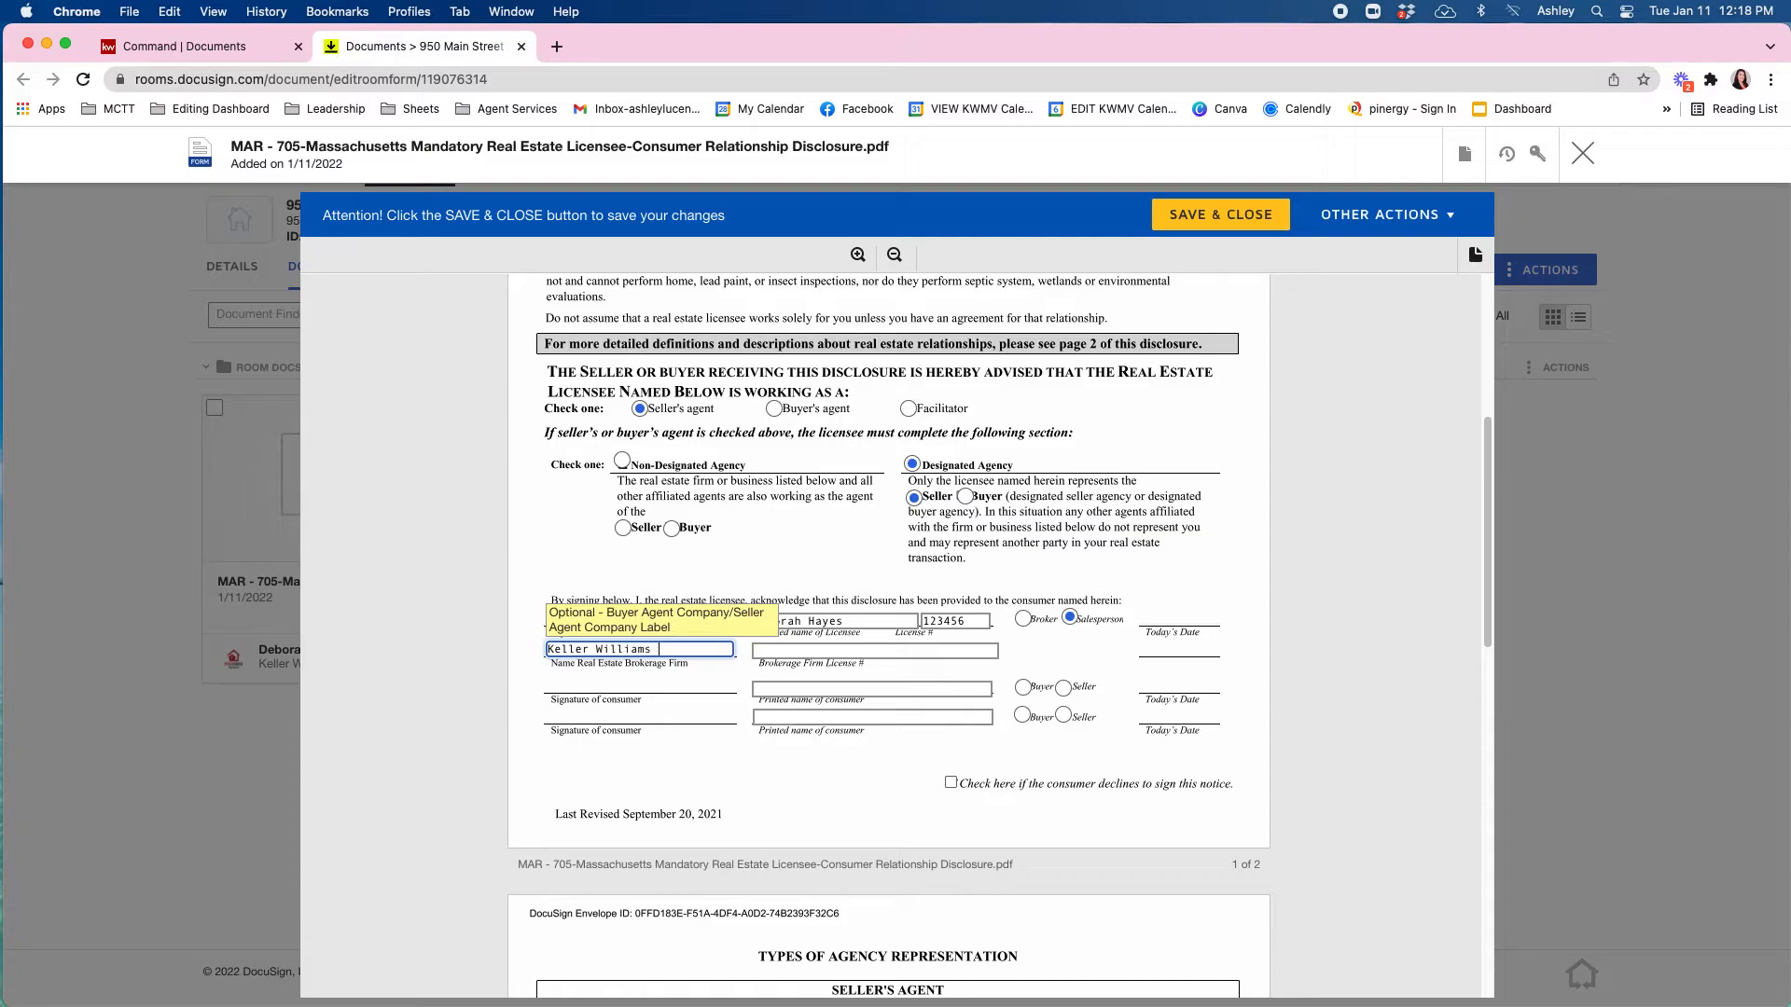
key(Tab)
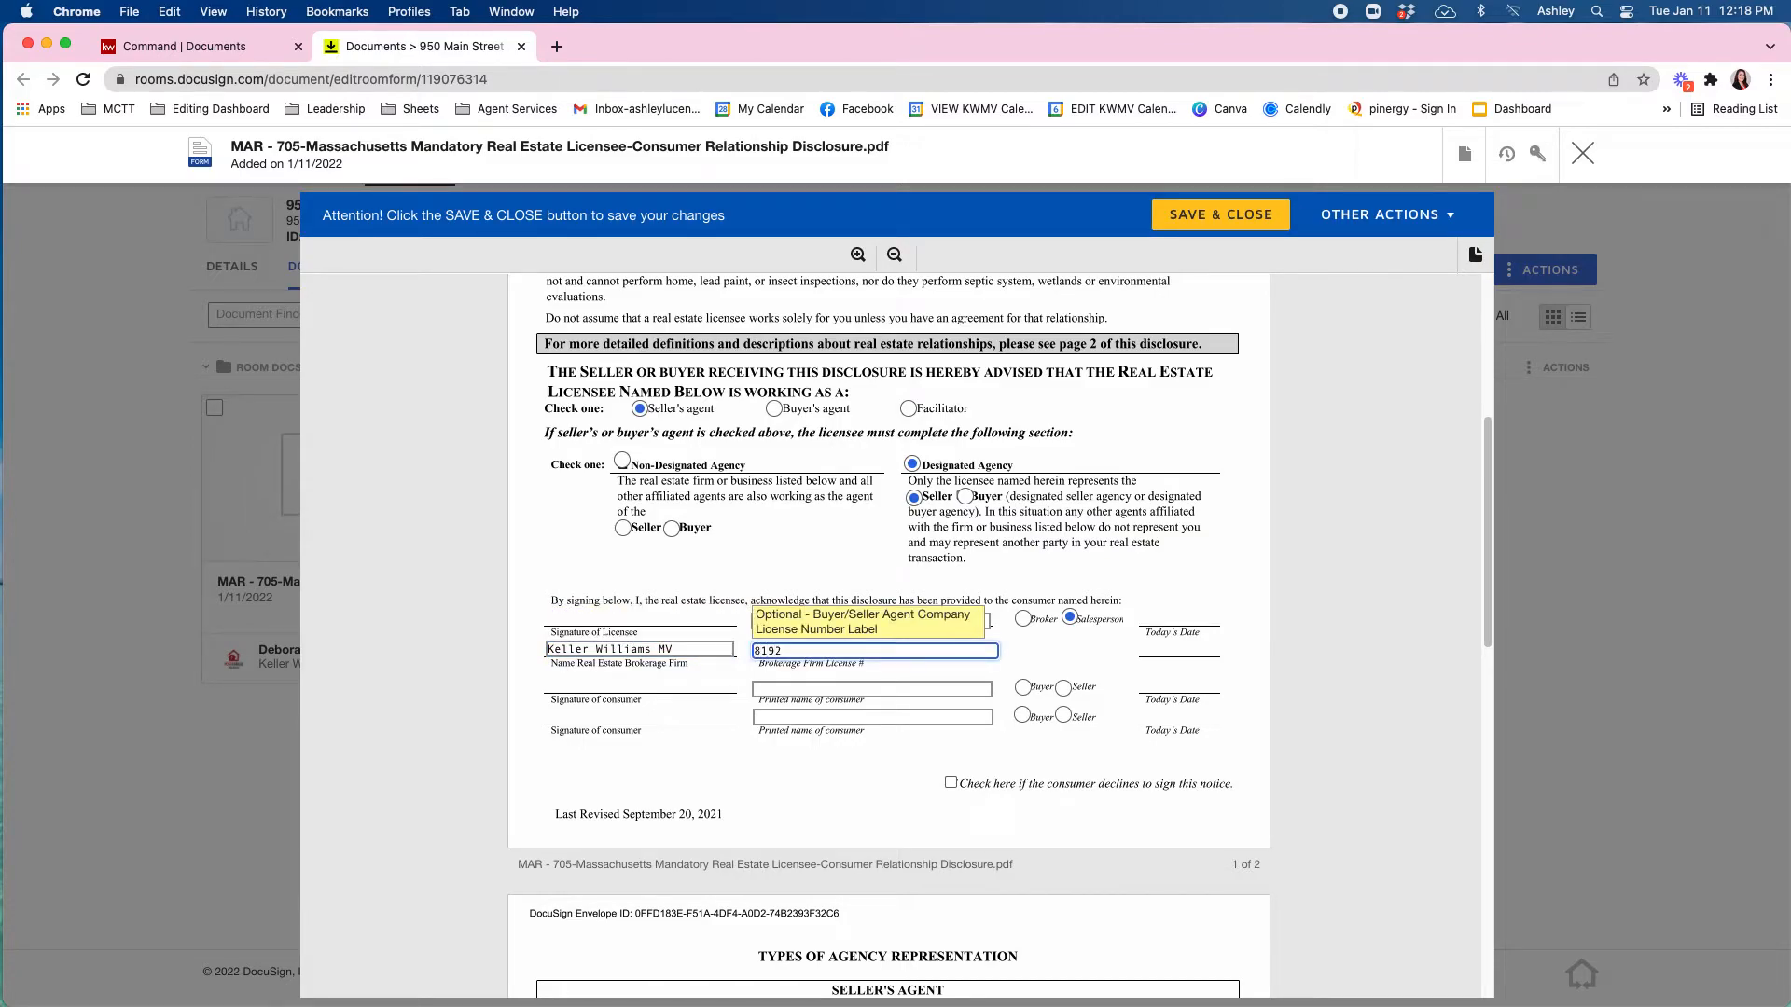
click(828, 687)
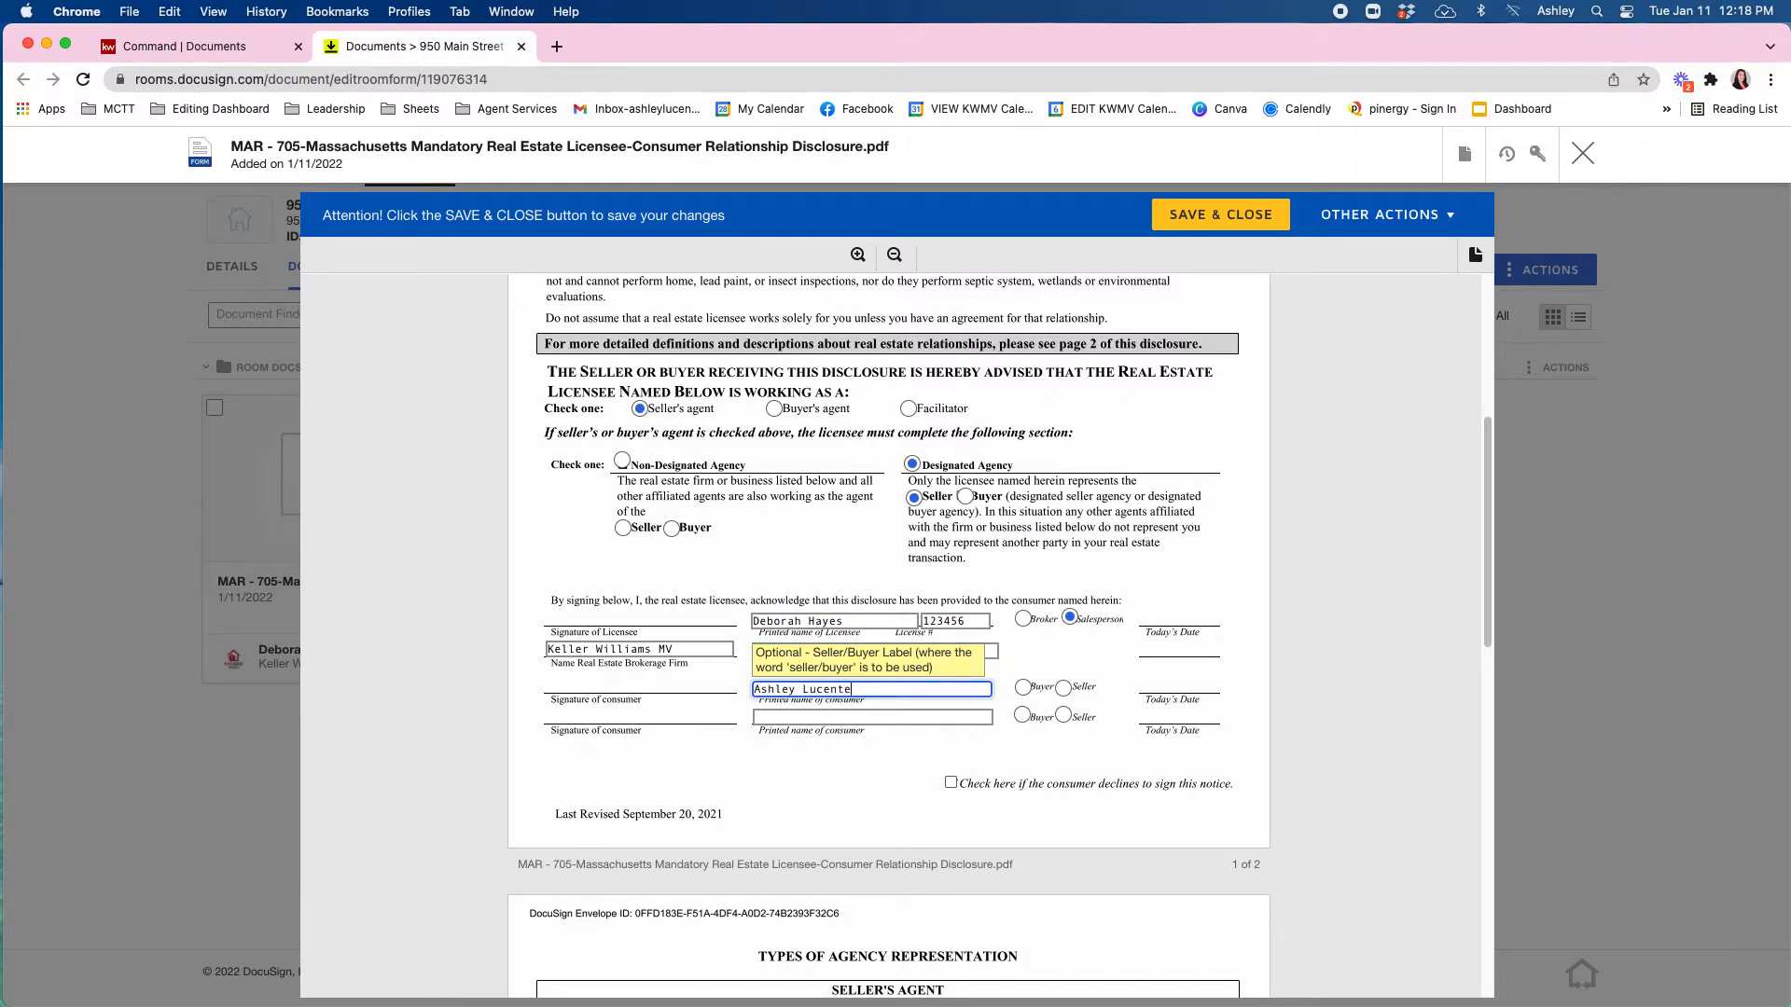
click(1064, 687)
click(970, 719)
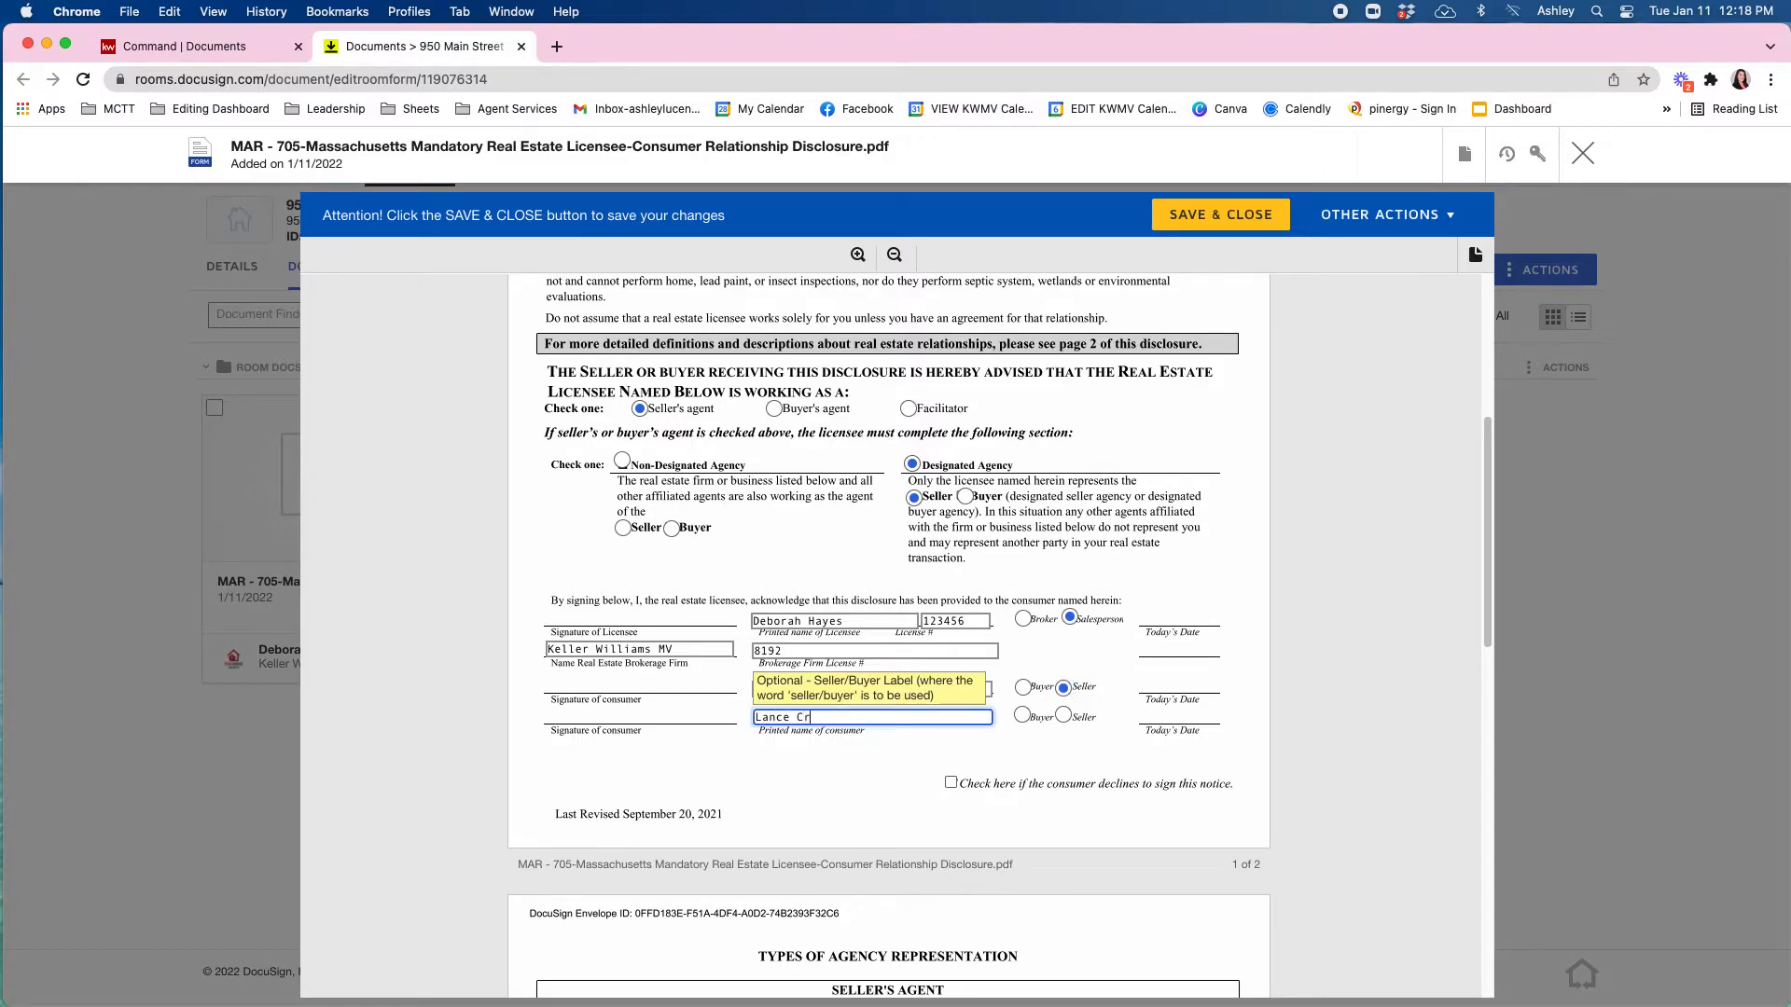
click(1064, 715)
click(1129, 744)
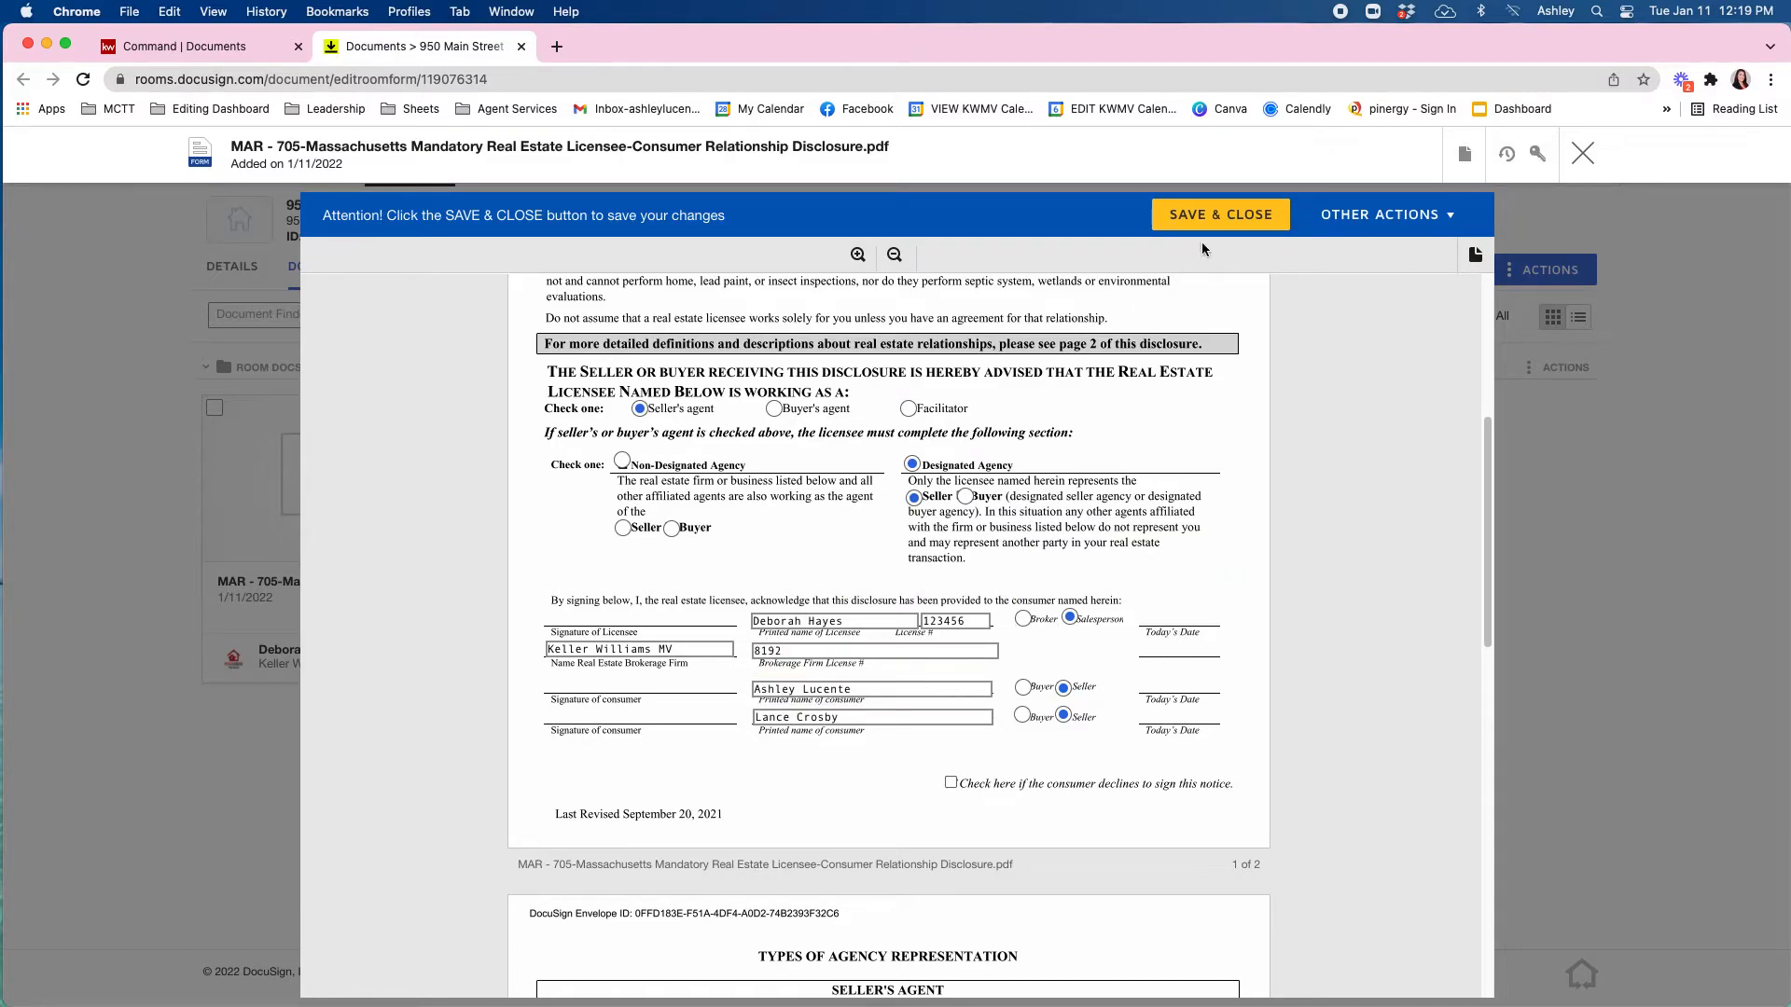
click(1211, 211)
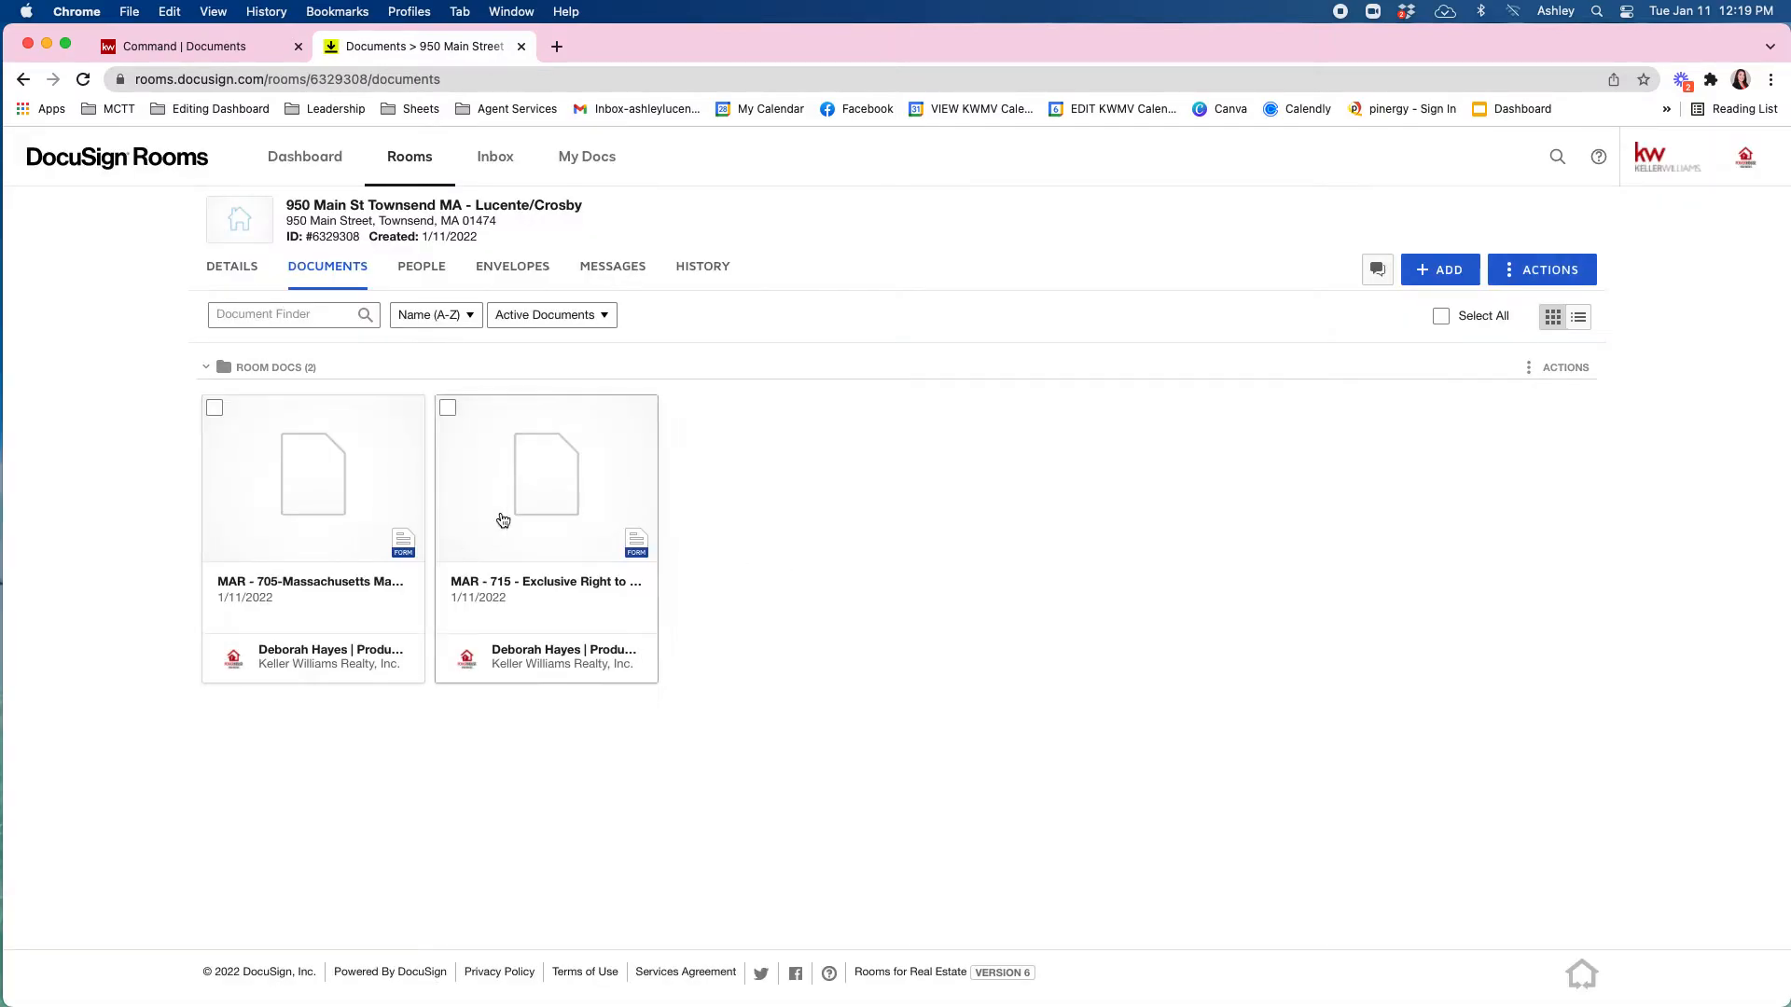
On MAR-715, mark both audio and video recording, listing price 400000, and period January 11 to May 11, 2022.
click(548, 469)
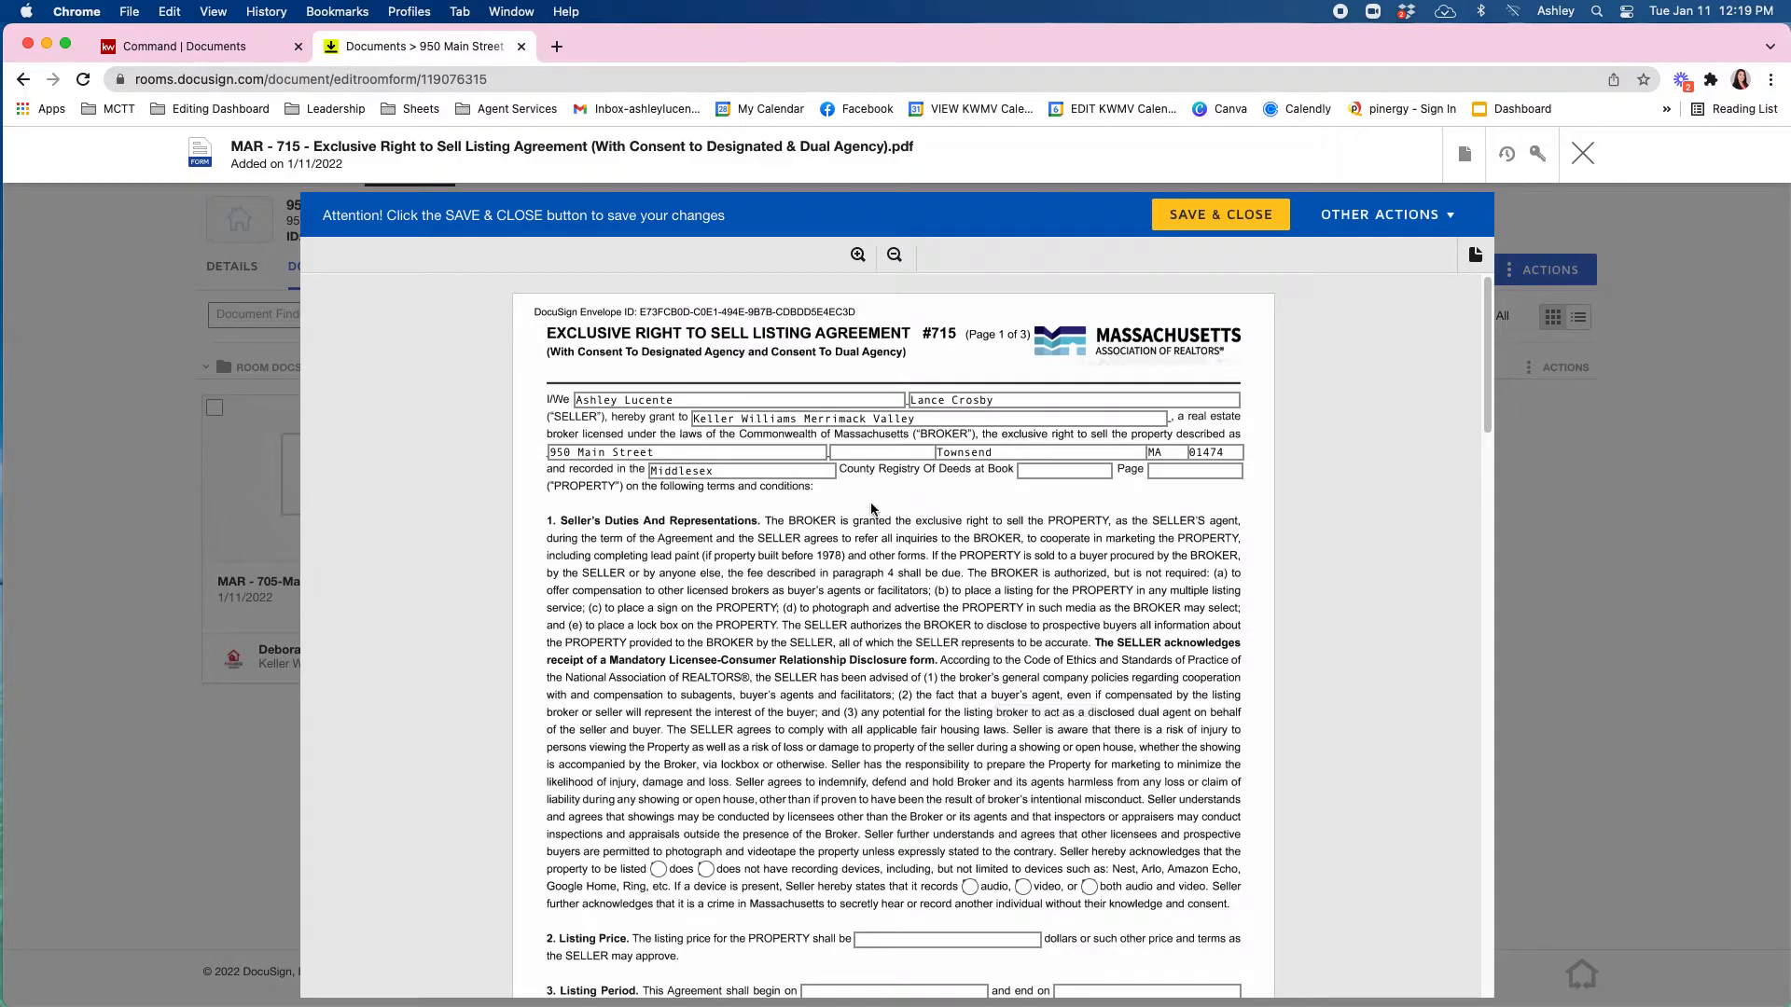
scroll(856, 559, down, 5)
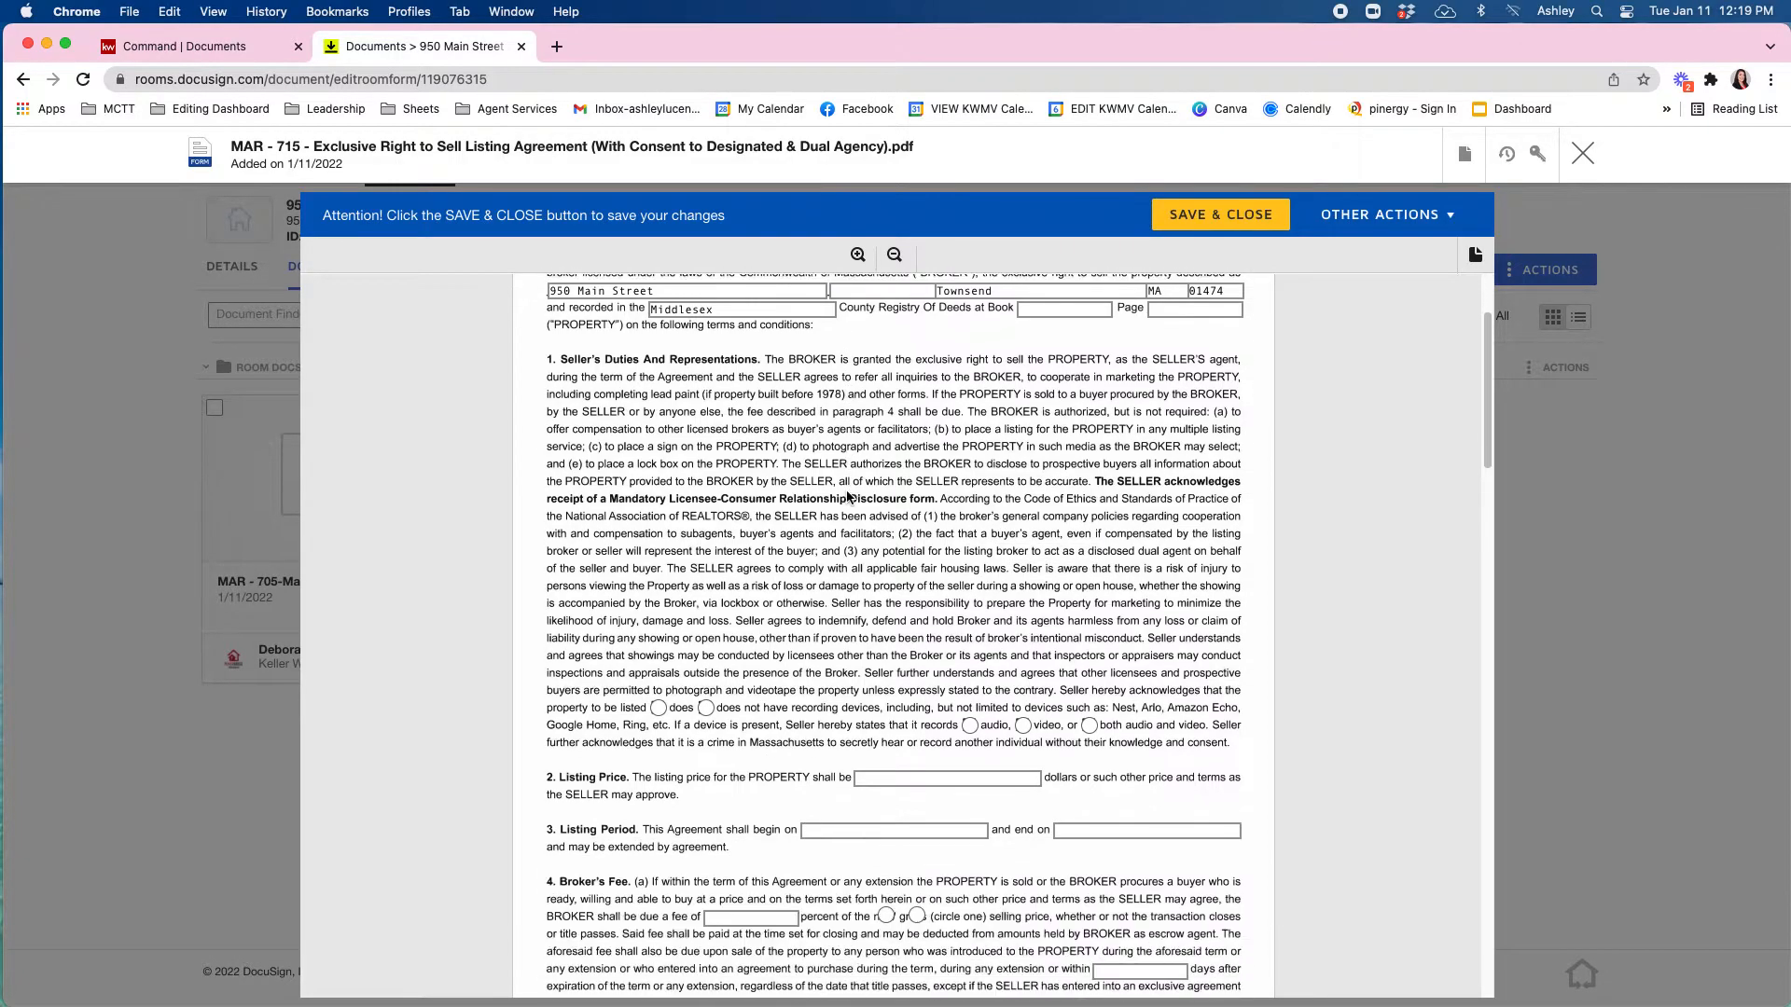
click(658, 651)
click(1090, 670)
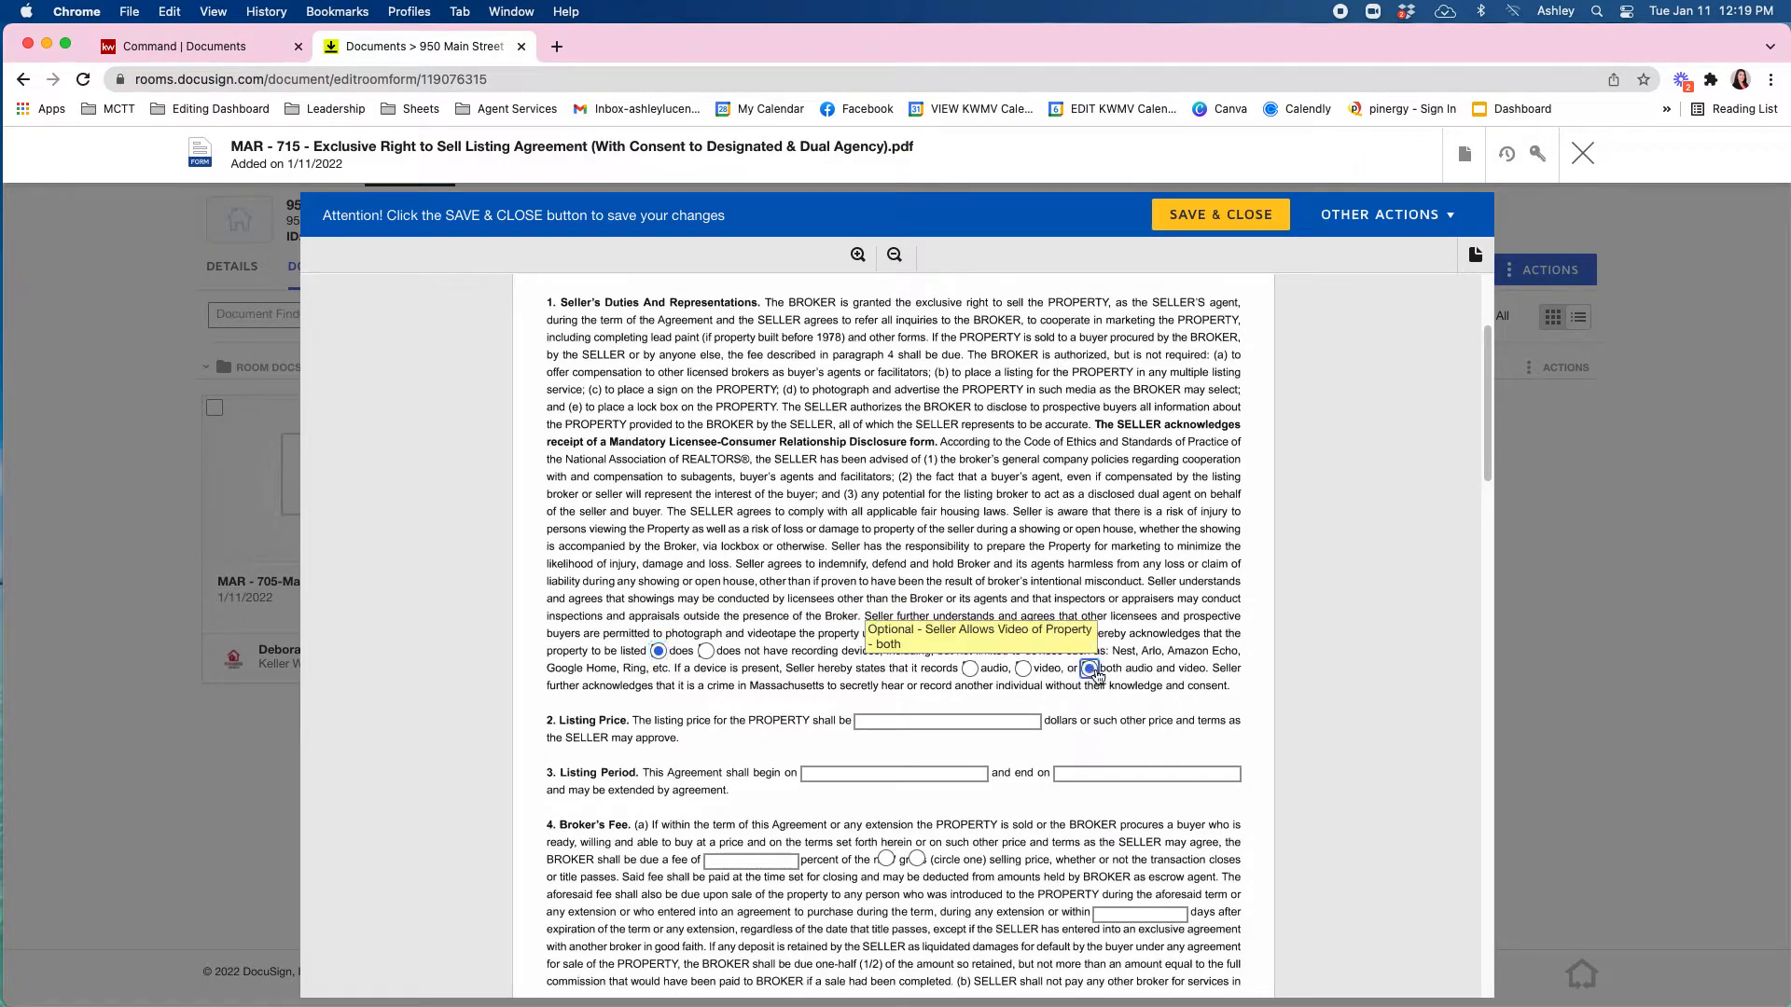
click(1021, 721)
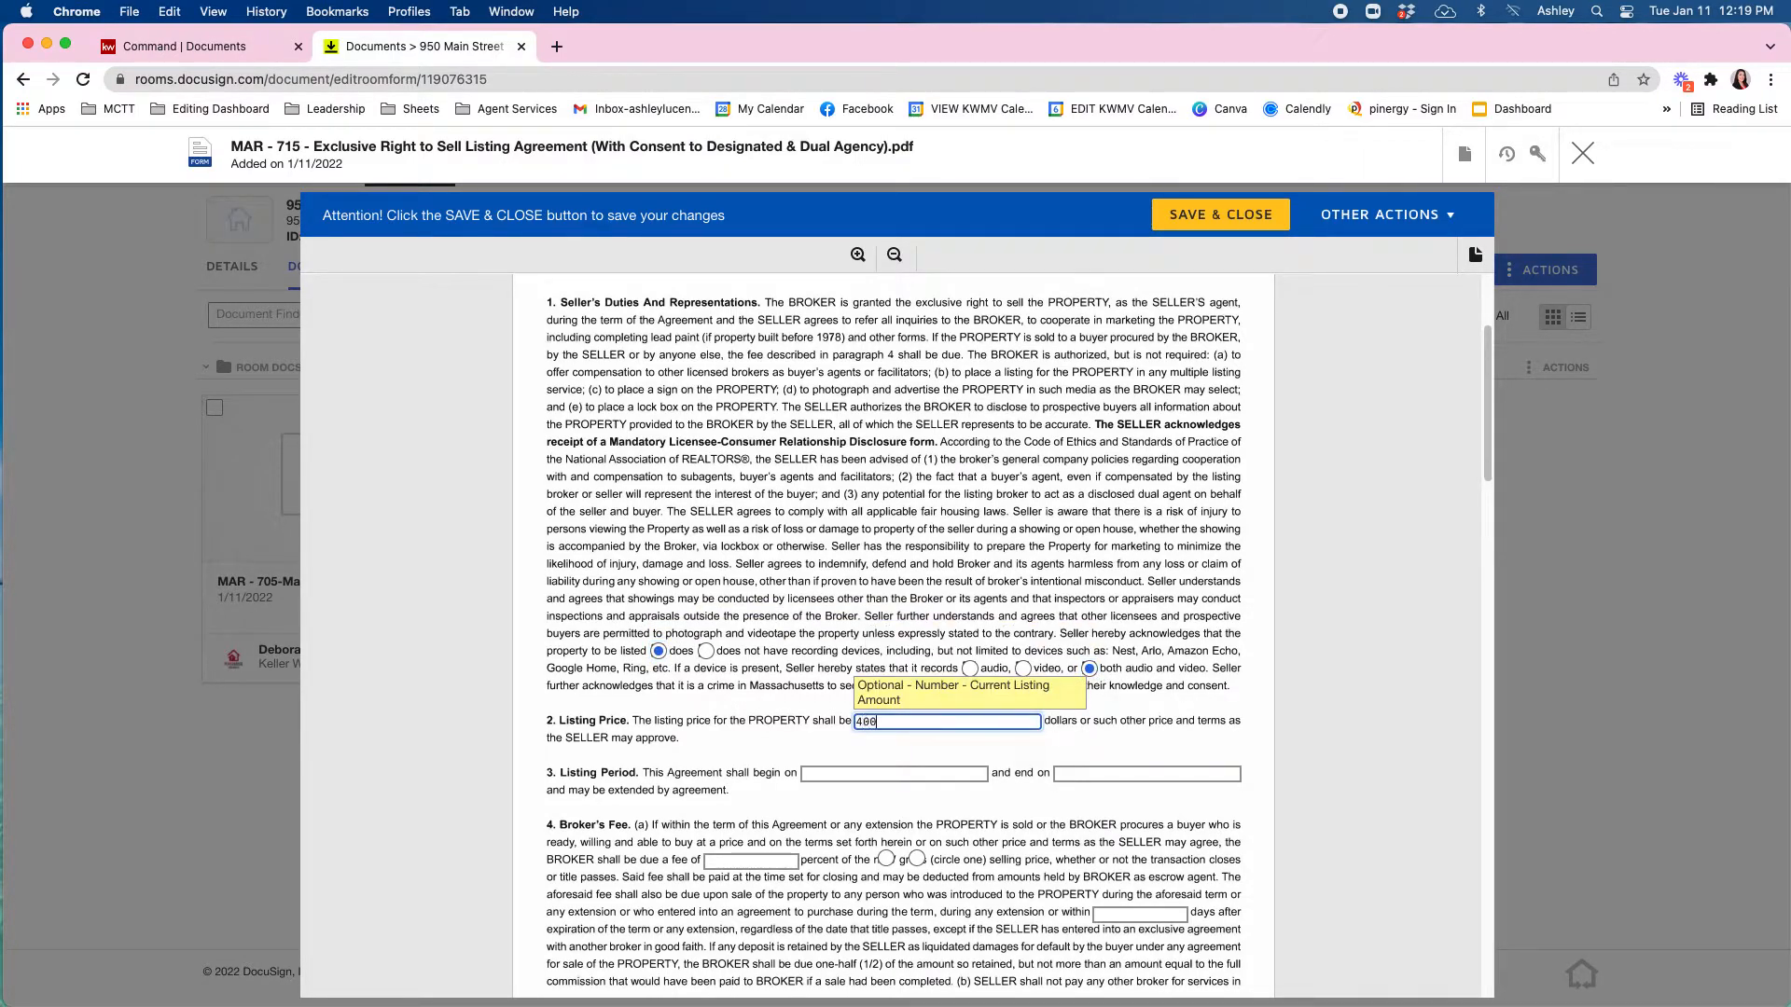
text(400000)
click(976, 775)
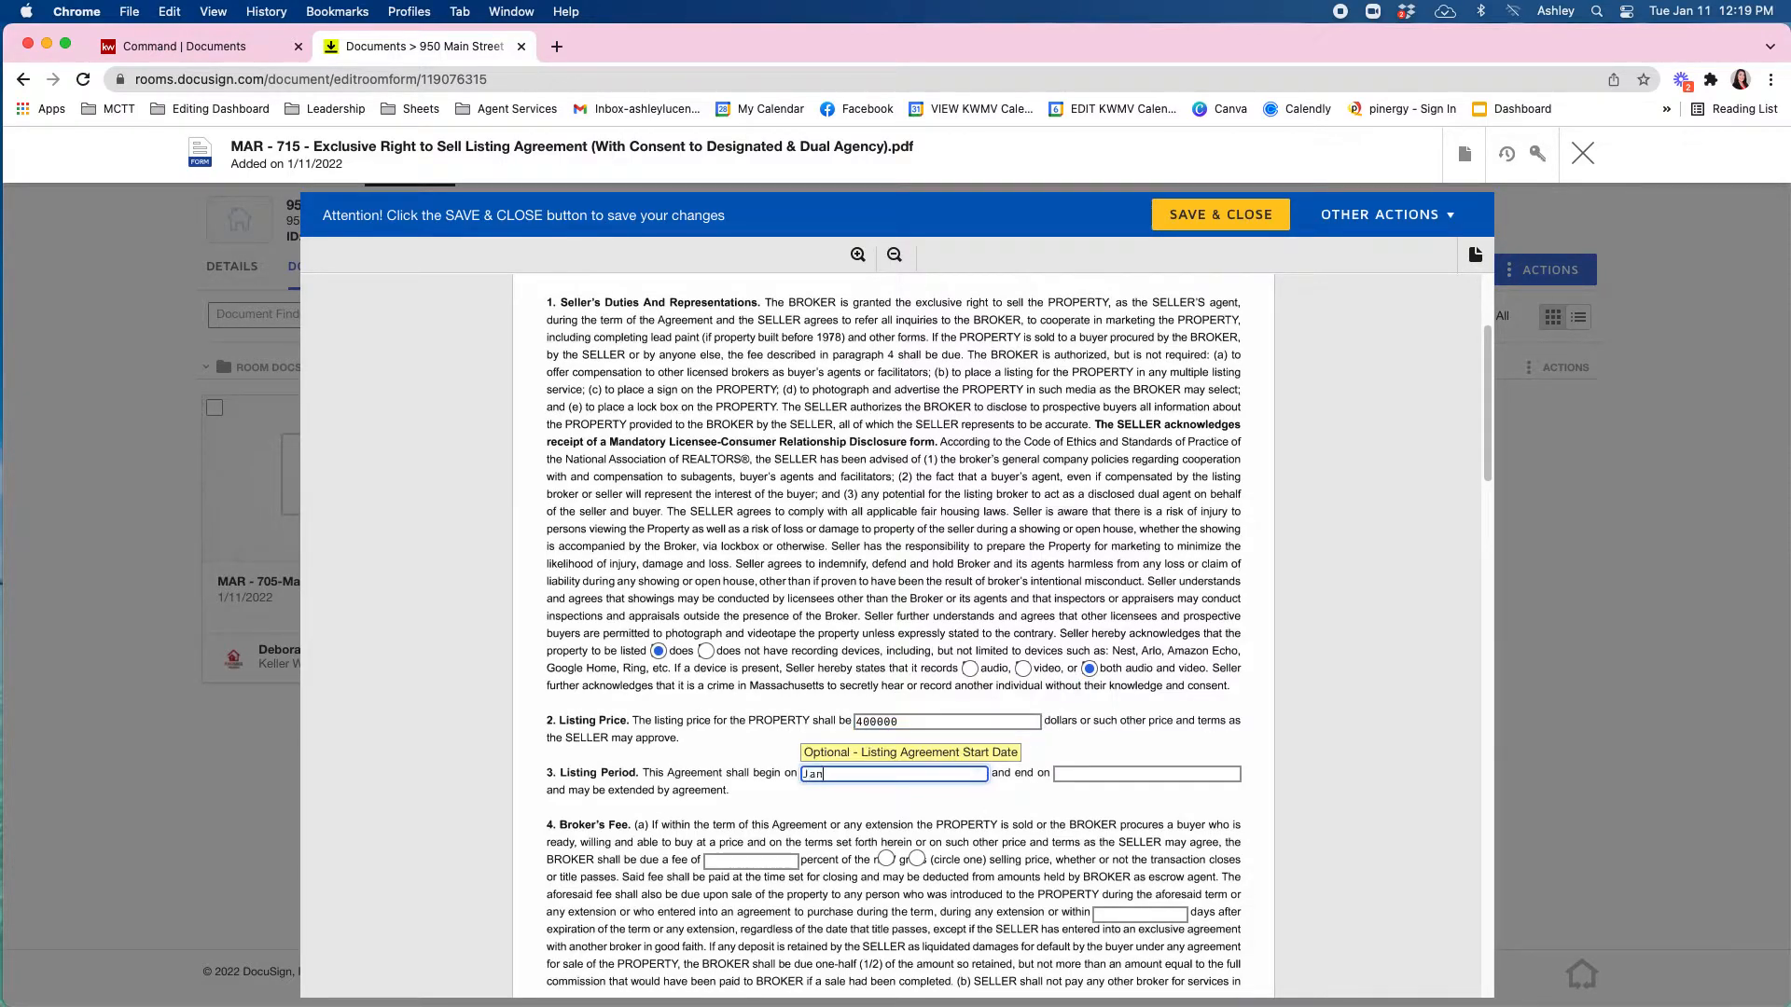
text(January 11, 2022)
key(Tab)
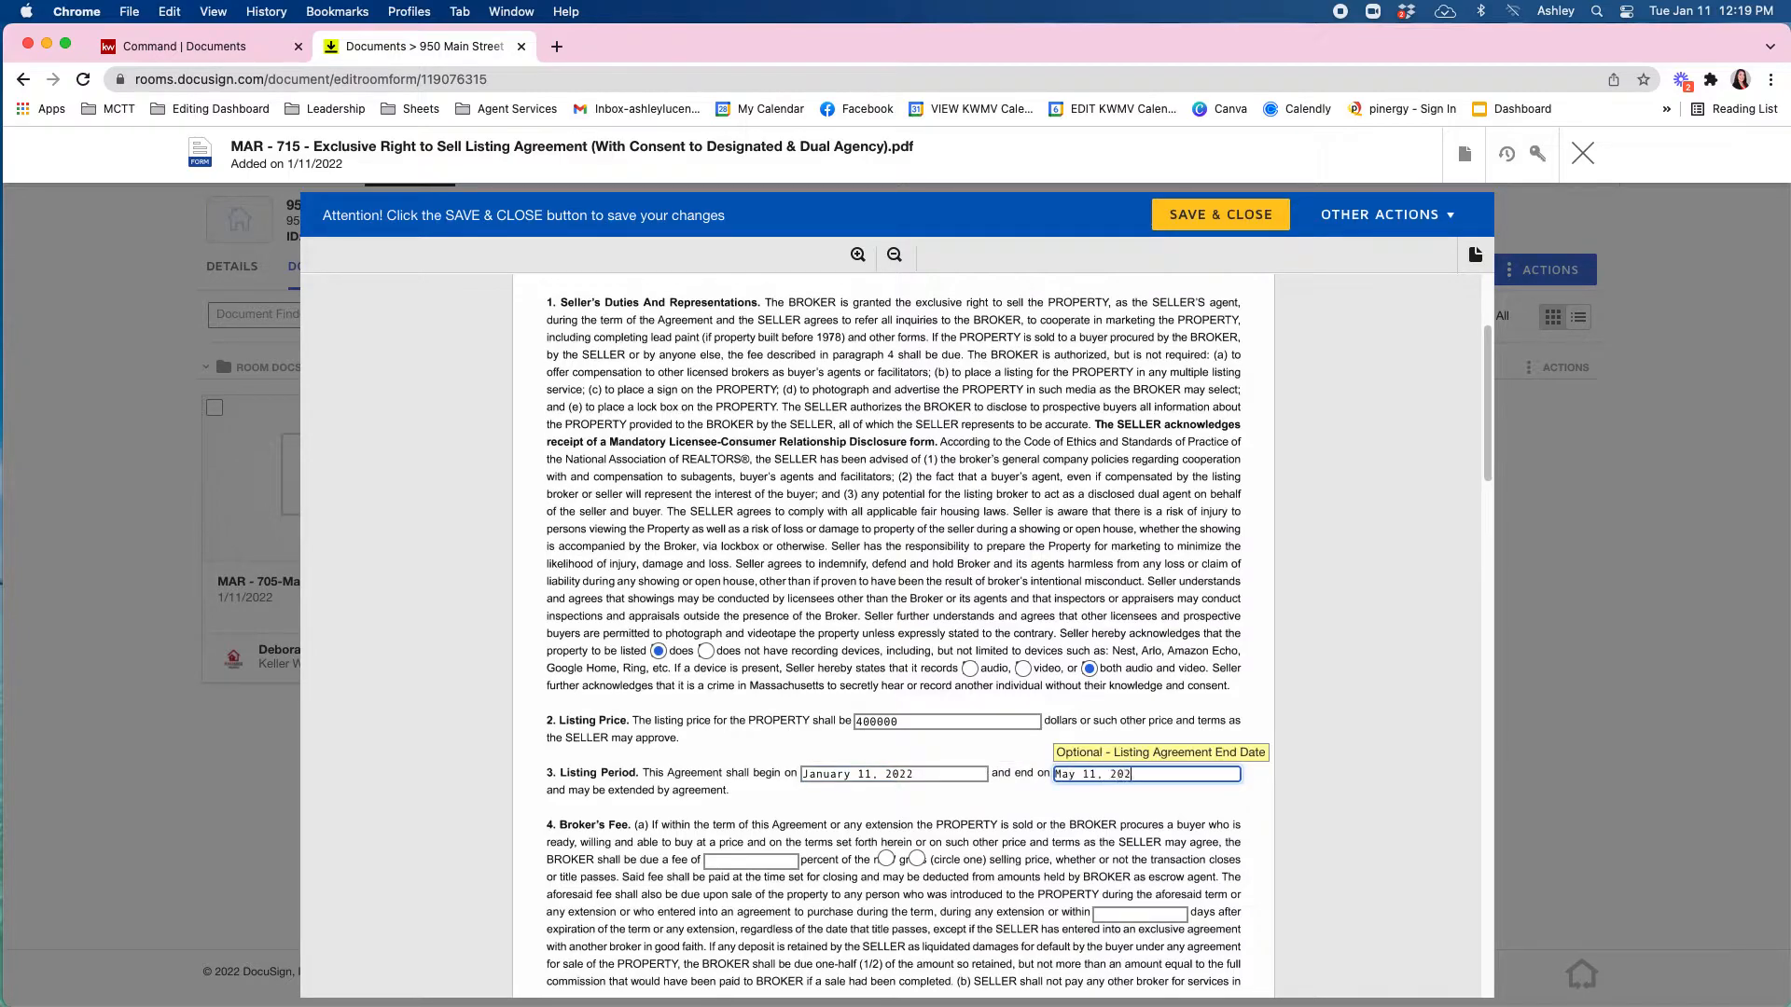
click(970, 817)
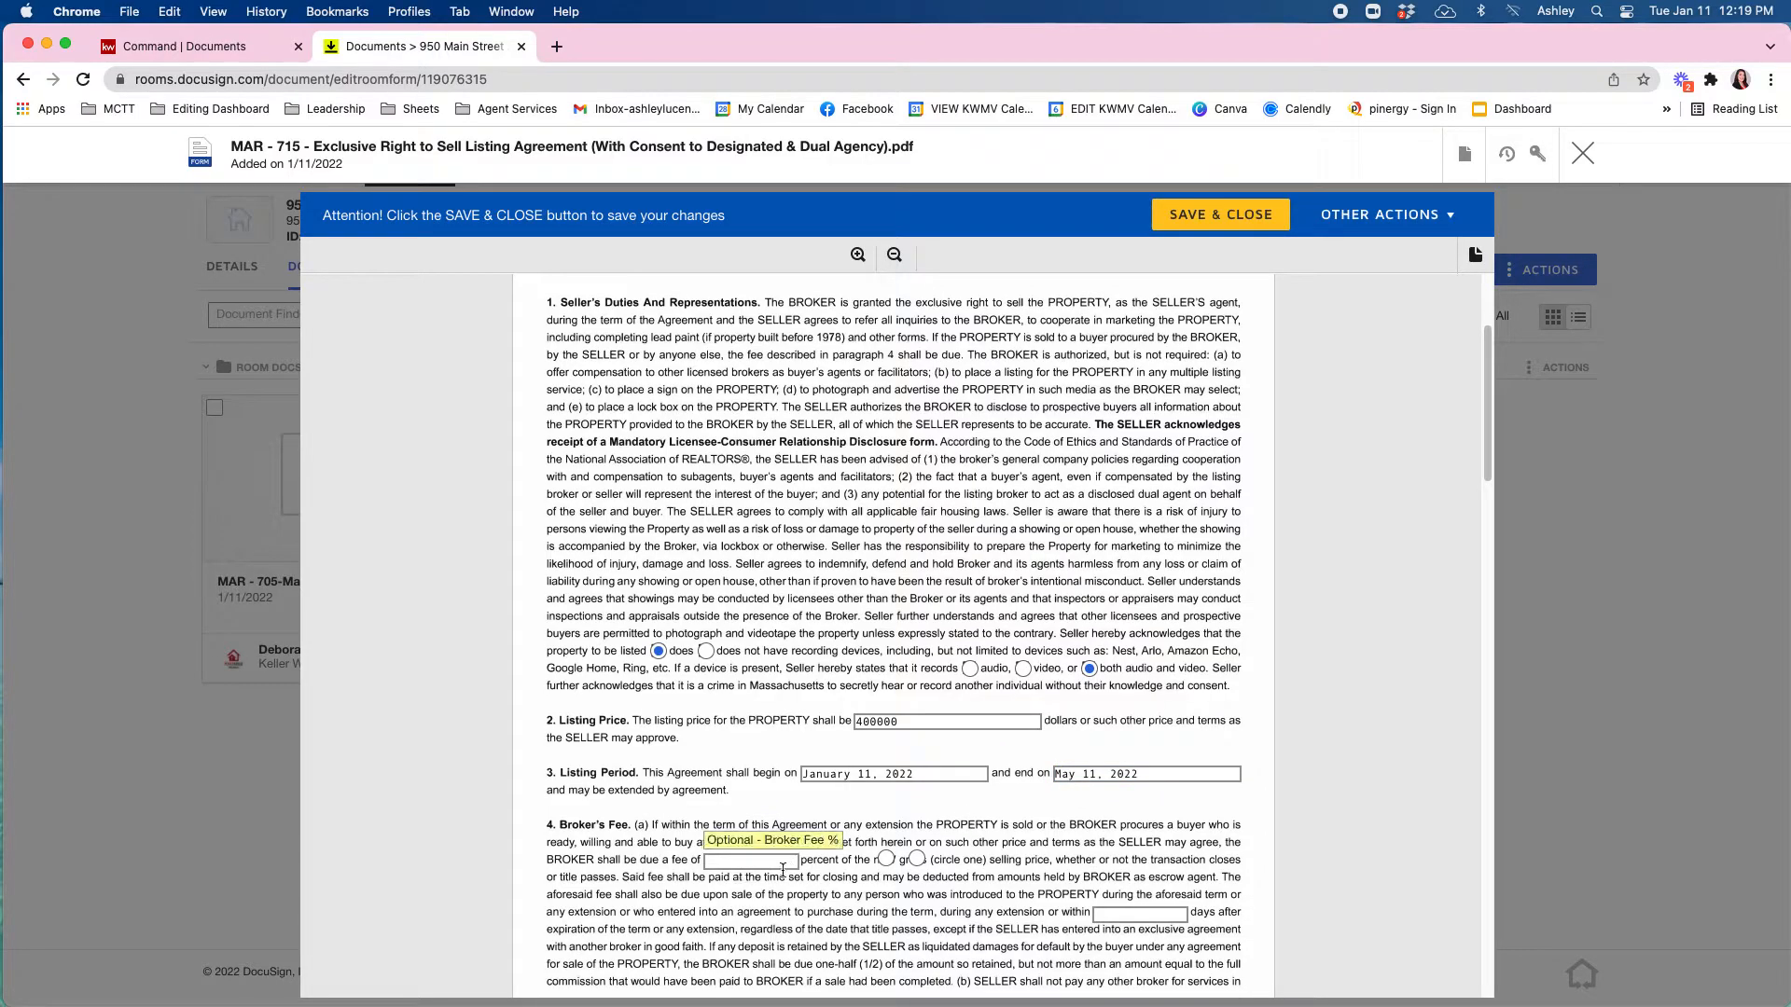
Review the rest of the MAR-715 listing agreement, then save and close it.
scroll(781, 876, down, 1)
scroll(972, 762, down, 10)
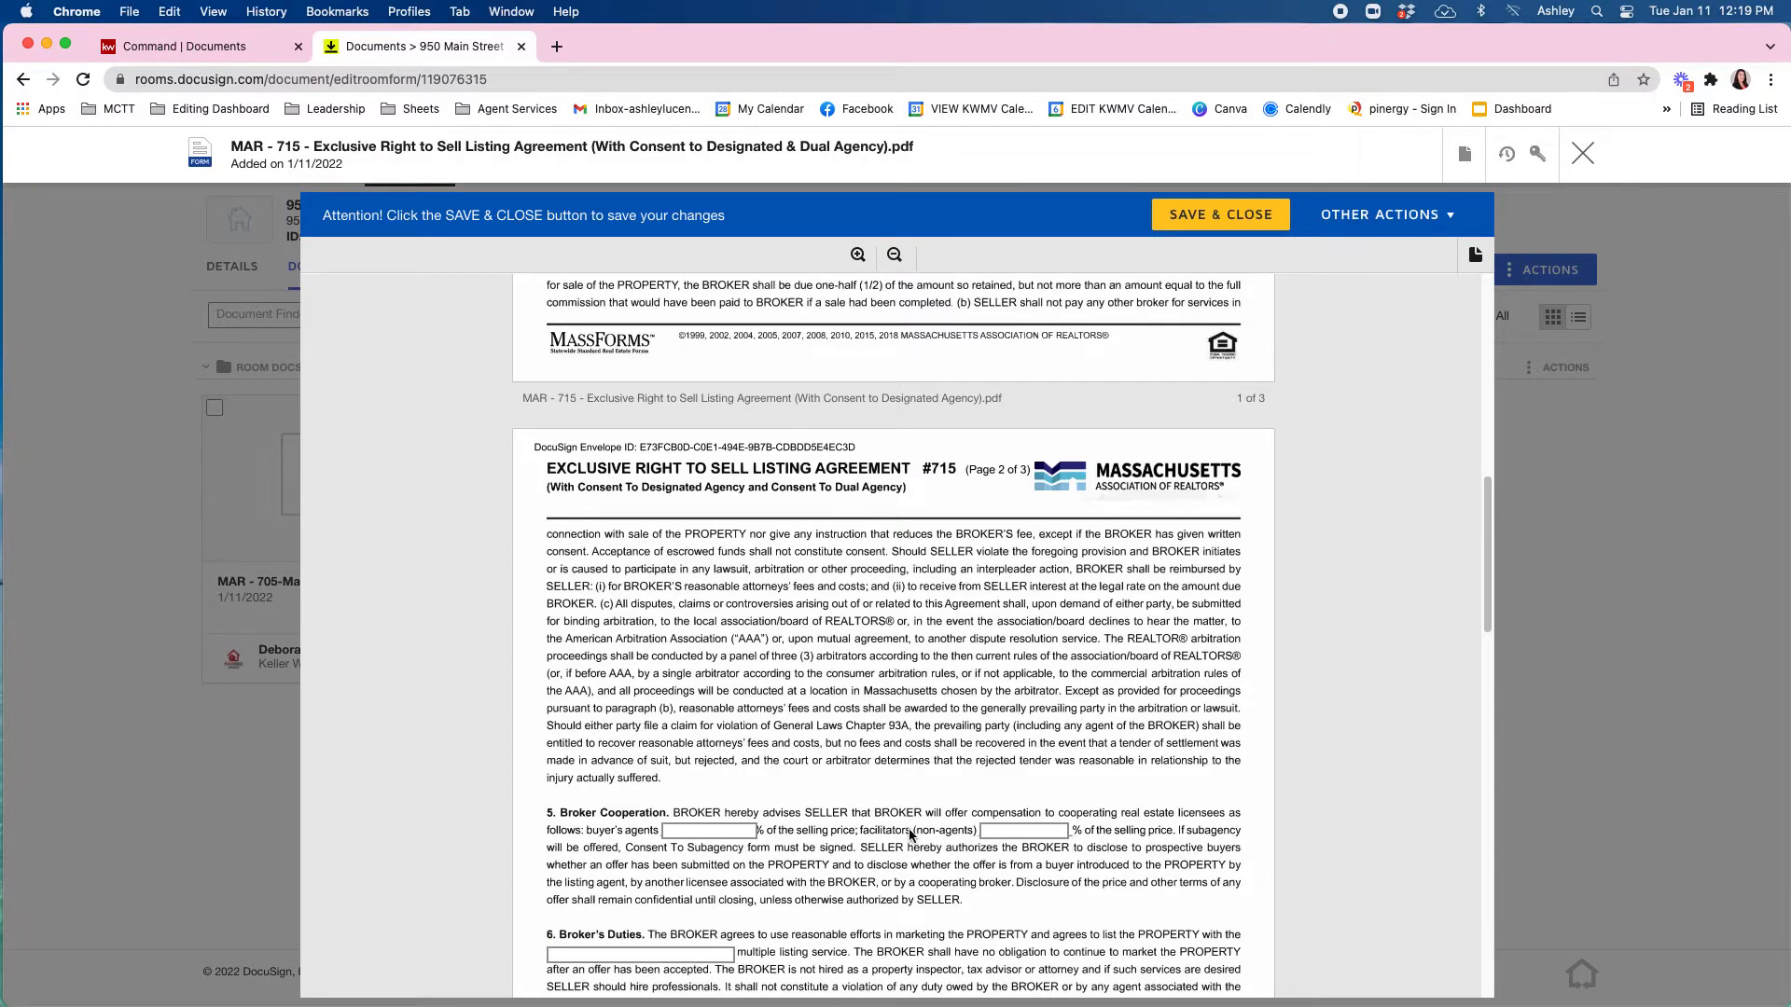
scroll(914, 837, down, 3)
scroll(761, 676, down, 9)
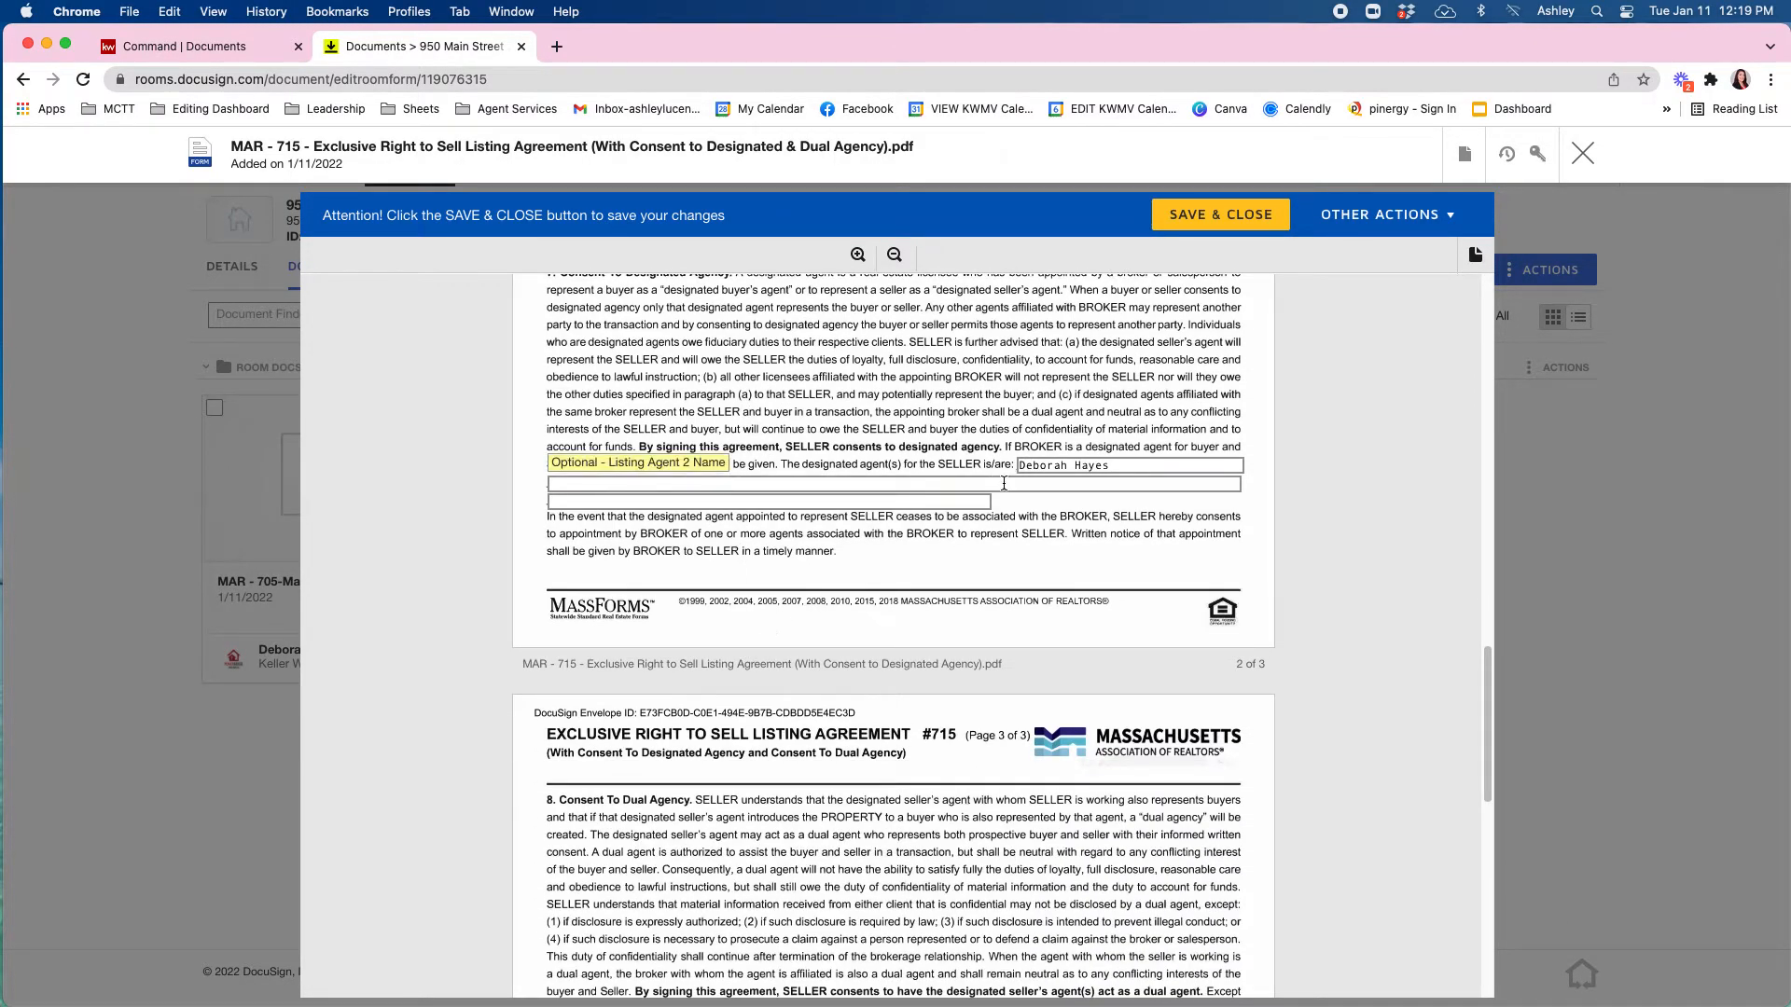
scroll(1100, 468, up, 4)
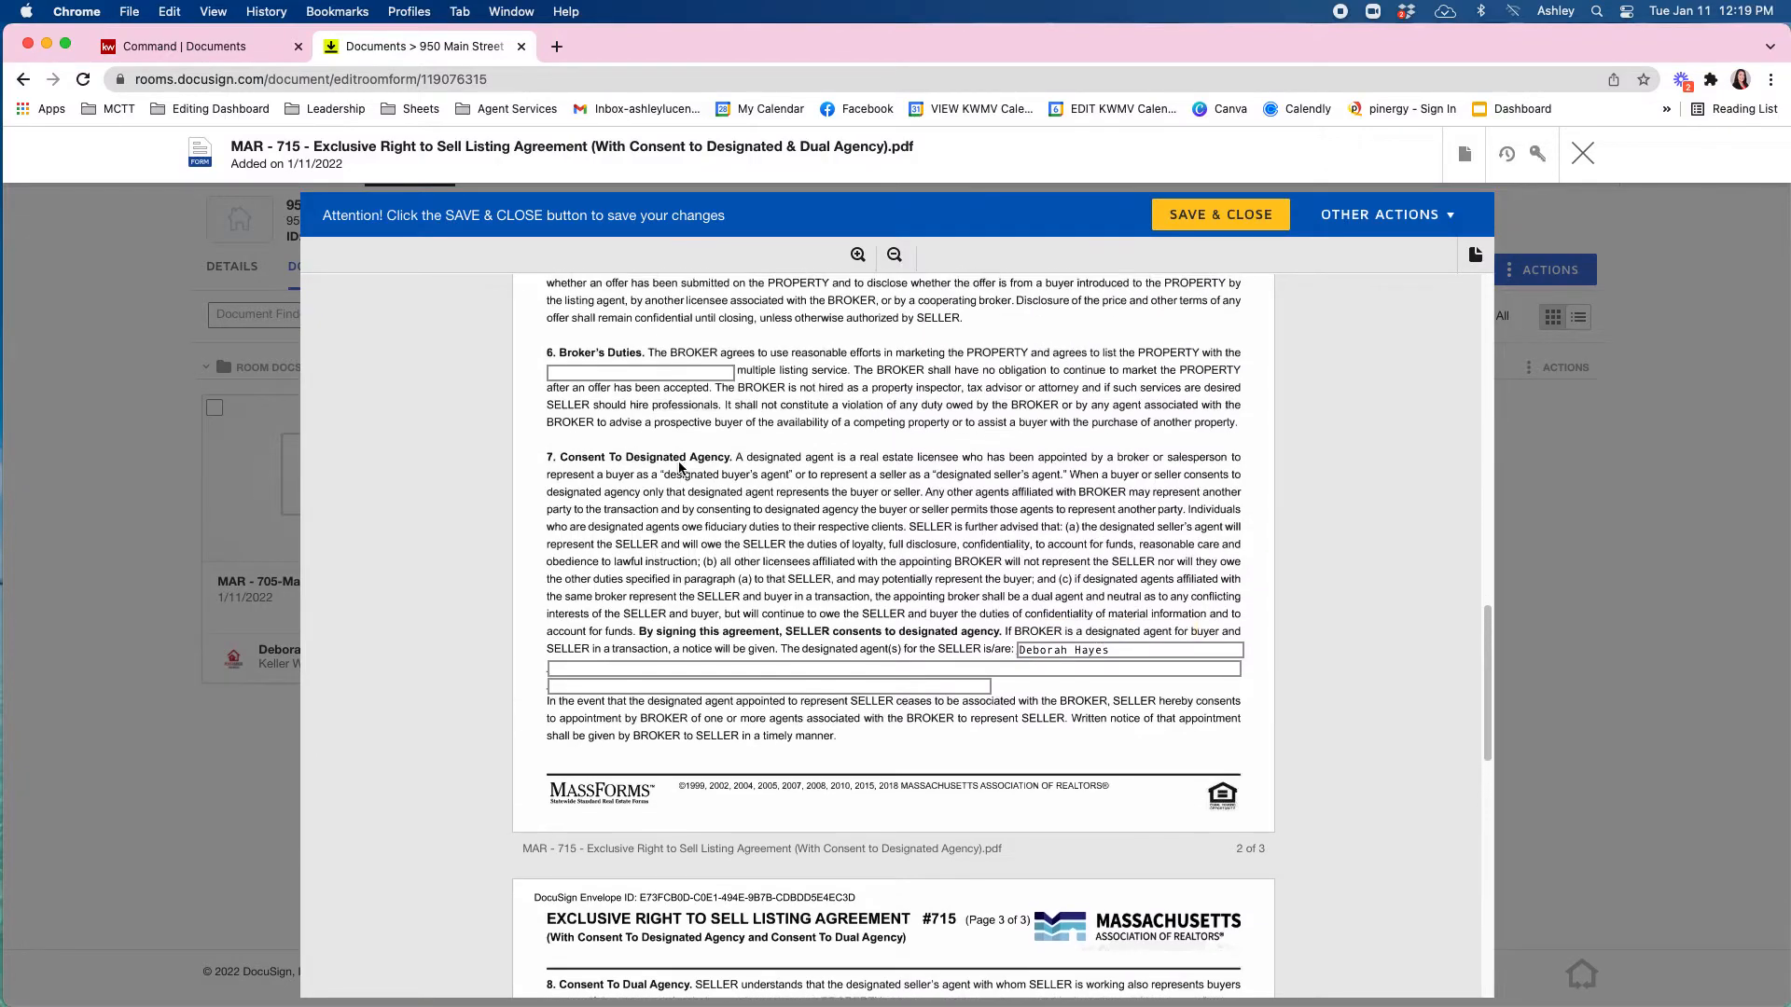
scroll(768, 634, down, 15)
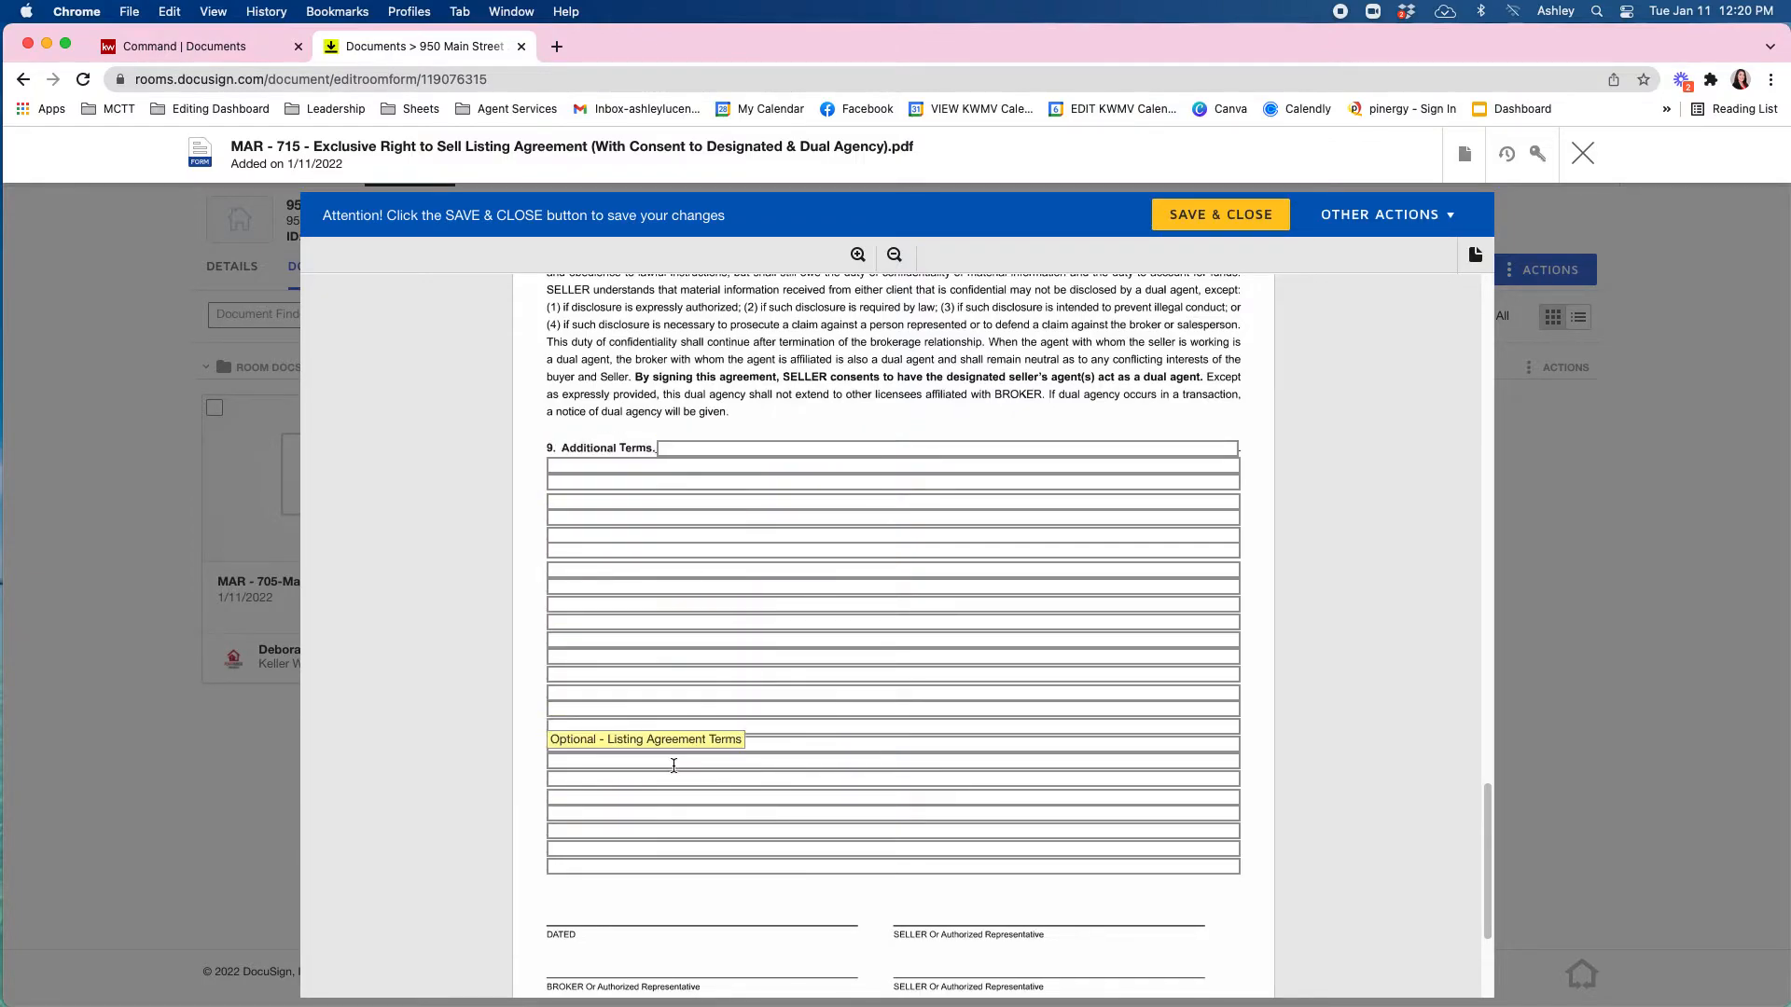
scroll(705, 615, down, 3)
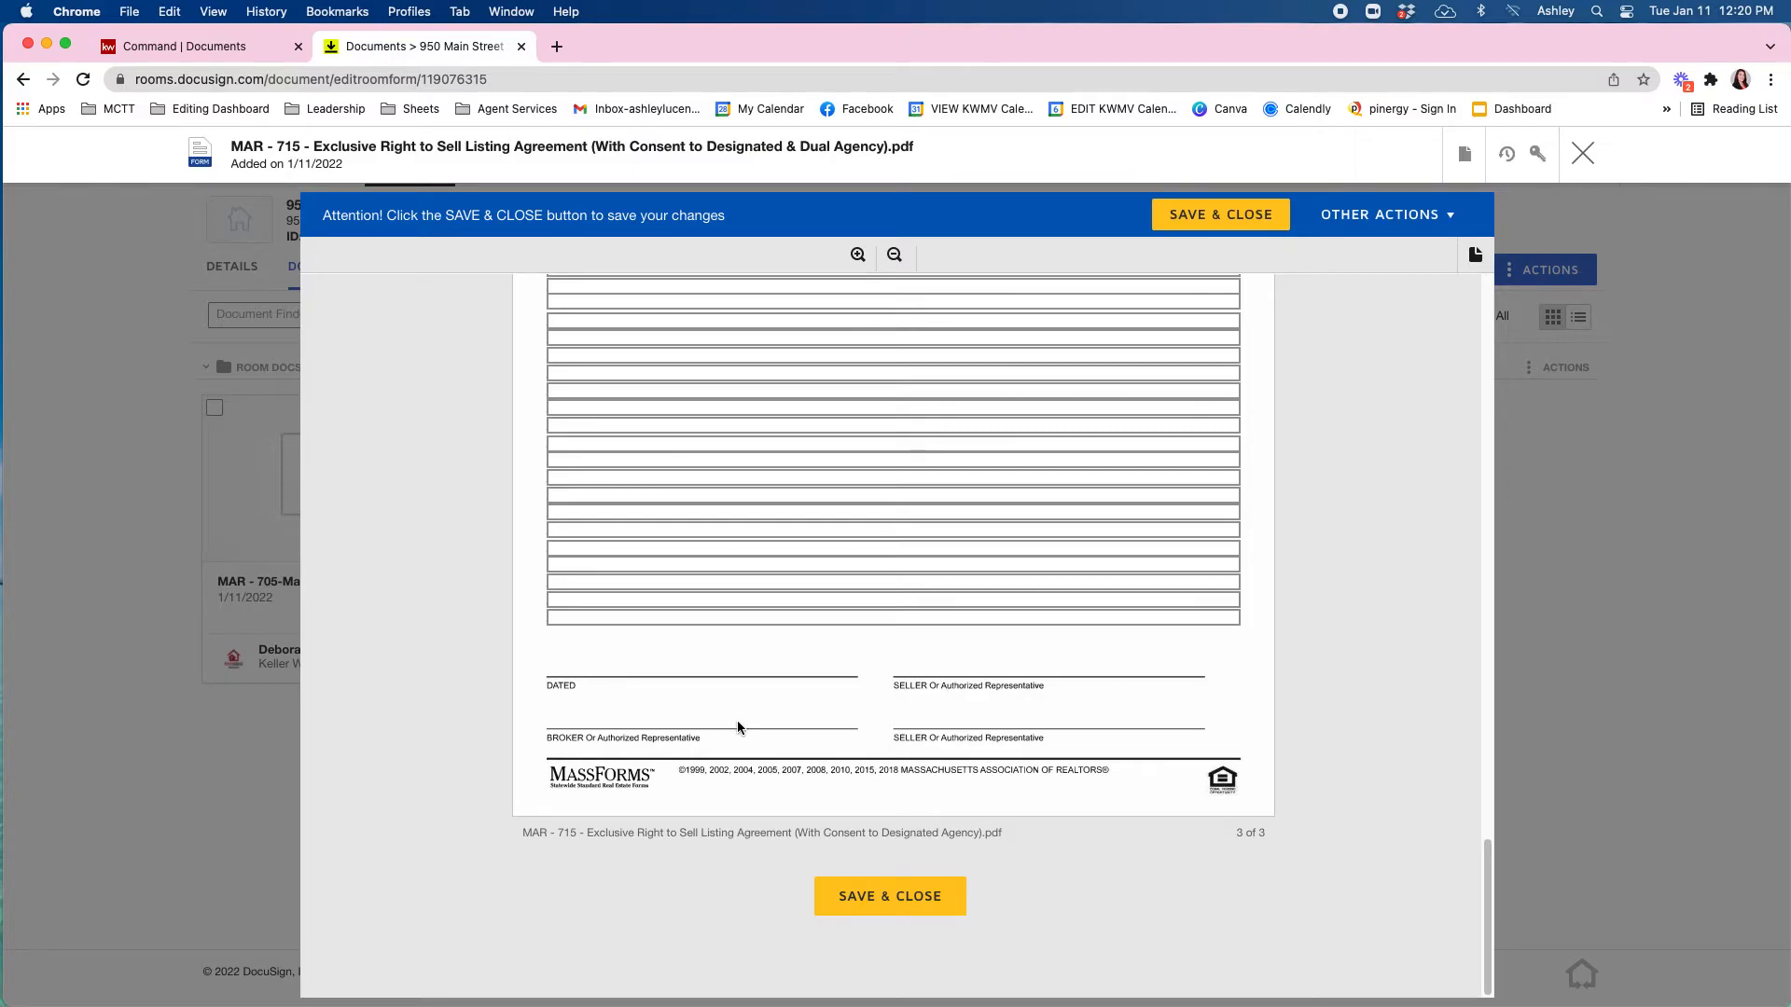
scroll(764, 530, up, 10)
scroll(915, 725, down, 5)
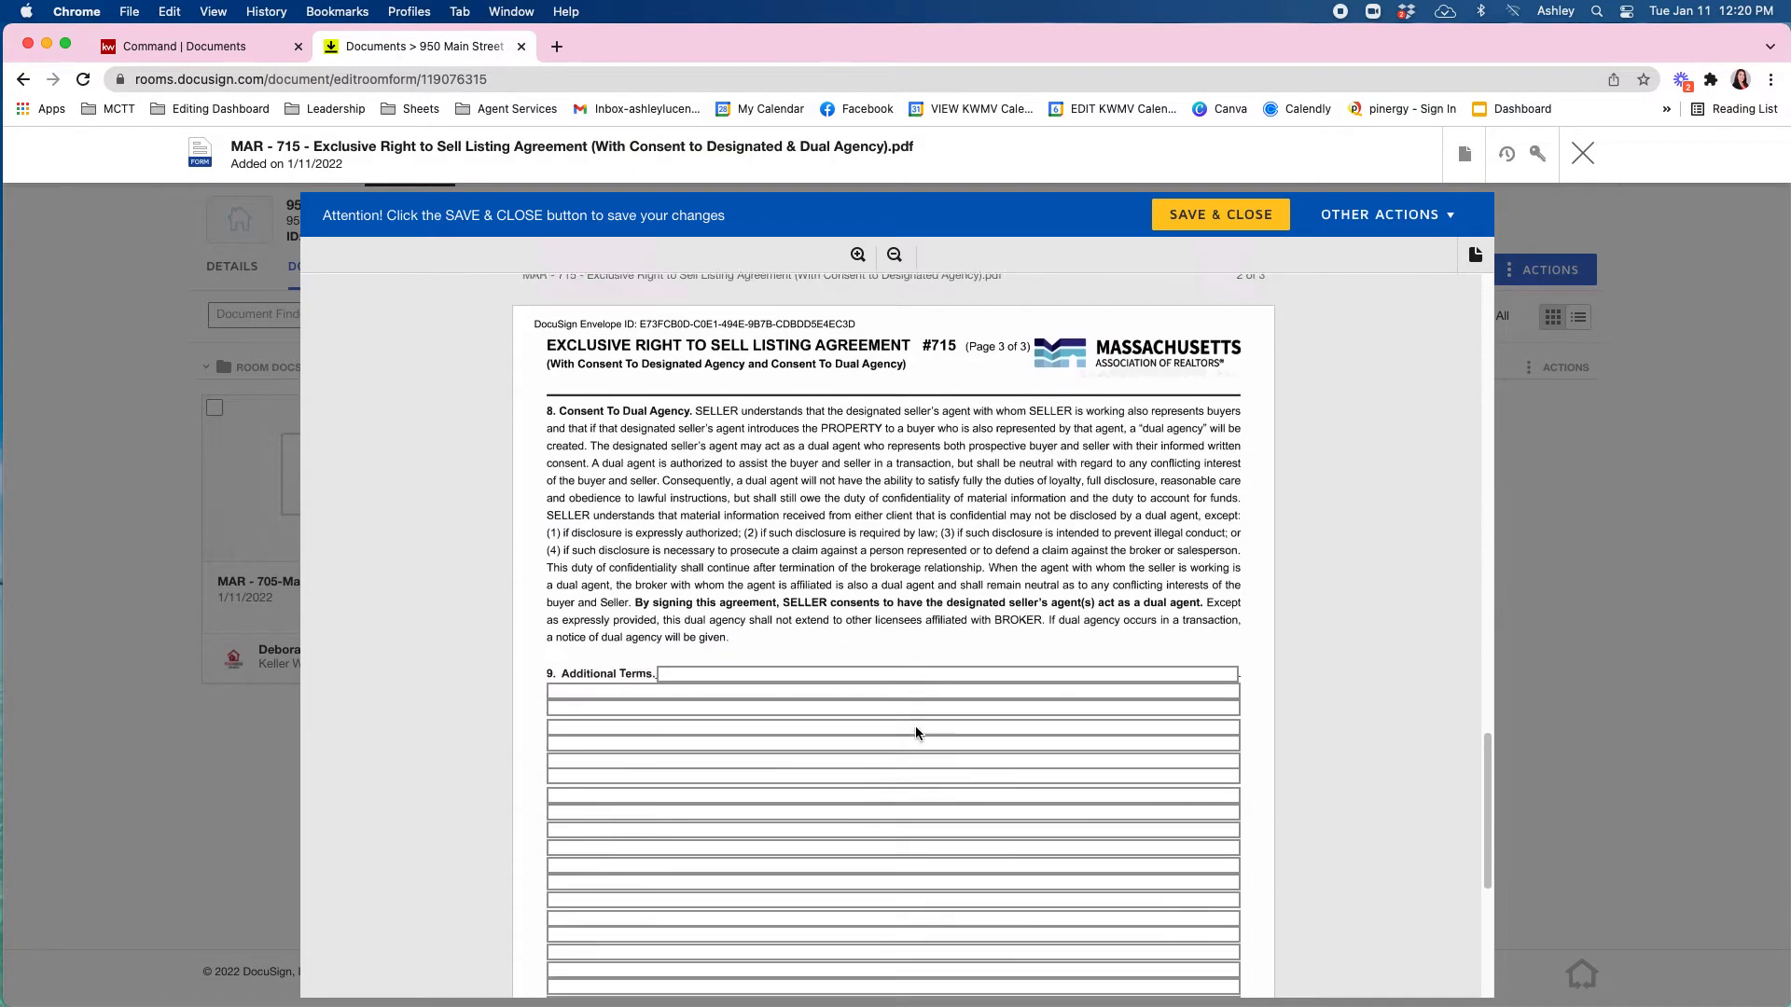
scroll(915, 726, down, 5)
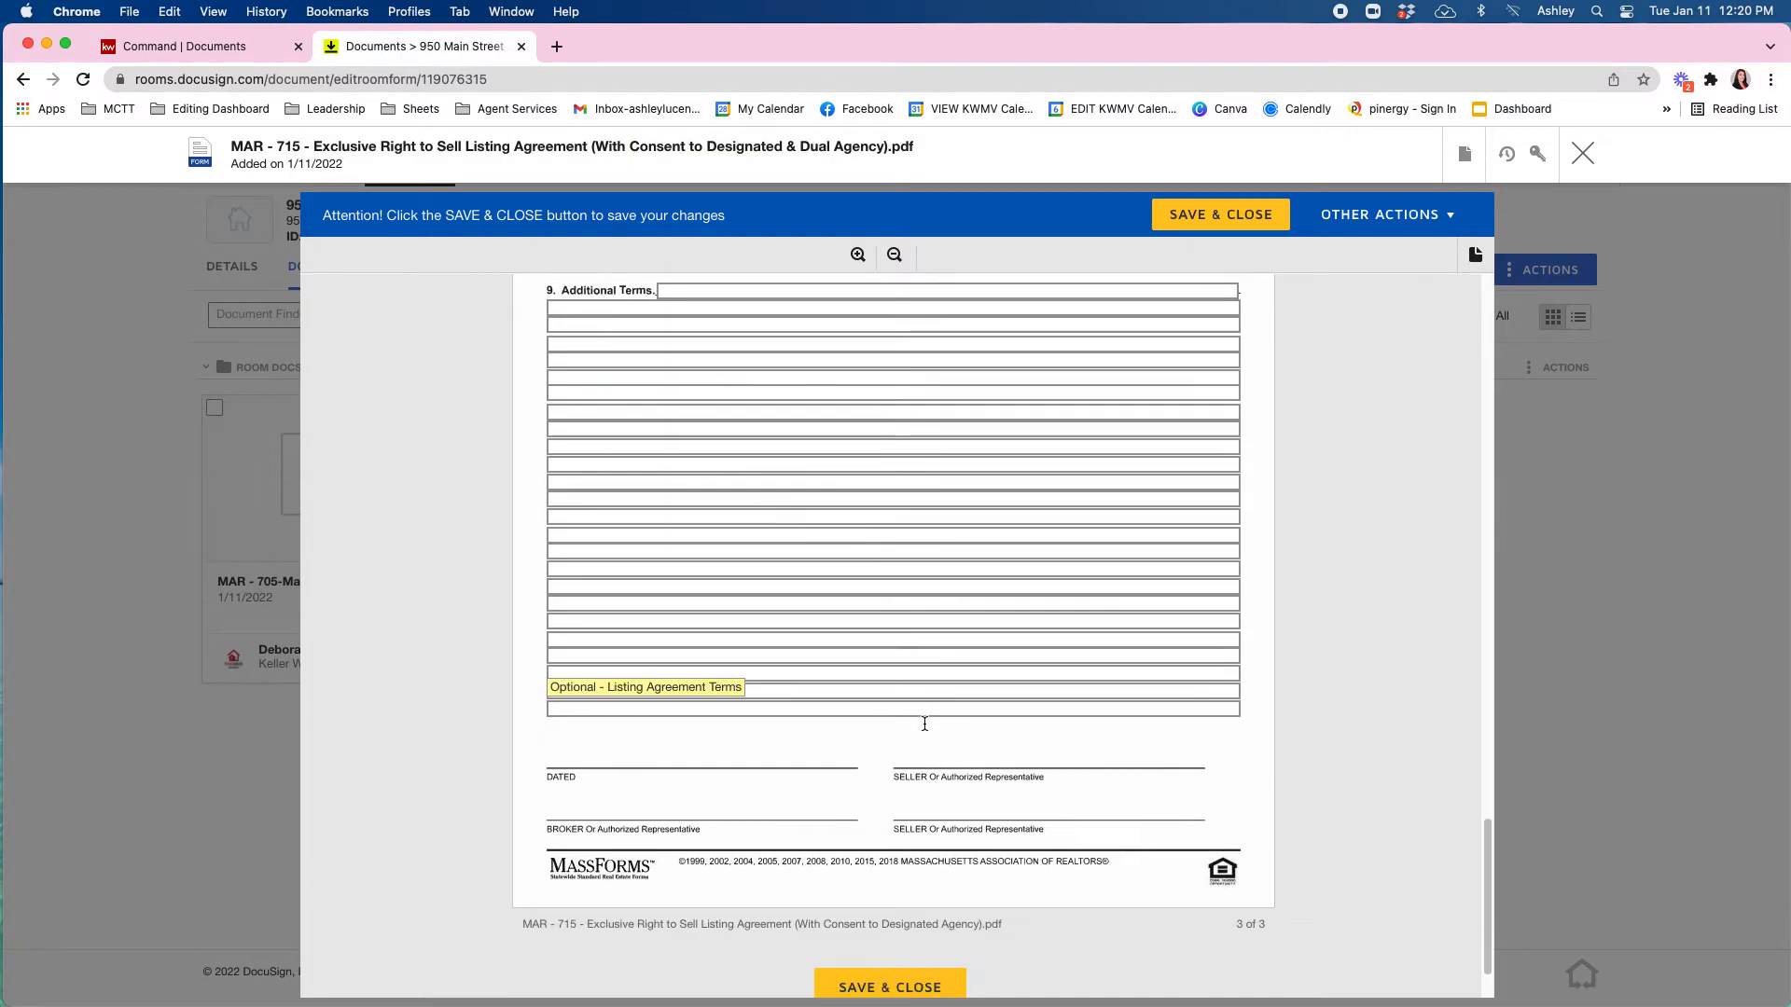
click(1230, 220)
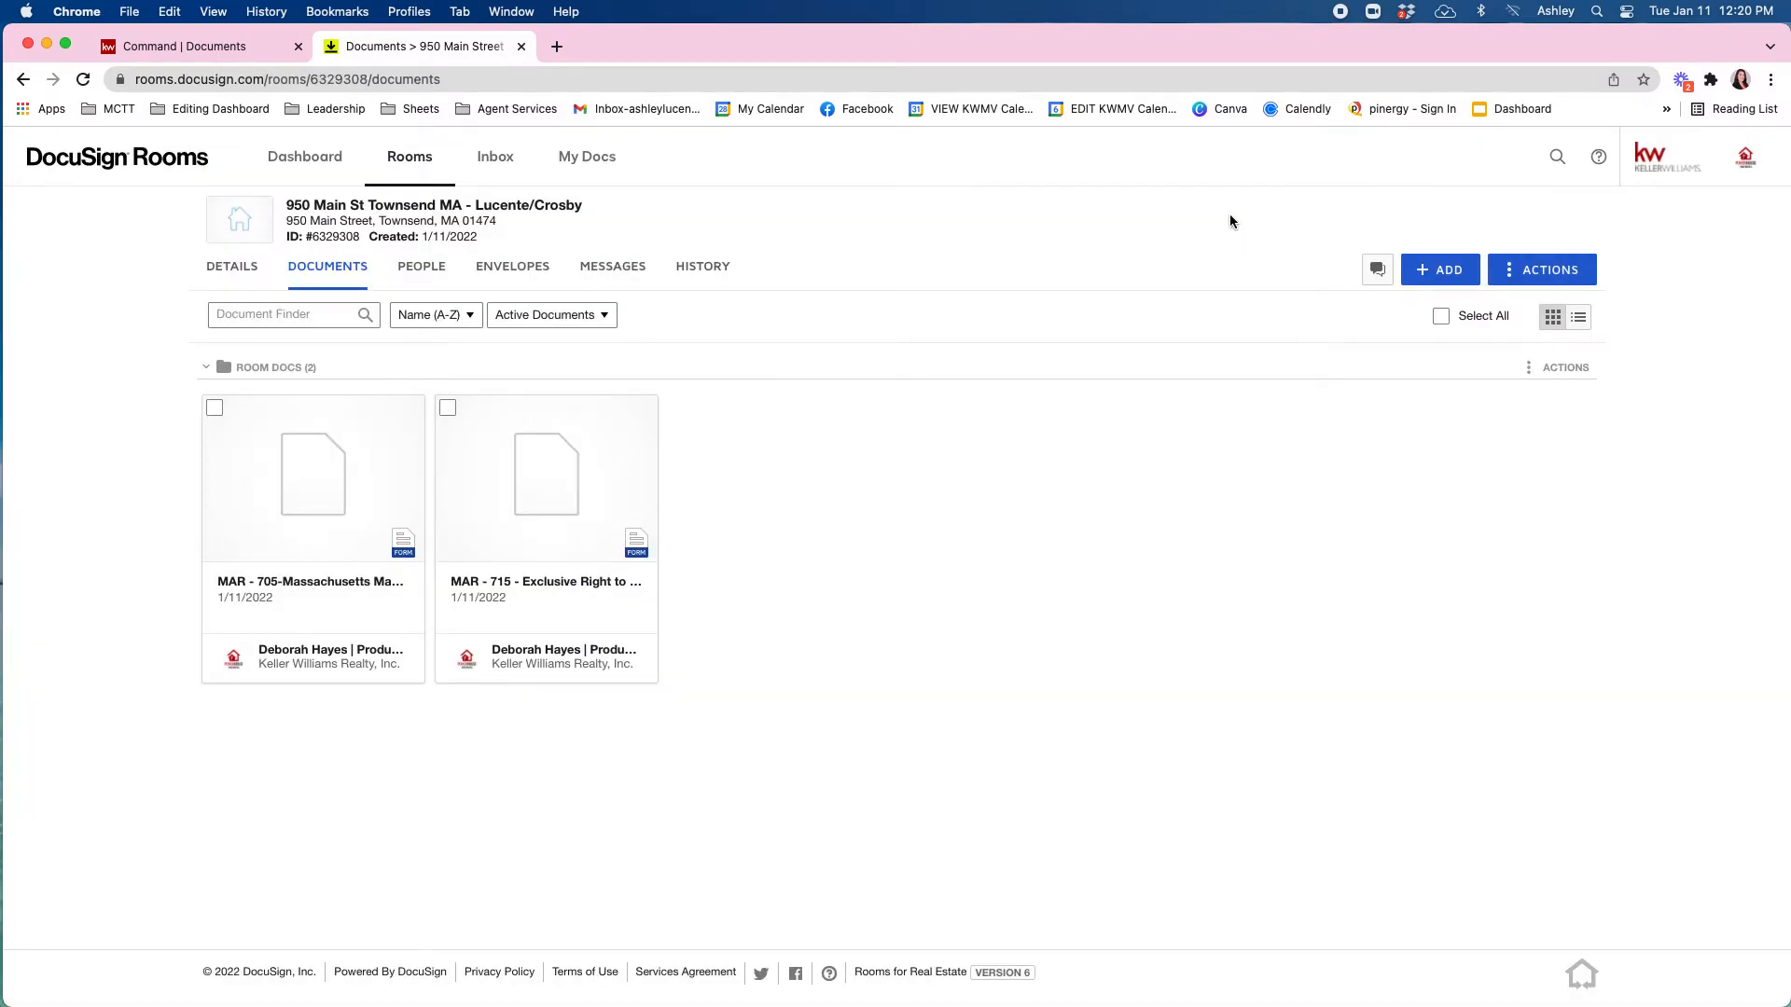
Select the MAR-705 and MAR-715 room documents and create an envelope from them.
click(215, 411)
click(449, 411)
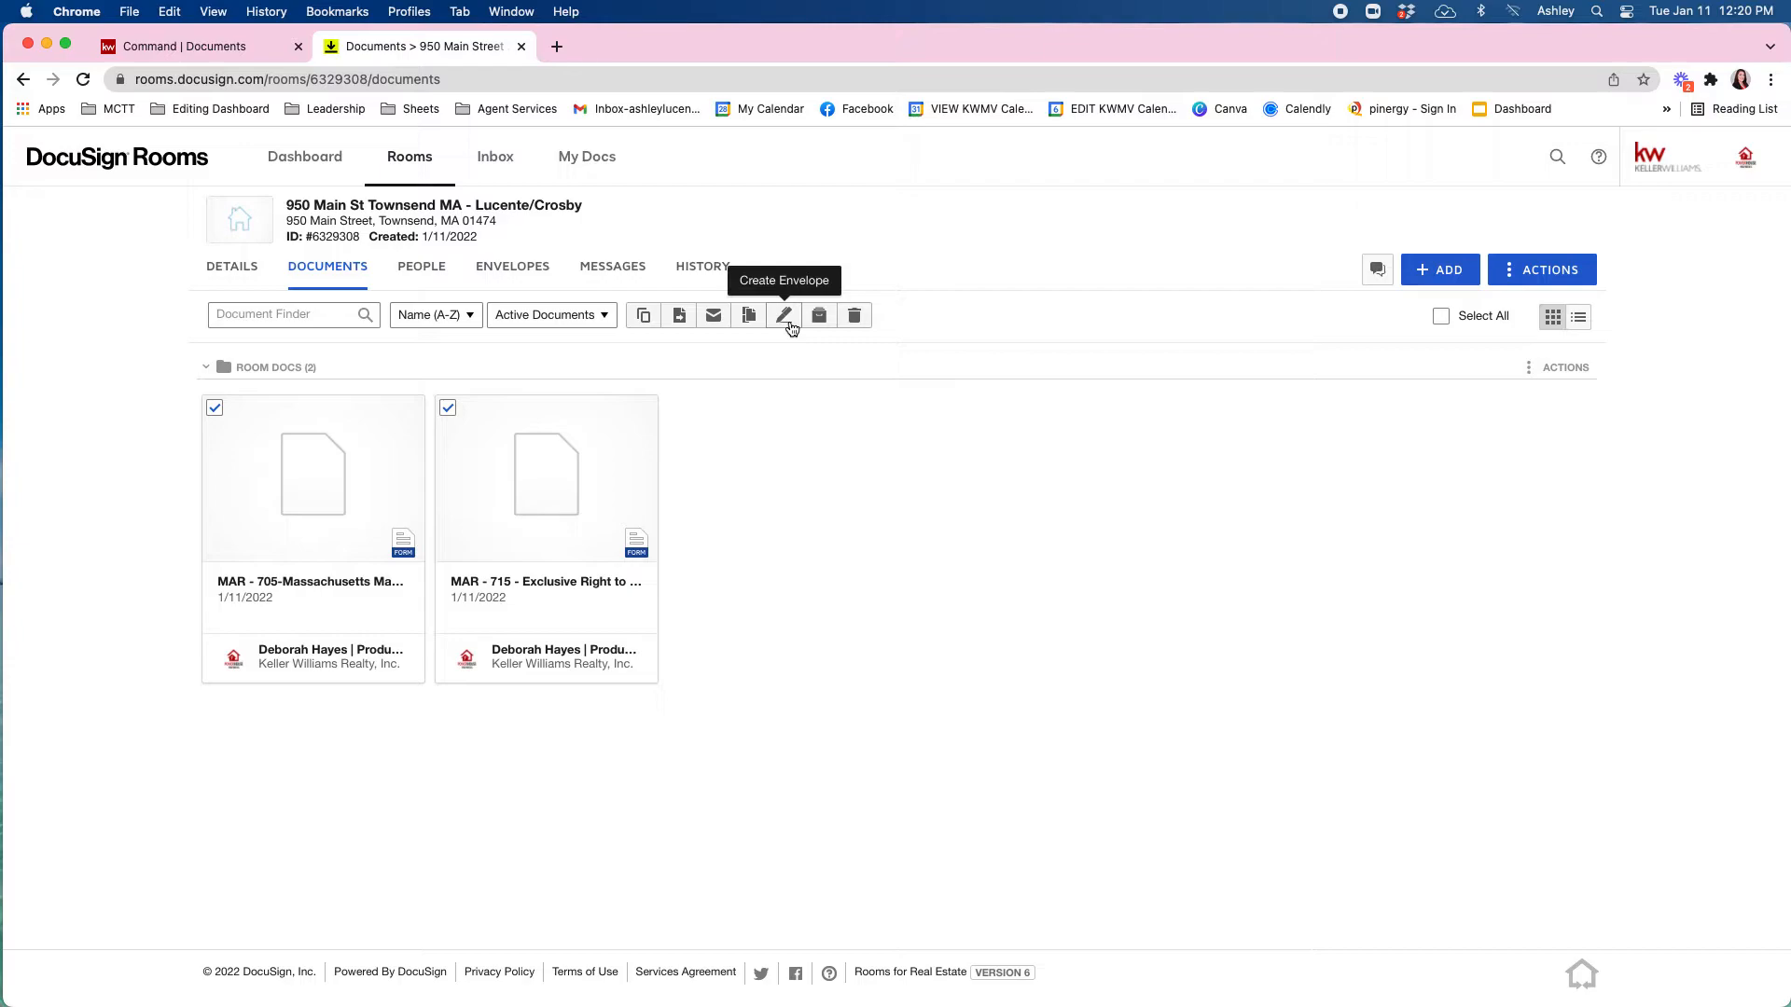
click(788, 322)
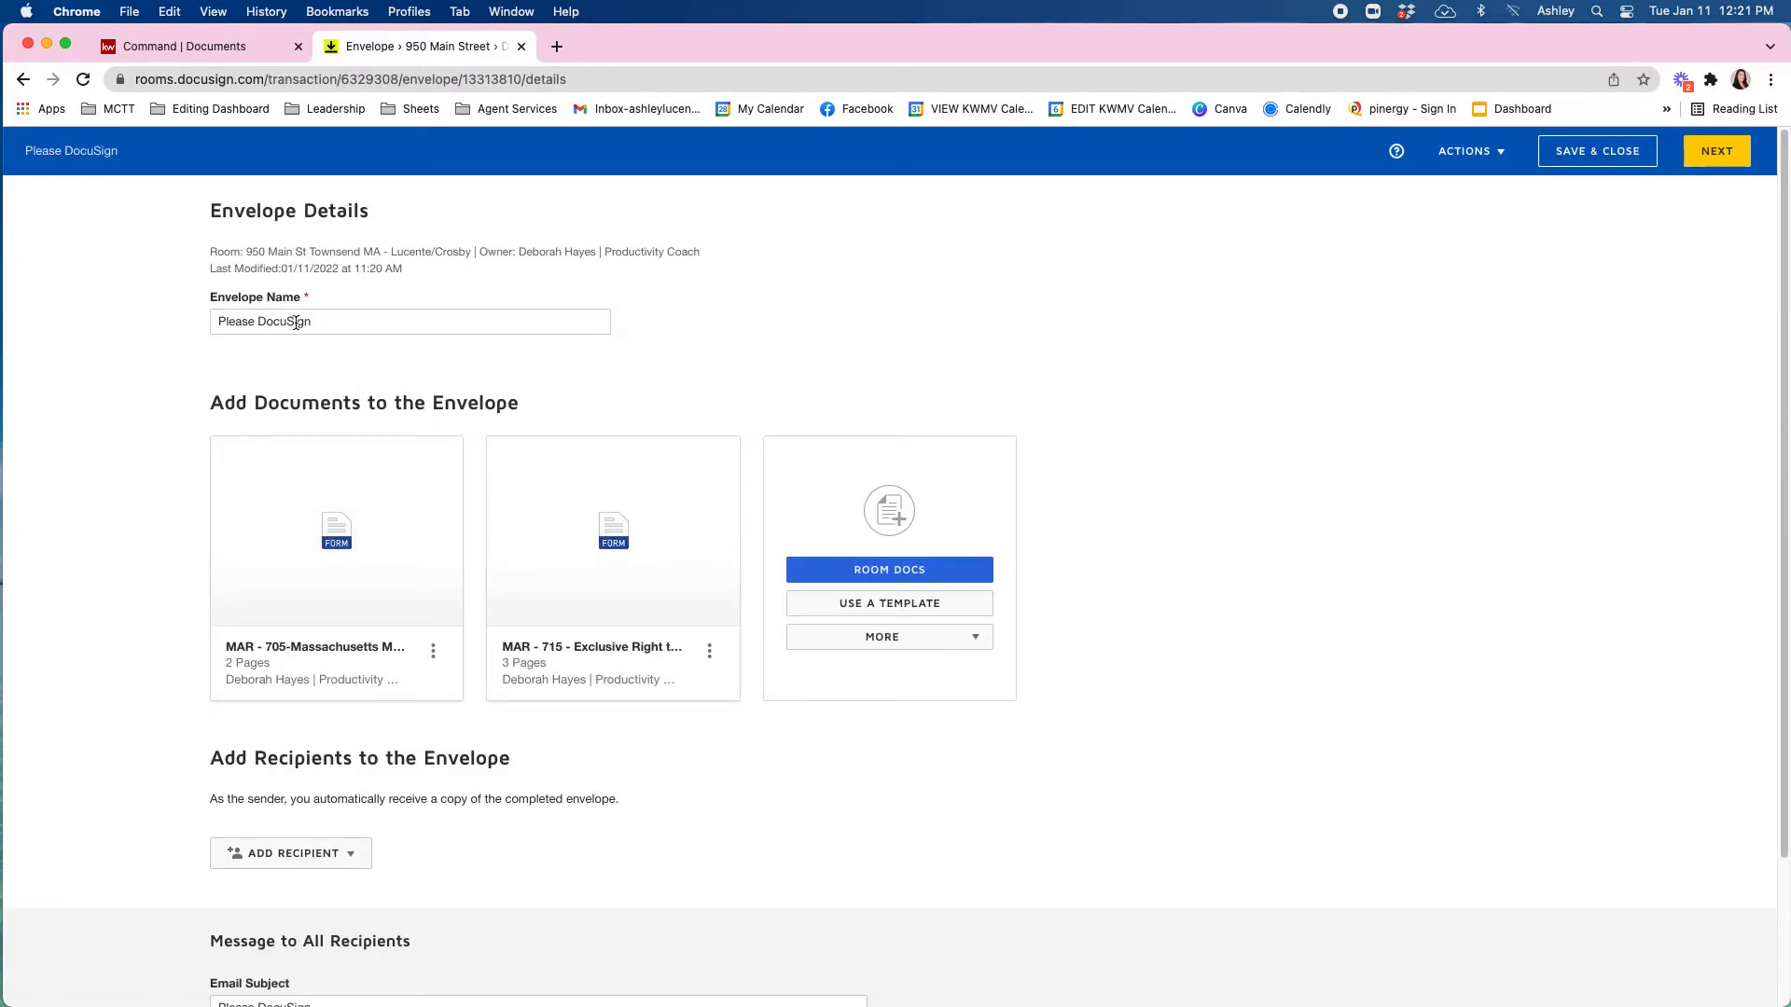
click(331, 321)
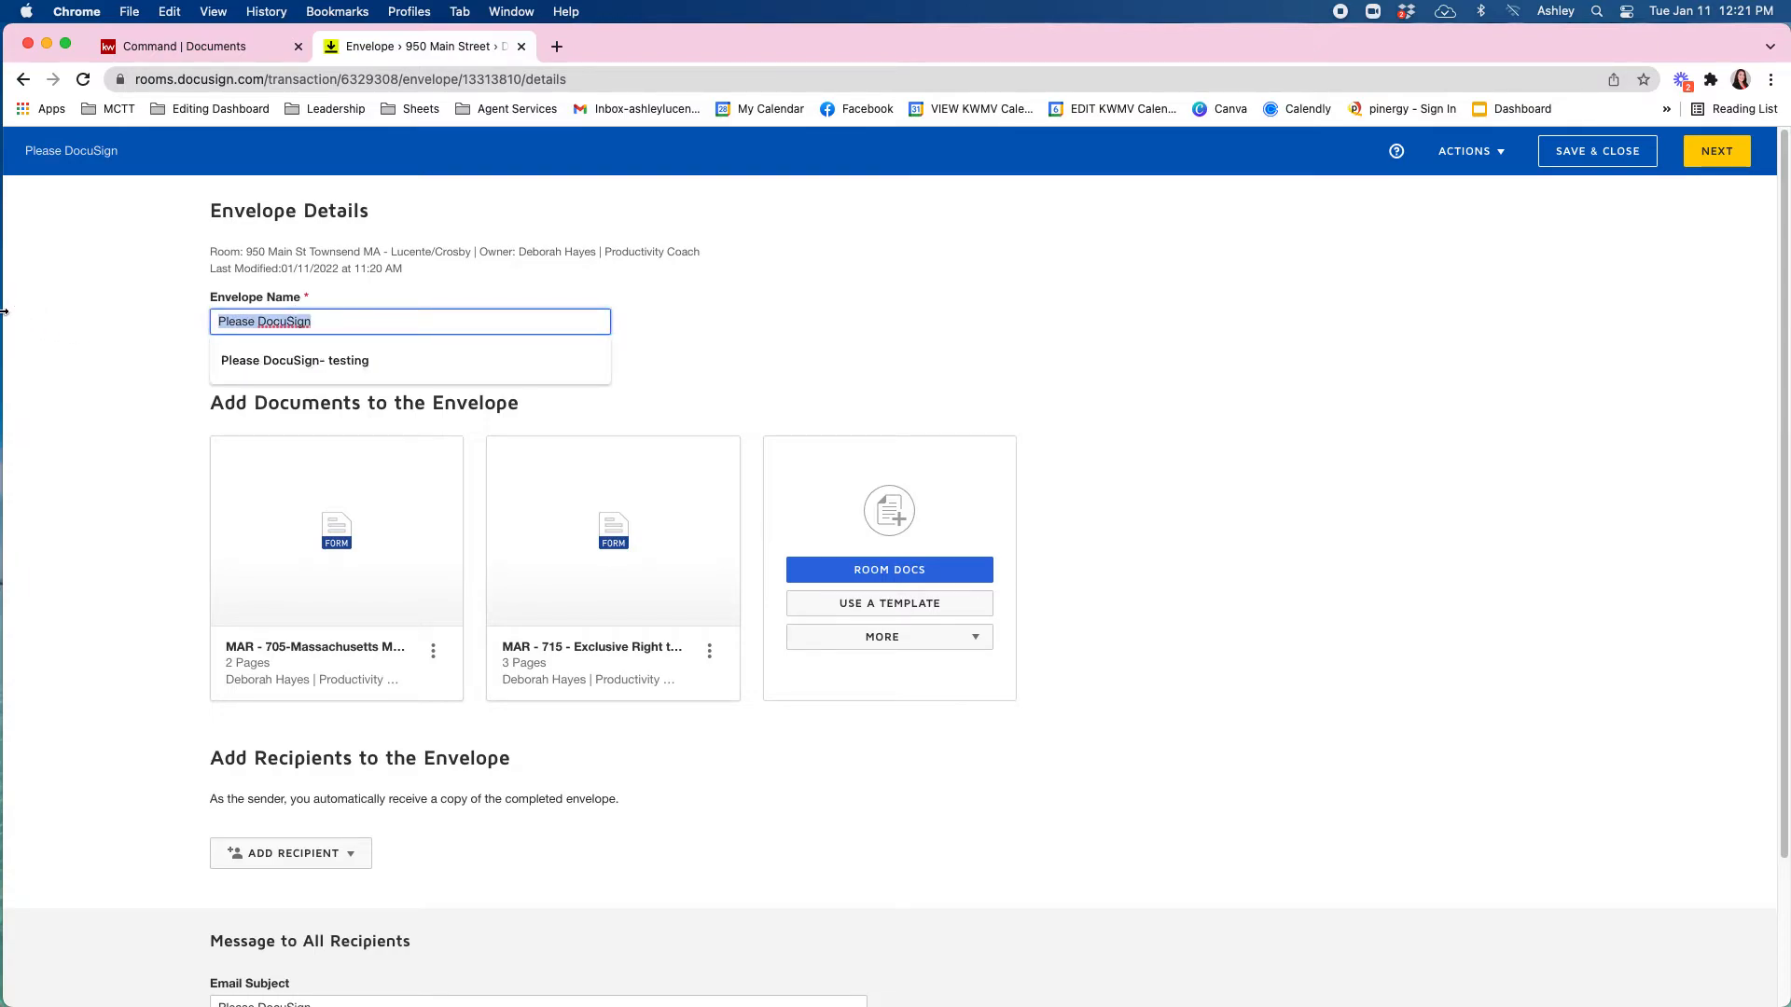
text(Intia)
key(BackSpace)
key(BackSpace)
key(BackSpace)
text(itial Listings)
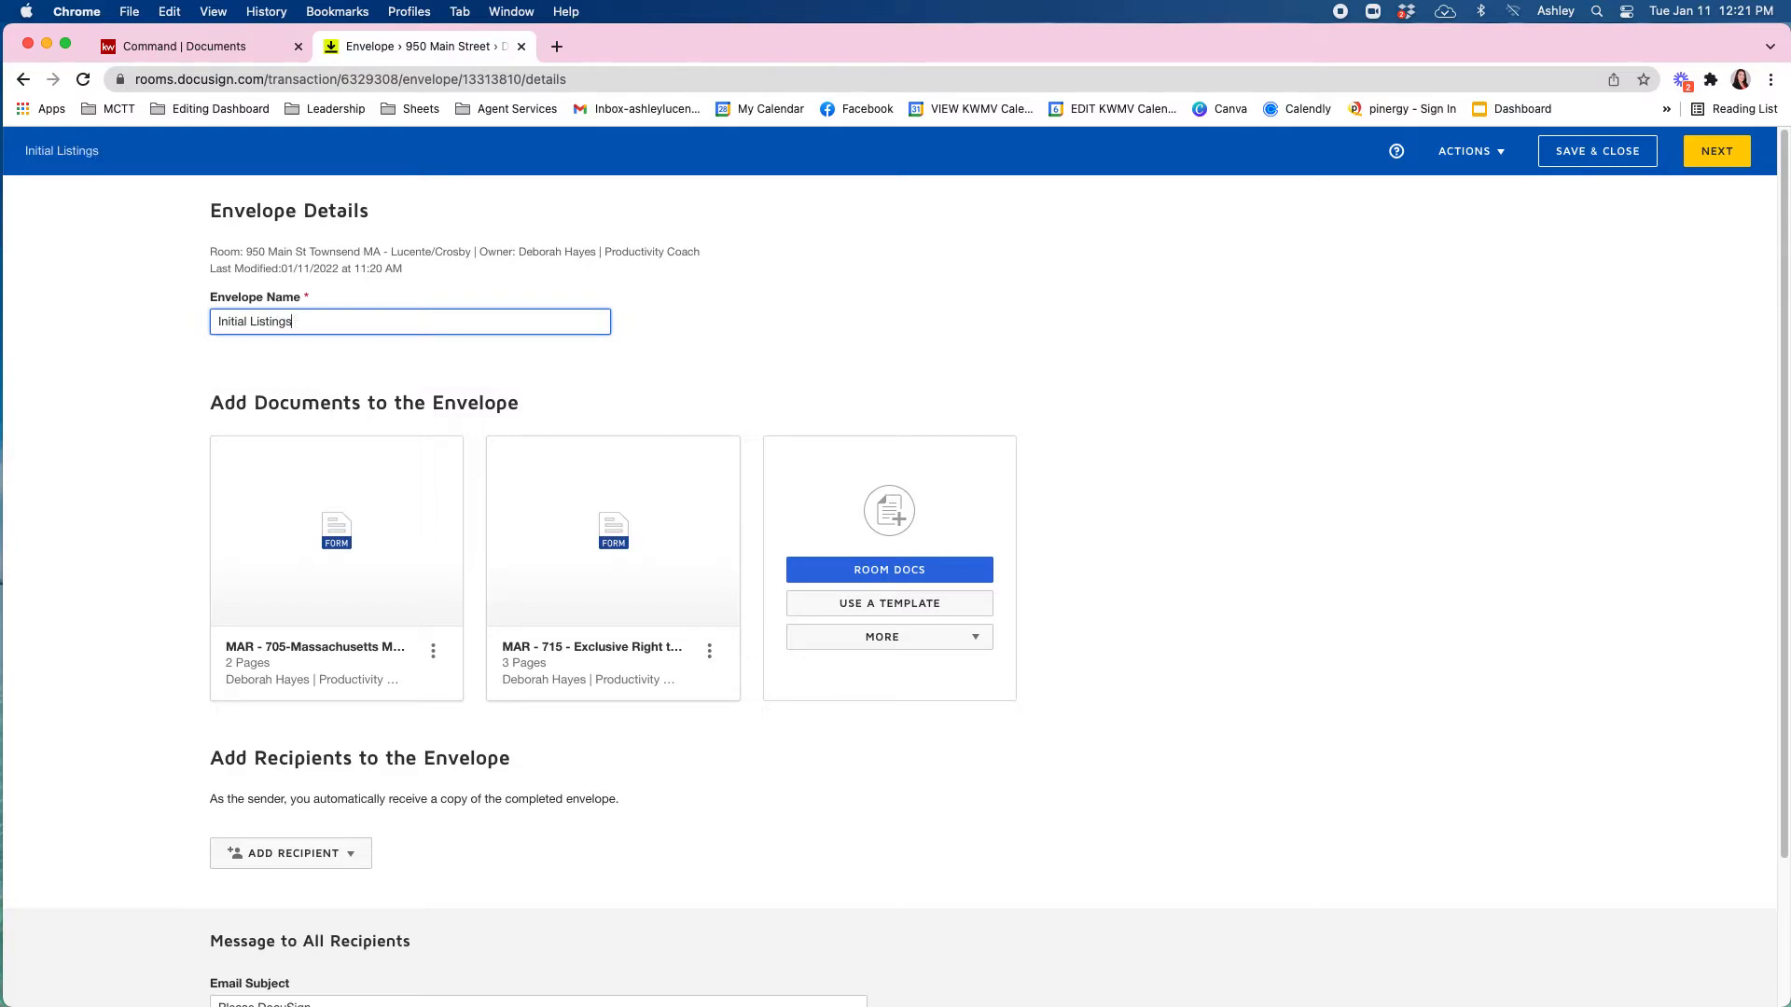
key(BackSpace)
click(680, 775)
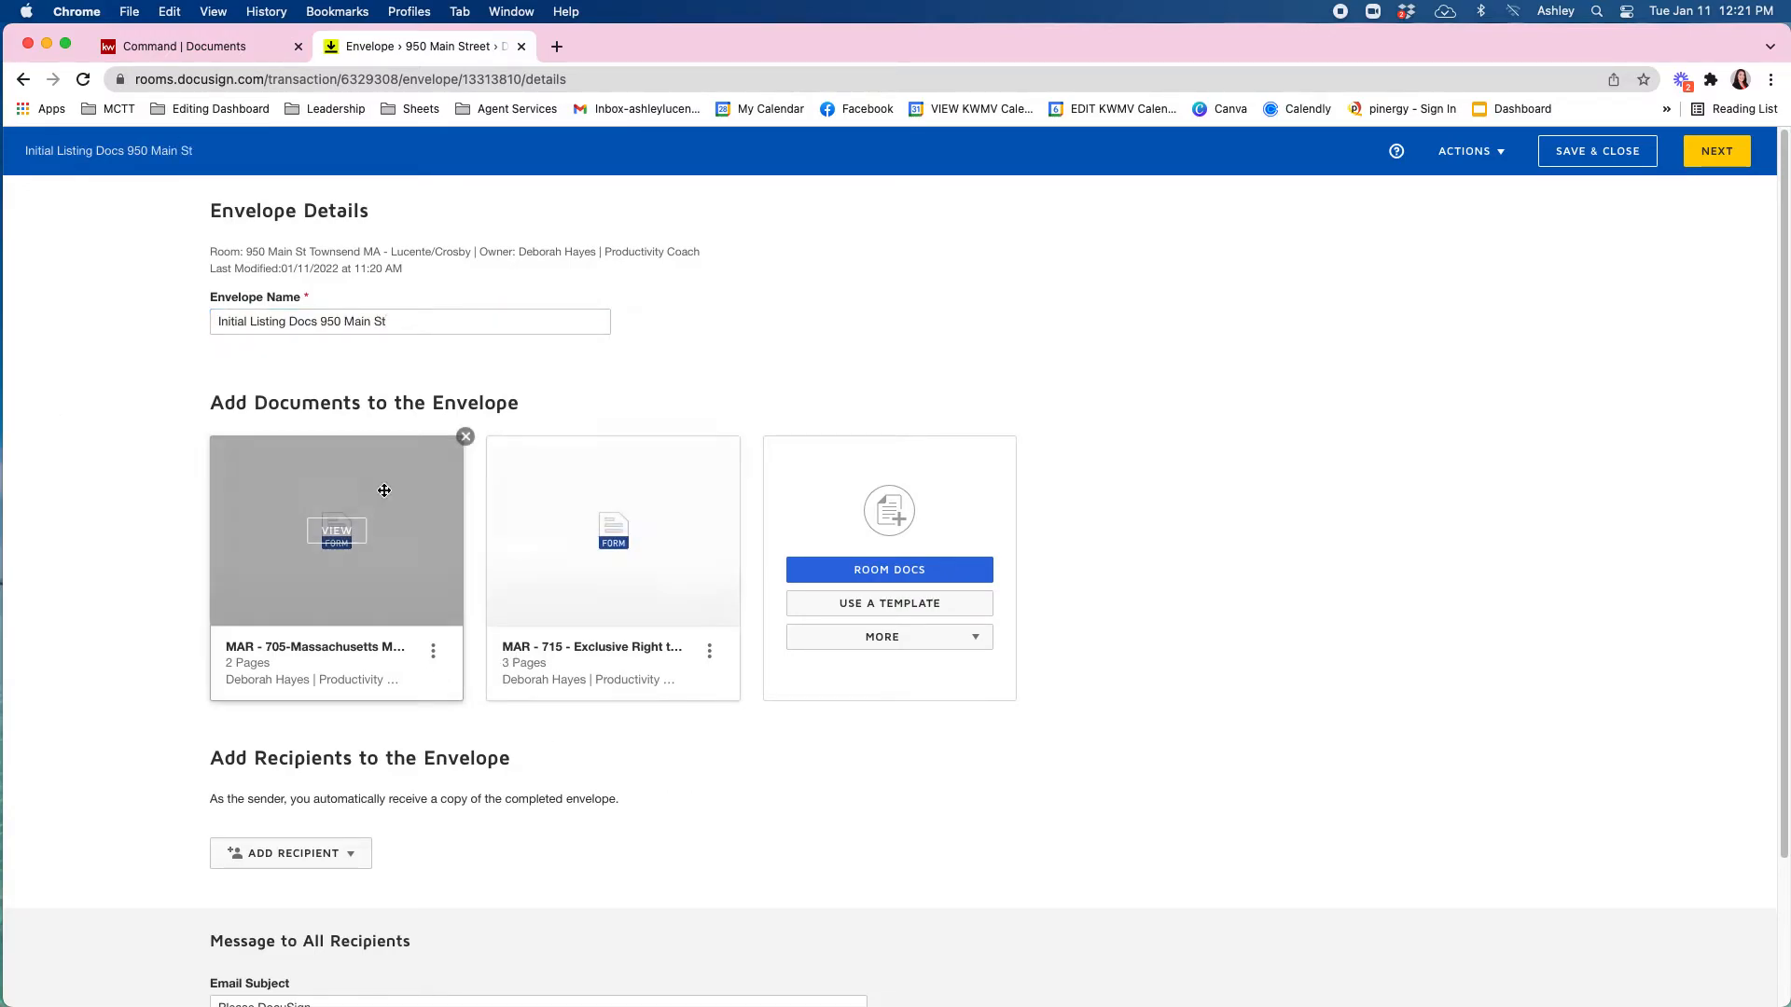
scroll(748, 473, down, 3)
scroll(699, 497, down, 1)
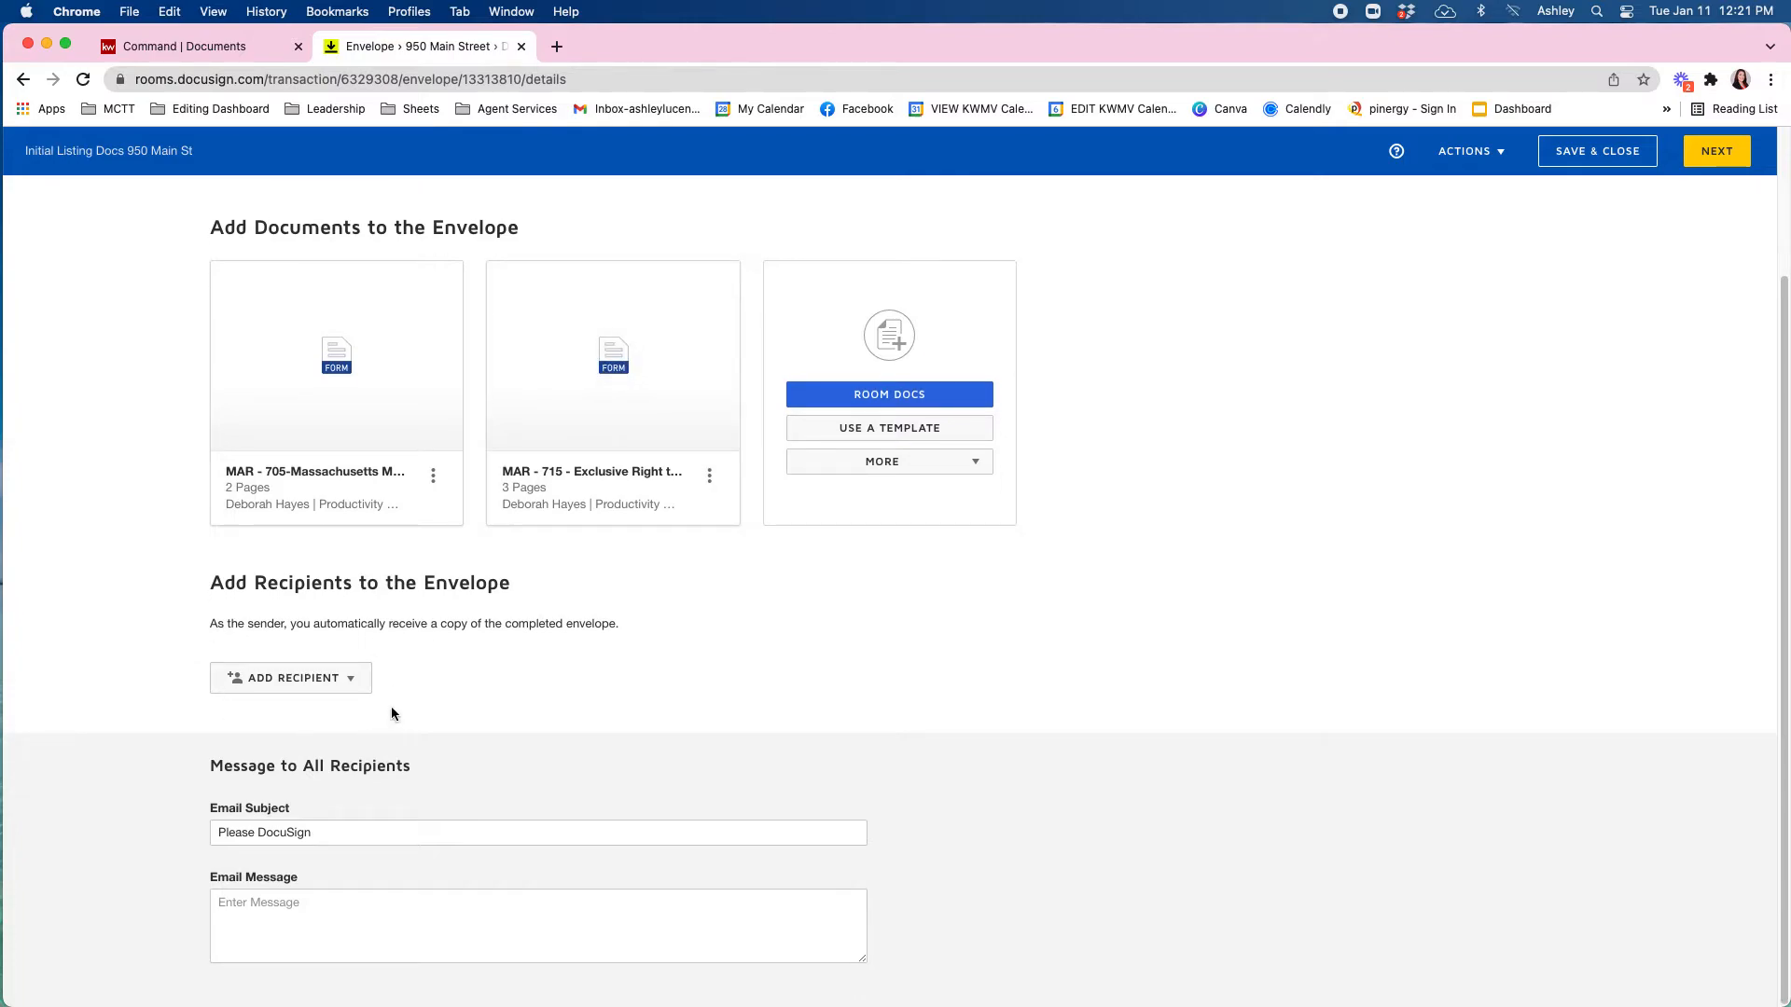
click(346, 684)
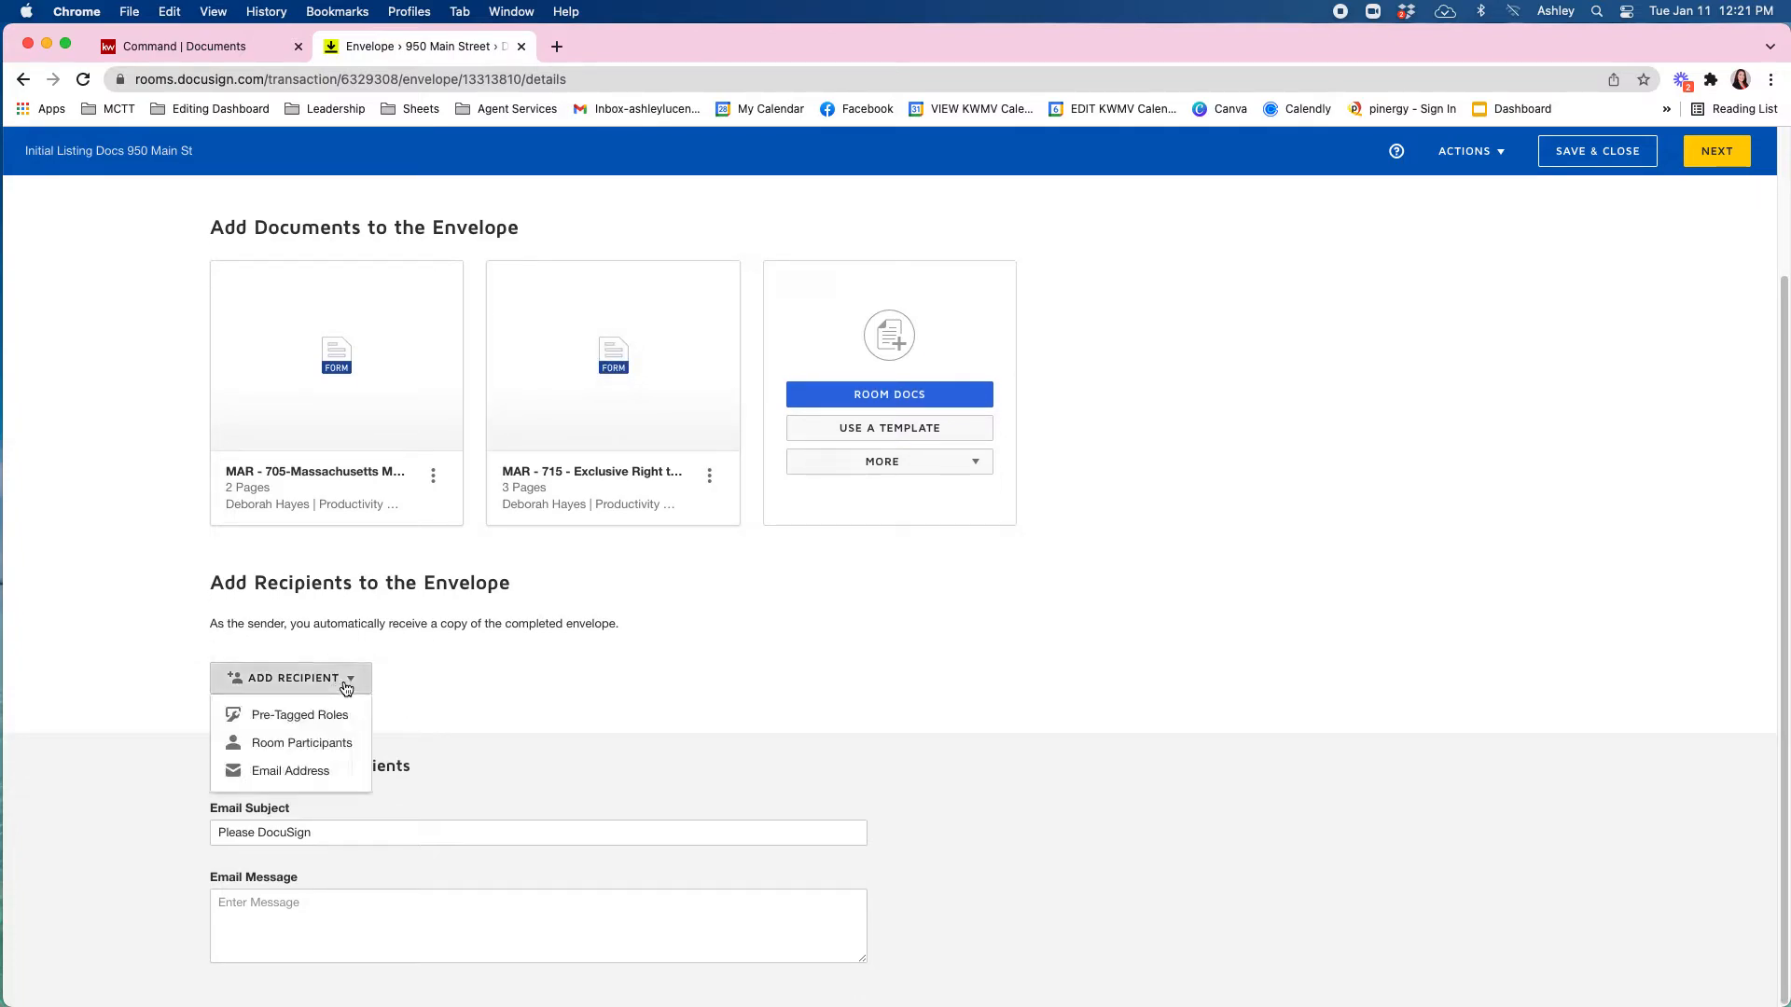
Add the Agent Owner, Seller 1 and Seller 2 room participants as envelope recipients.
click(324, 744)
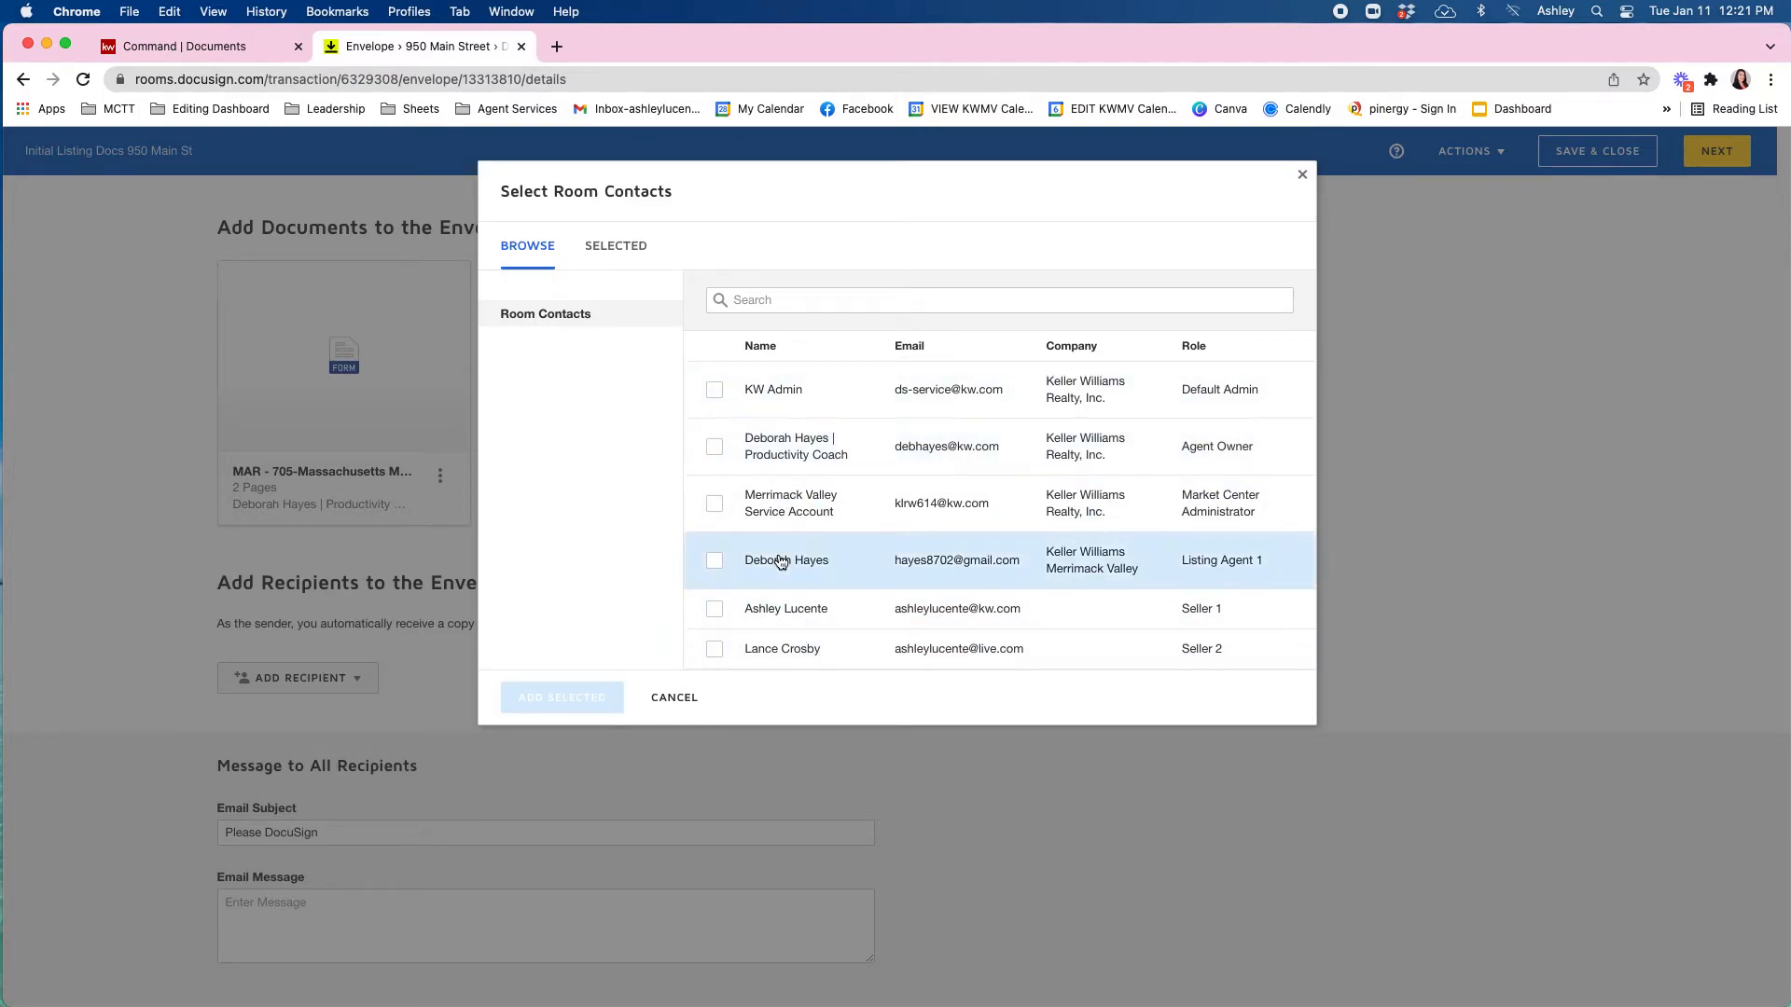
click(715, 448)
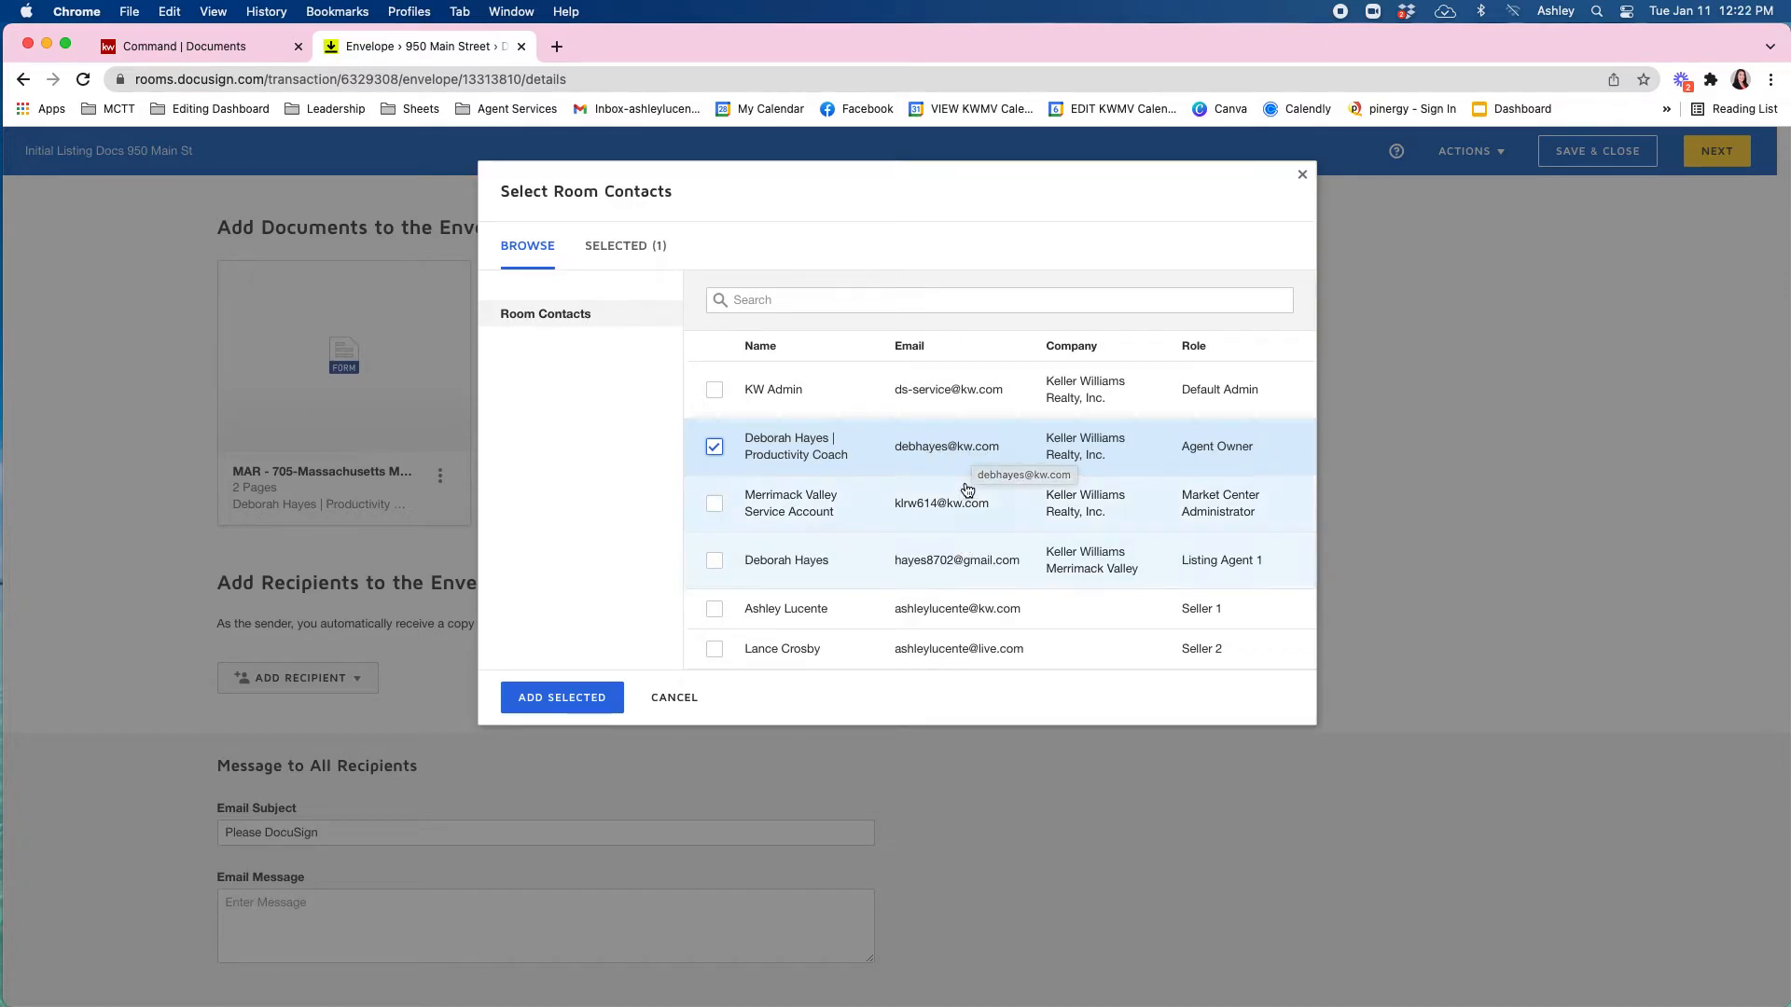
click(714, 609)
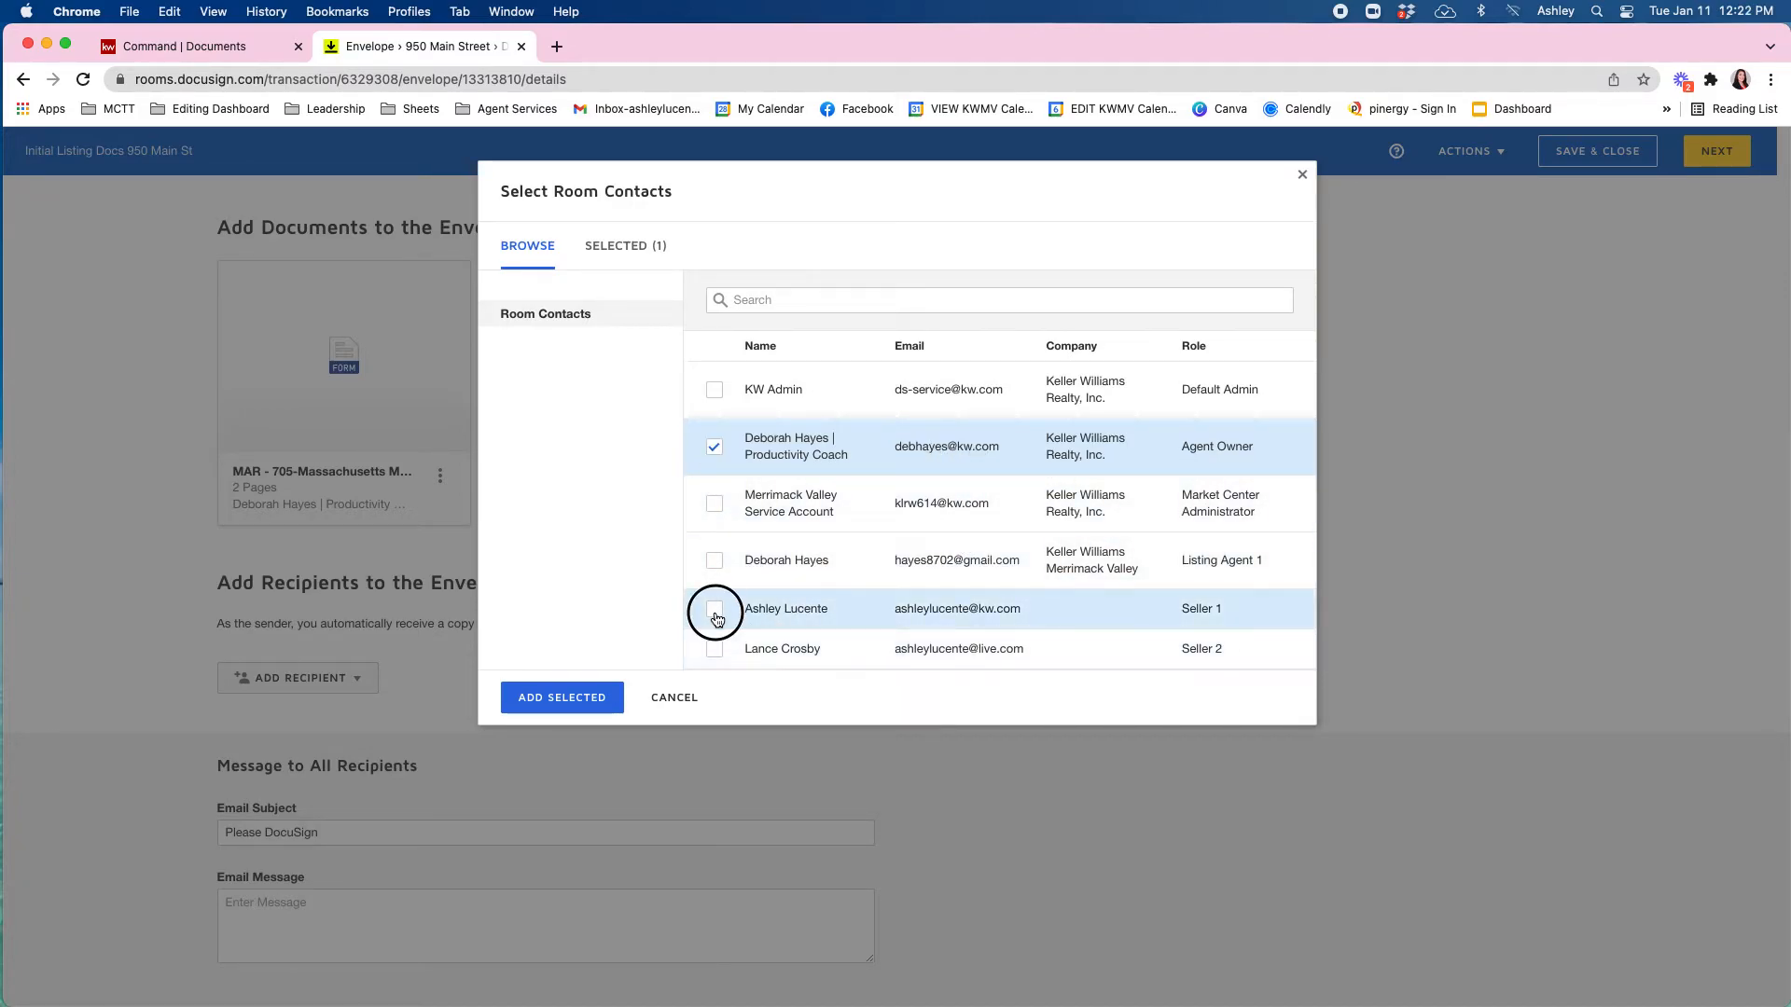
click(715, 649)
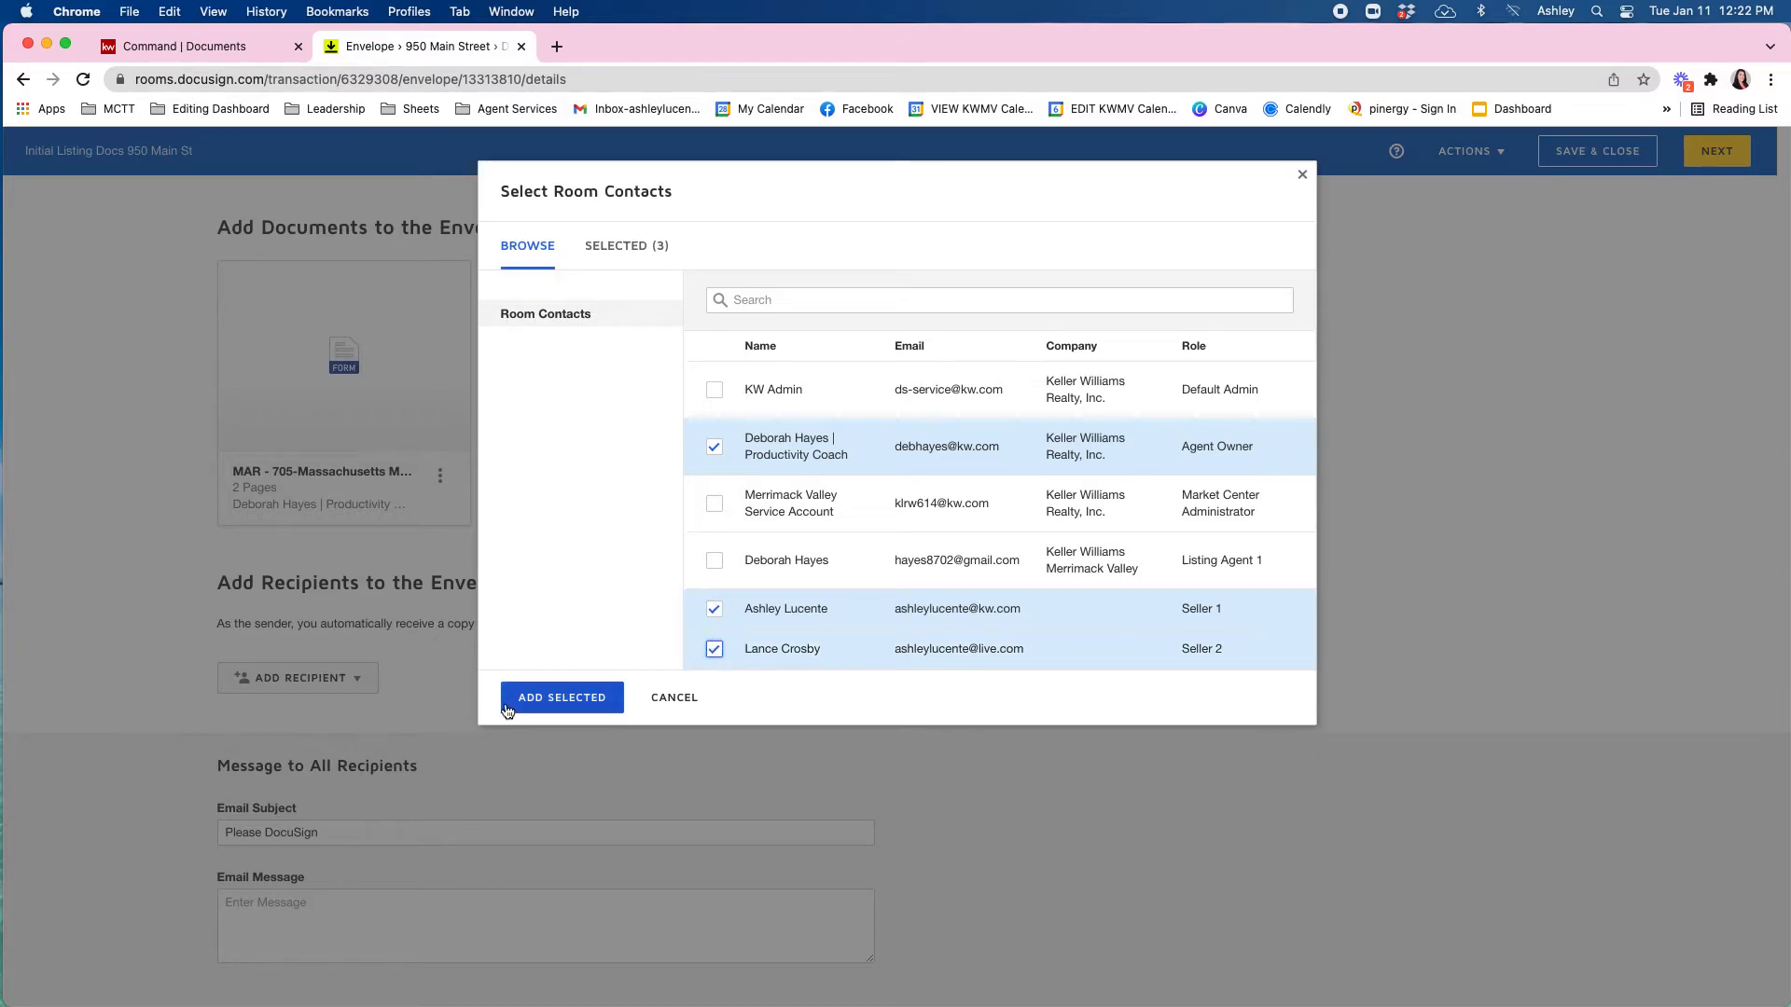
click(563, 698)
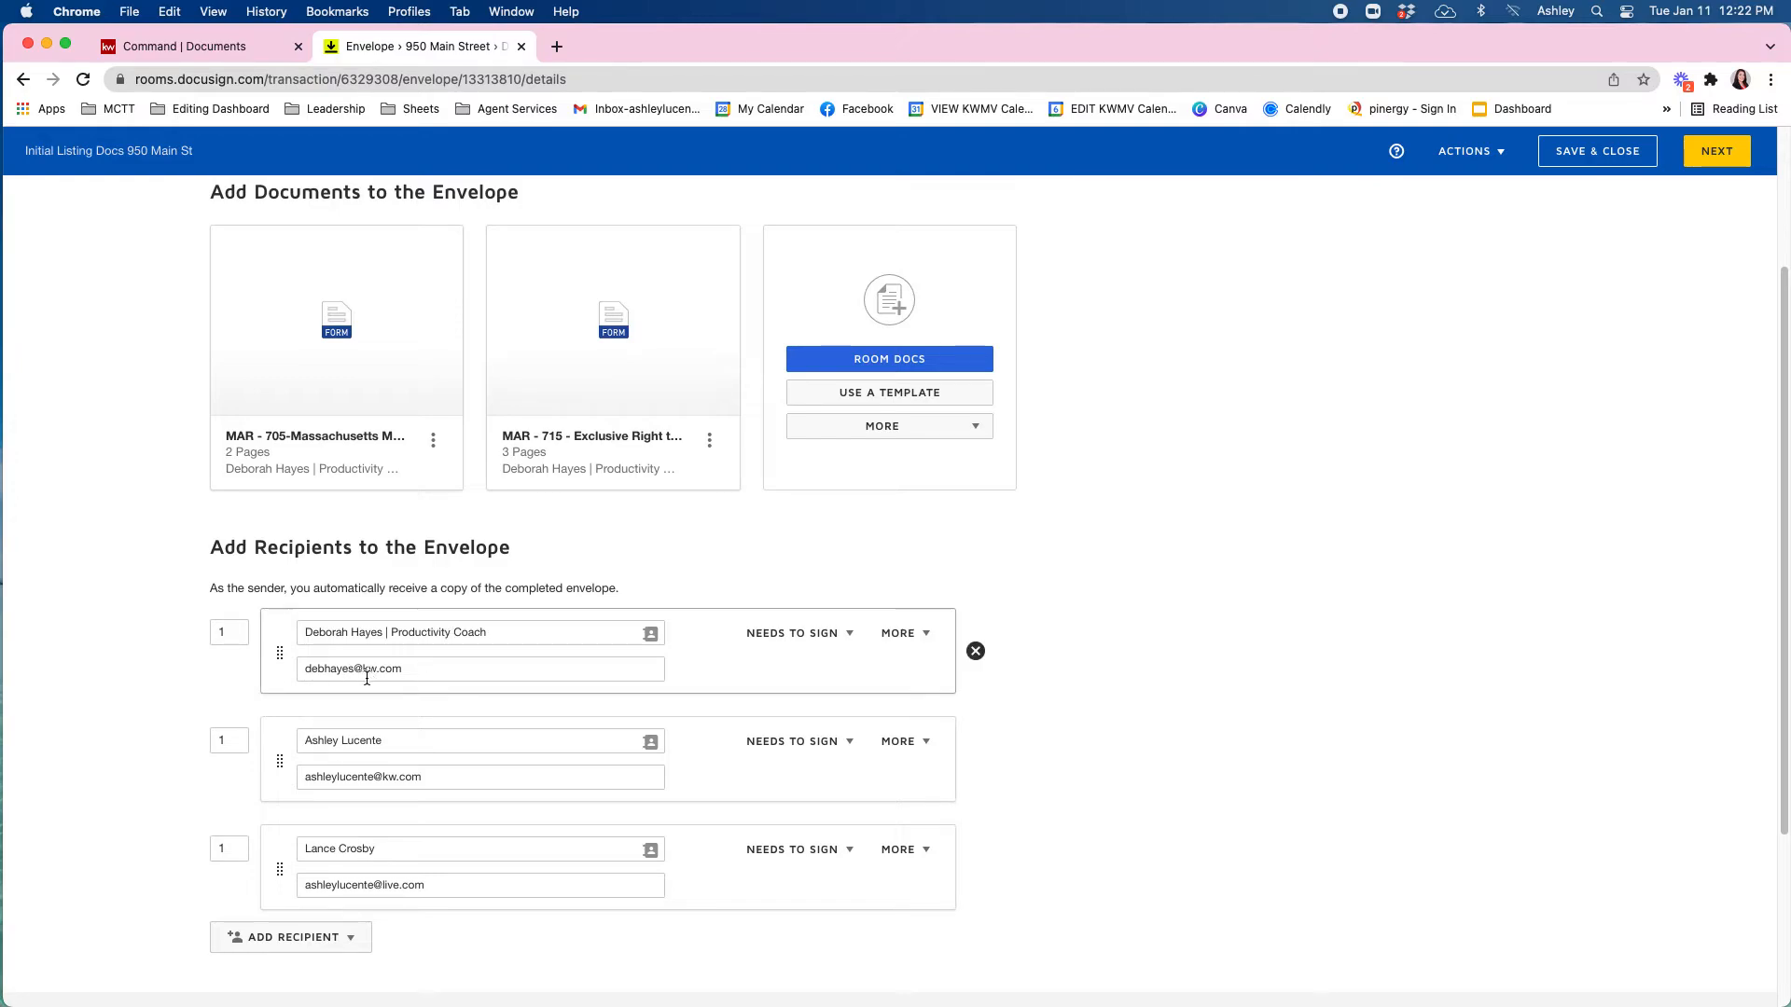
Change both sellers' routing order from 1 to 2, leaving the agent owner at 1.
click(237, 742)
drag(237, 743, 164, 736)
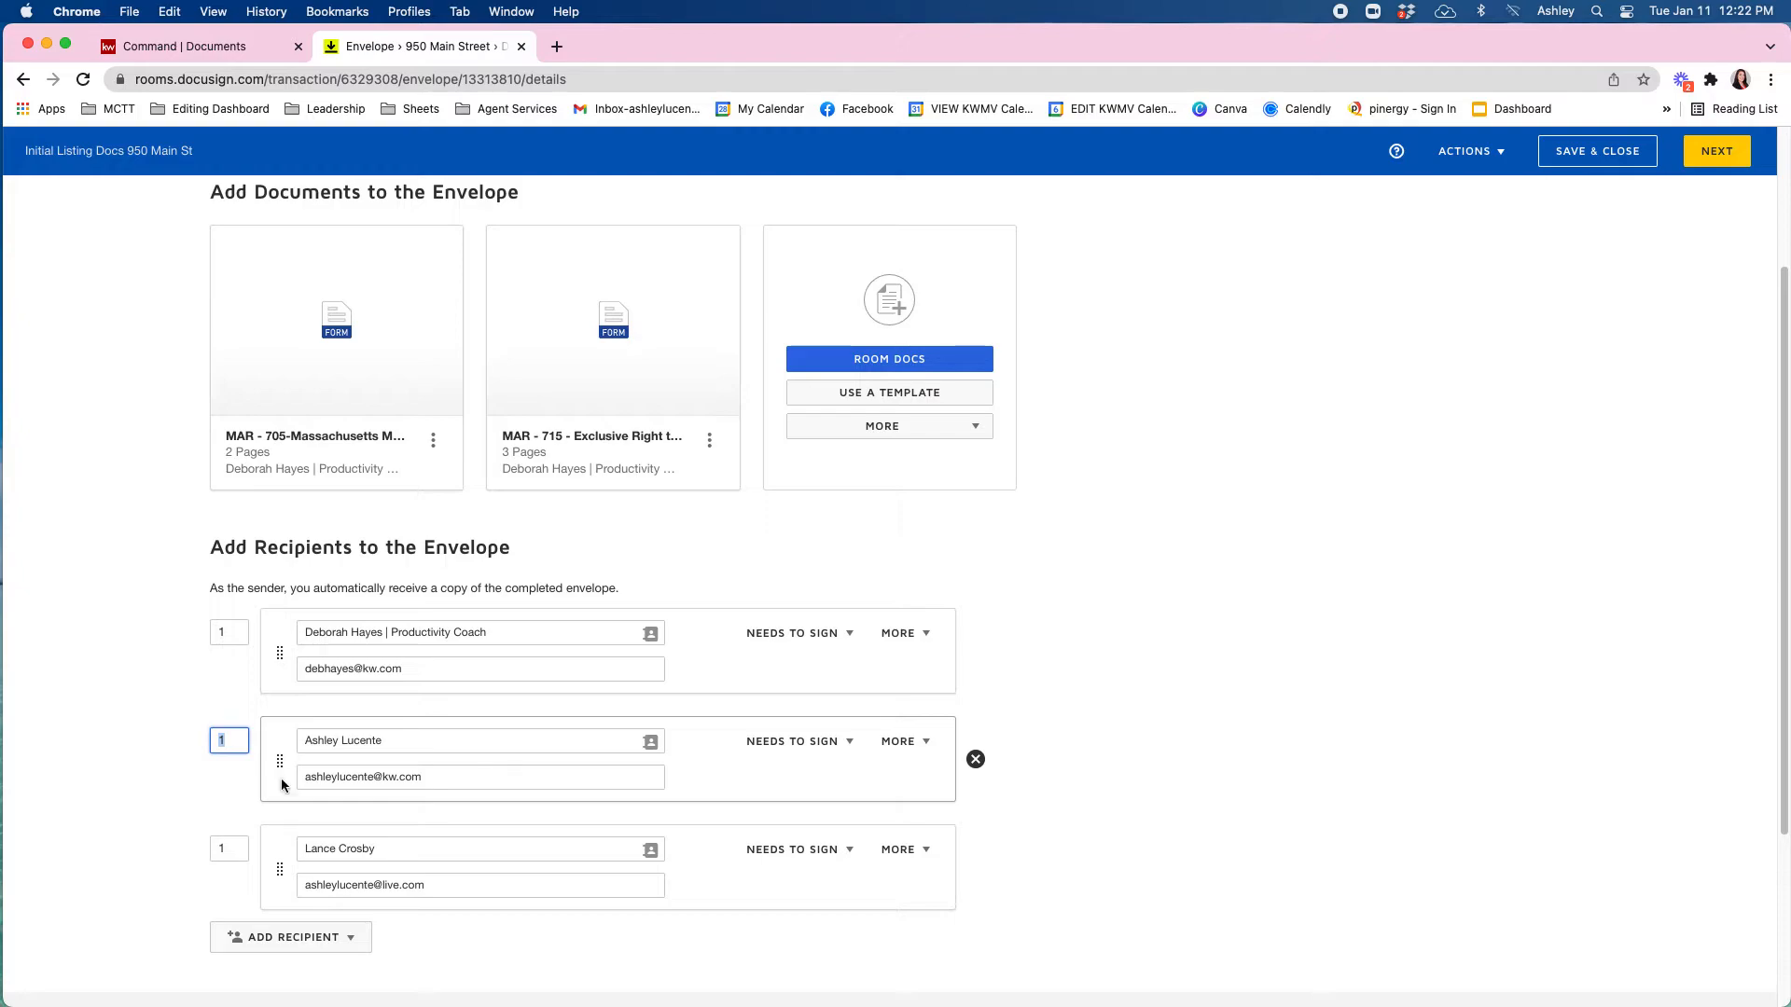
text(2)
click(154, 765)
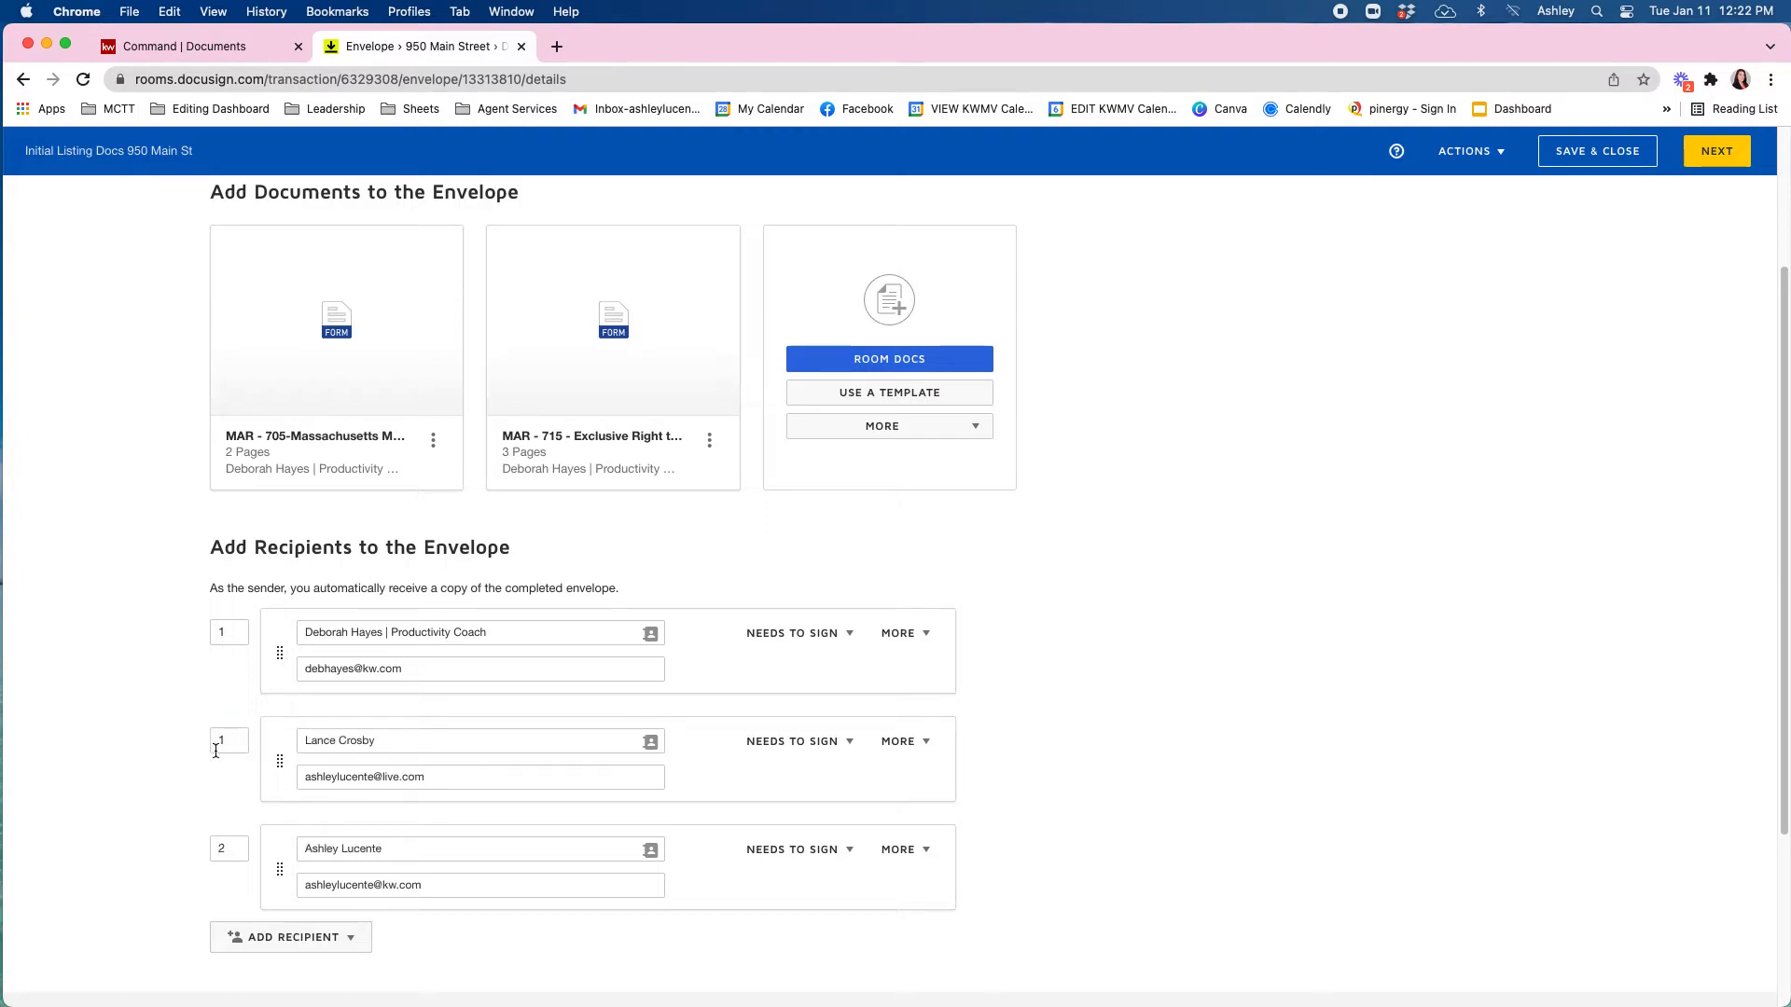
drag(241, 742, 26, 696)
text(2)
click(104, 714)
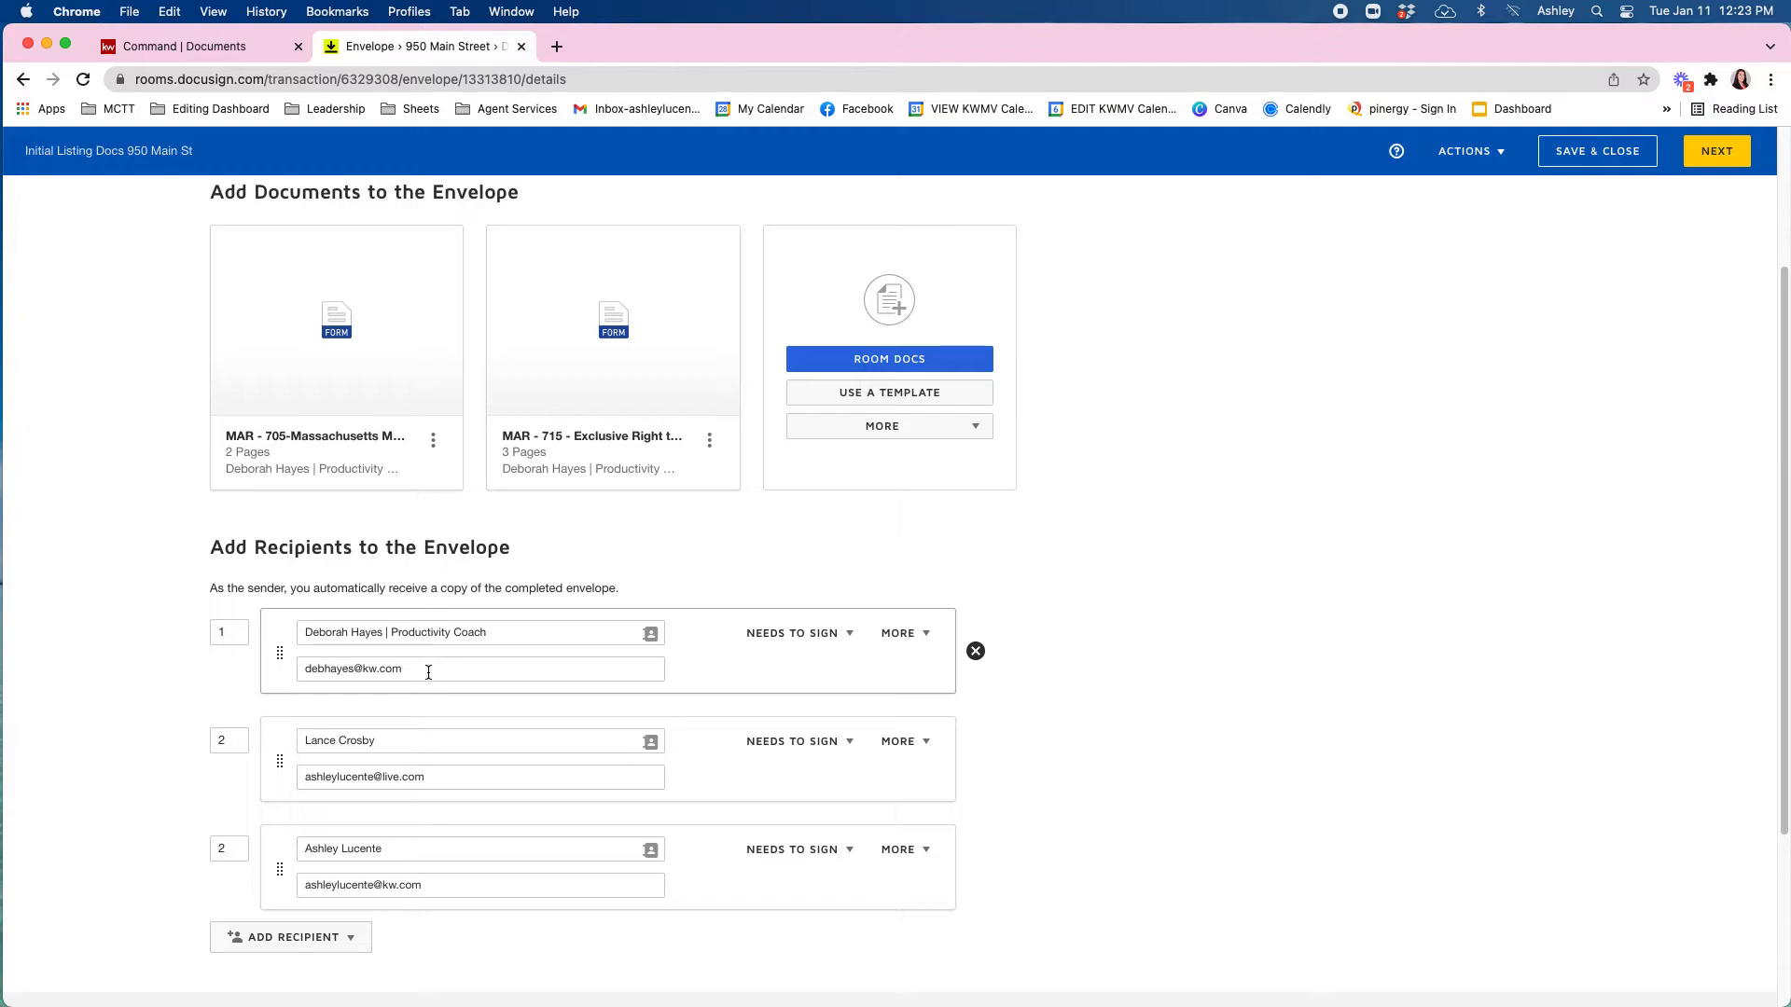
scroll(422, 691, down, 5)
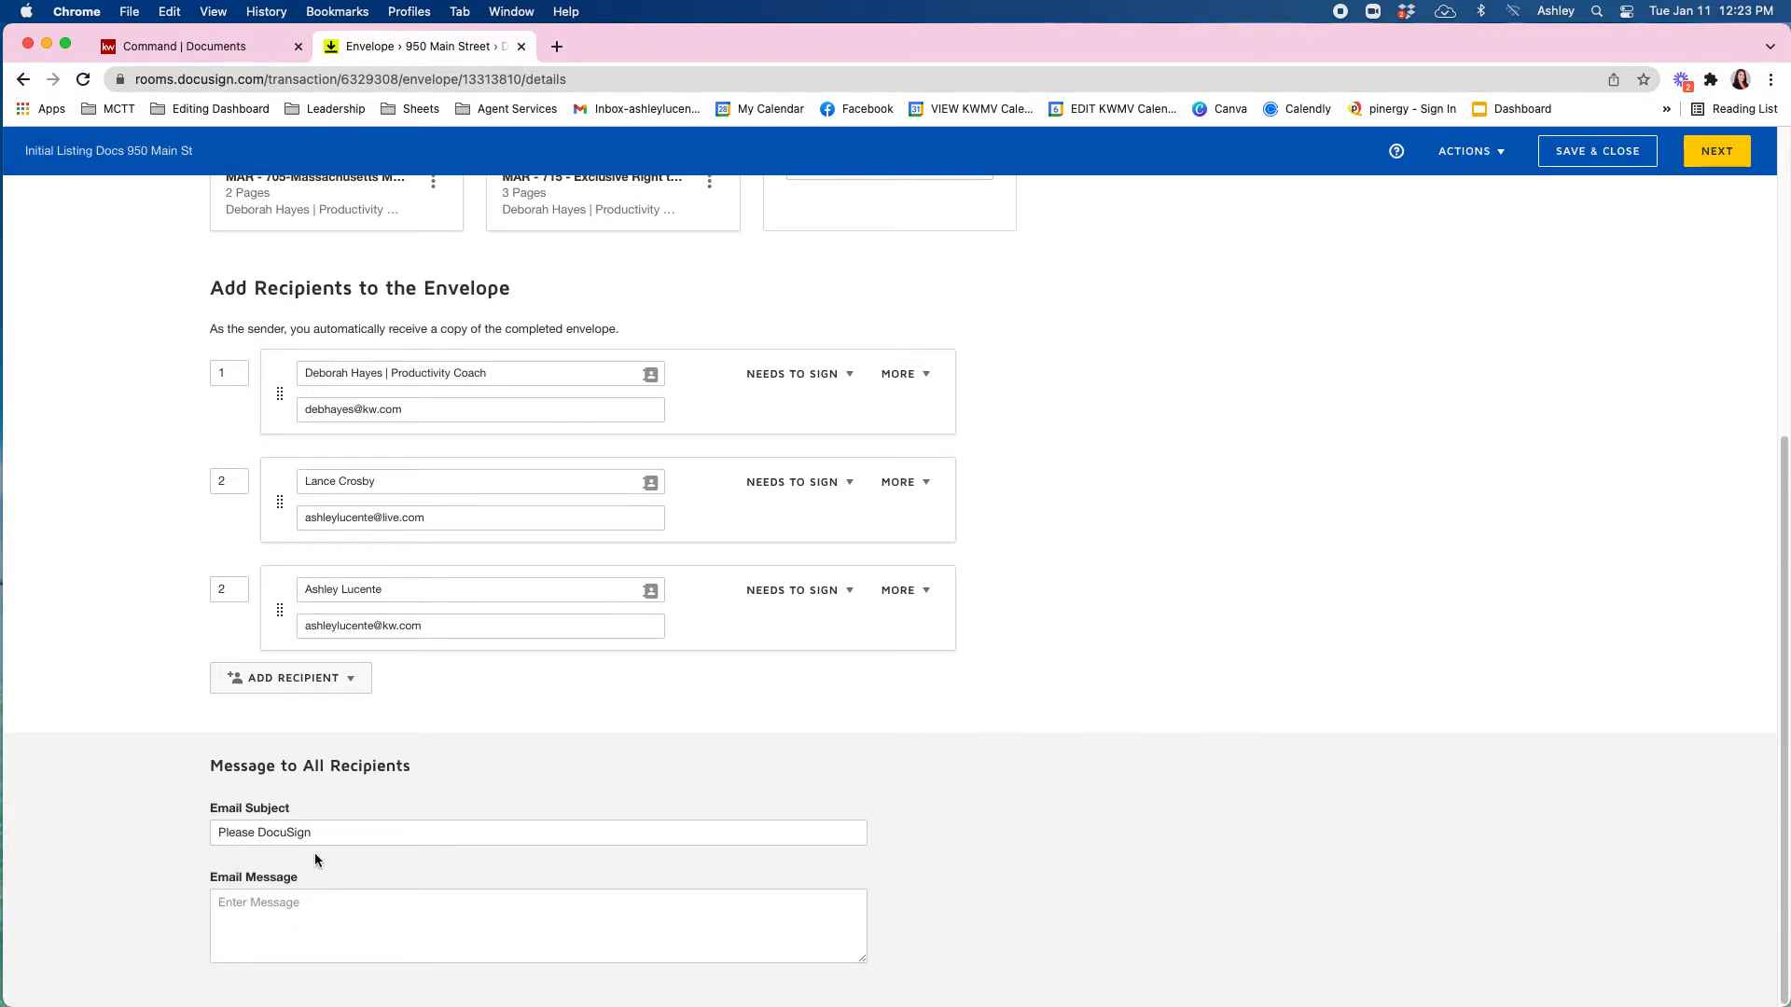
Enter a 'Listing Documents- Please Sign' subject and a message greeting the seller, thanking them, and signing off.
drag(329, 834, 171, 840)
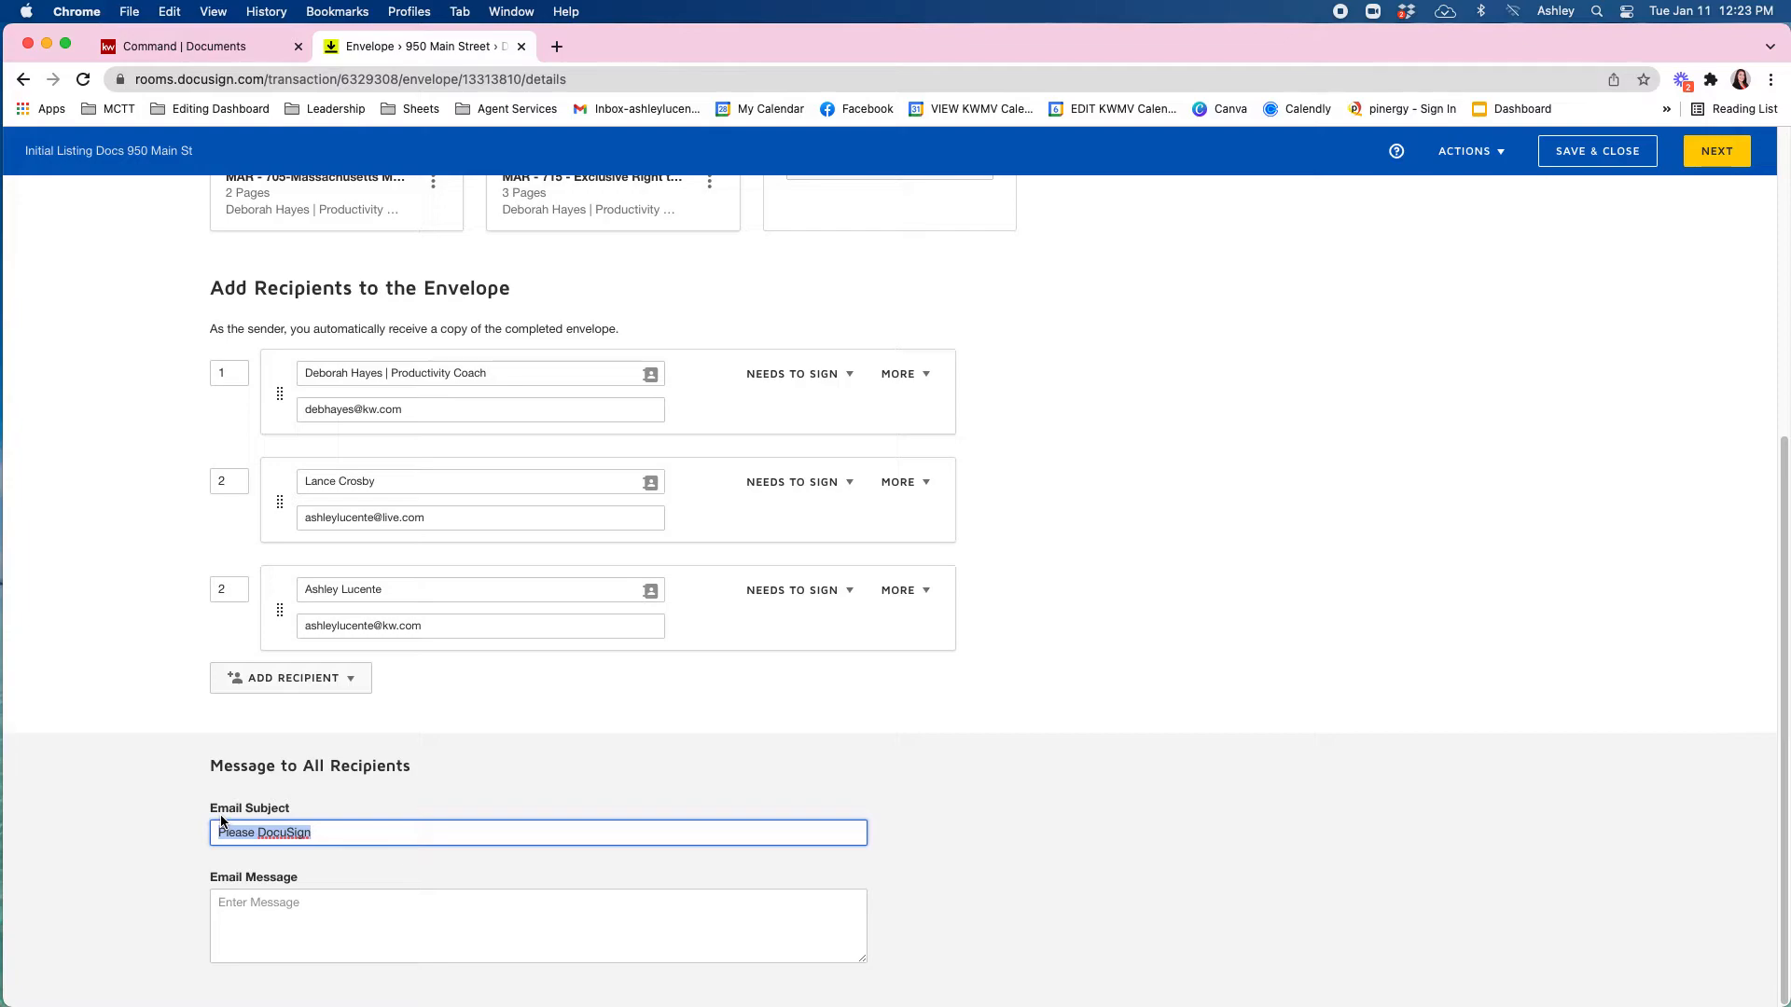
text(Listing Documents- Please S)
click(243, 898)
text(Hi Ash)
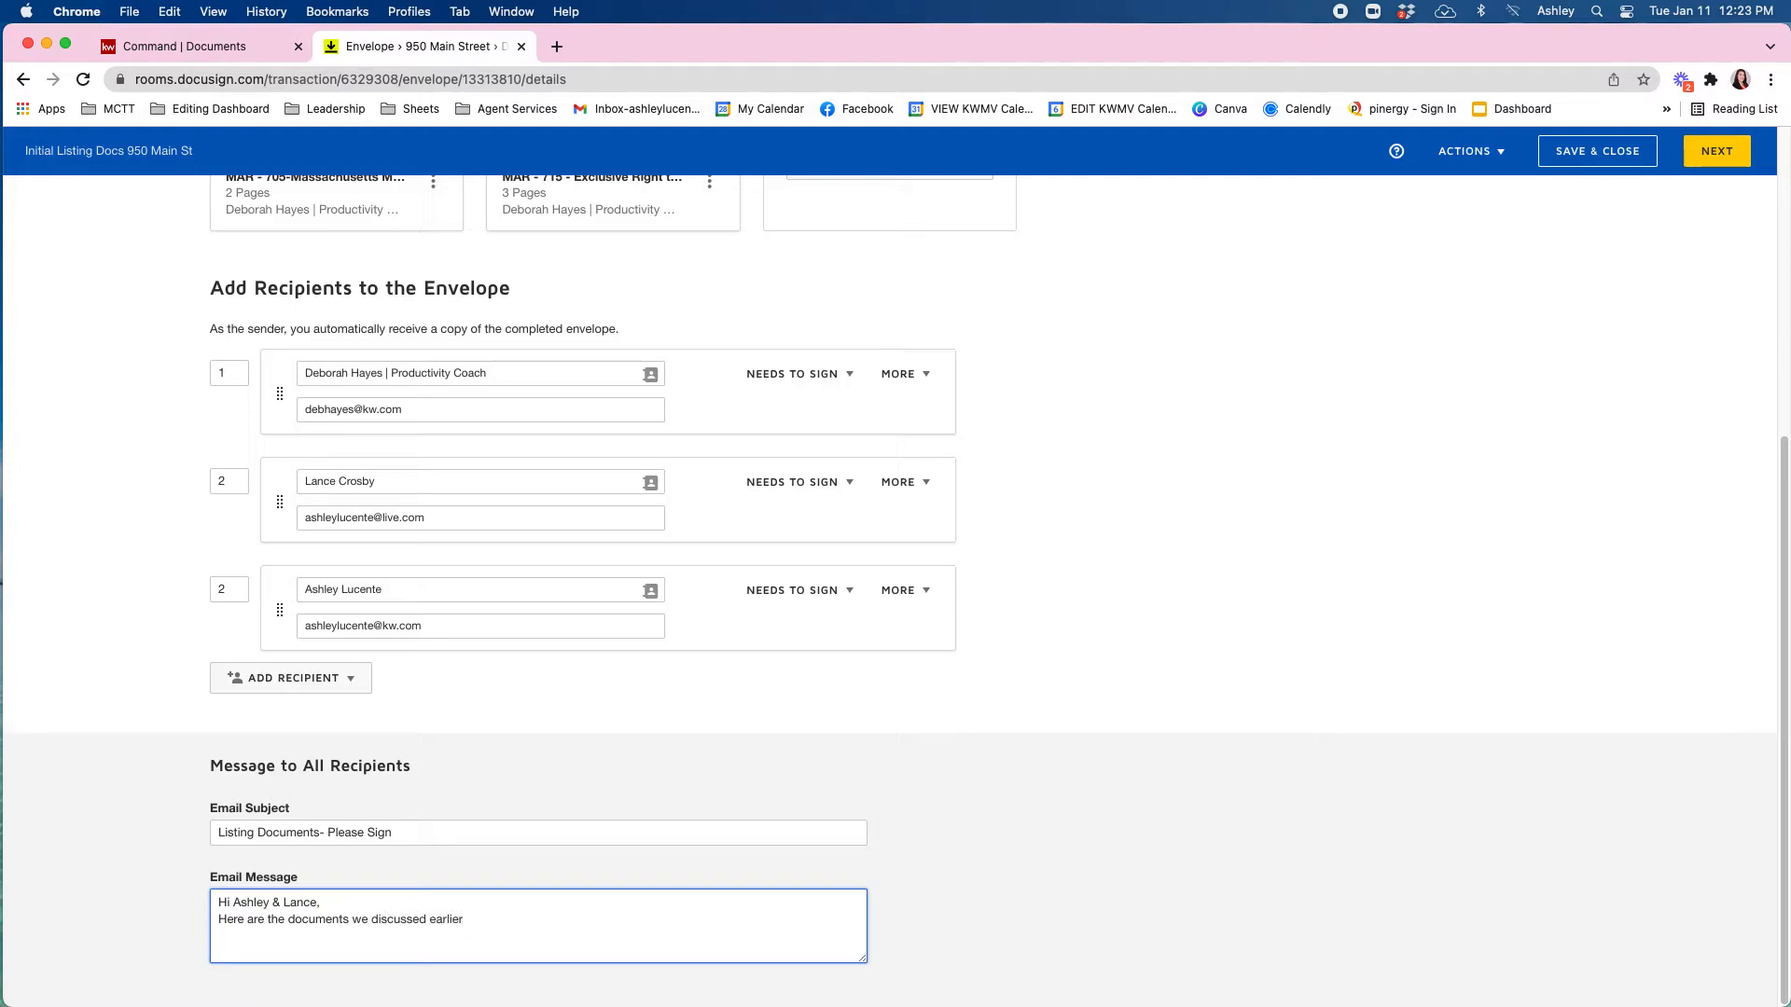
text(gn at your earliest convenience. Thank you! )
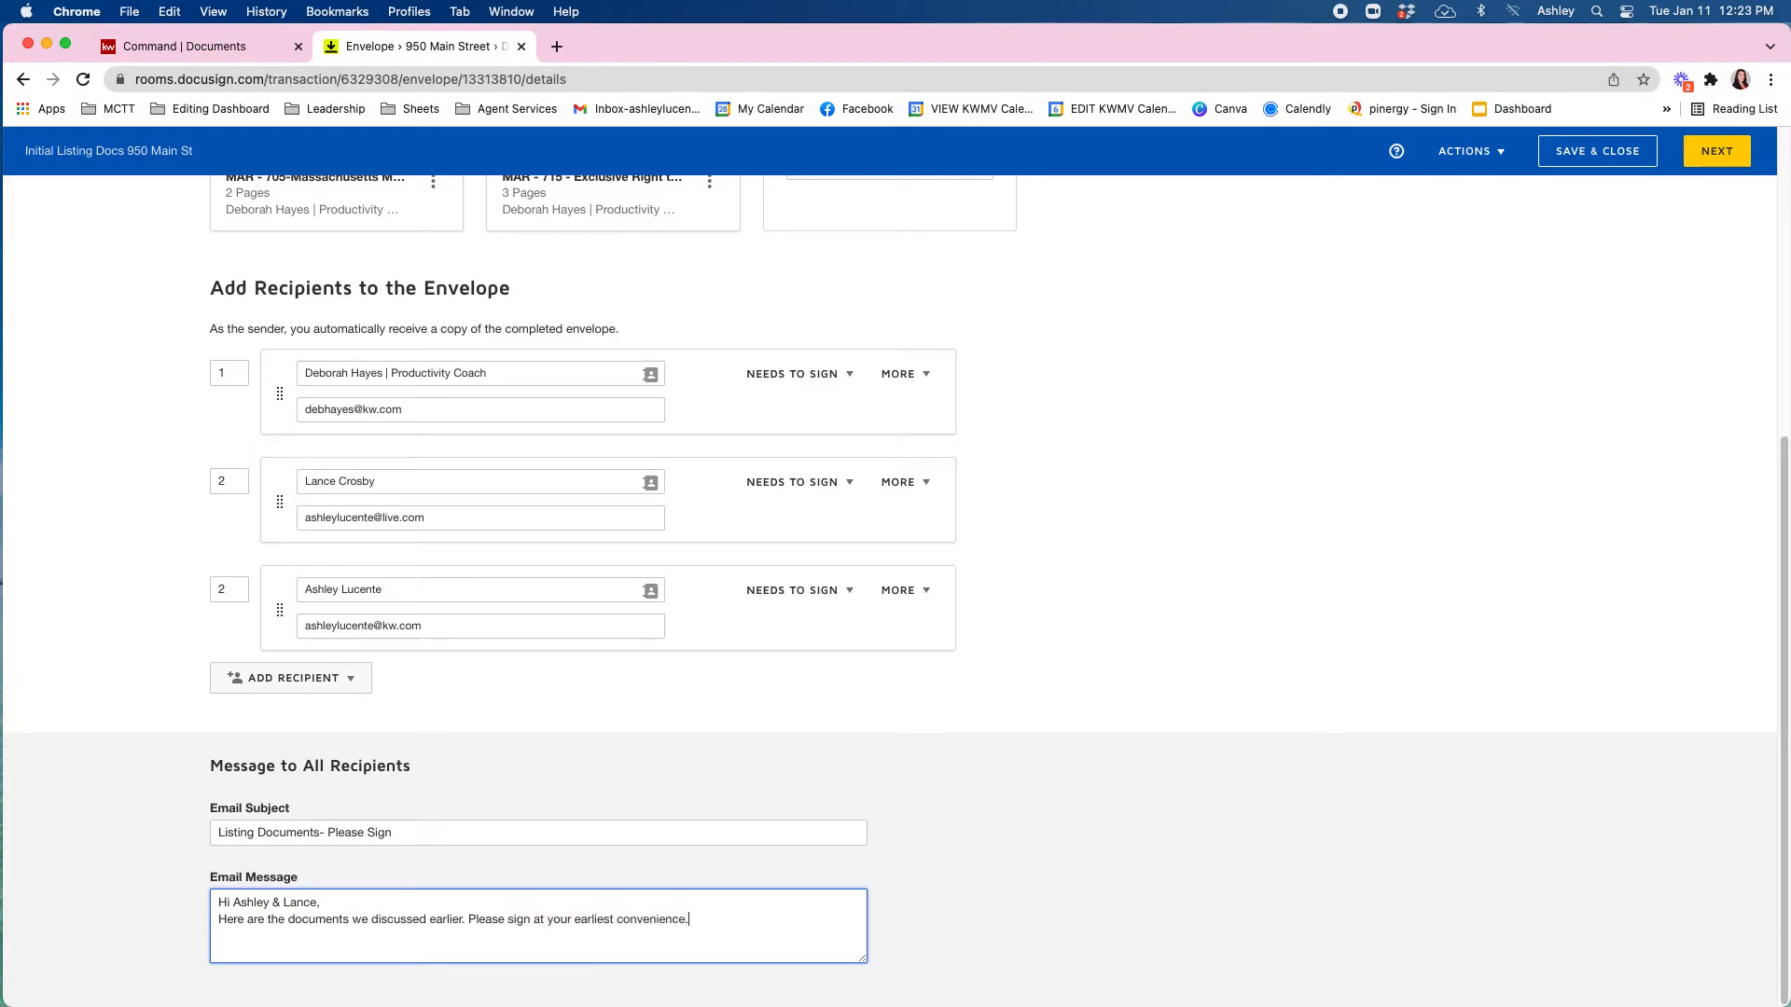
text(Deb)
scroll(836, 860, up, 3)
scroll(887, 866, down, 3)
Go to field placement and place a Signature field on the licensee's line for the licensee.
click(1719, 156)
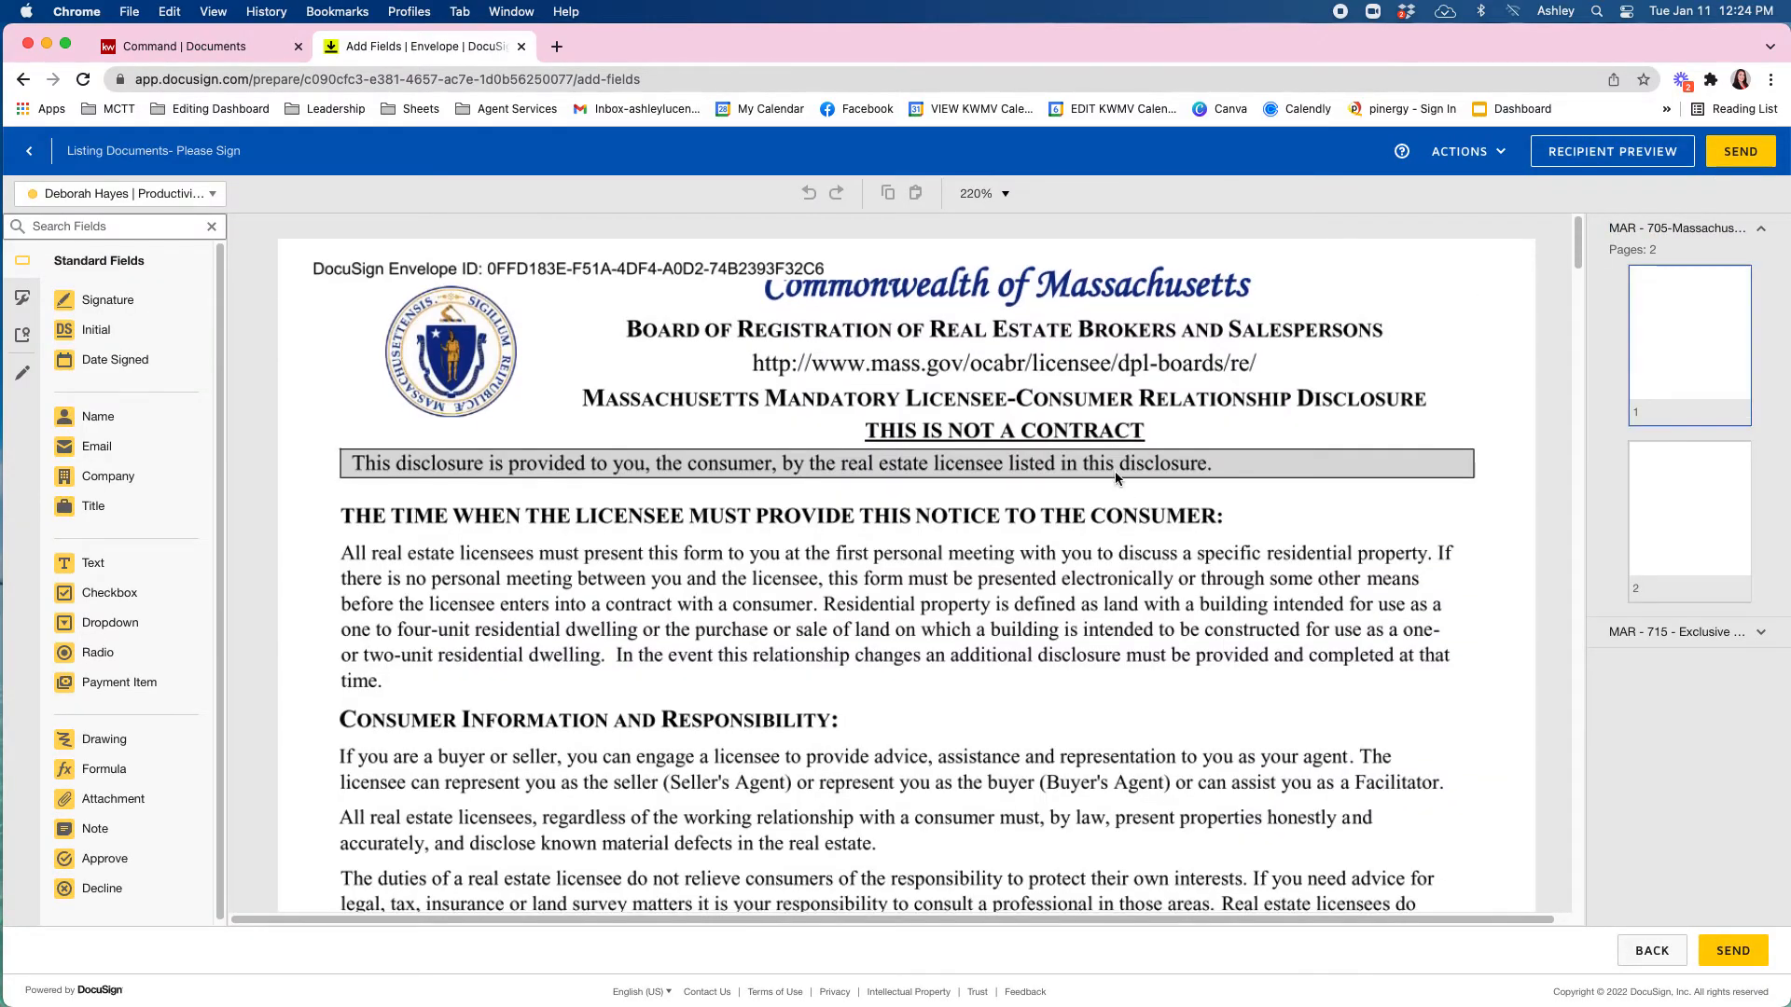
scroll(1115, 472, down, 5)
scroll(1116, 472, down, 5)
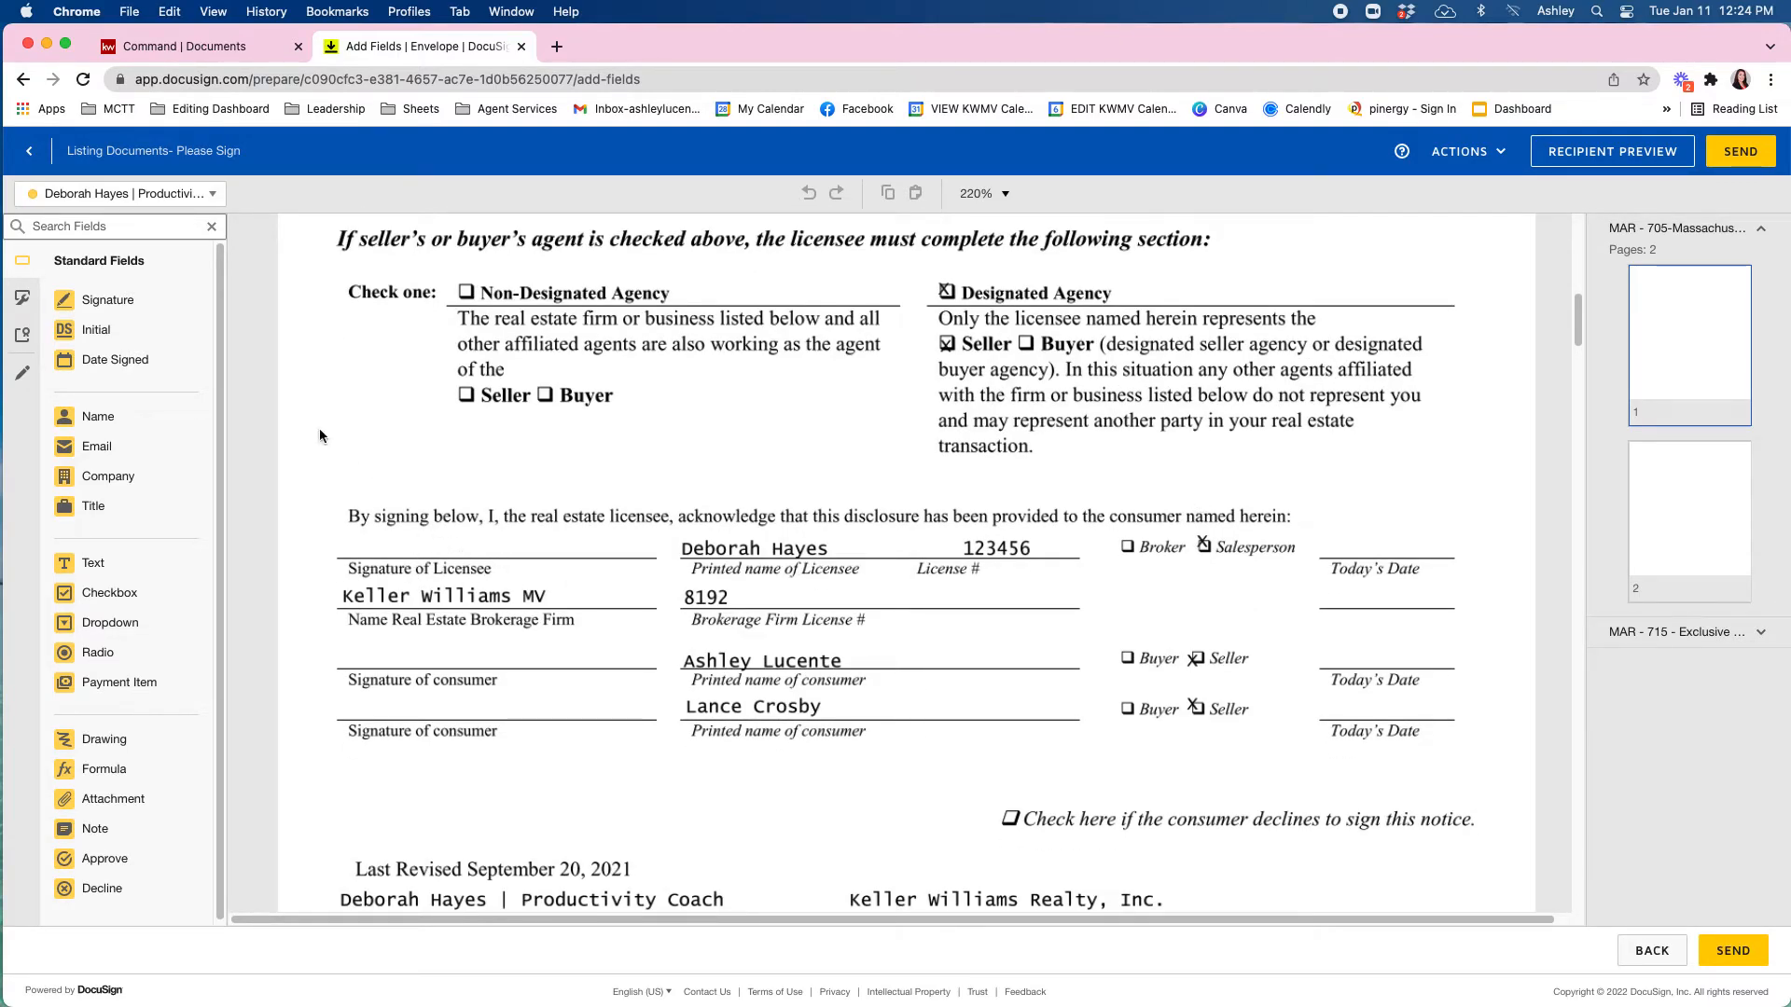
click(100, 197)
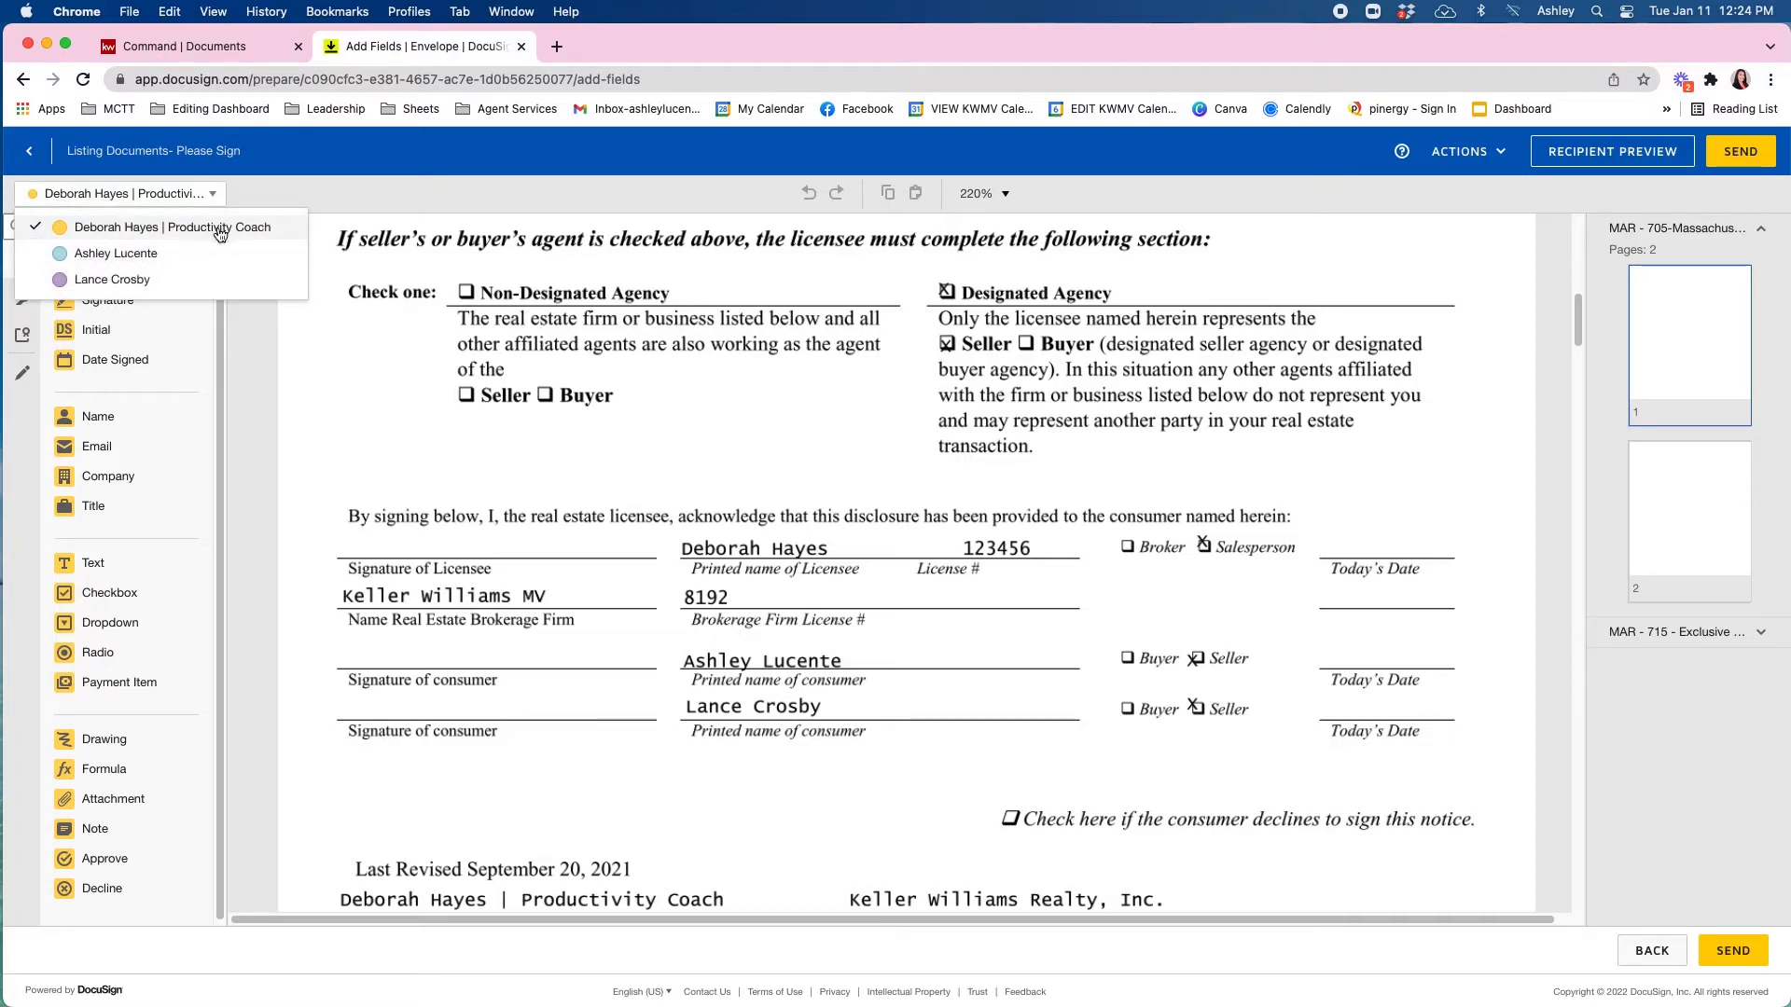
click(164, 204)
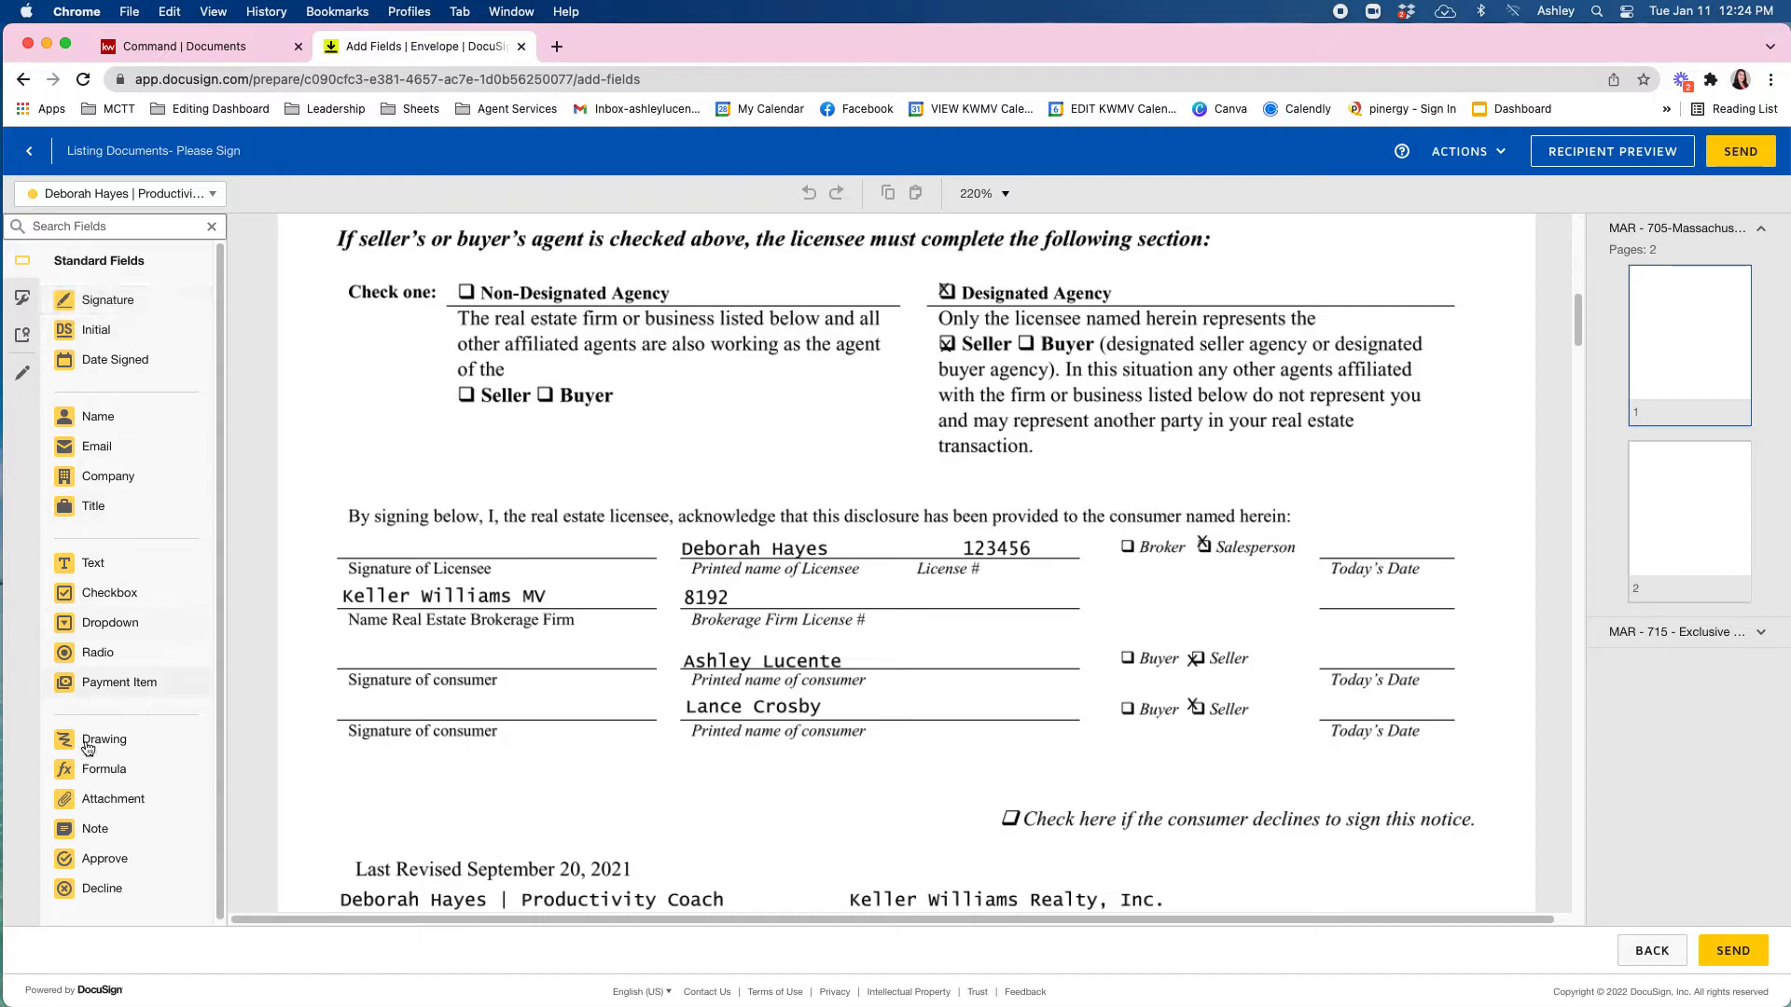
mouse_move(95, 306)
mouse_down()
mouse_move(375, 378)
mouse_move(393, 473)
mouse_move(372, 497)
mouse_move(454, 503)
mouse_move(435, 528)
mouse_up()
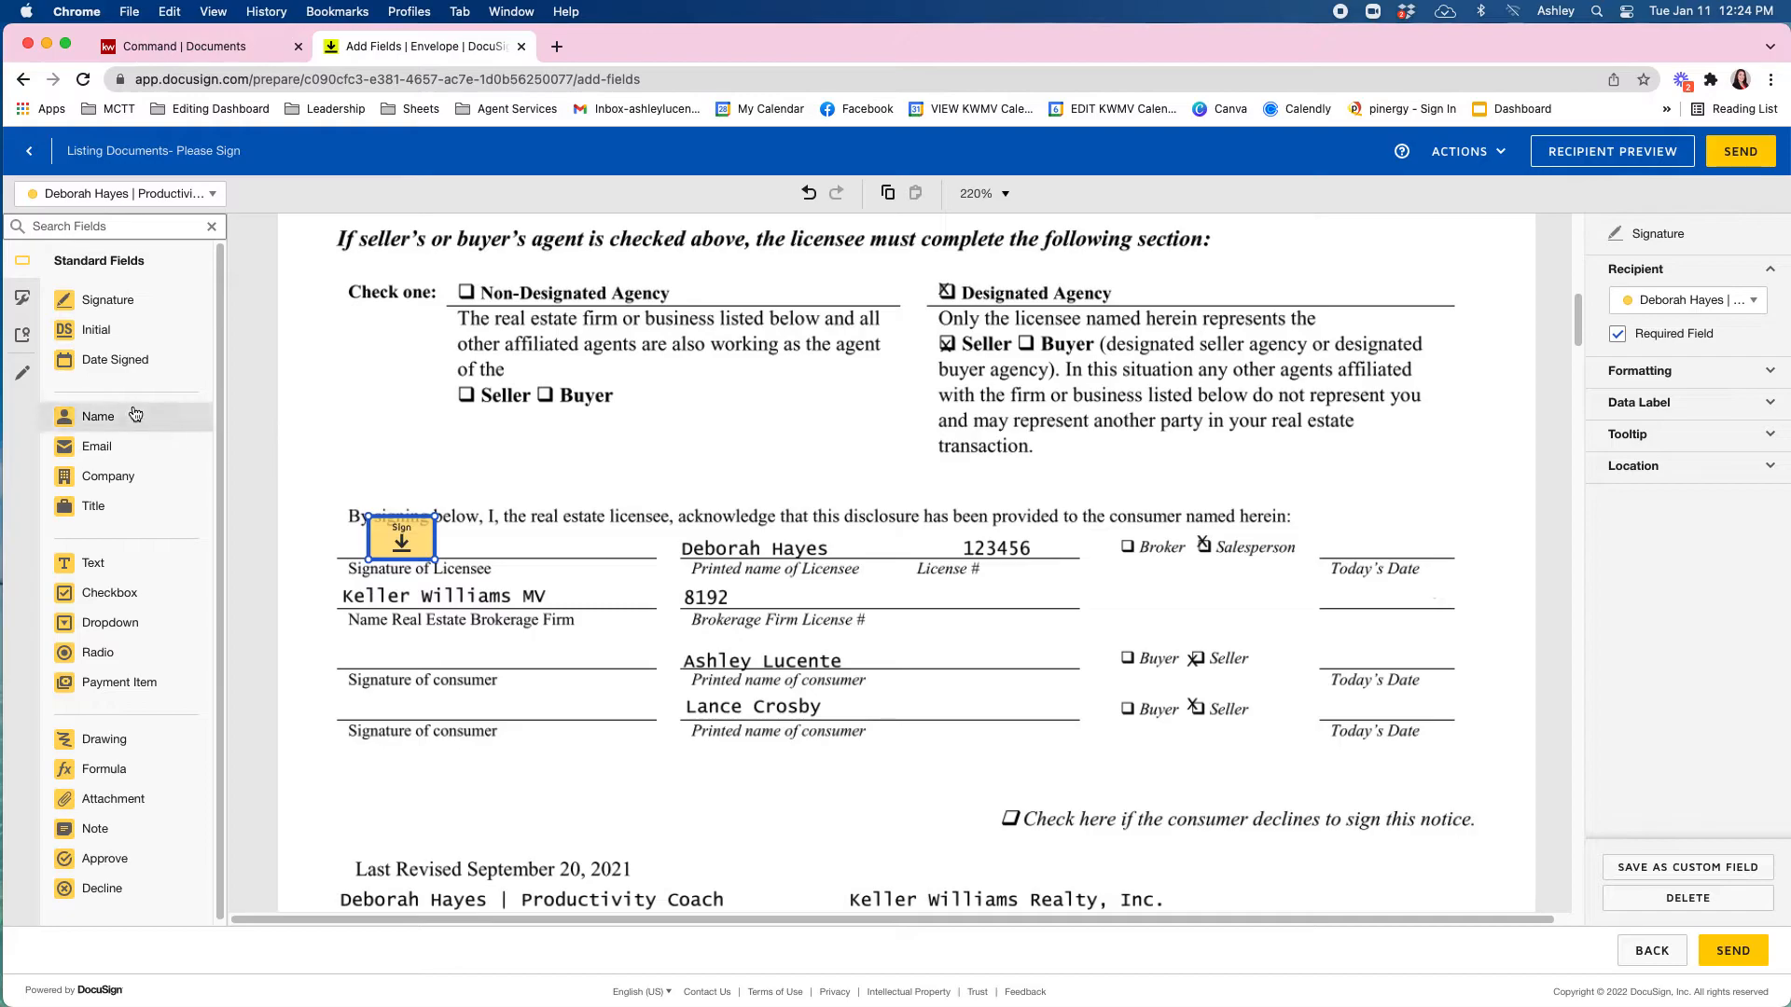
Add a Date Signed field on the licensee's date line, formatted in Arial Narrow.
click(119, 361)
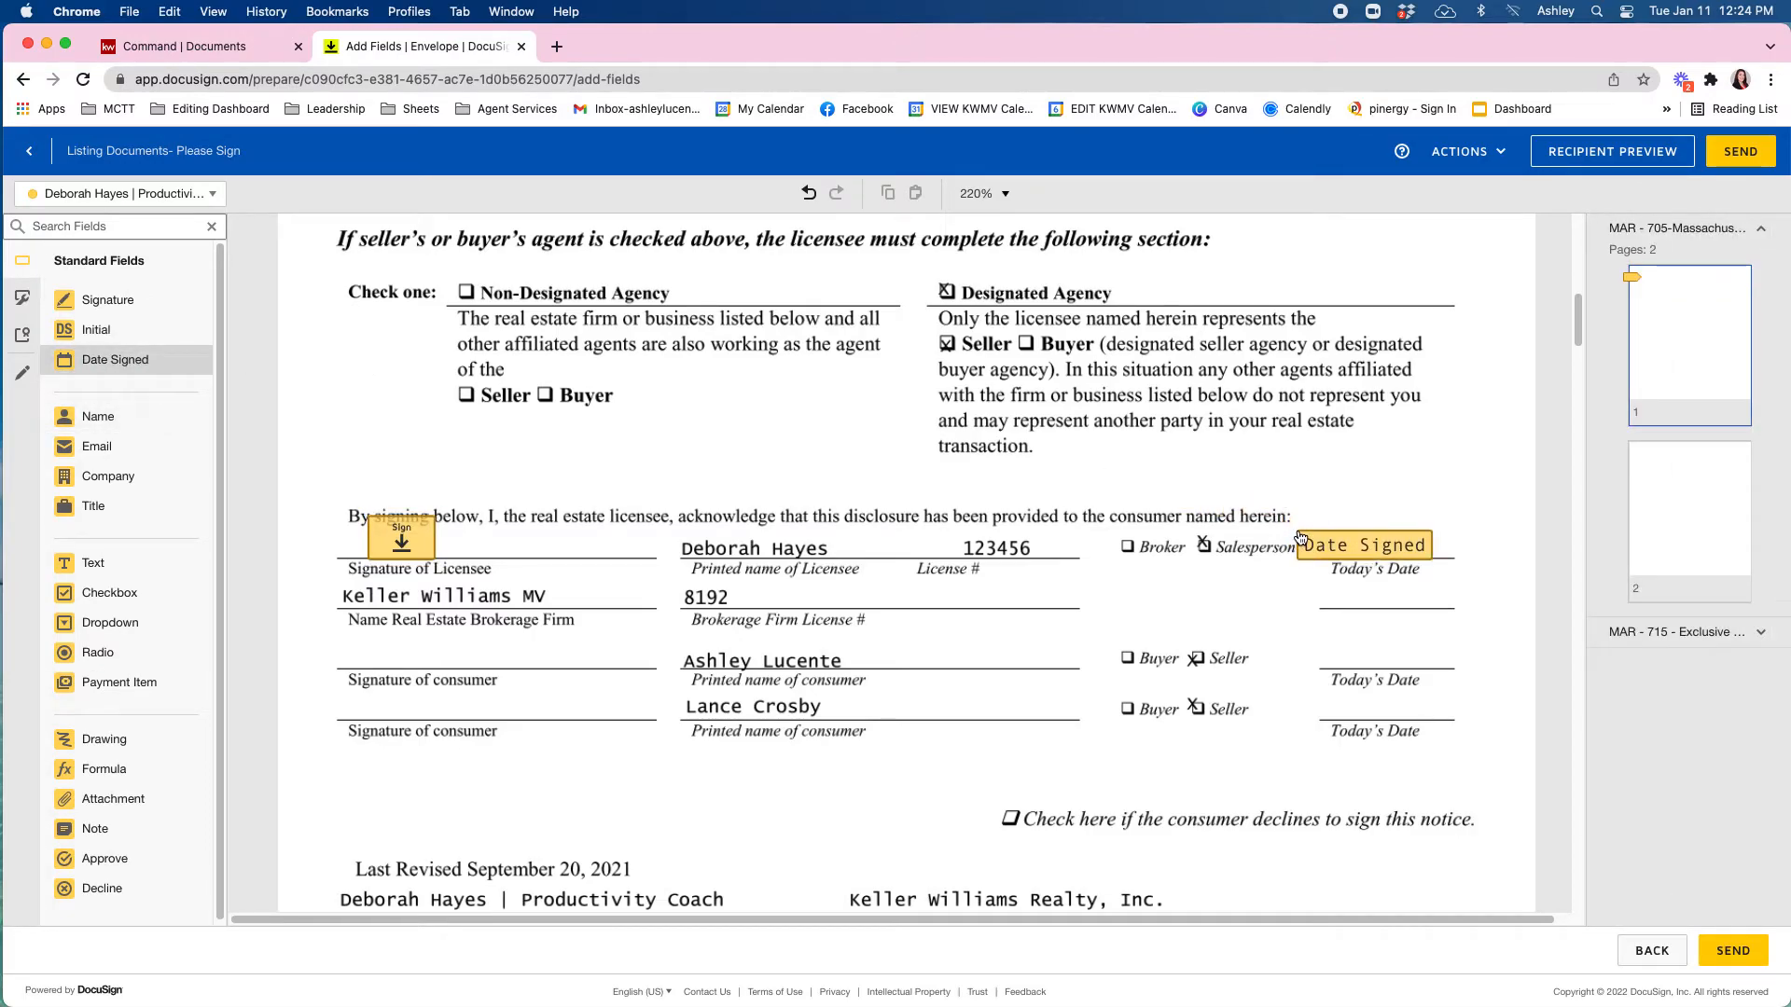
click(1299, 538)
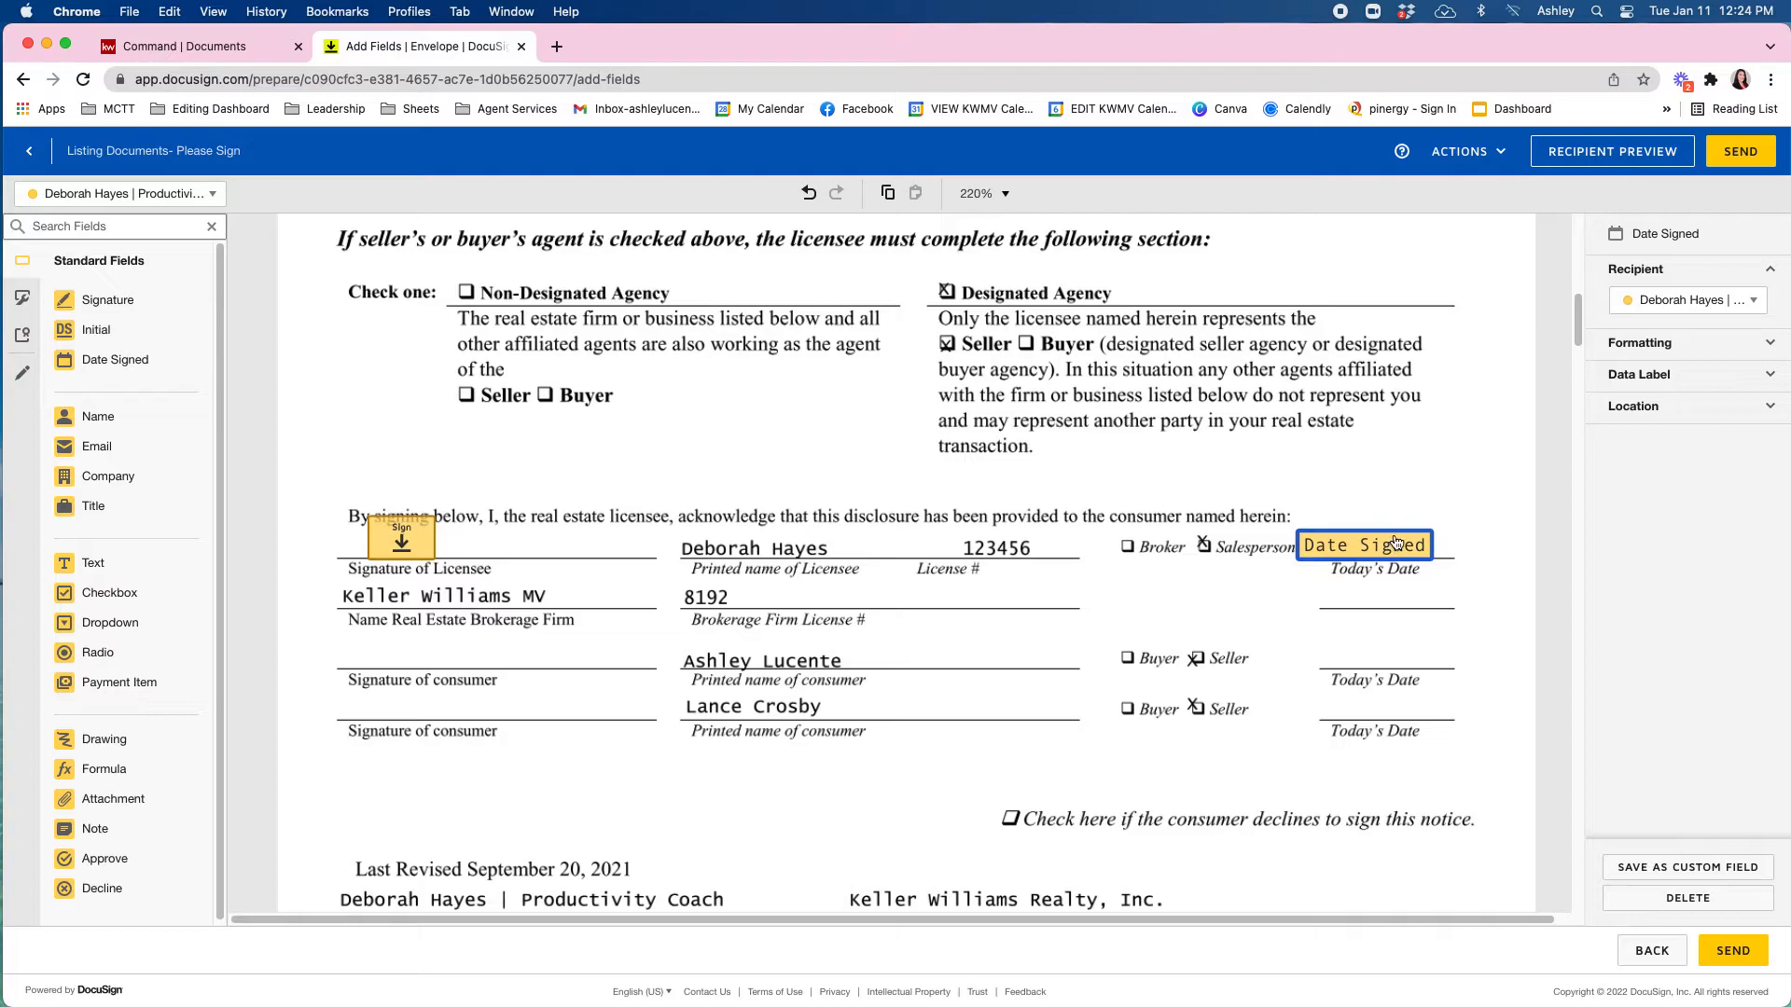
click(1646, 346)
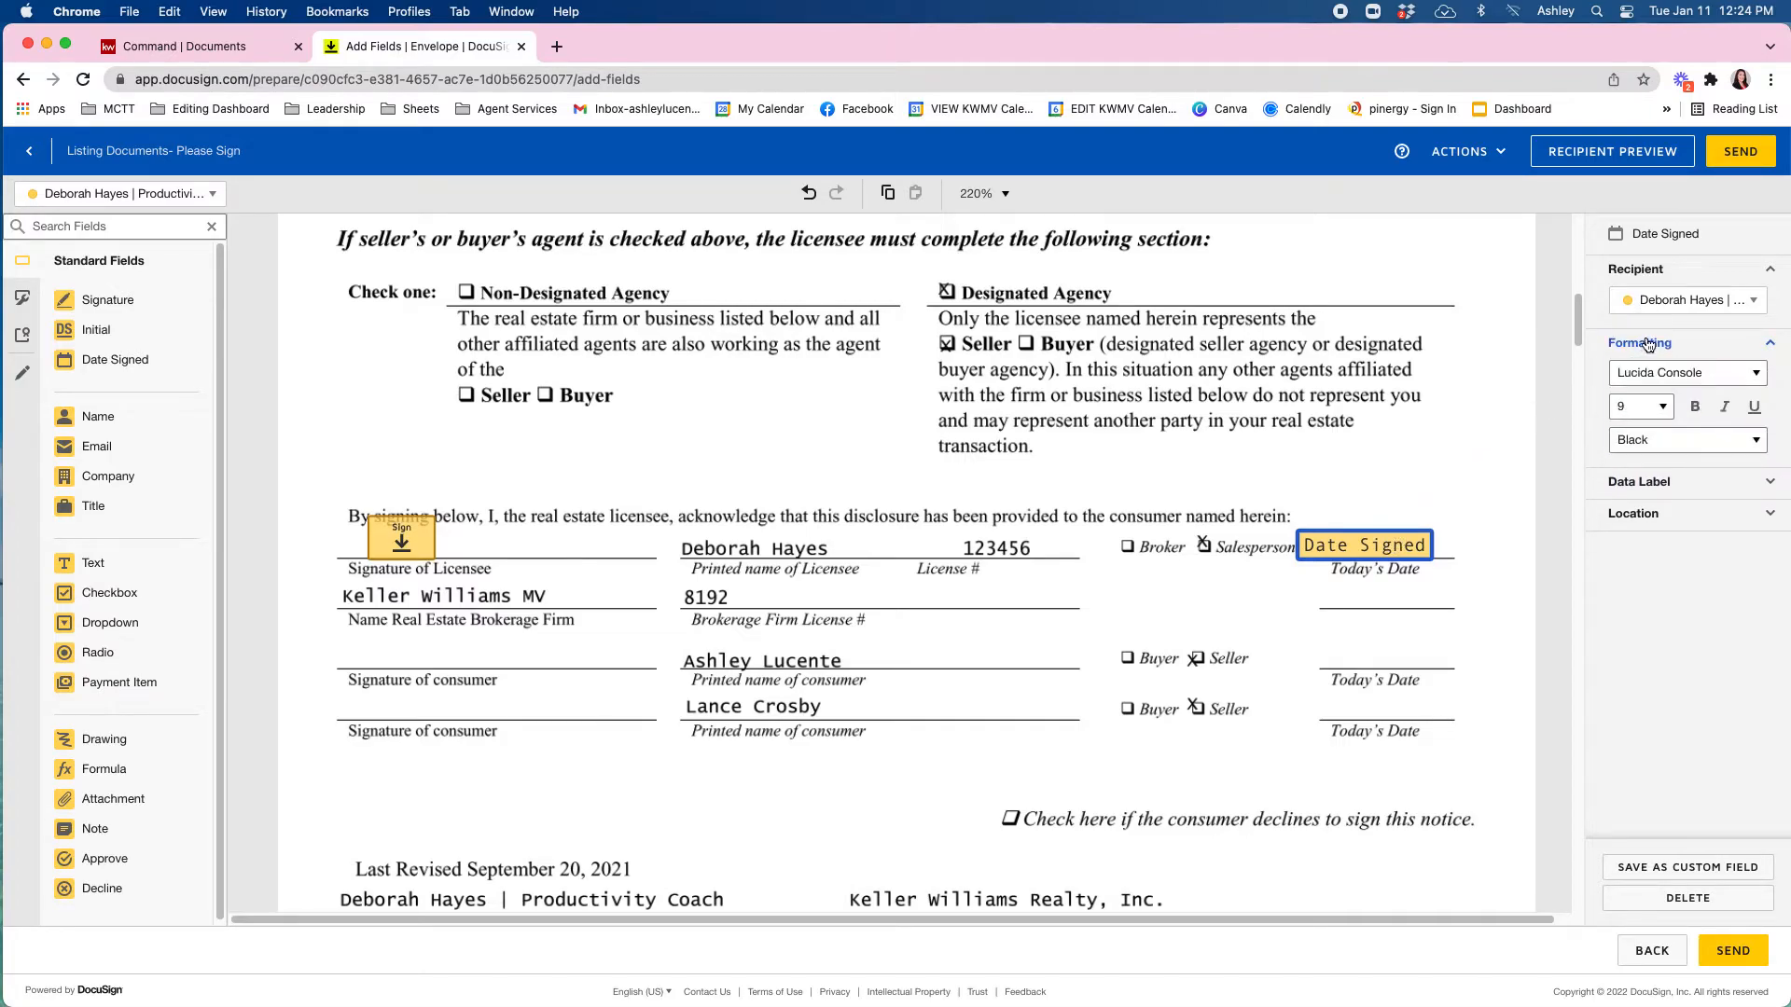
click(1688, 377)
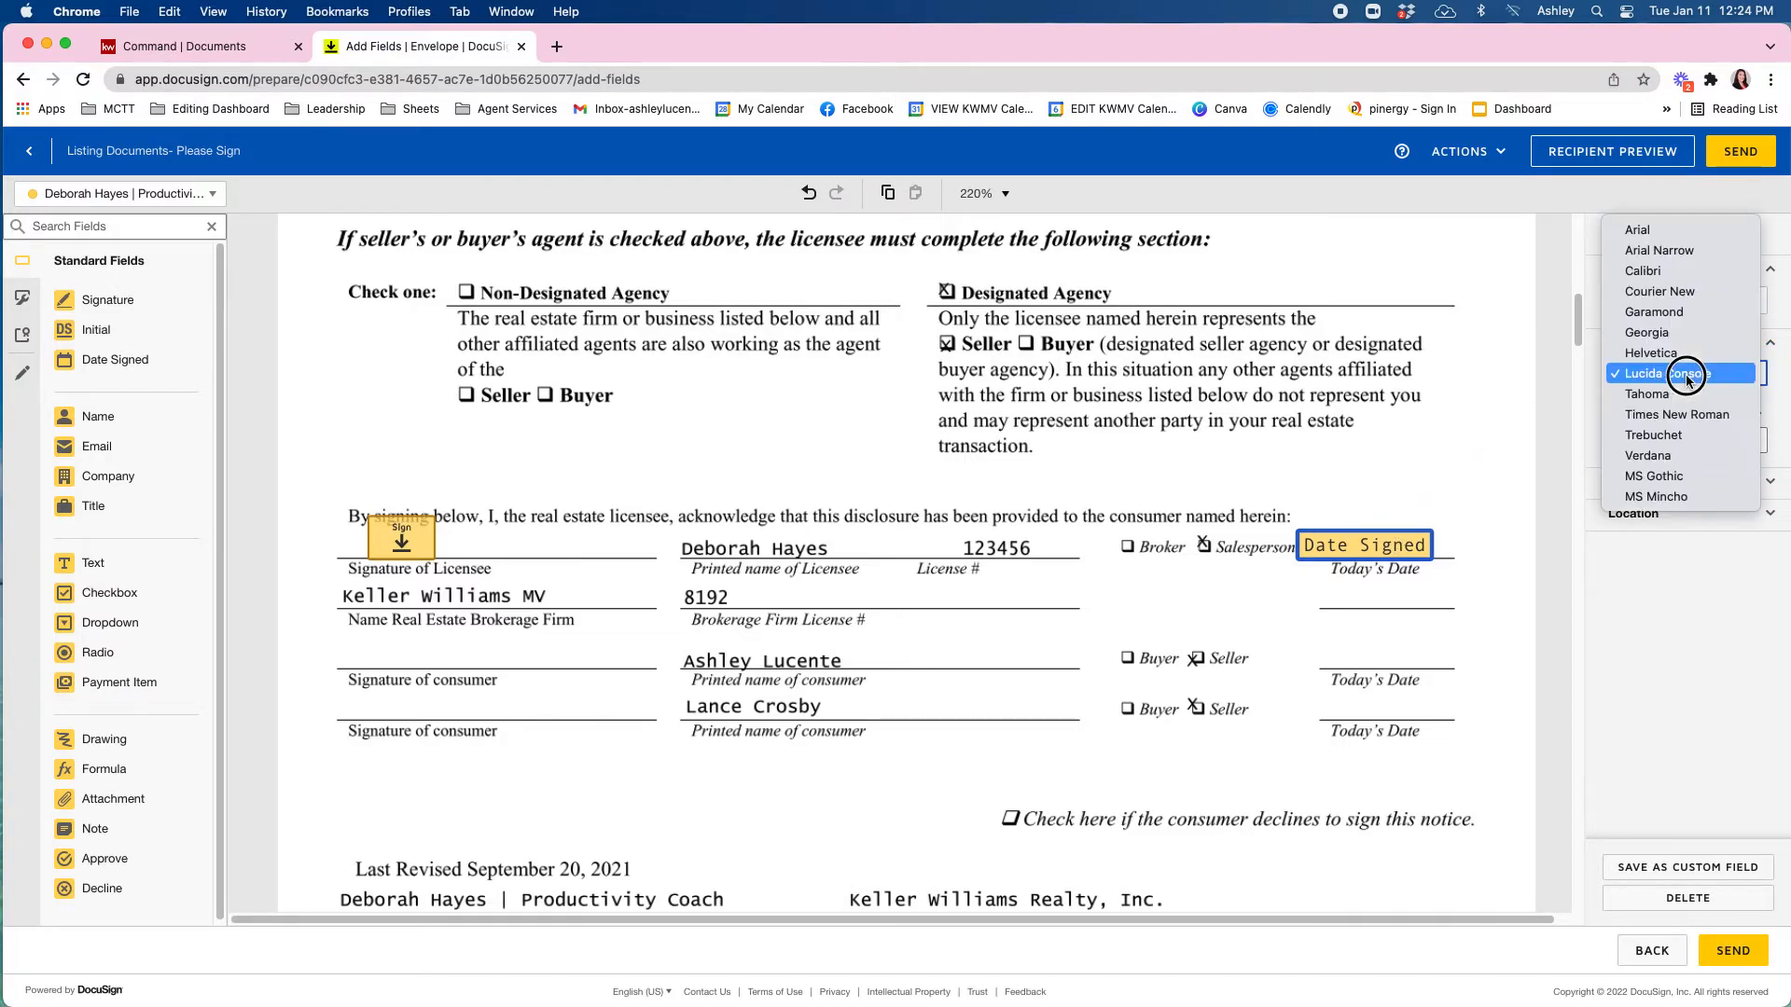
click(1681, 252)
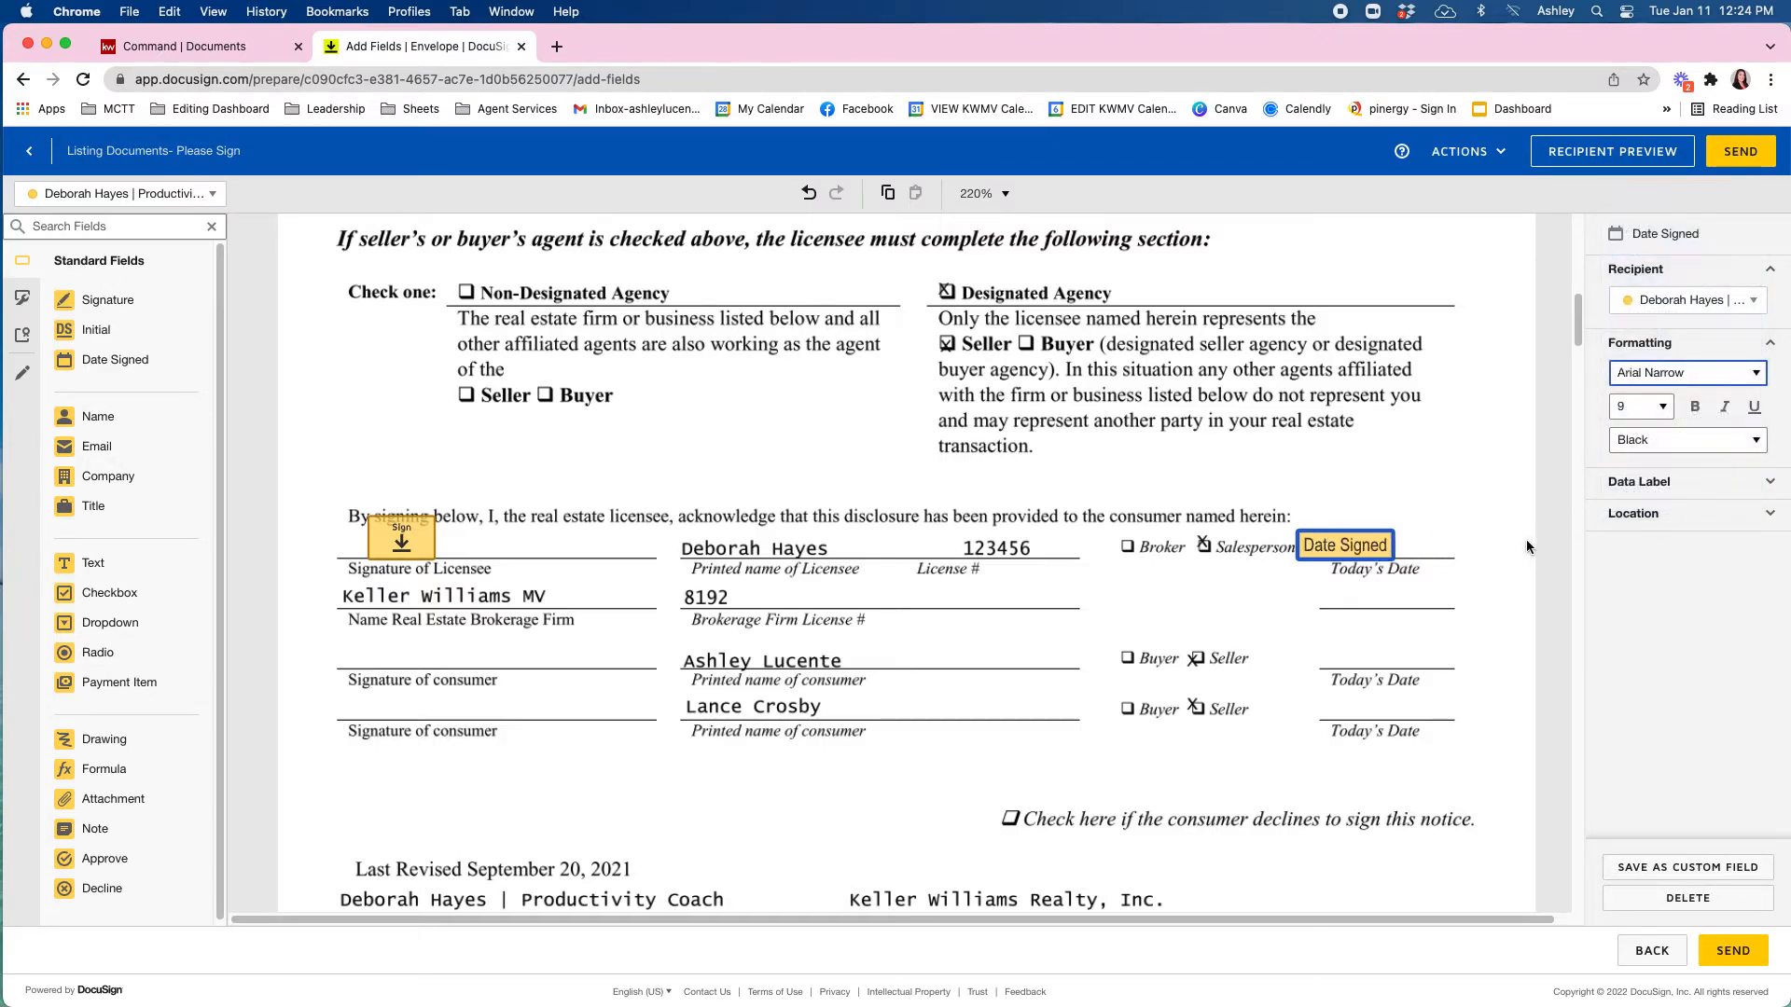
click(1425, 549)
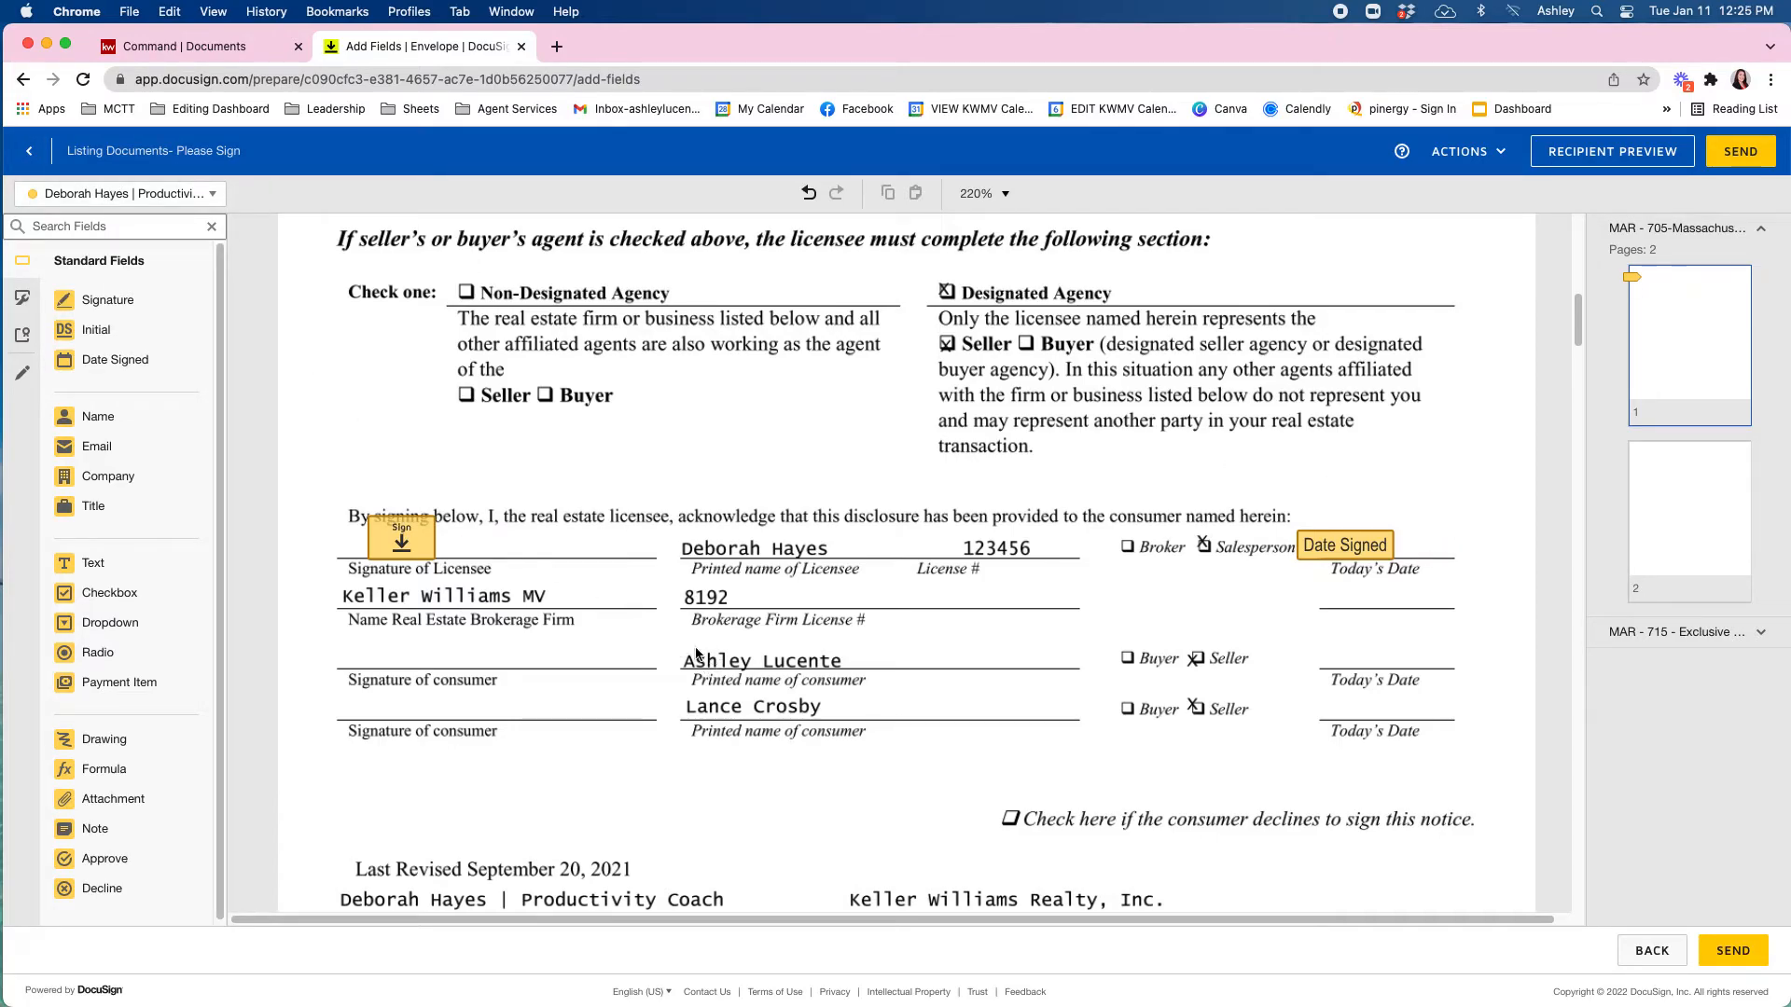
Place Signature and Date Signed fields on the first consumer's line, assigned to the first consumer.
click(168, 196)
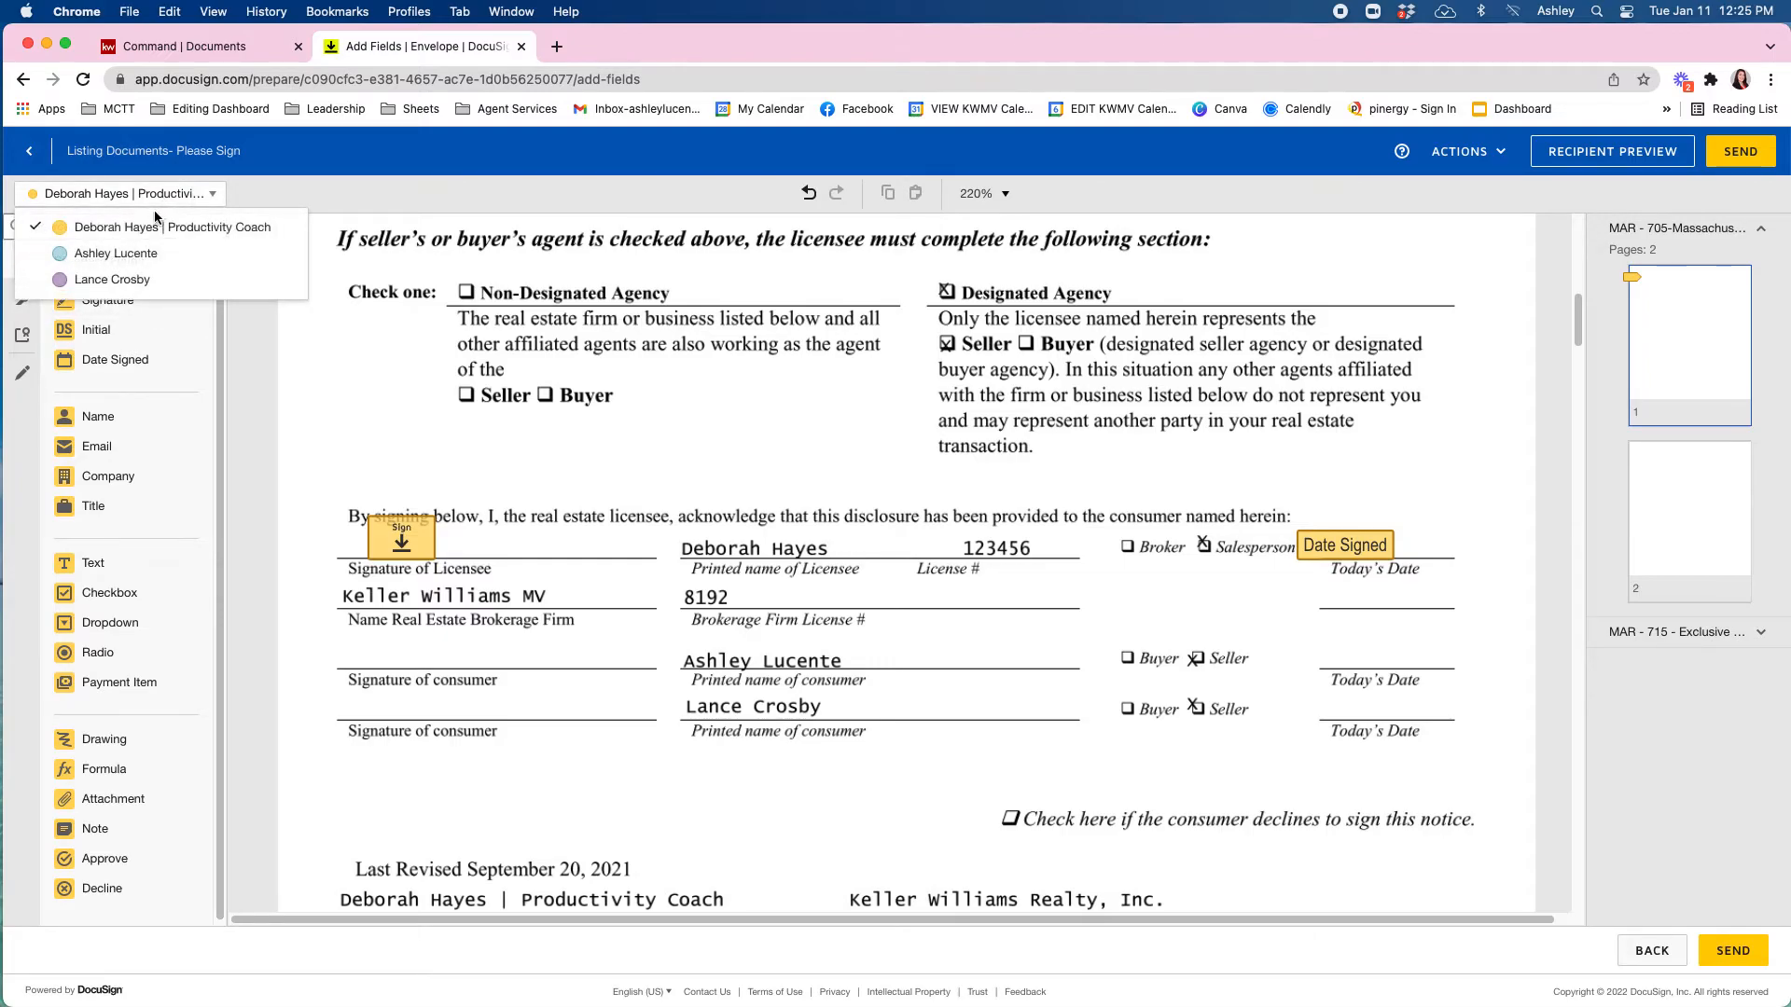
click(121, 255)
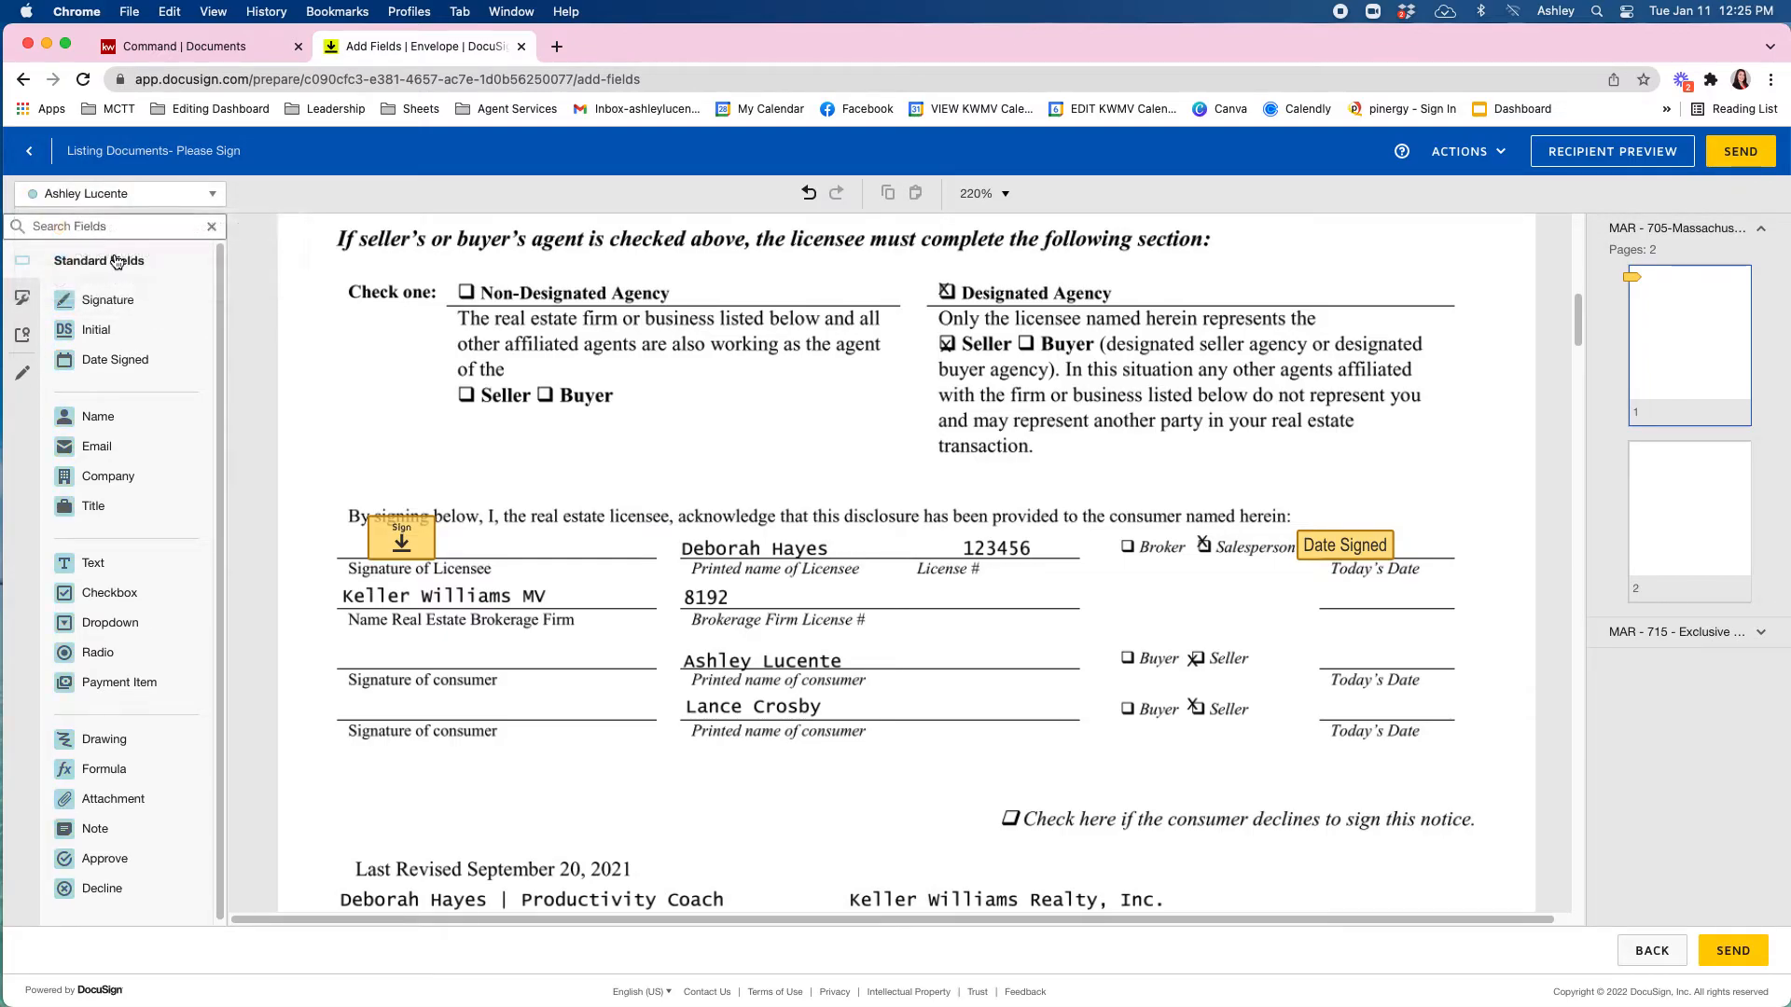
mouse_move(107, 296)
mouse_down()
mouse_move(279, 559)
mouse_move(399, 651)
mouse_up()
mouse_move(114, 359)
mouse_down()
mouse_move(1305, 616)
mouse_move(1306, 649)
mouse_up()
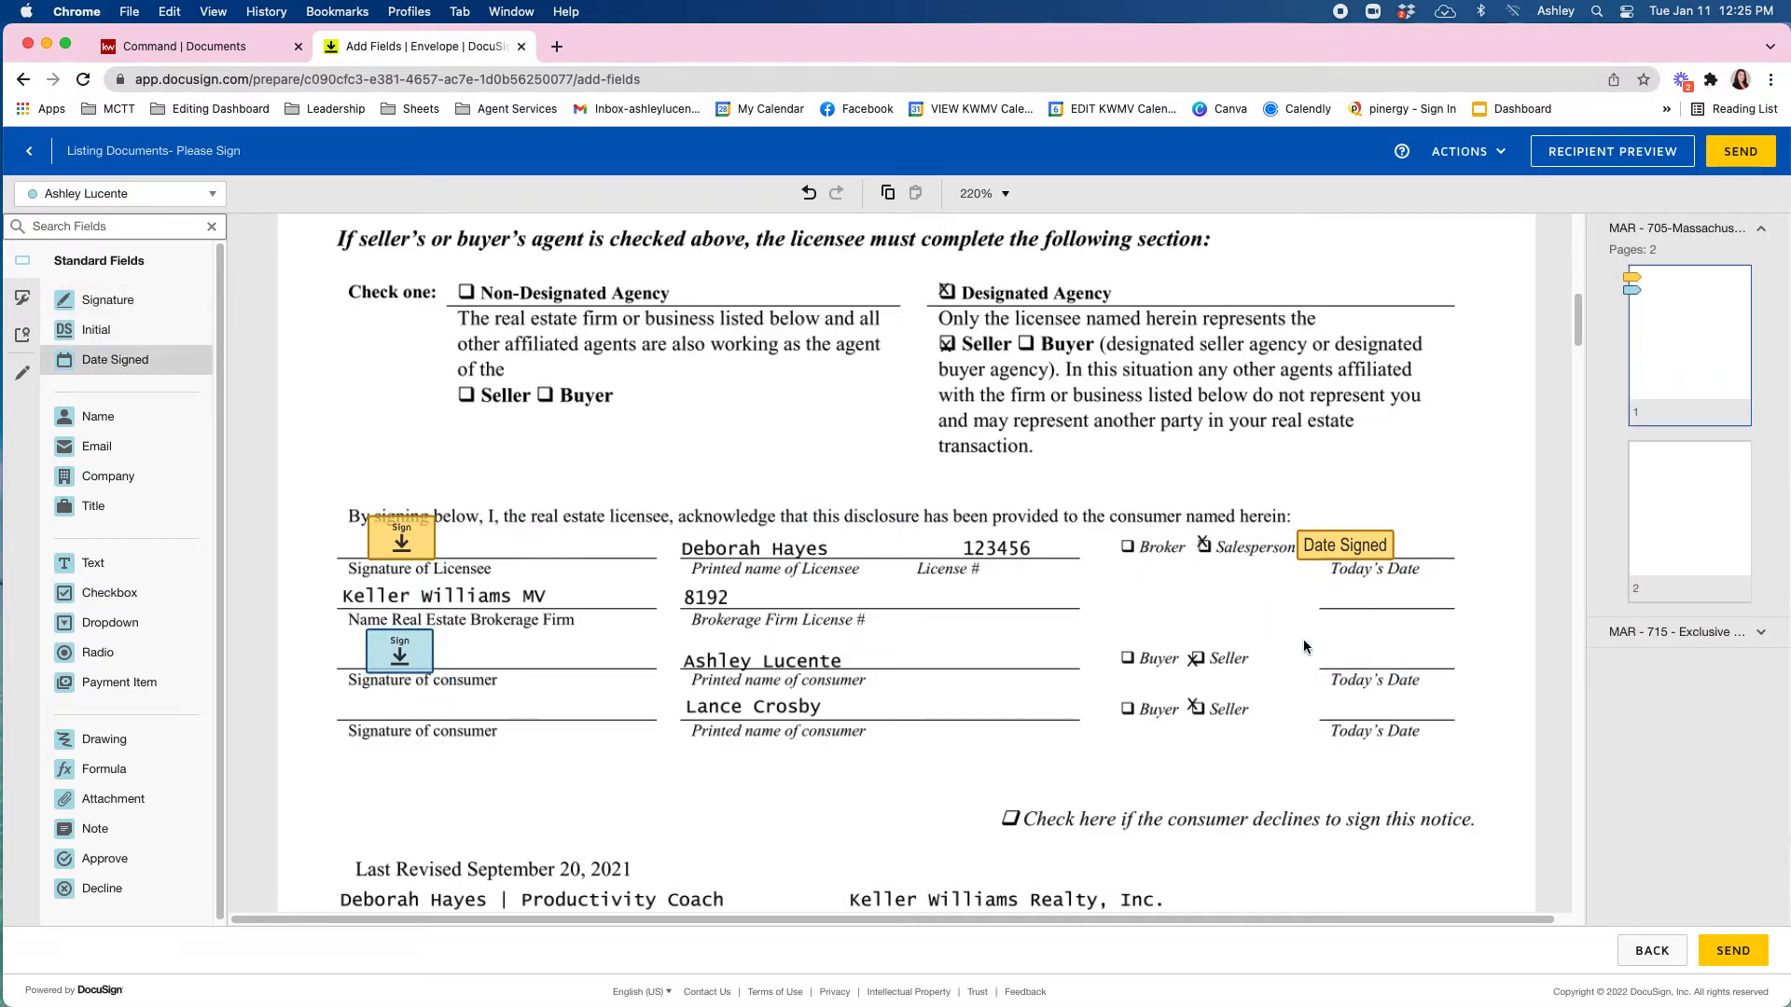
click(1420, 602)
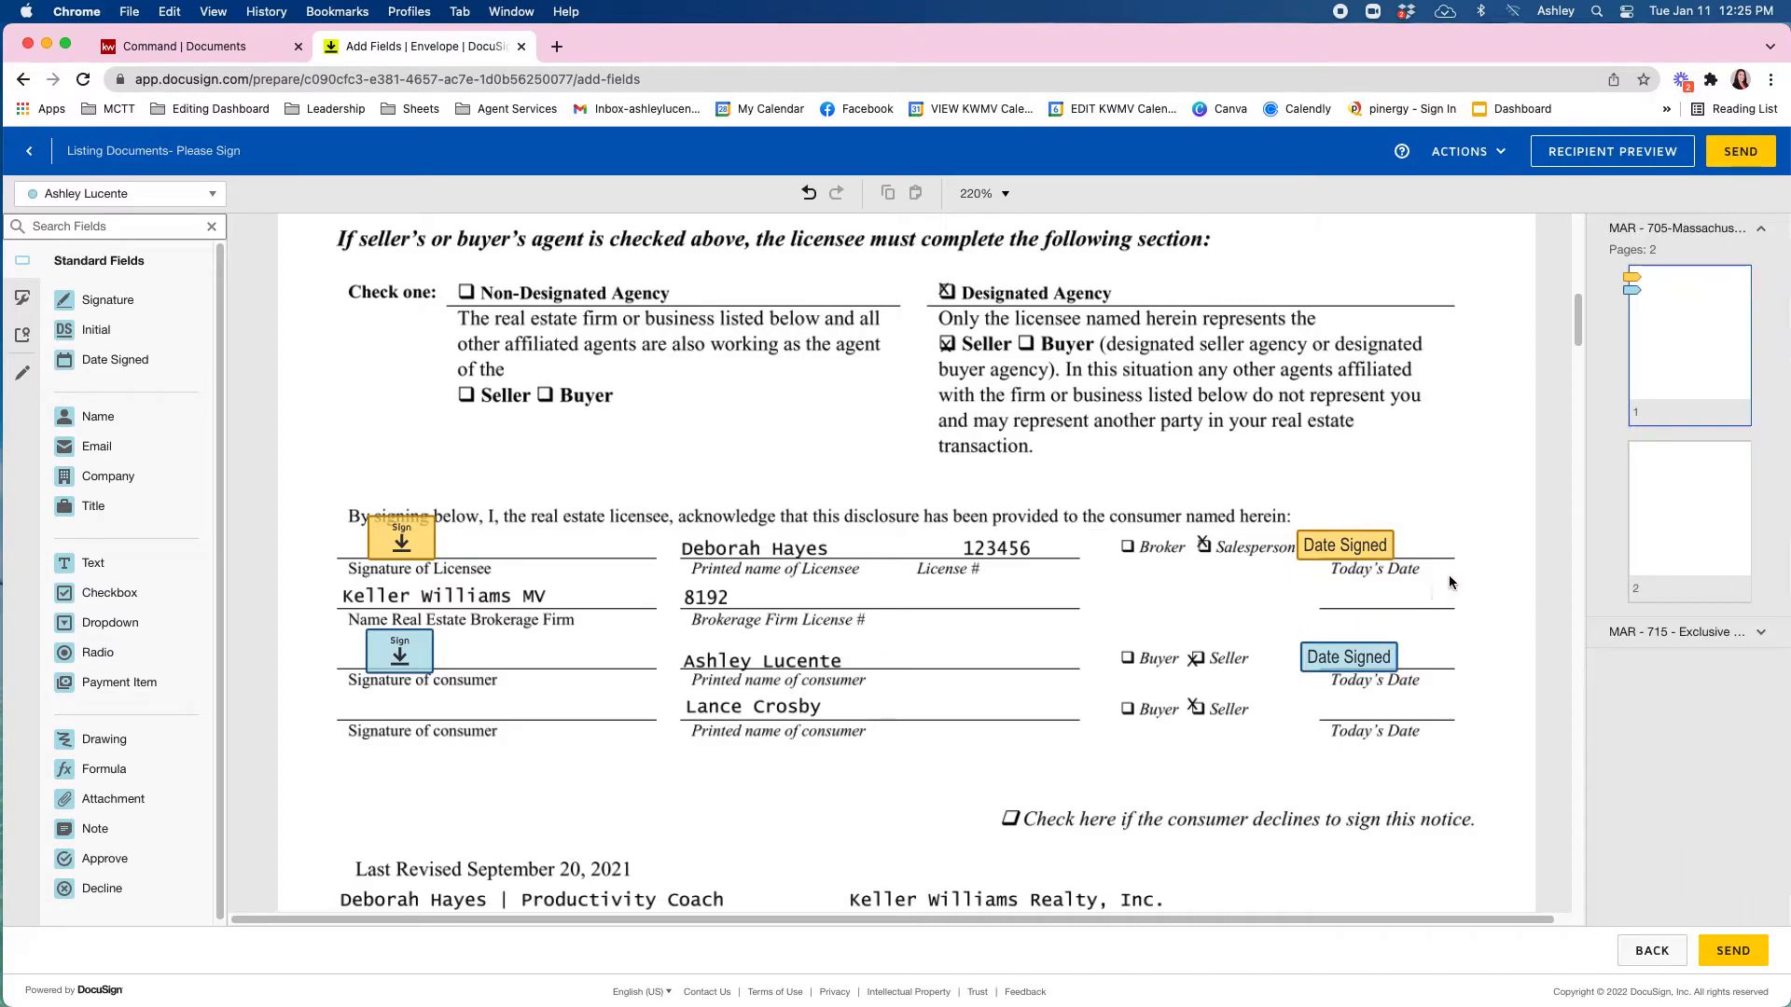
Duplicate that signature and date pair onto the second consumer's line and assign it to the second consumer.
mouse_move(1462, 590)
mouse_down()
mouse_move(1422, 638)
mouse_move(1302, 695)
mouse_move(354, 714)
mouse_up()
right_click(355, 713)
click(400, 682)
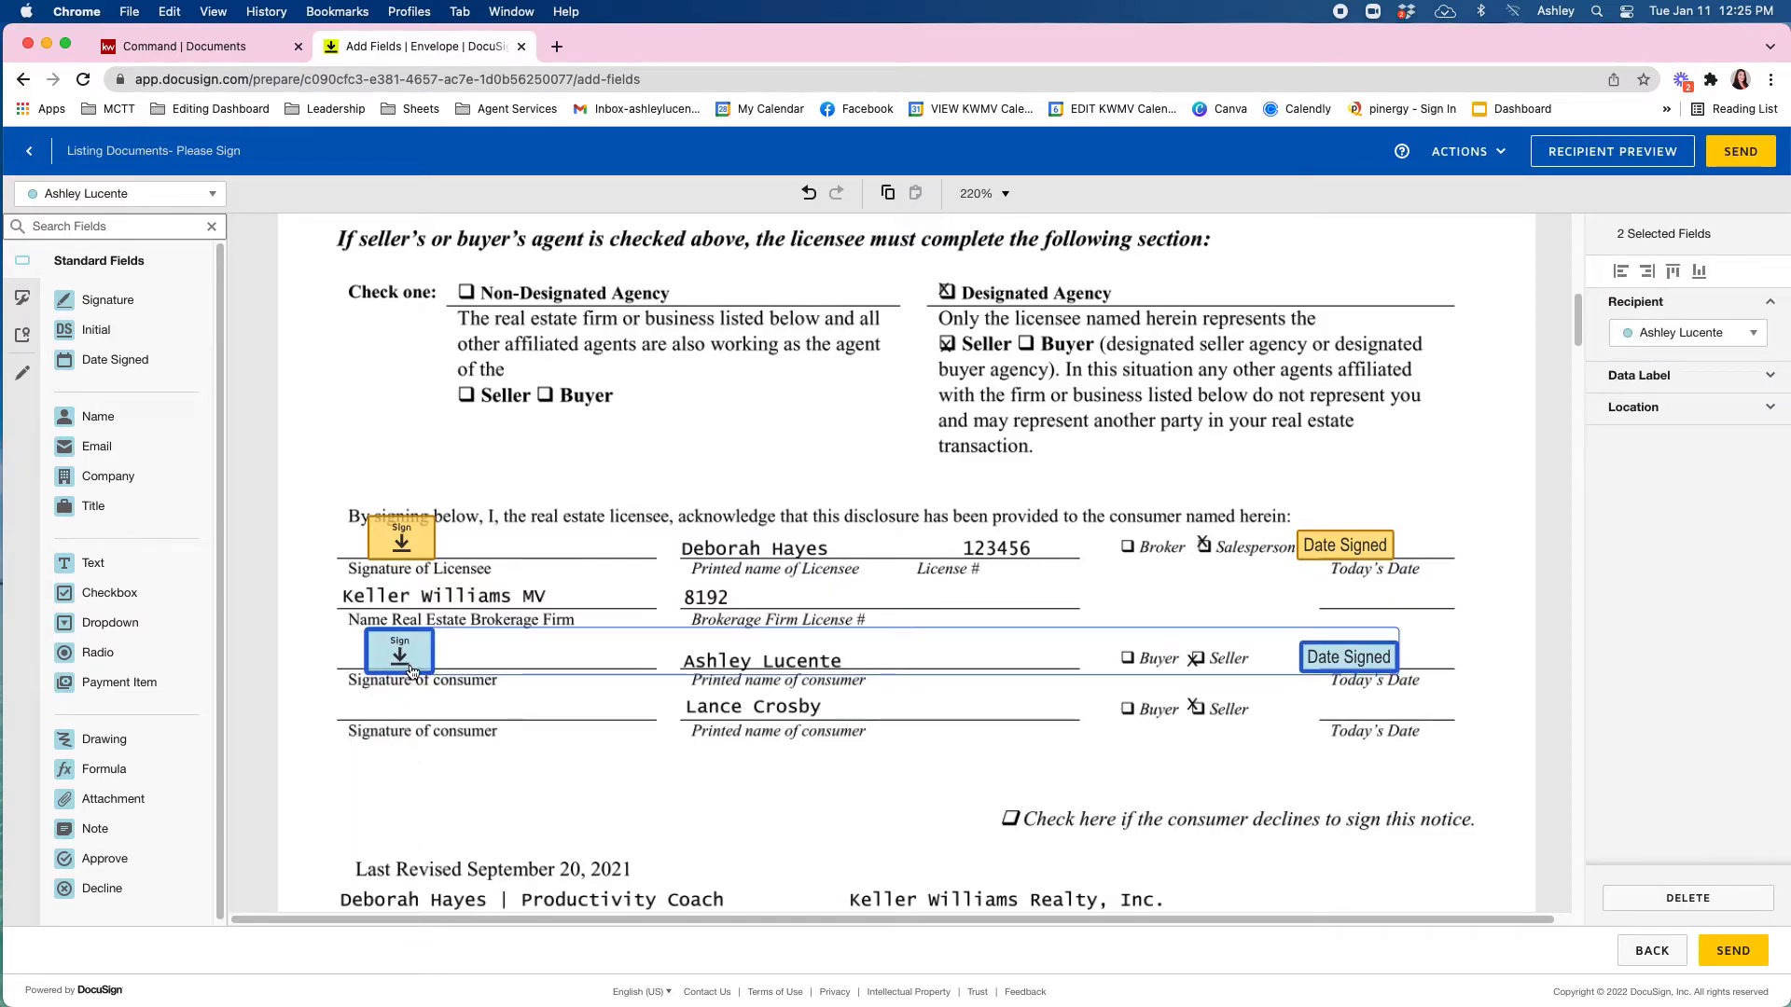
key(ctrl+c)
key(ctrl+v)
drag(422, 686, 402, 705)
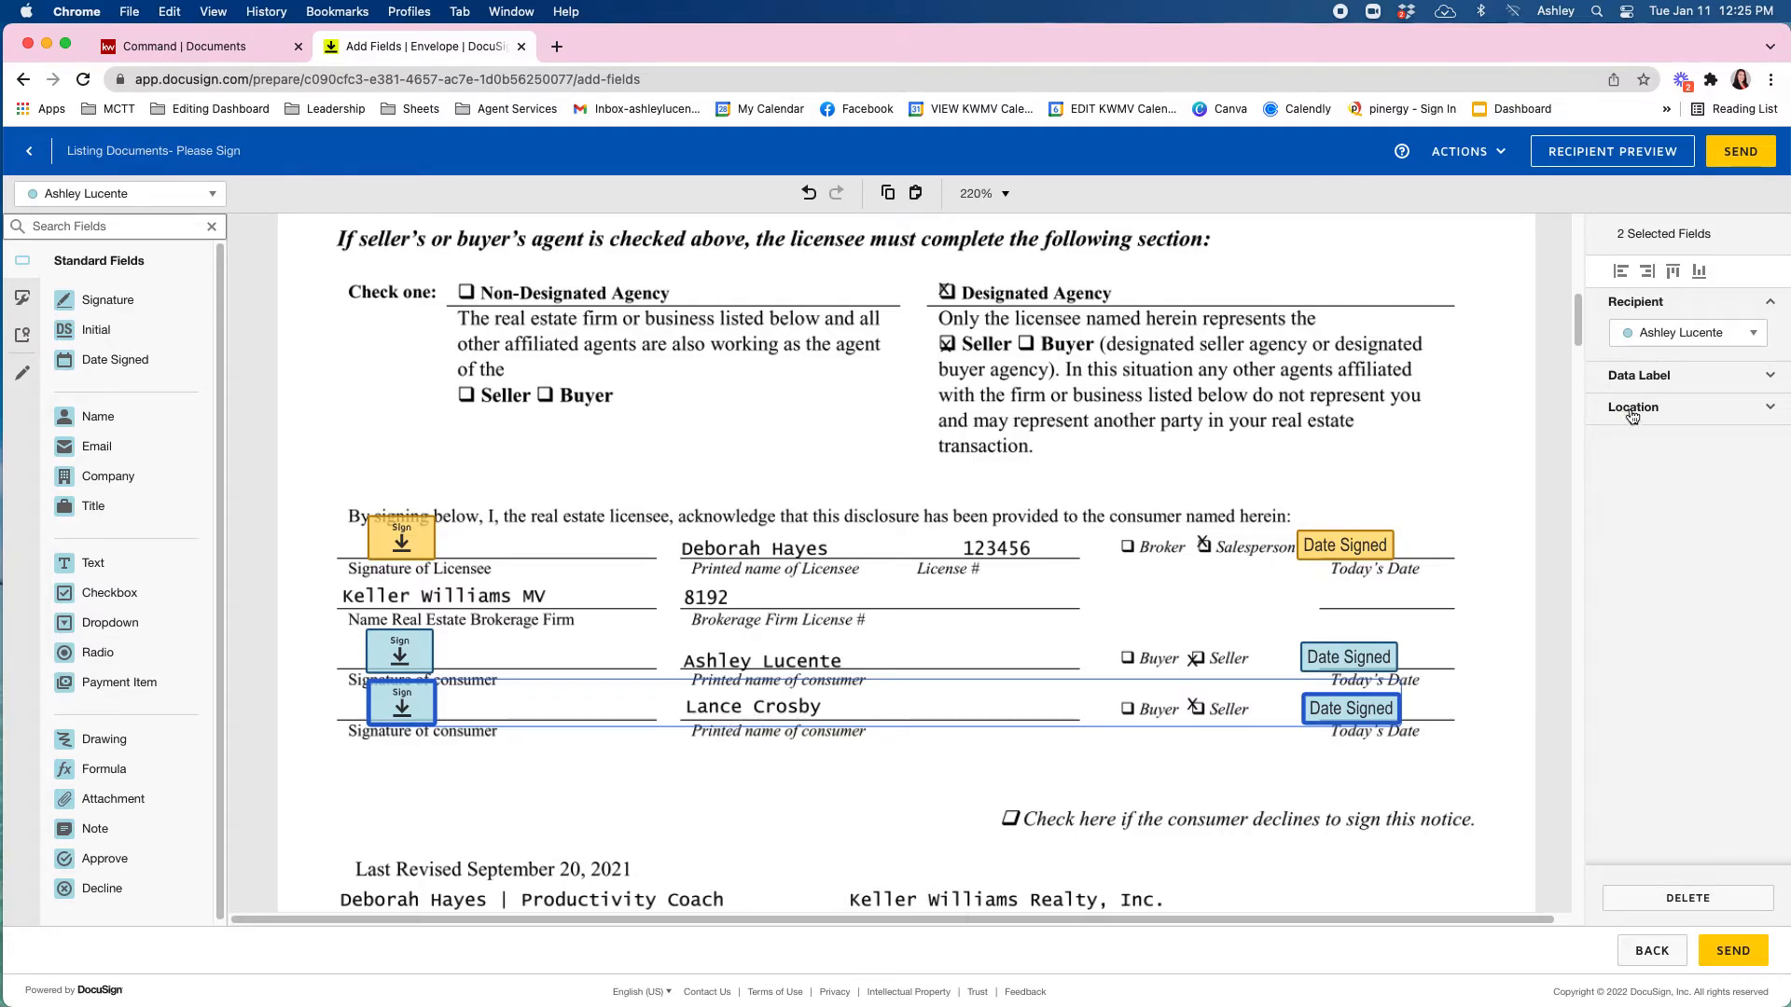
click(1666, 342)
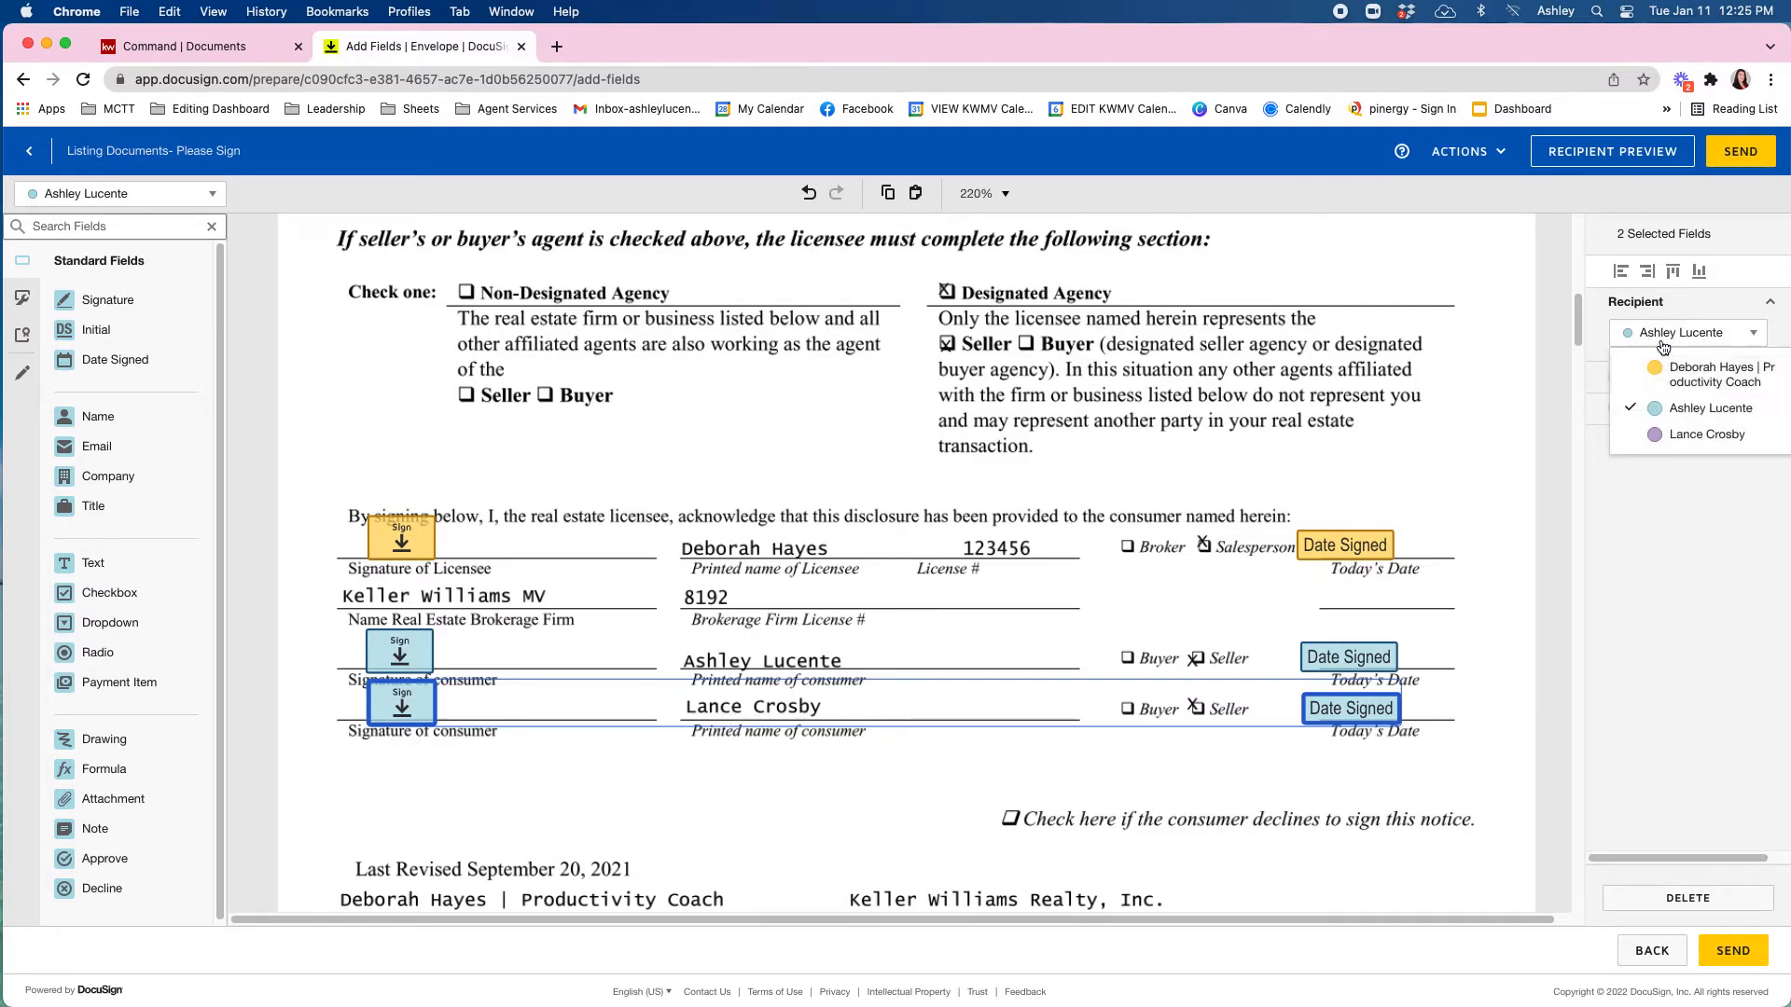
click(1693, 436)
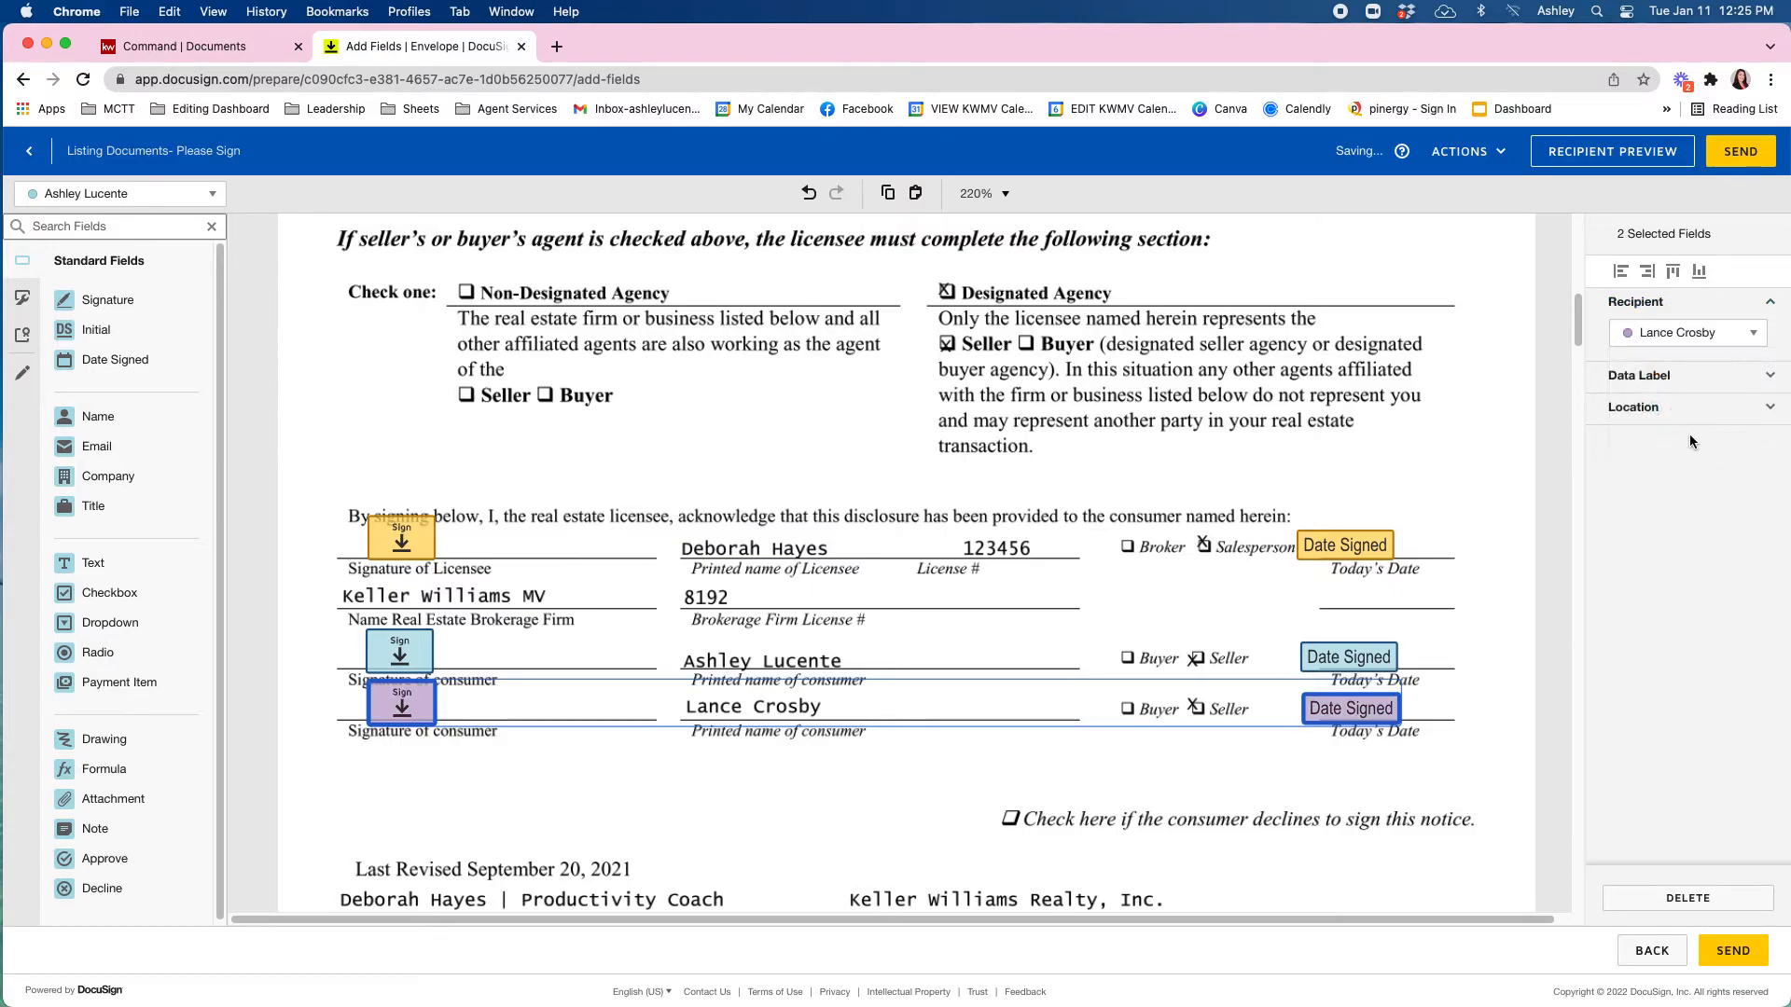
click(1164, 756)
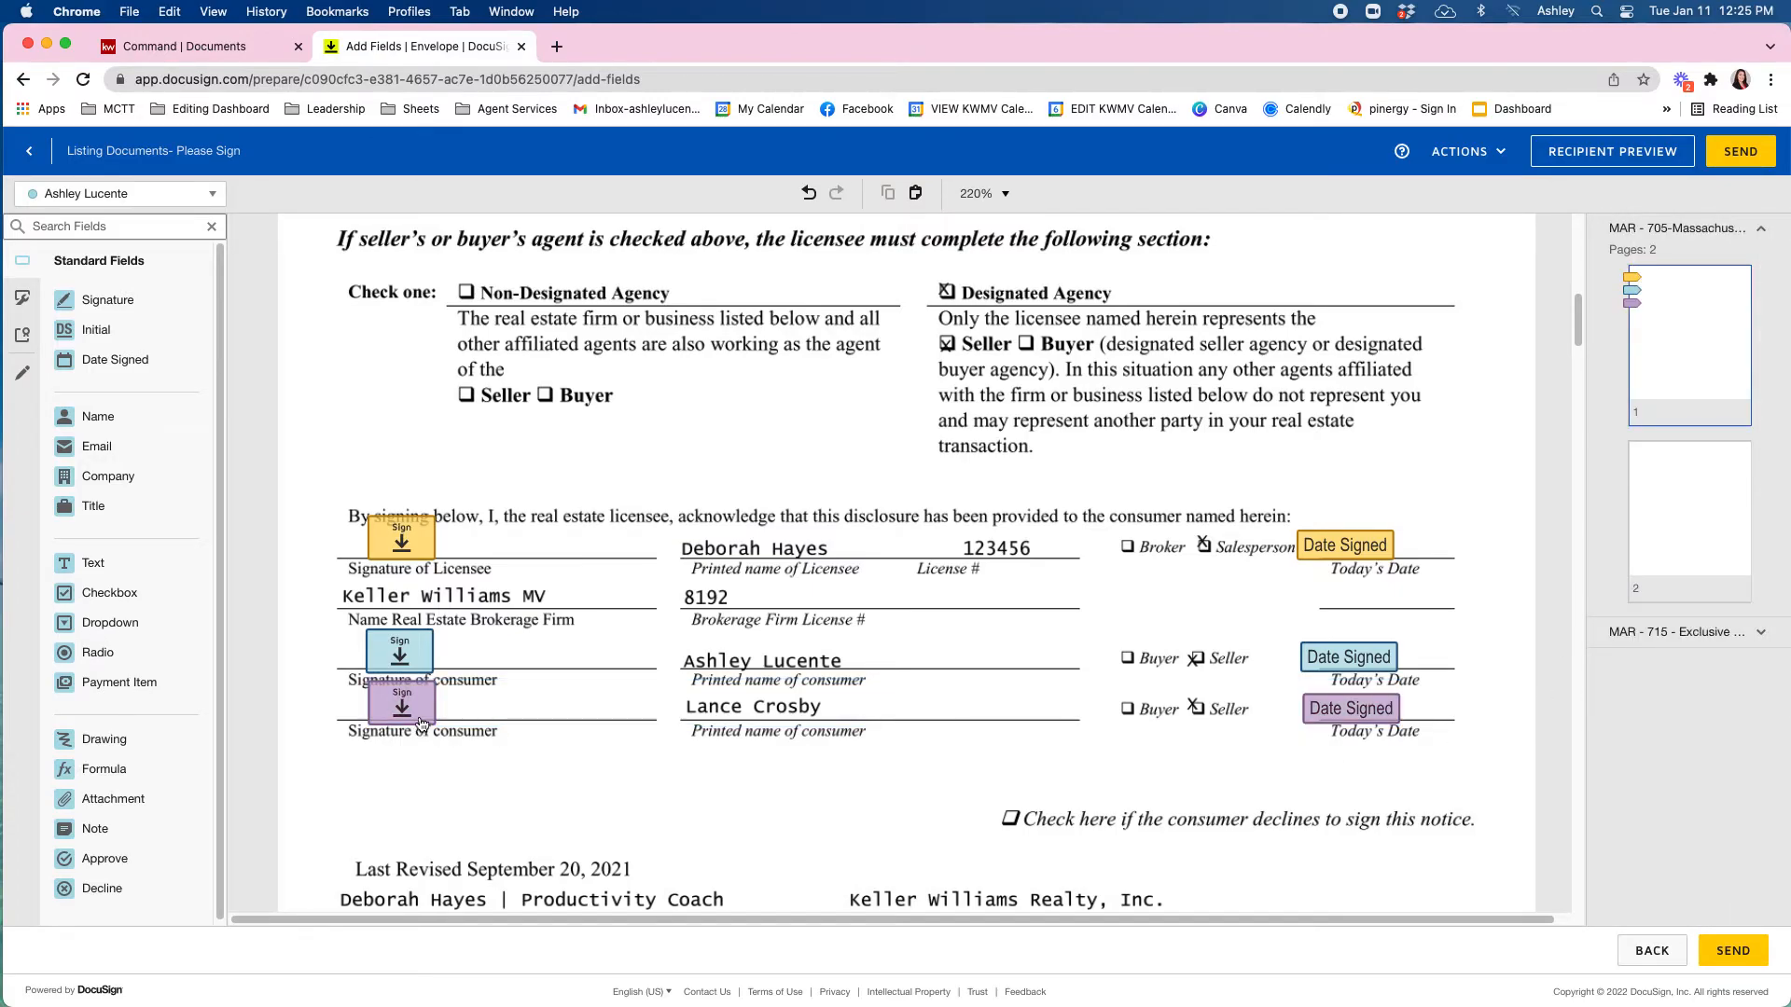
Make the second consumer the active recipient for new fields.
click(92, 195)
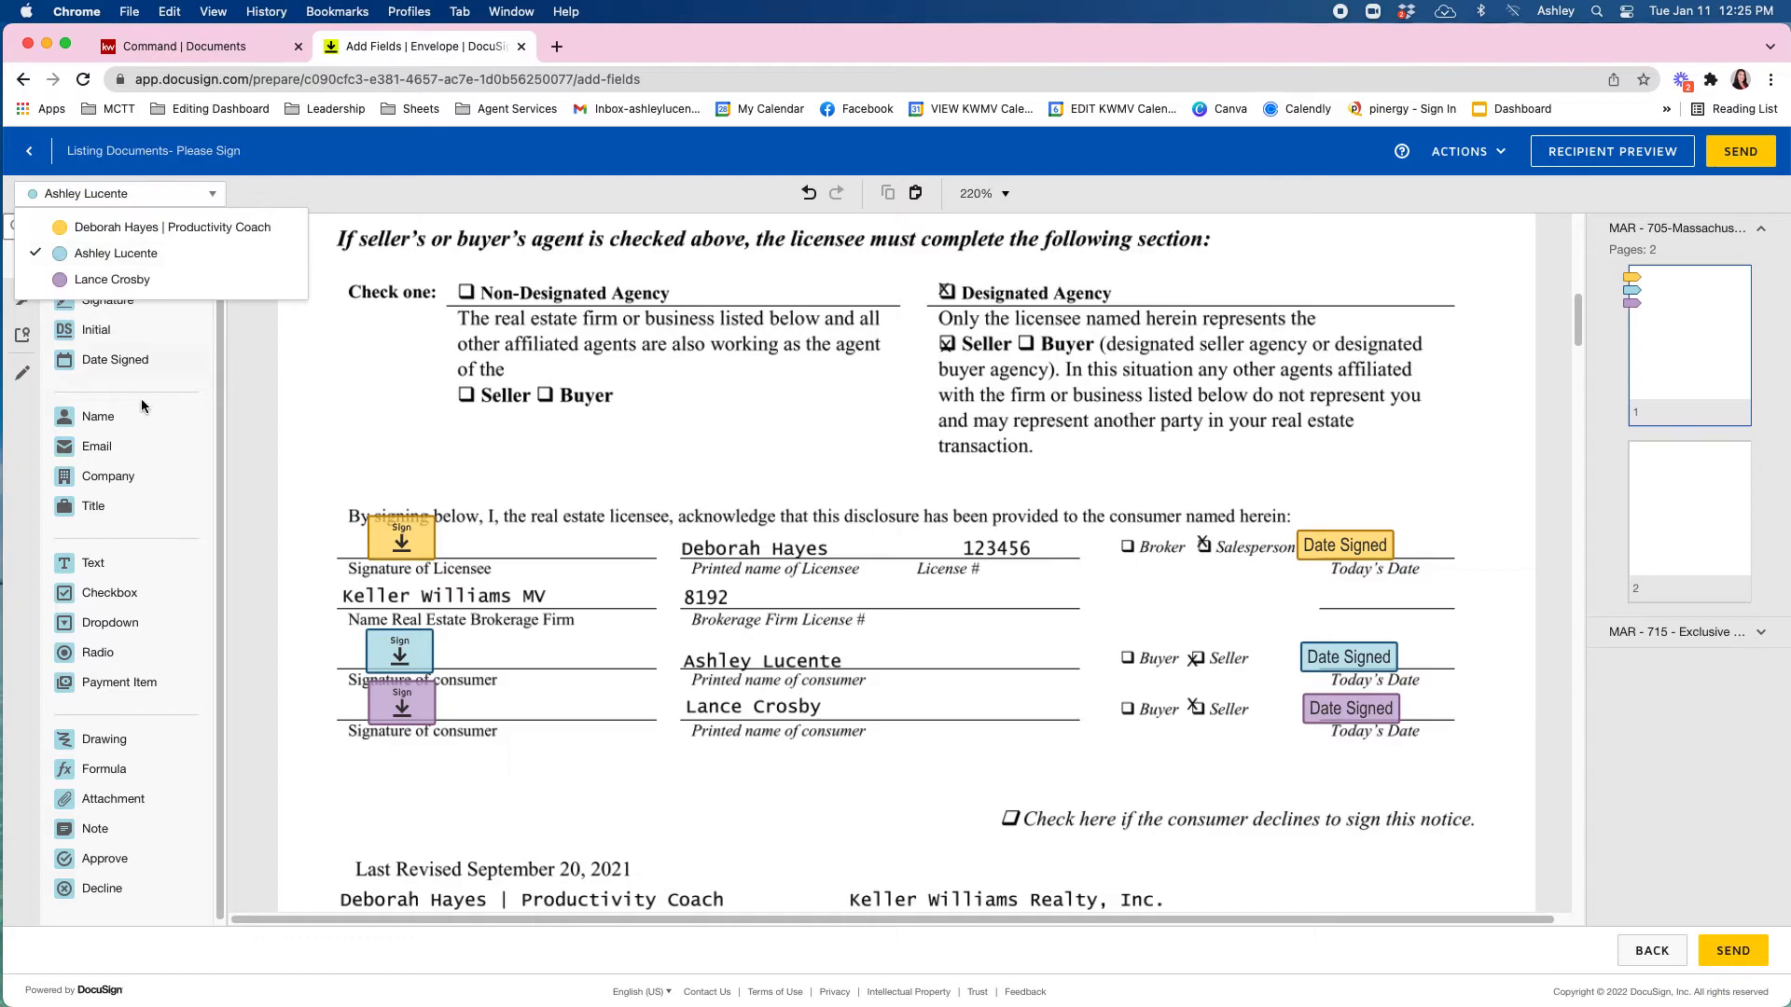
click(293, 407)
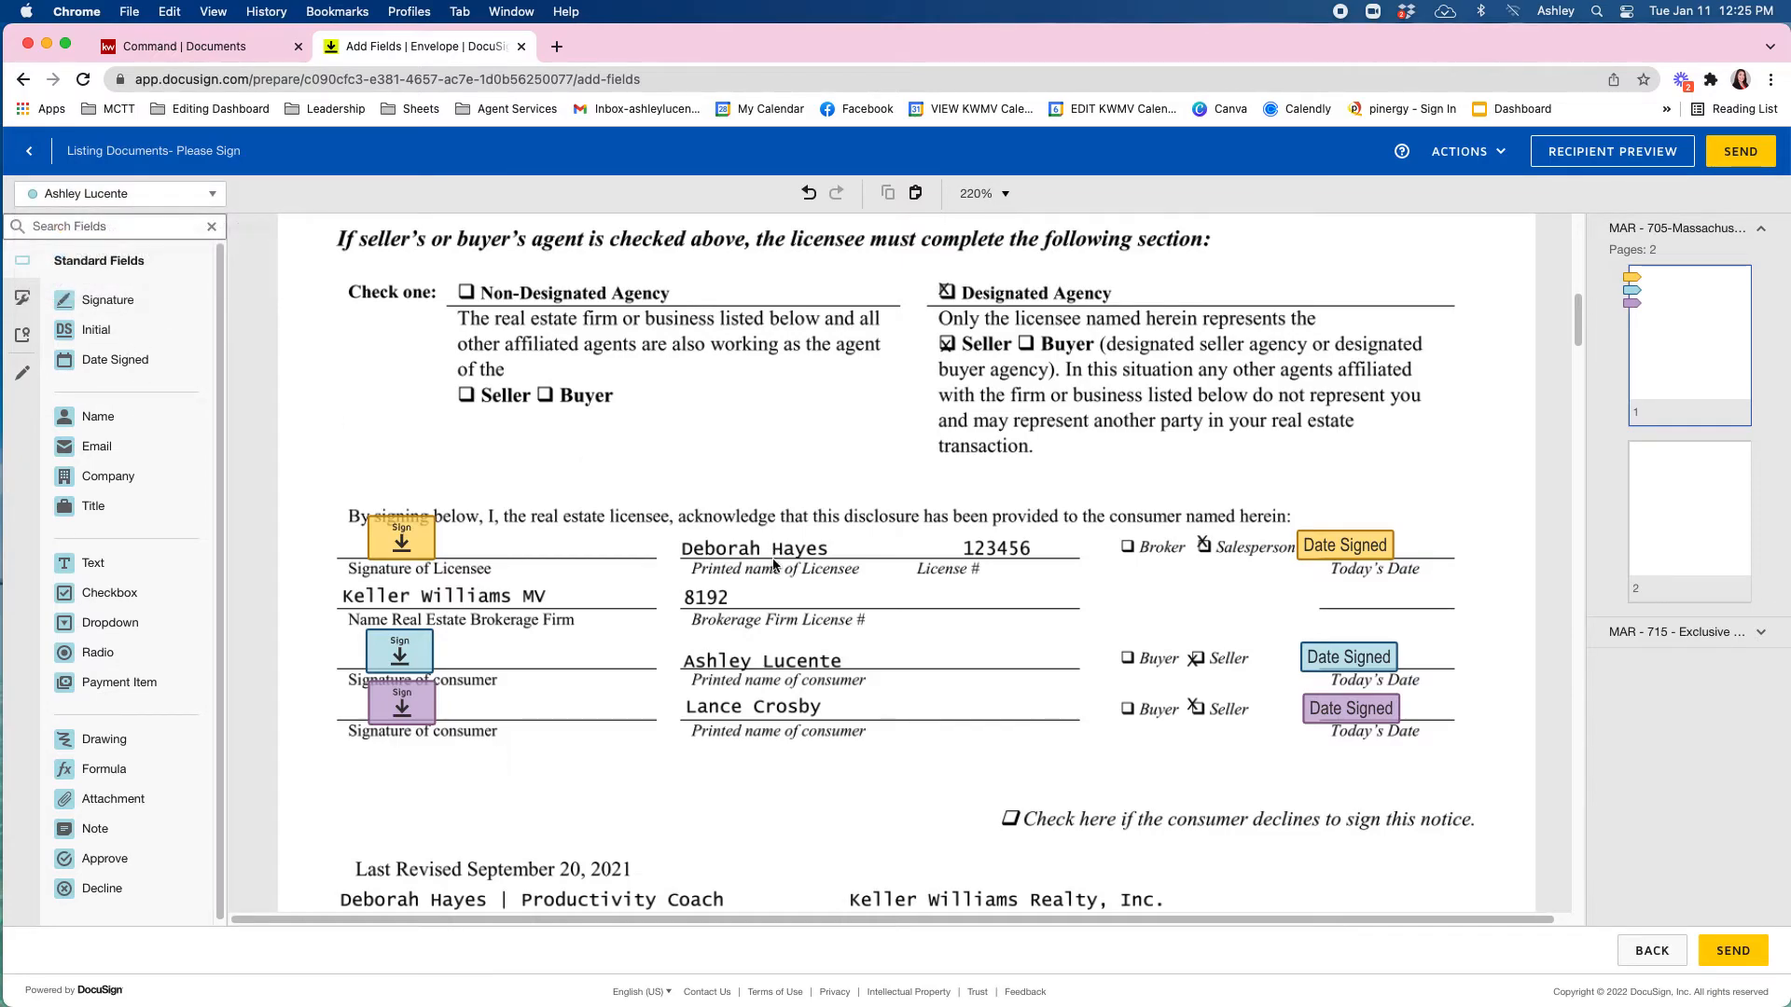
click(114, 195)
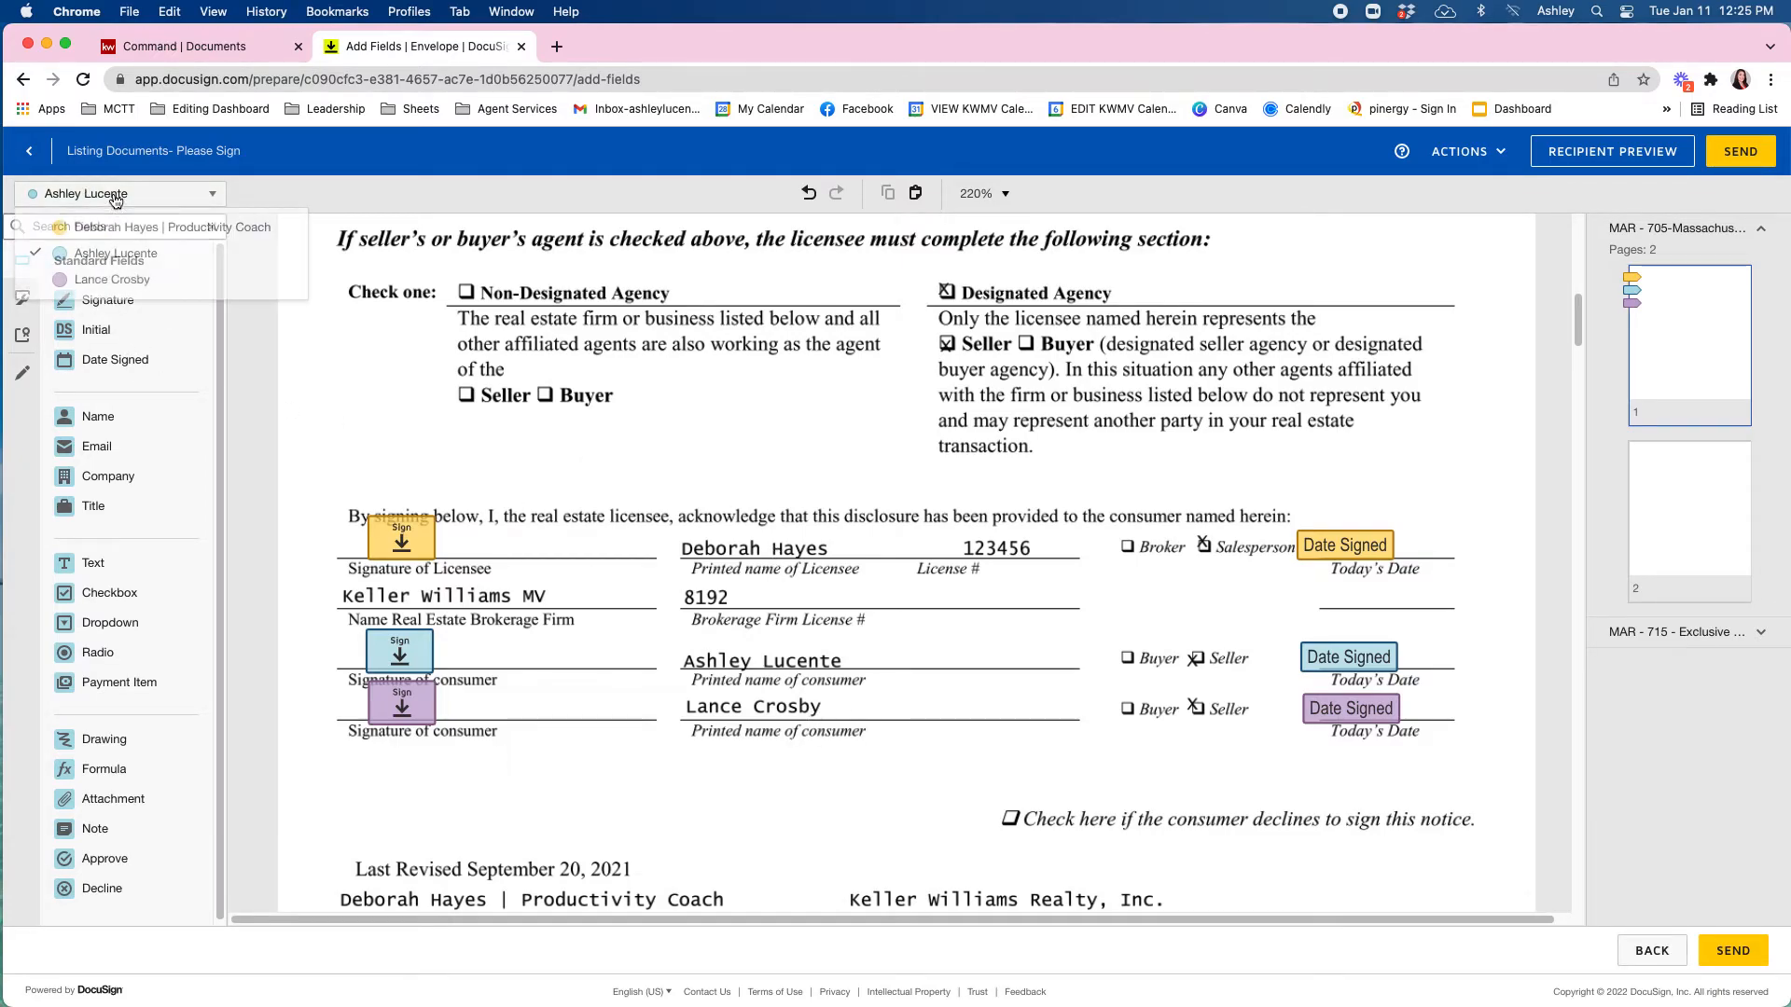
click(116, 279)
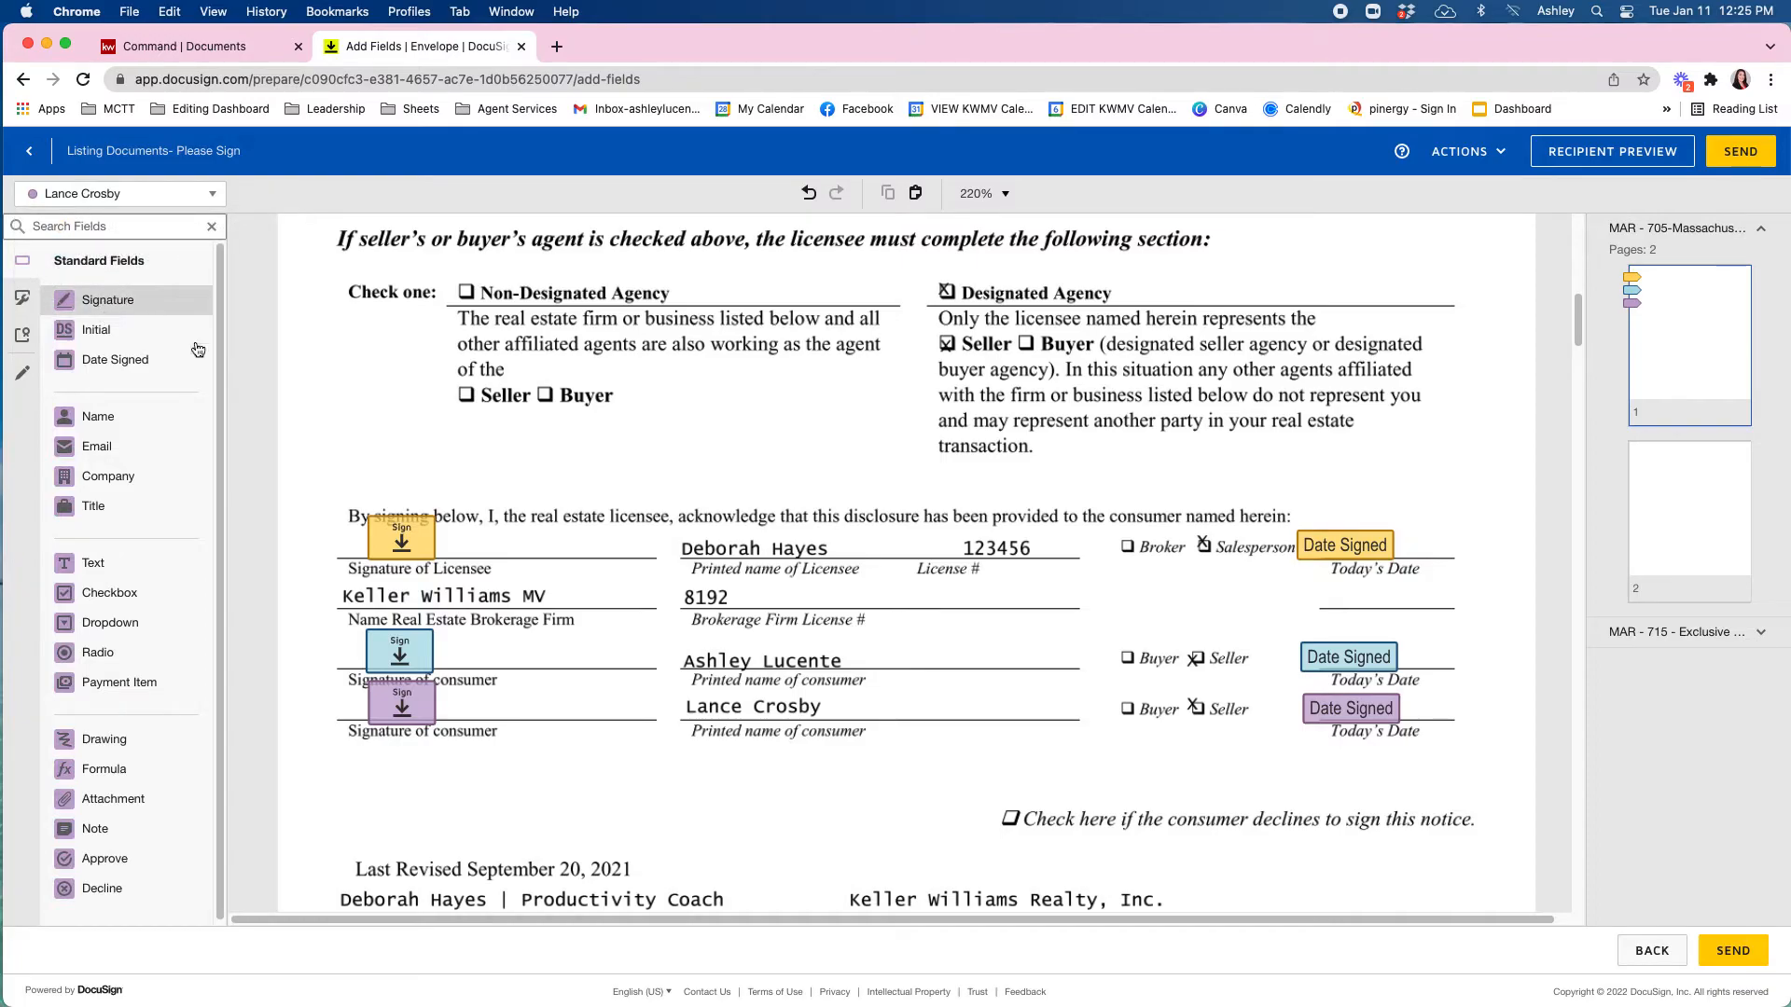
On the MAR-715 last page, add an enlarged Signature field and an adjacent Date Signed field on the lower SELLER line.
scroll(614, 510, down, 1)
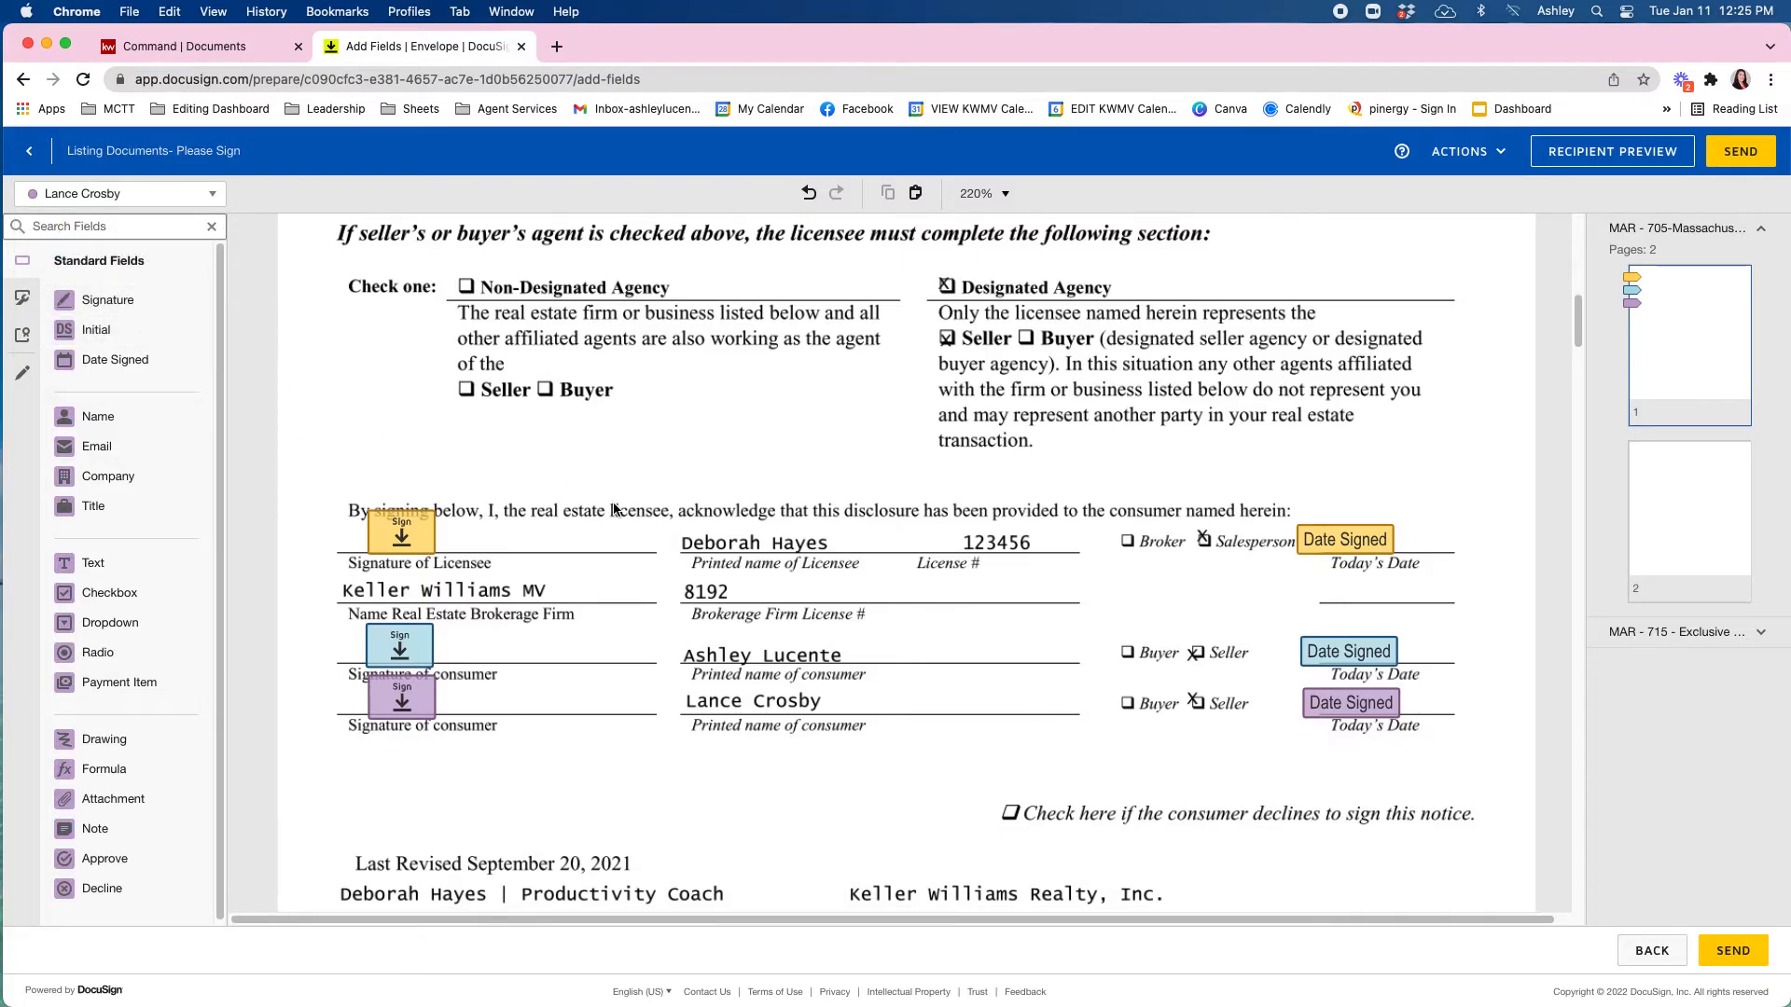
scroll(613, 510, down, 15)
scroll(617, 506, down, 10)
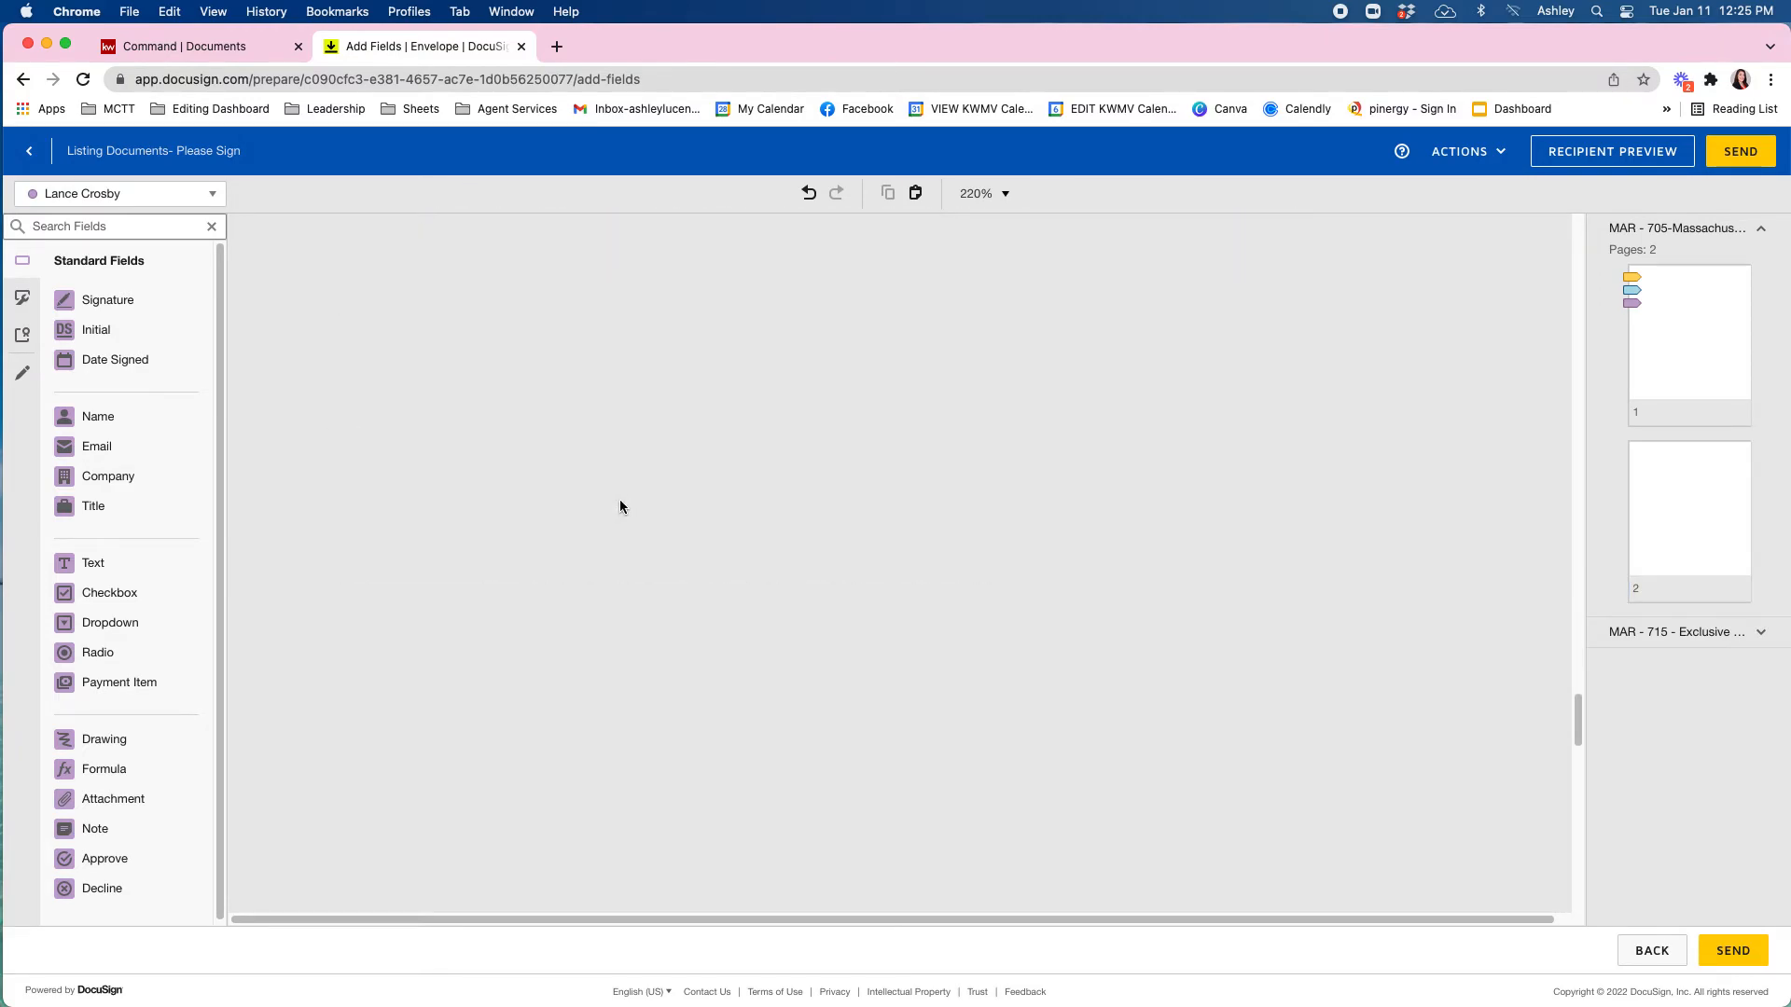
scroll(621, 500, down, 10)
scroll(627, 502, down, 5)
scroll(628, 500, up, 15)
scroll(625, 564, down, 15)
scroll(626, 565, down, 1)
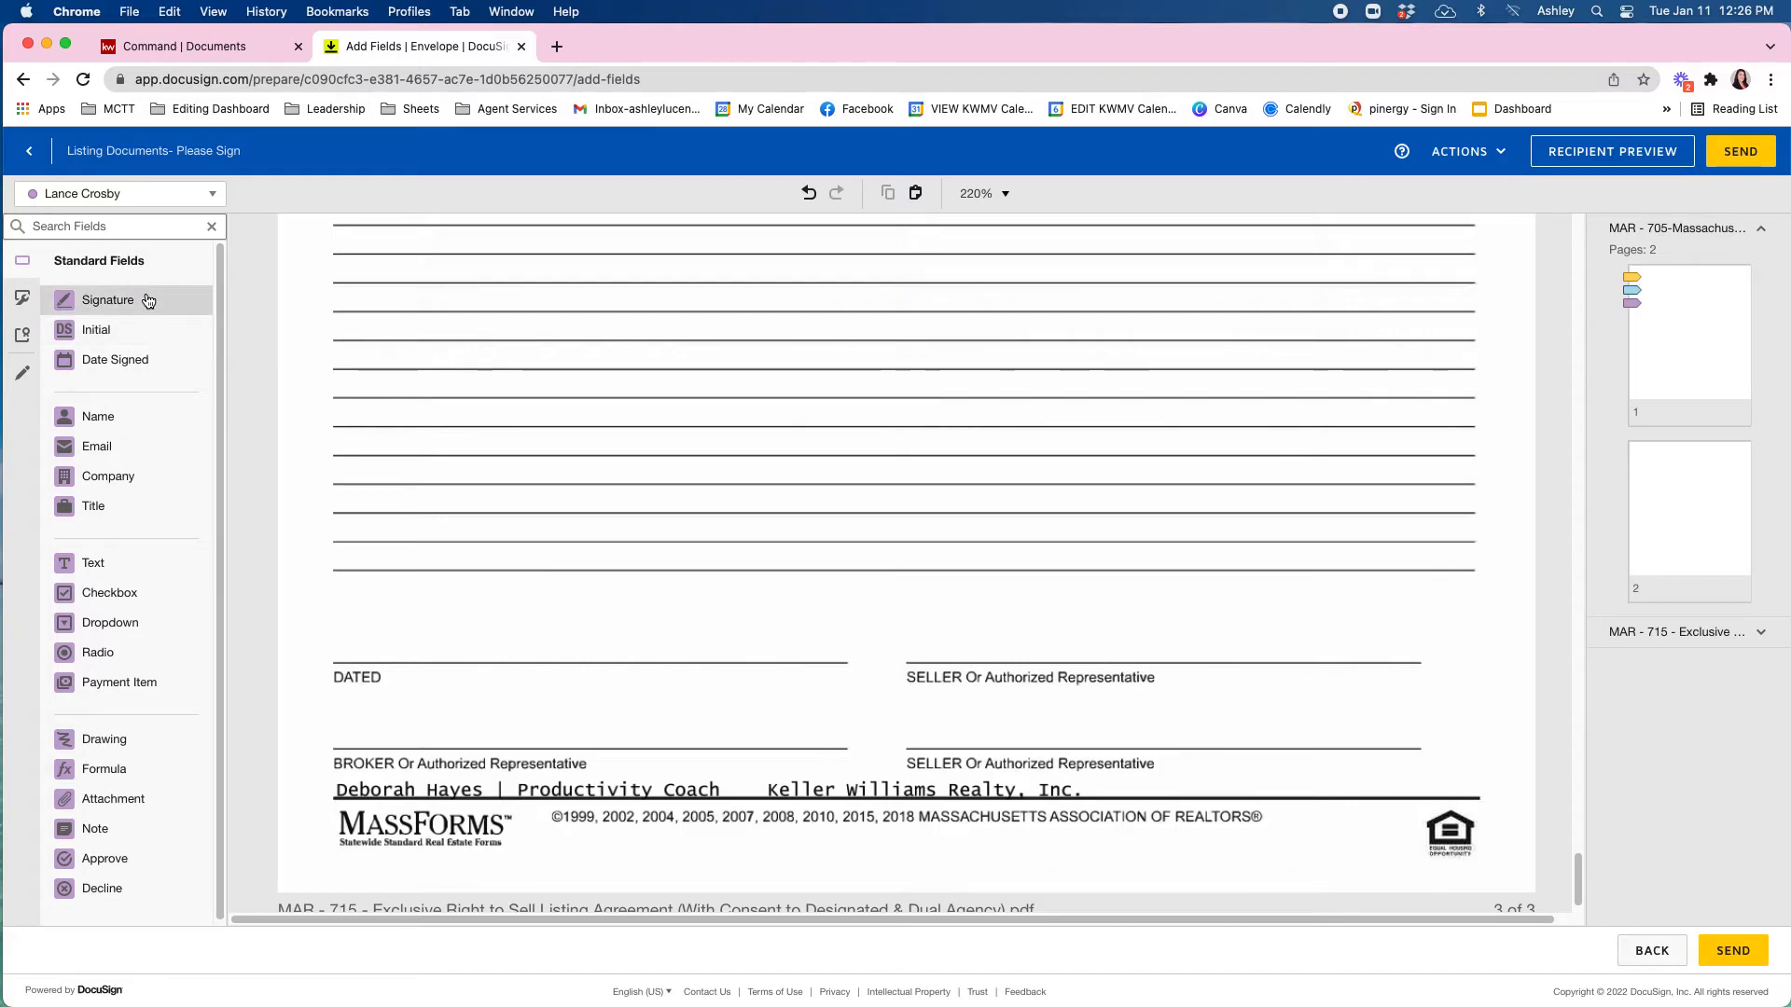
click(106, 300)
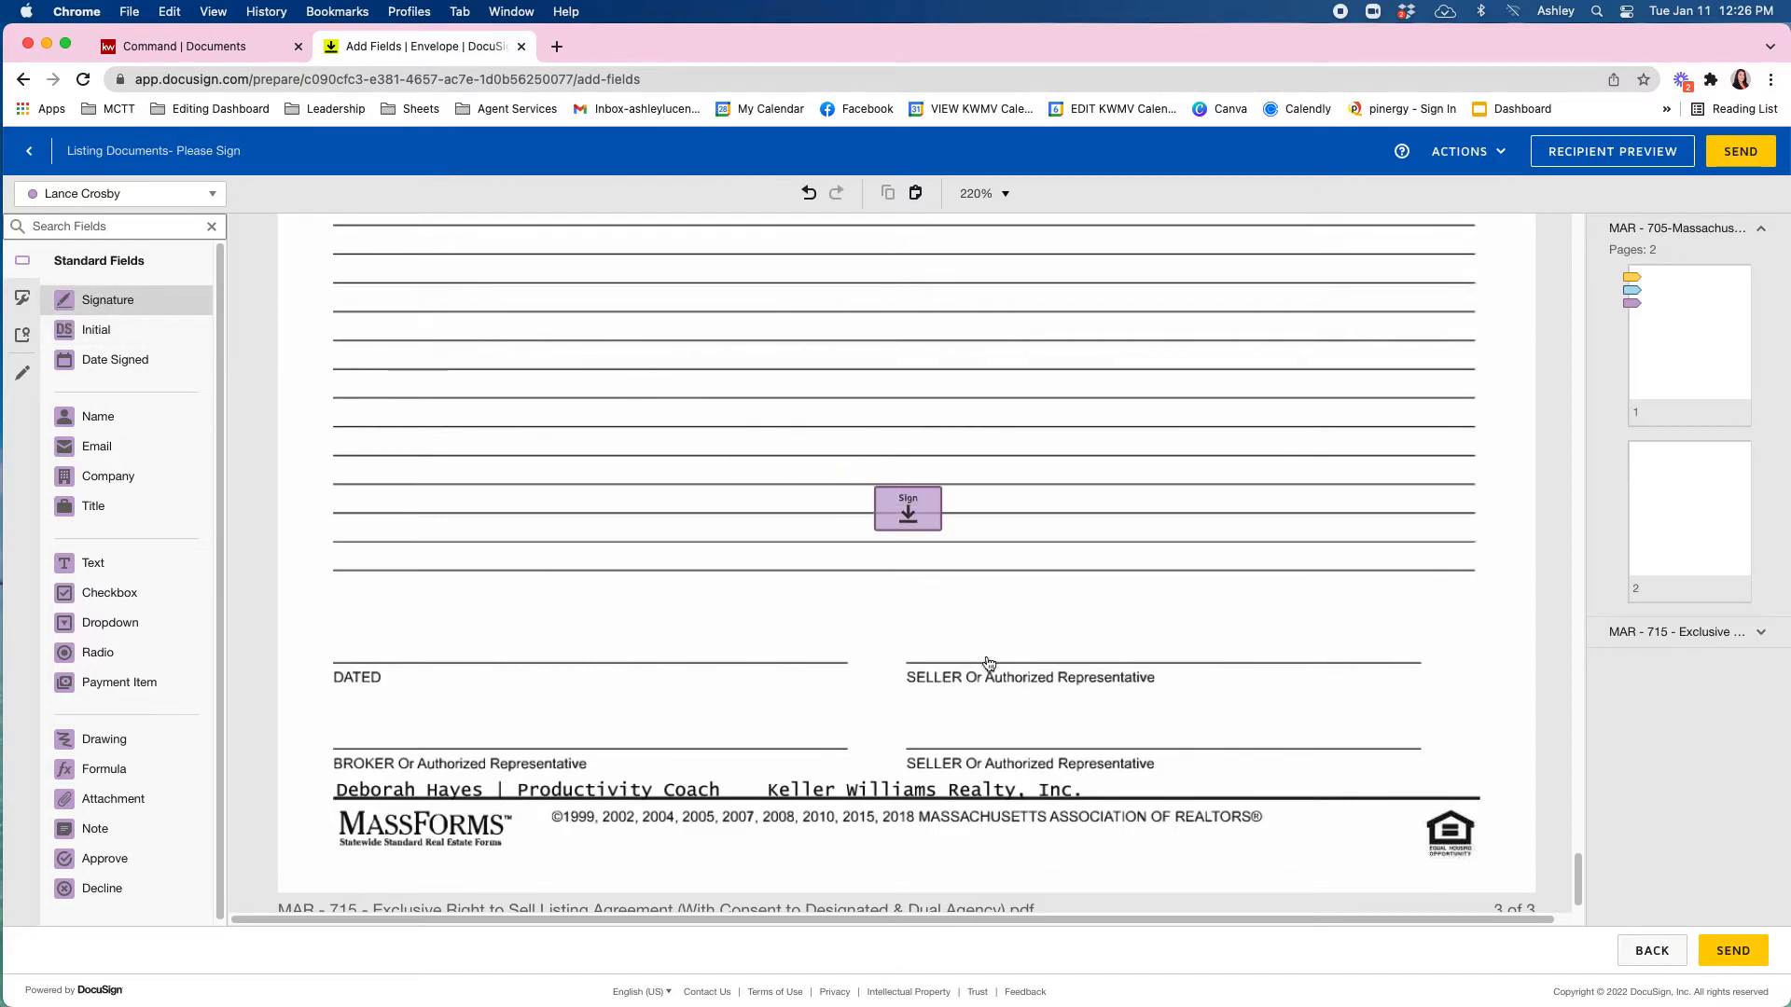
click(997, 712)
mouse_move(998, 712)
mouse_down()
mouse_move(983, 707)
mouse_move(1001, 698)
mouse_up()
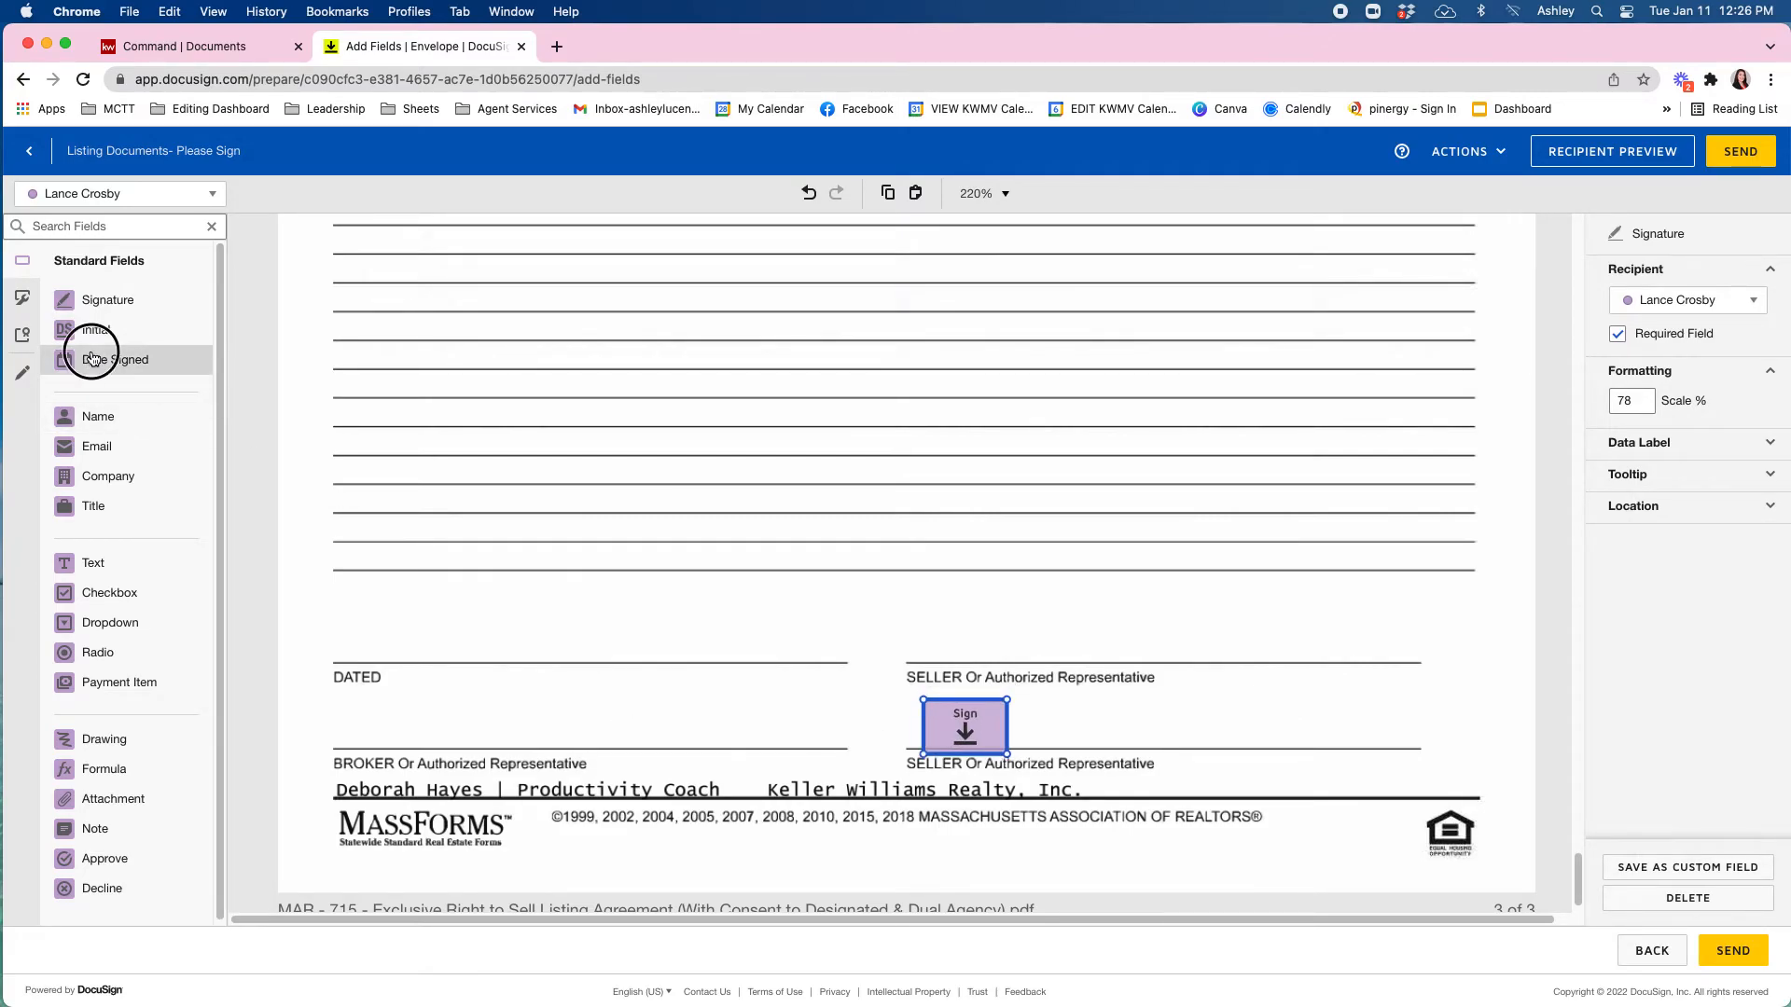
click(91, 357)
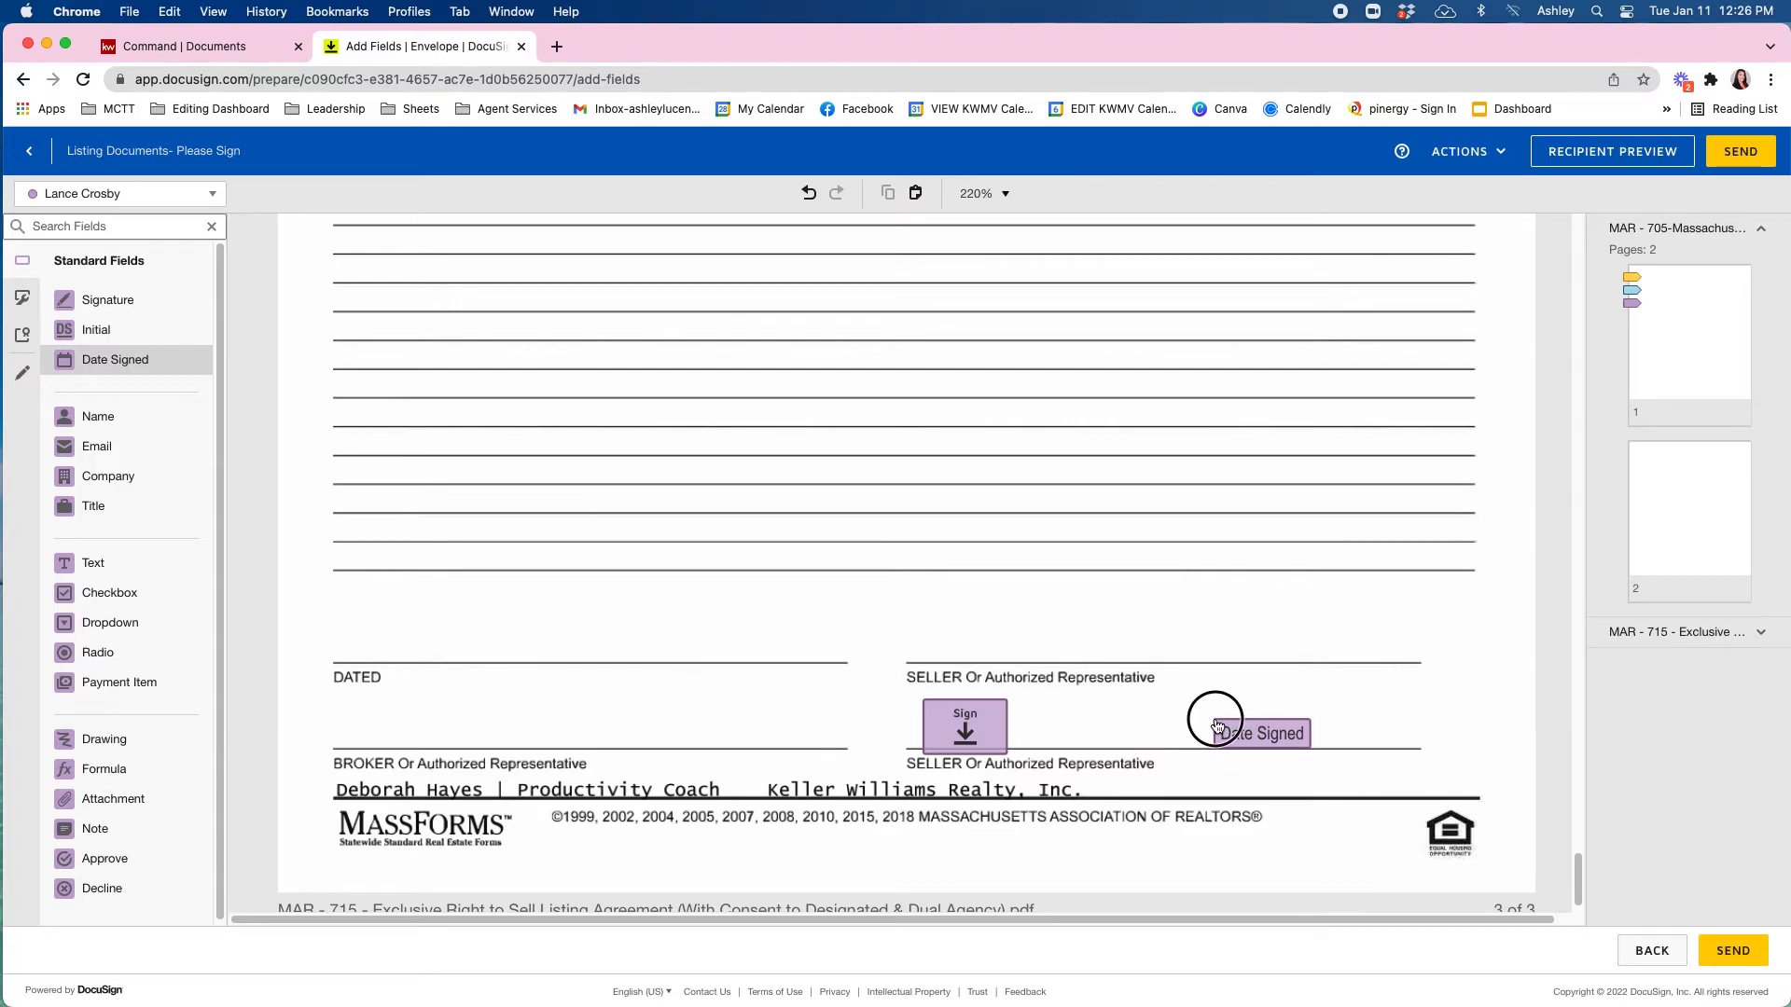
click(1216, 726)
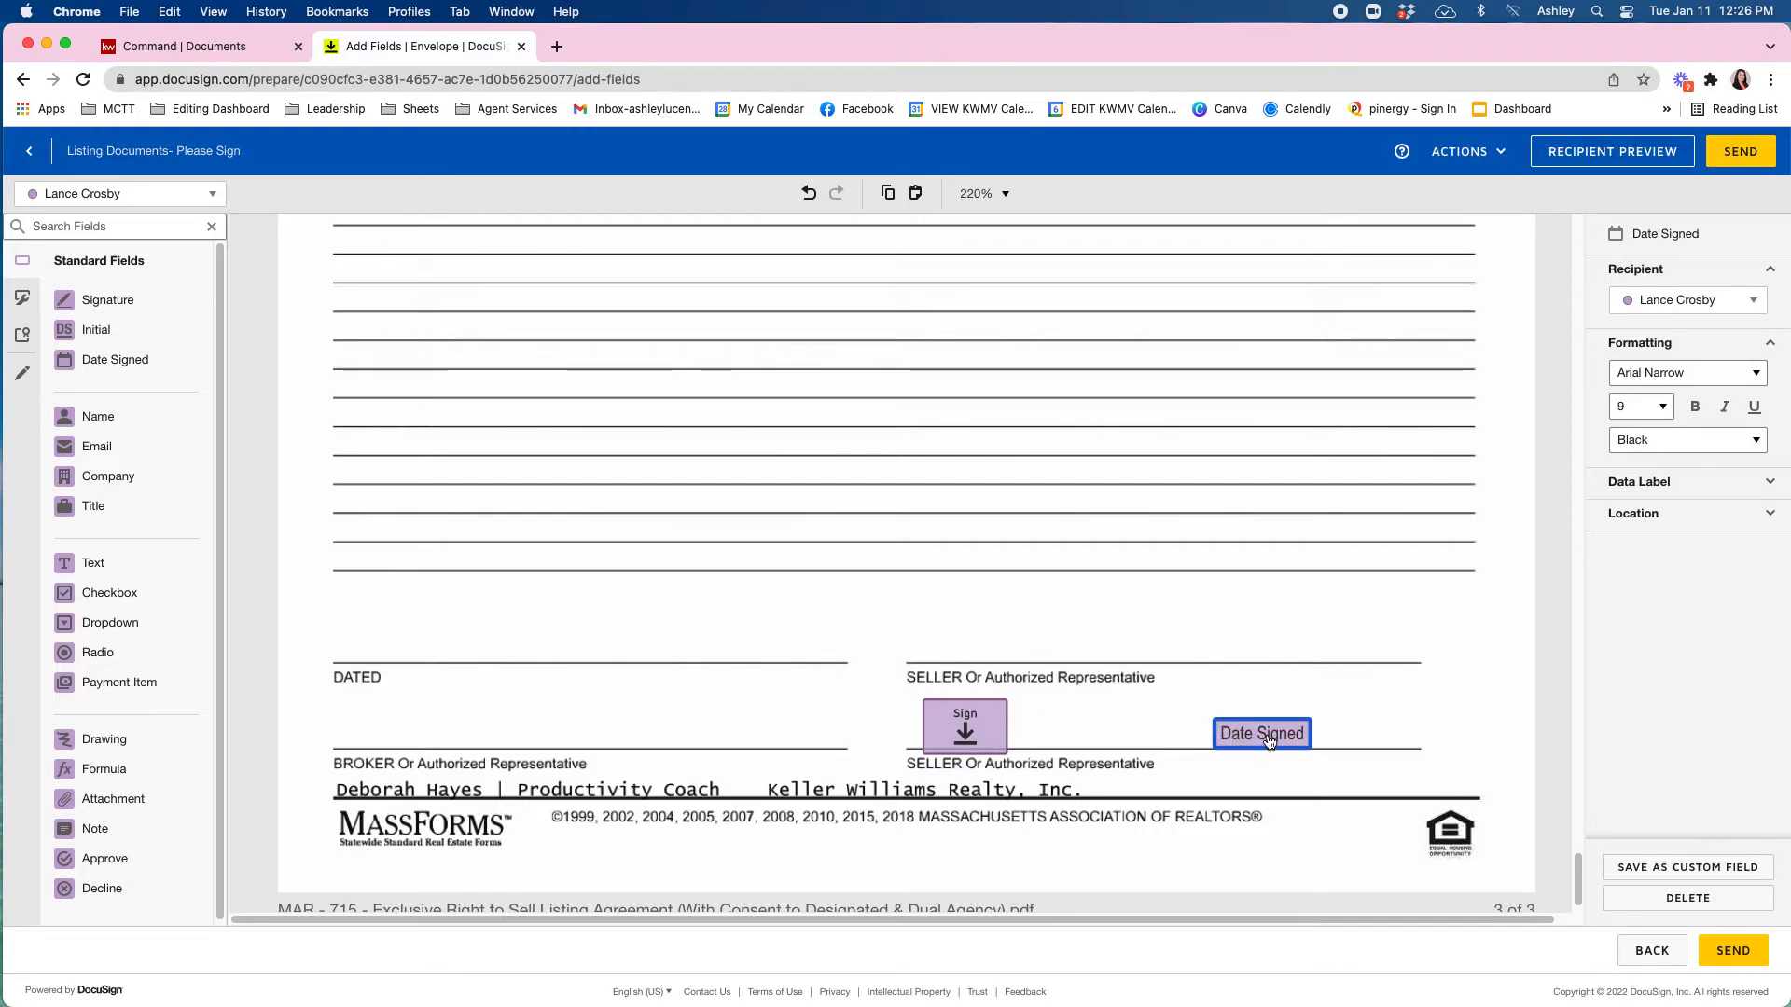
Duplicate the seller's Signature and Date Signed pair and assign the copies to the first seller.
click(121, 196)
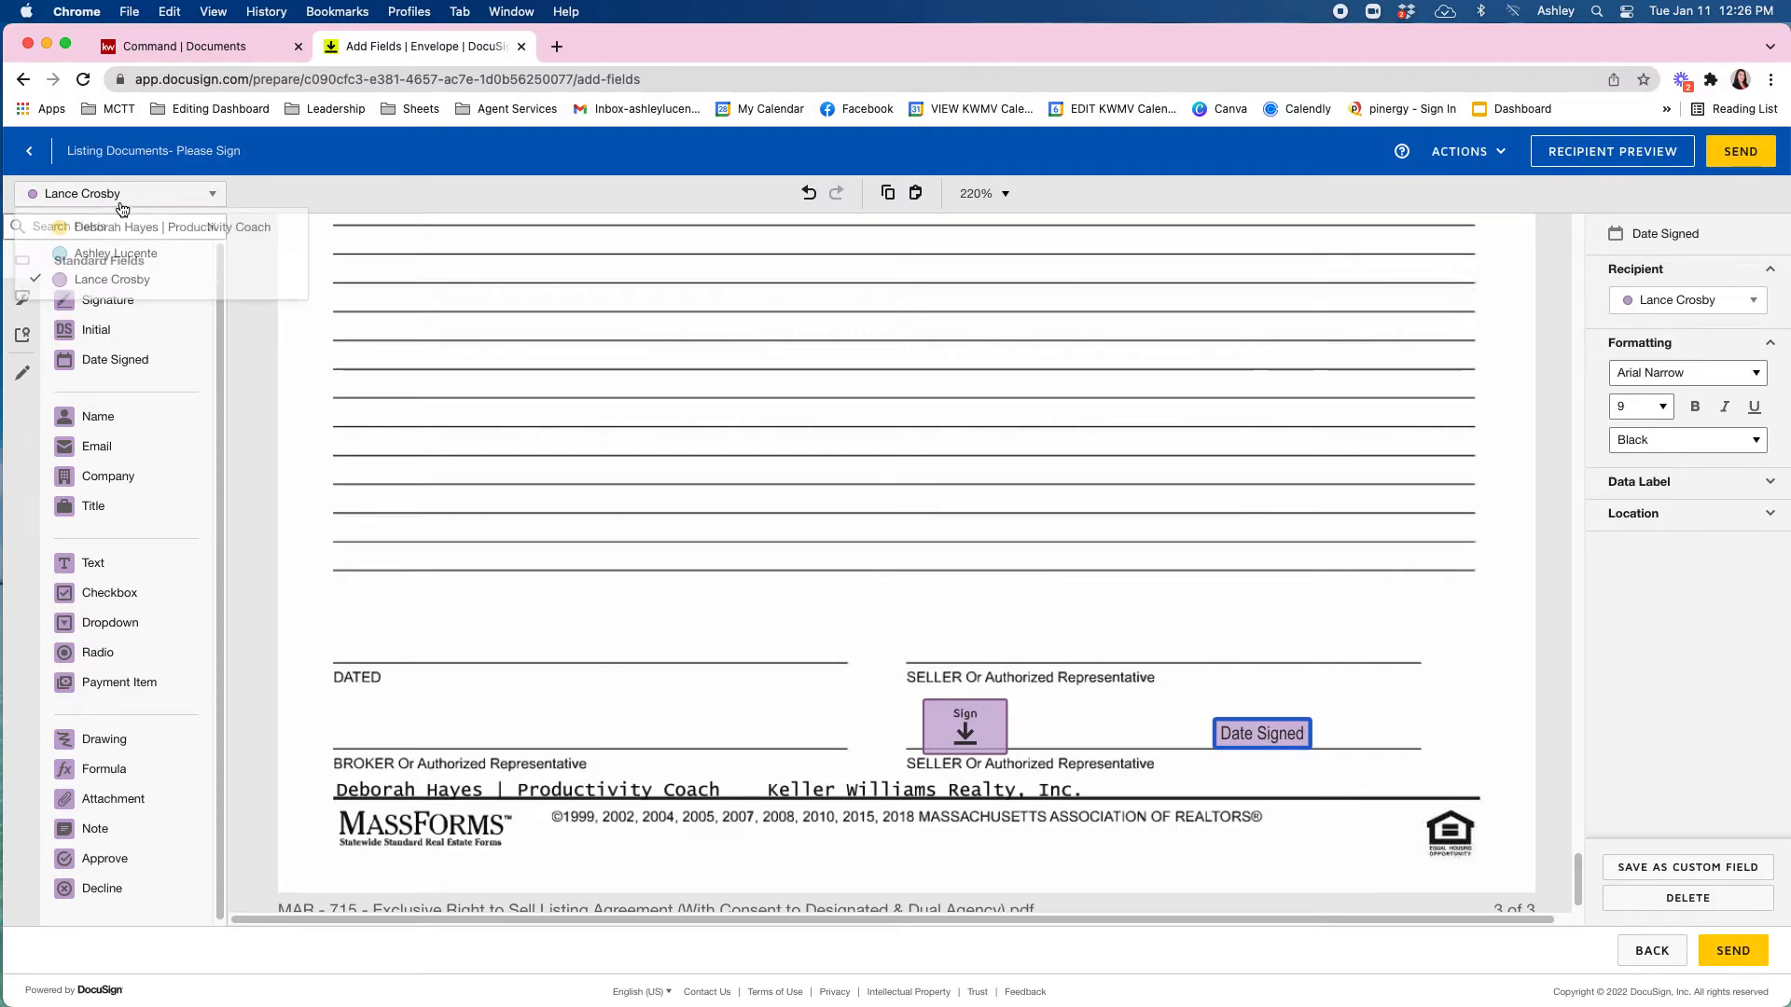
mouse_move(819, 632)
mouse_down()
mouse_move(1287, 814)
mouse_move(1358, 776)
mouse_move(1247, 631)
mouse_move(1268, 639)
mouse_up()
key(super+c)
key(super+v)
click(1670, 329)
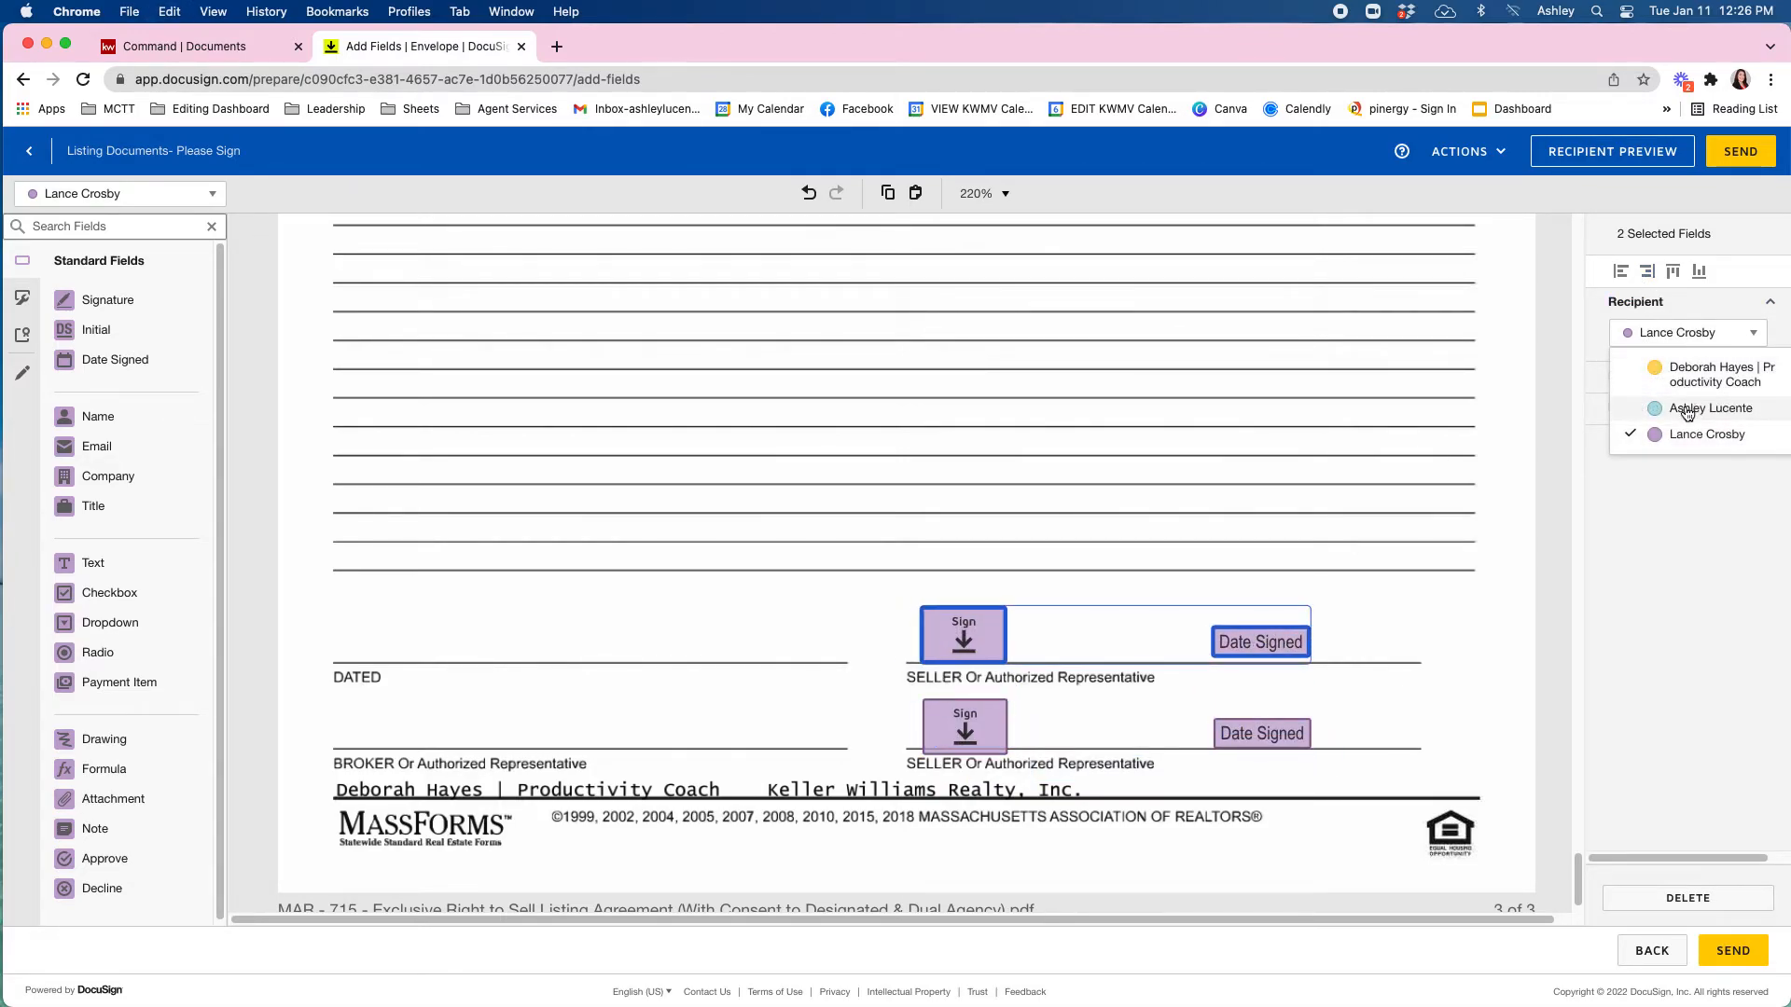
click(1685, 411)
click(948, 547)
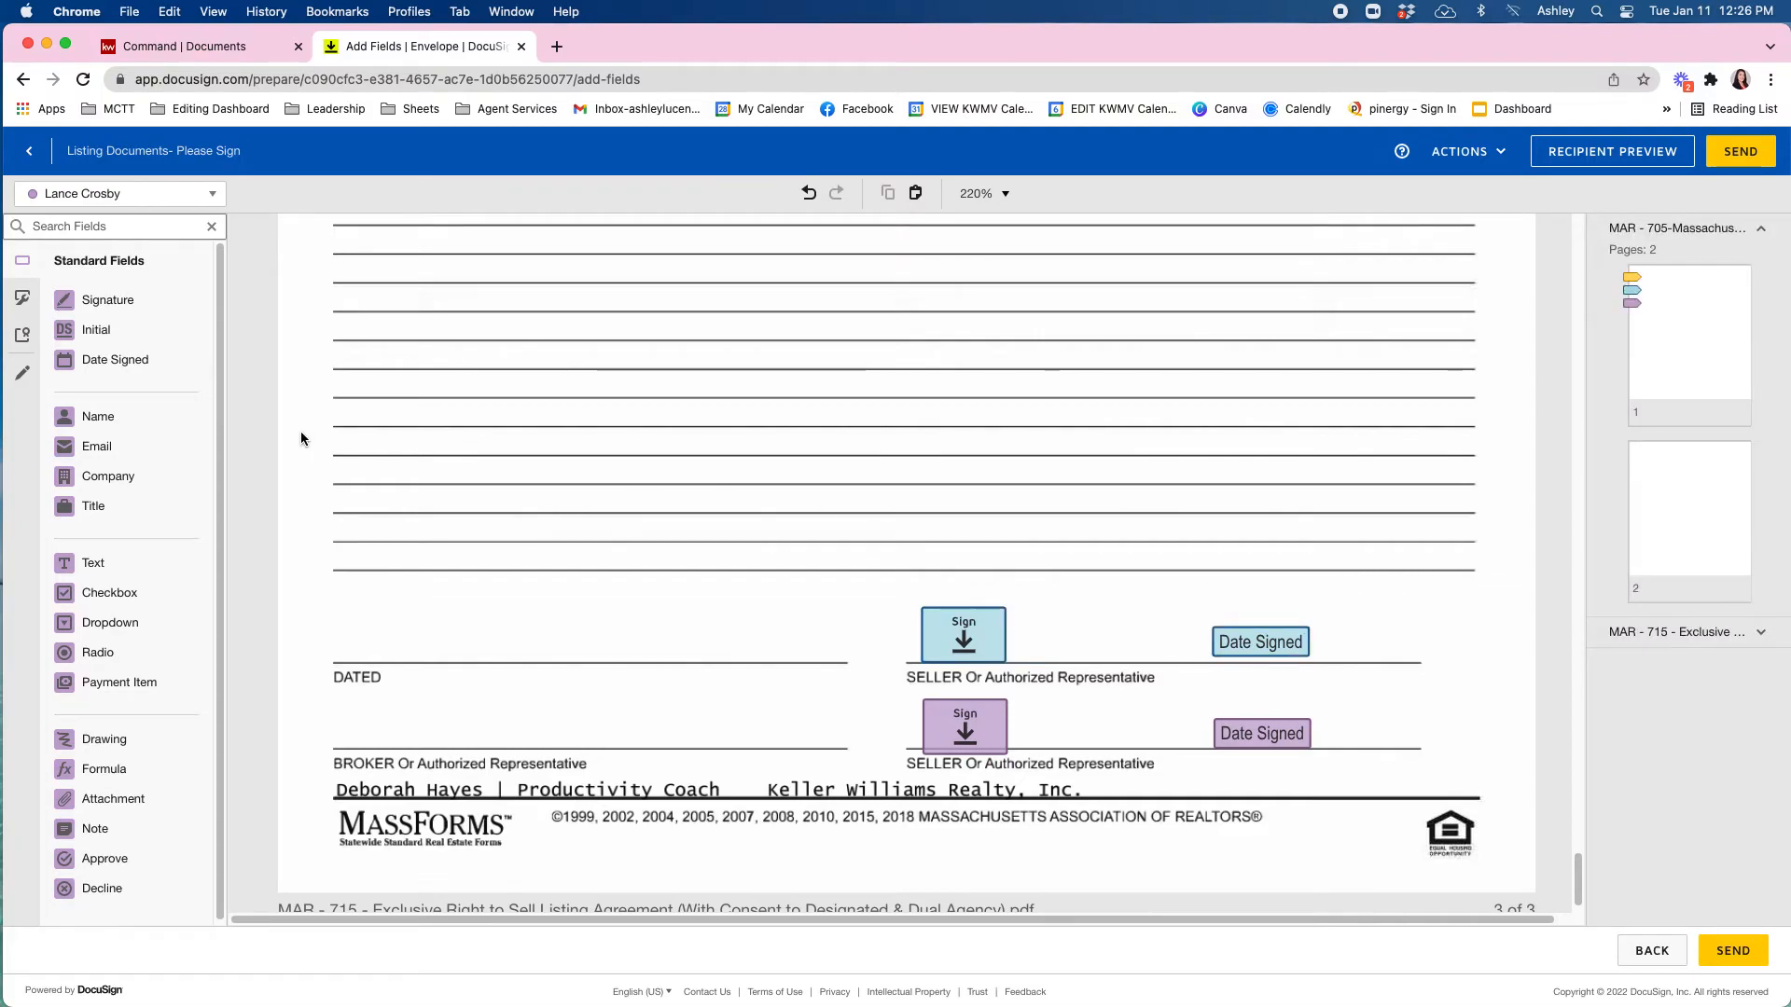
Copy the lower pair onto the BROKER line, with the Date Signed field on the DATED line.
drag(747, 662, 1275, 792)
key(ctrl+c)
key(ctrl+v)
drag(992, 742, 433, 723)
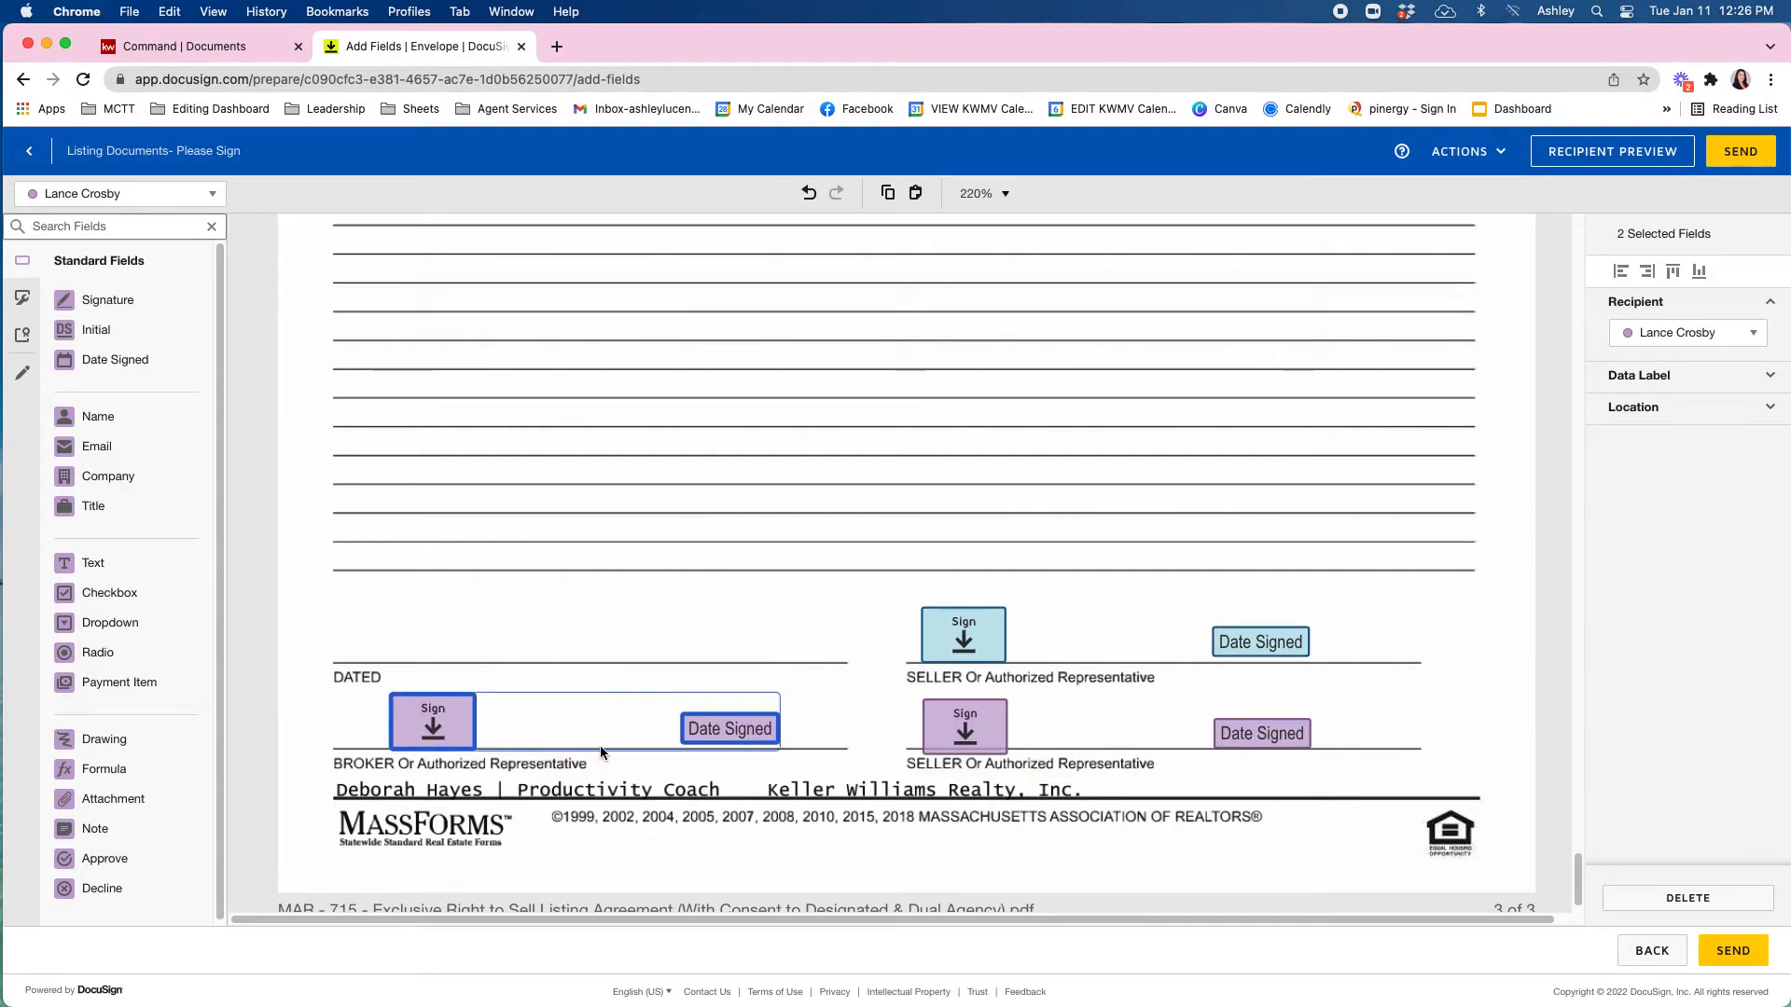
click(607, 753)
drag(723, 731, 410, 629)
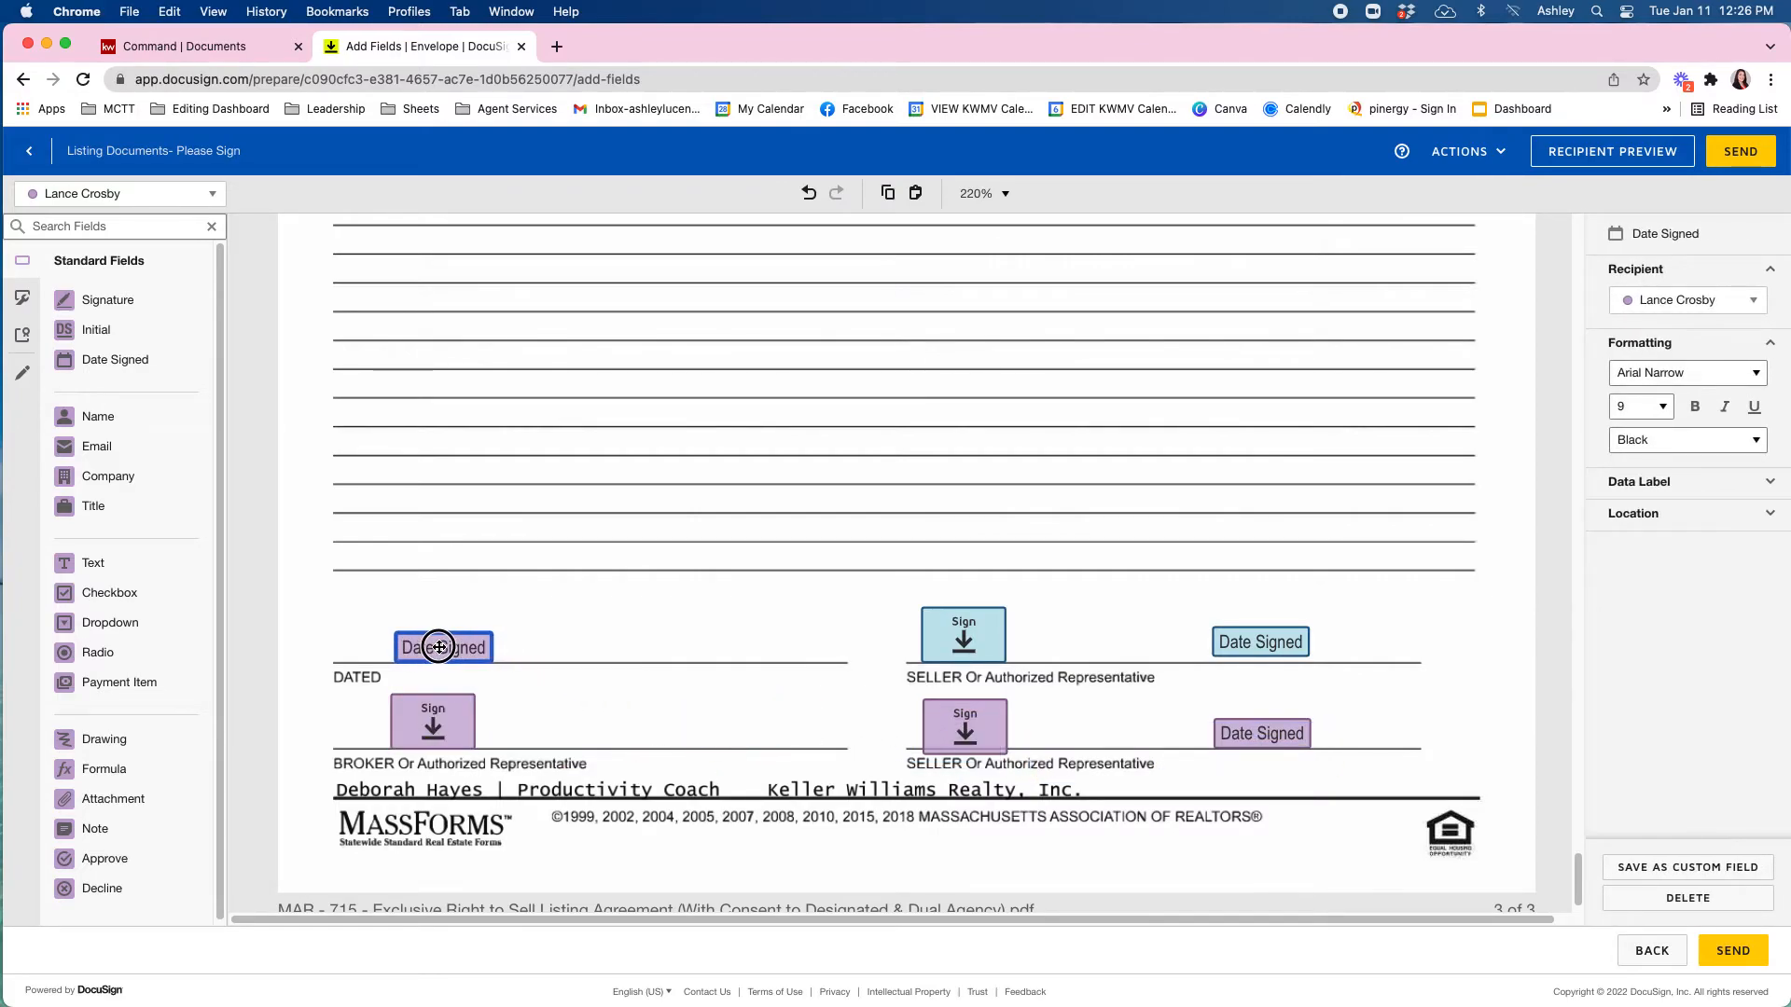
click(530, 635)
Assign the BROKER and DATED fields to the broker.
drag(541, 608, 385, 739)
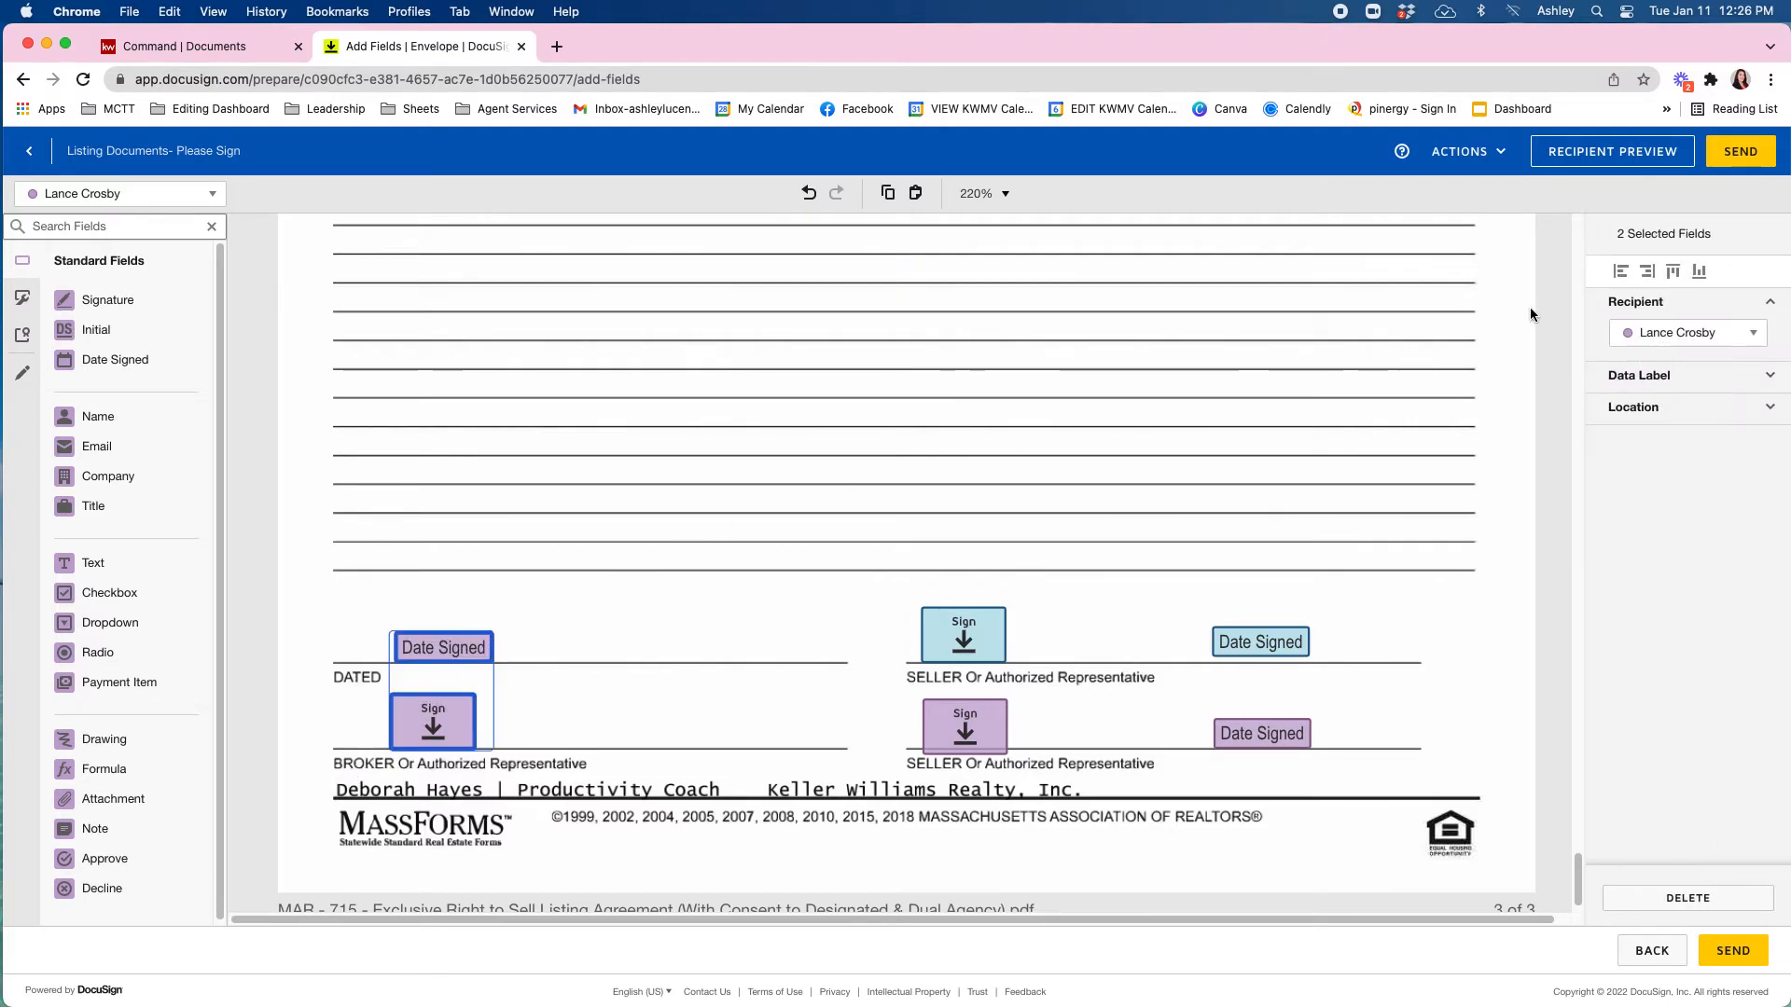
click(1679, 333)
click(1700, 373)
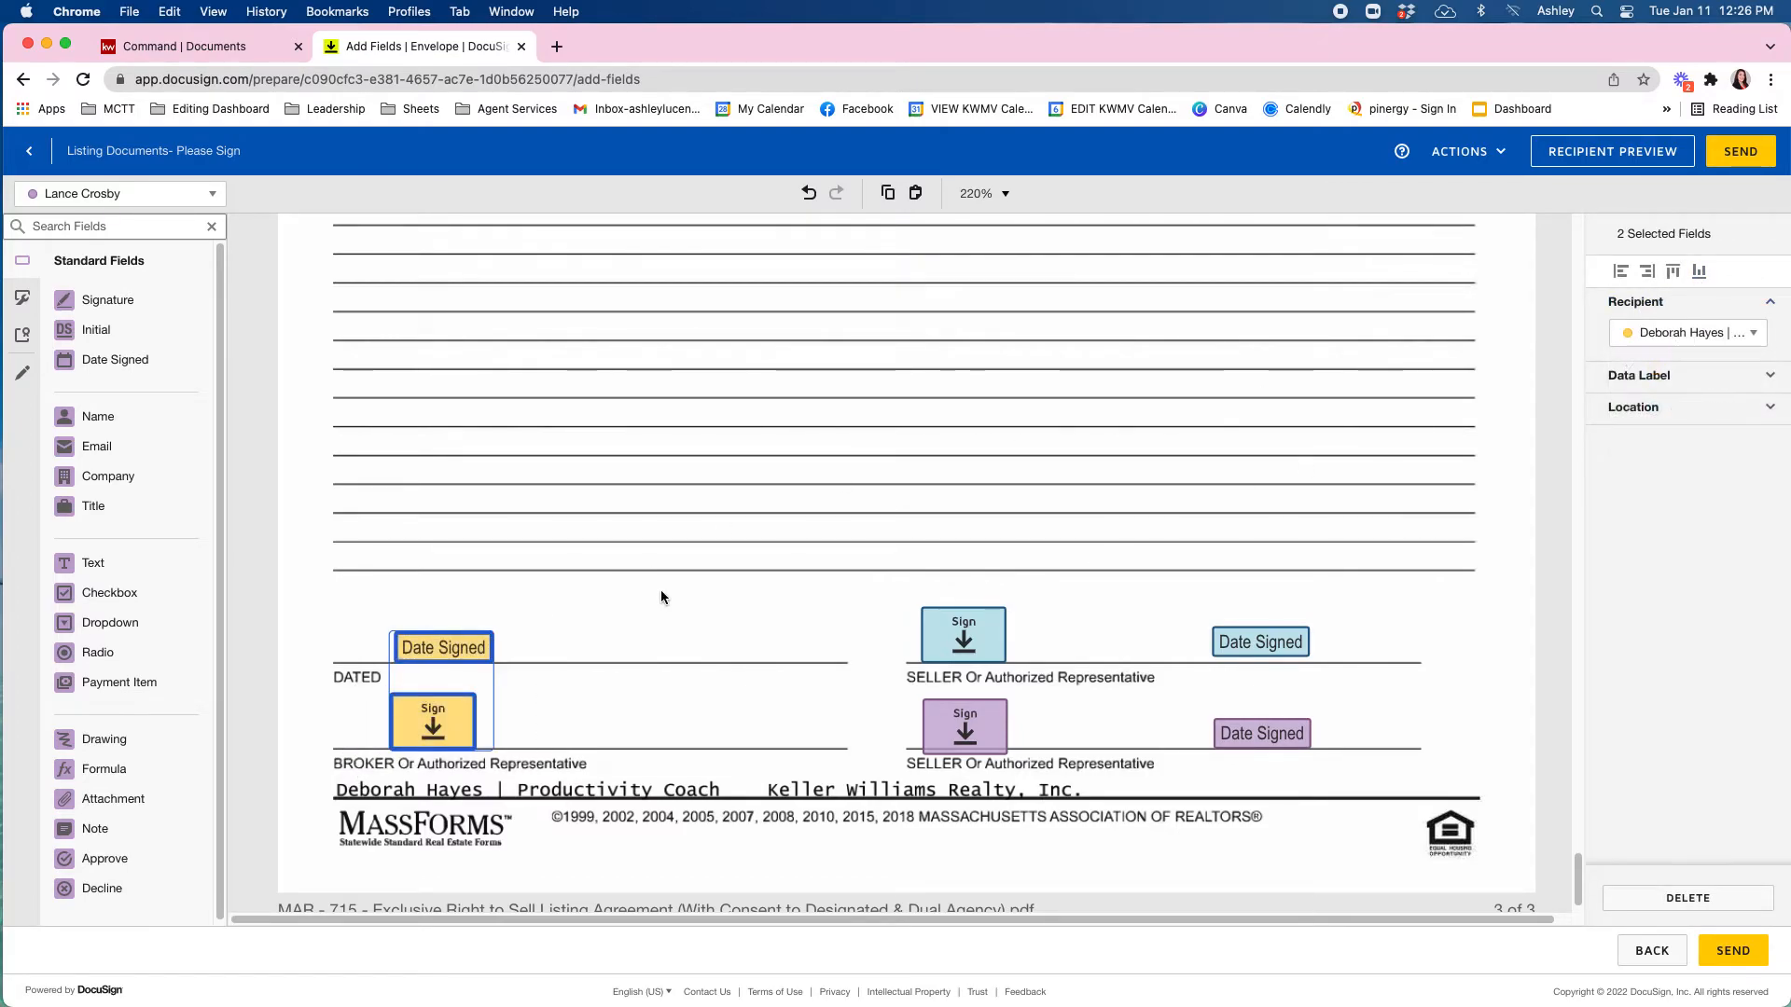
click(658, 590)
Review the placed fields across the pages and send the envelope.
scroll(560, 686, down, 1)
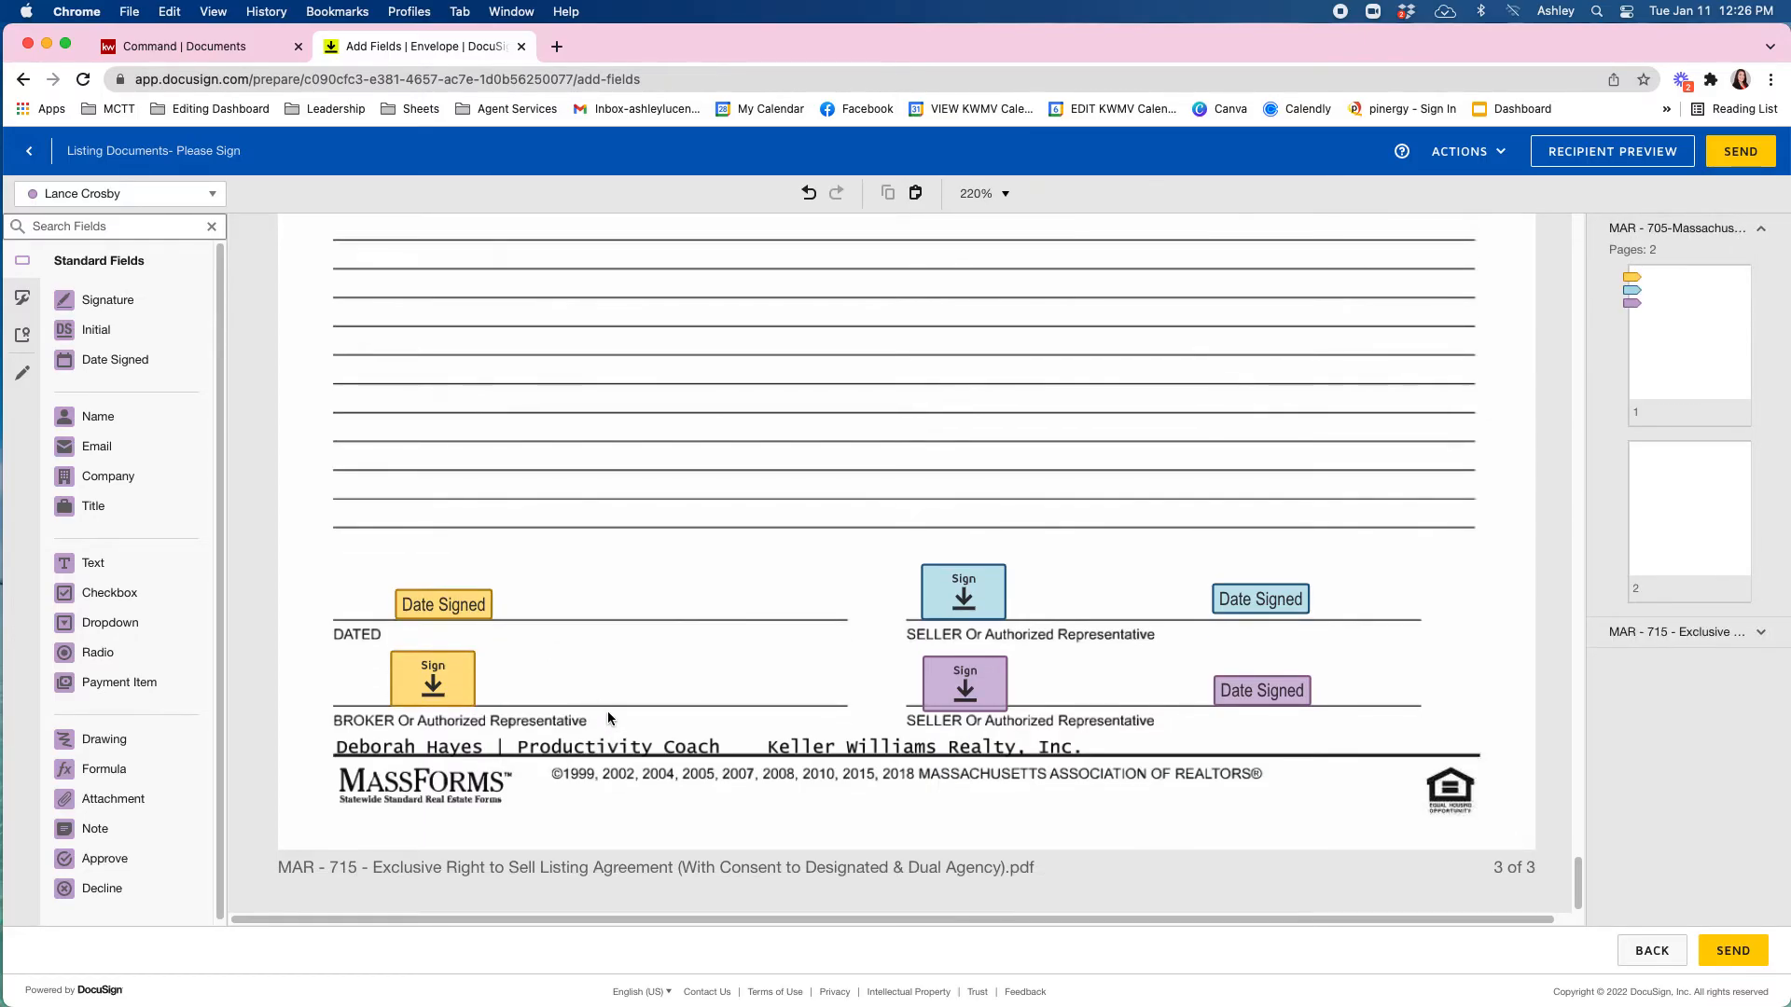
scroll(810, 743, up, 20)
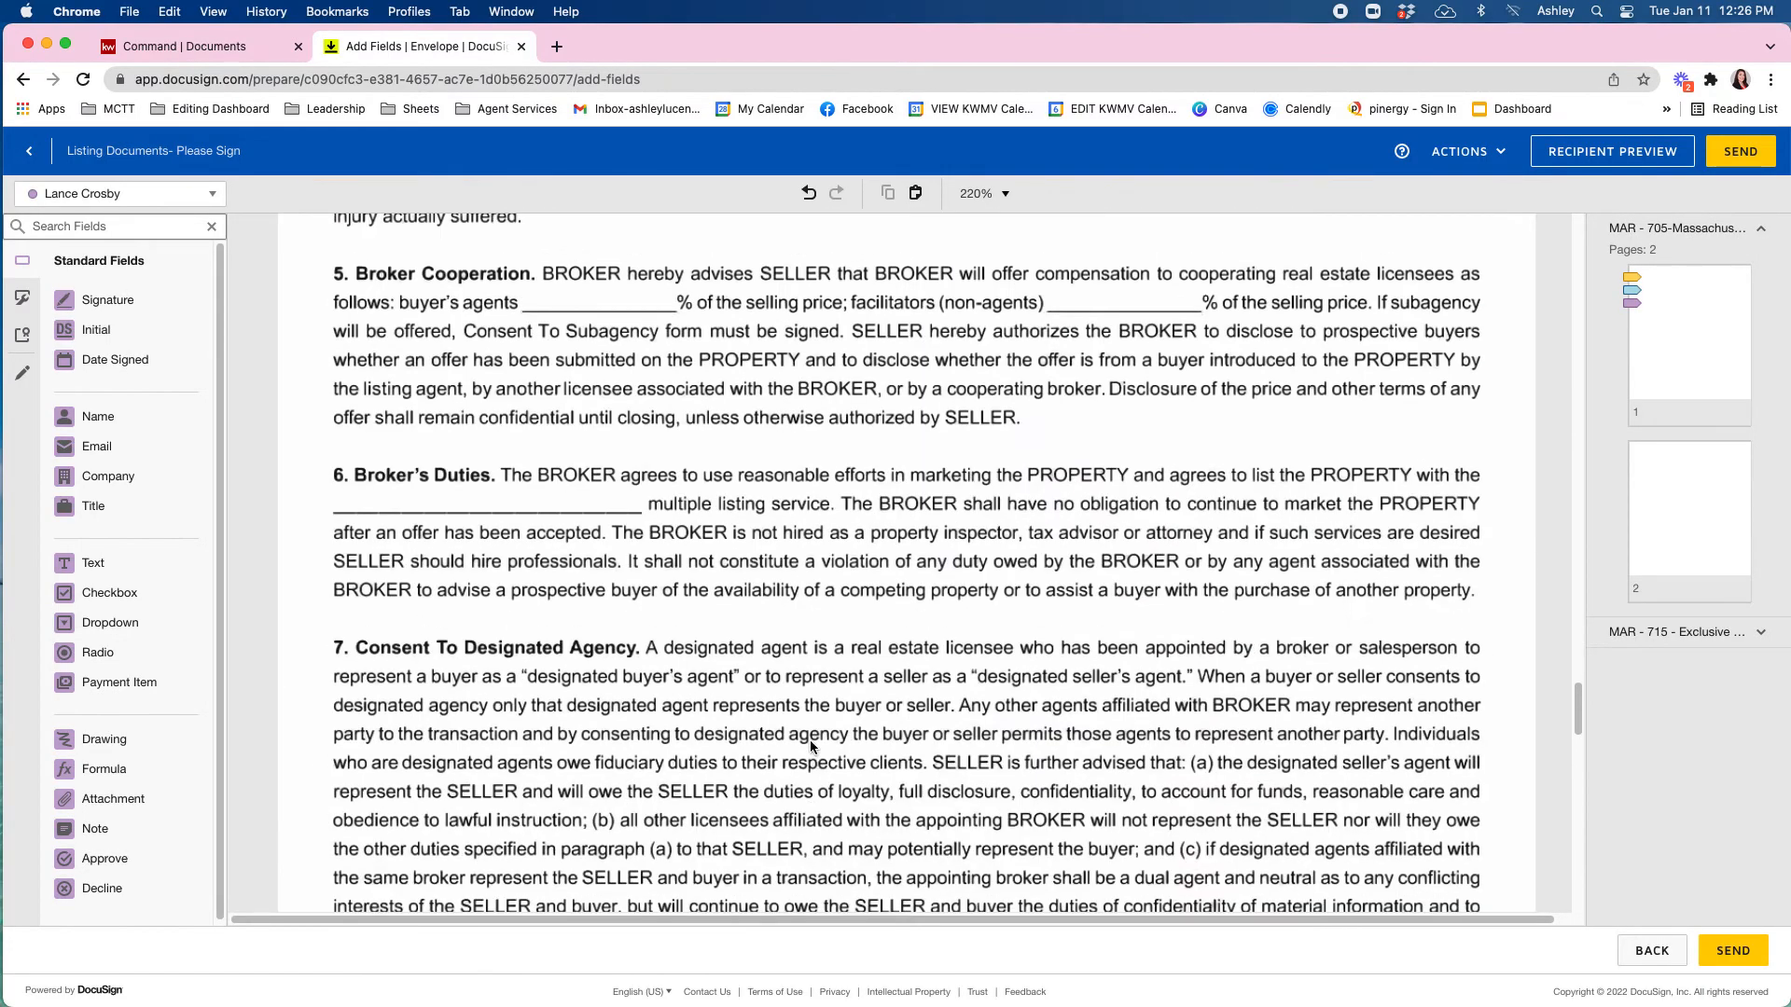
scroll(812, 744, up, 15)
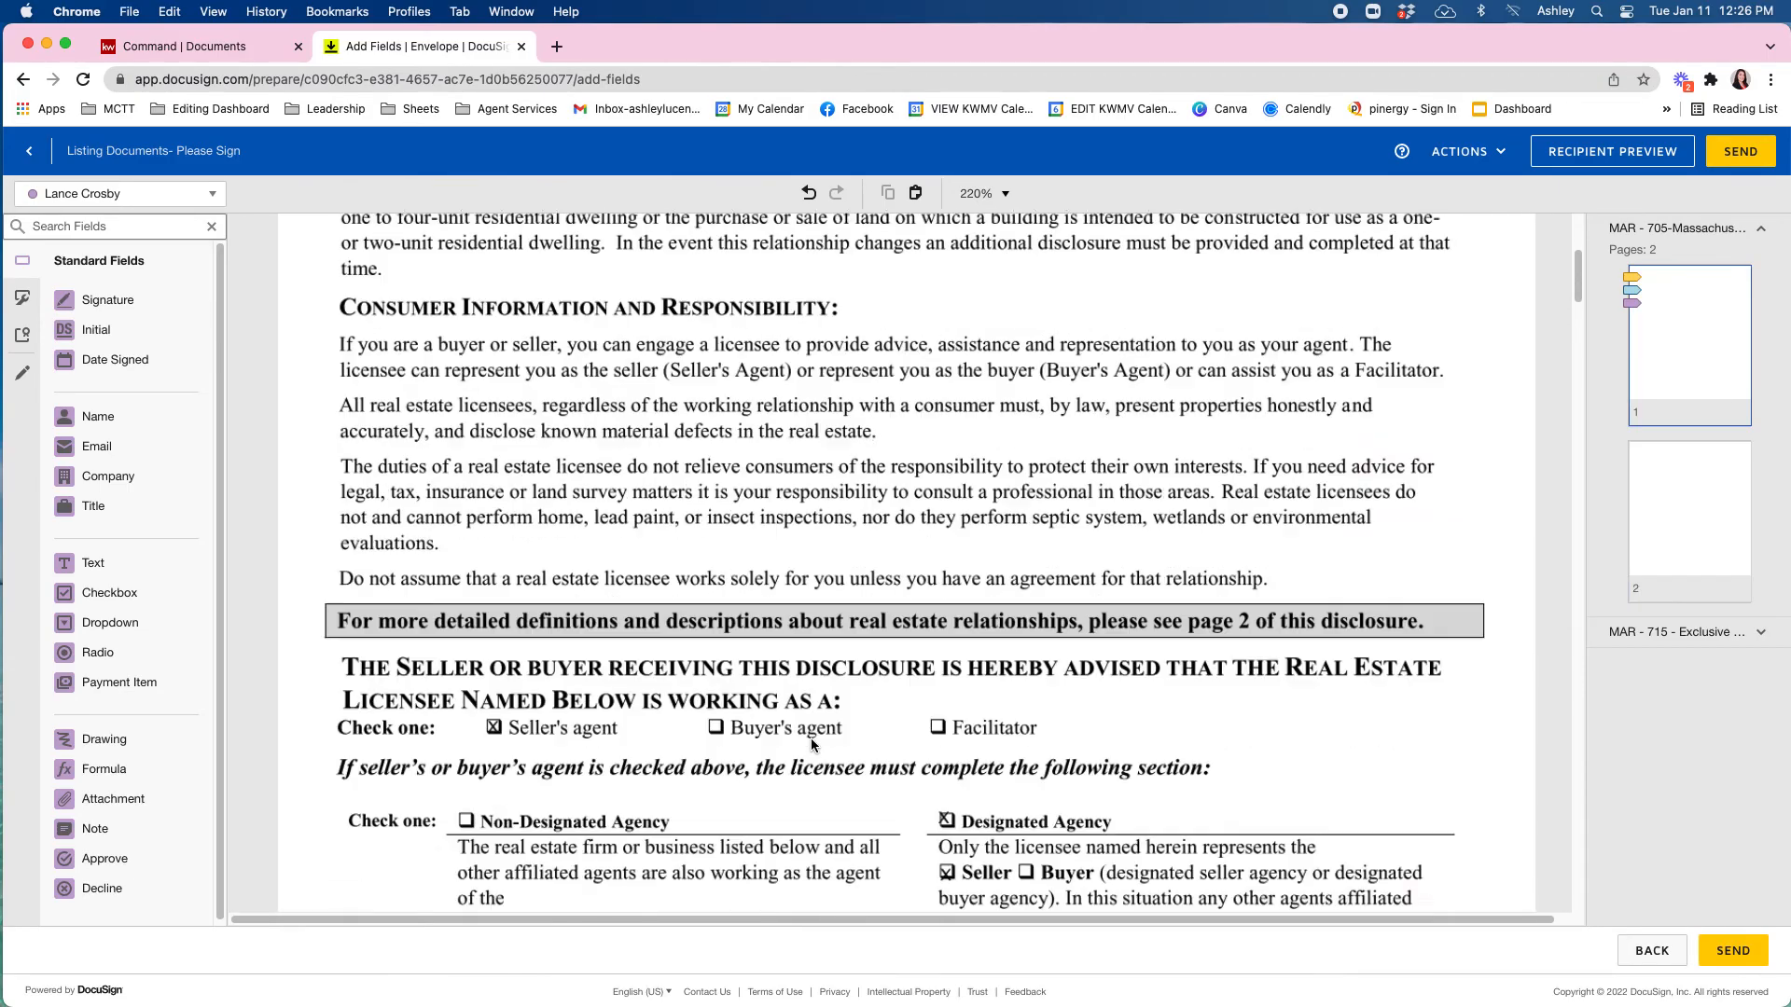
scroll(812, 743, down, 5)
scroll(810, 737, up, 10)
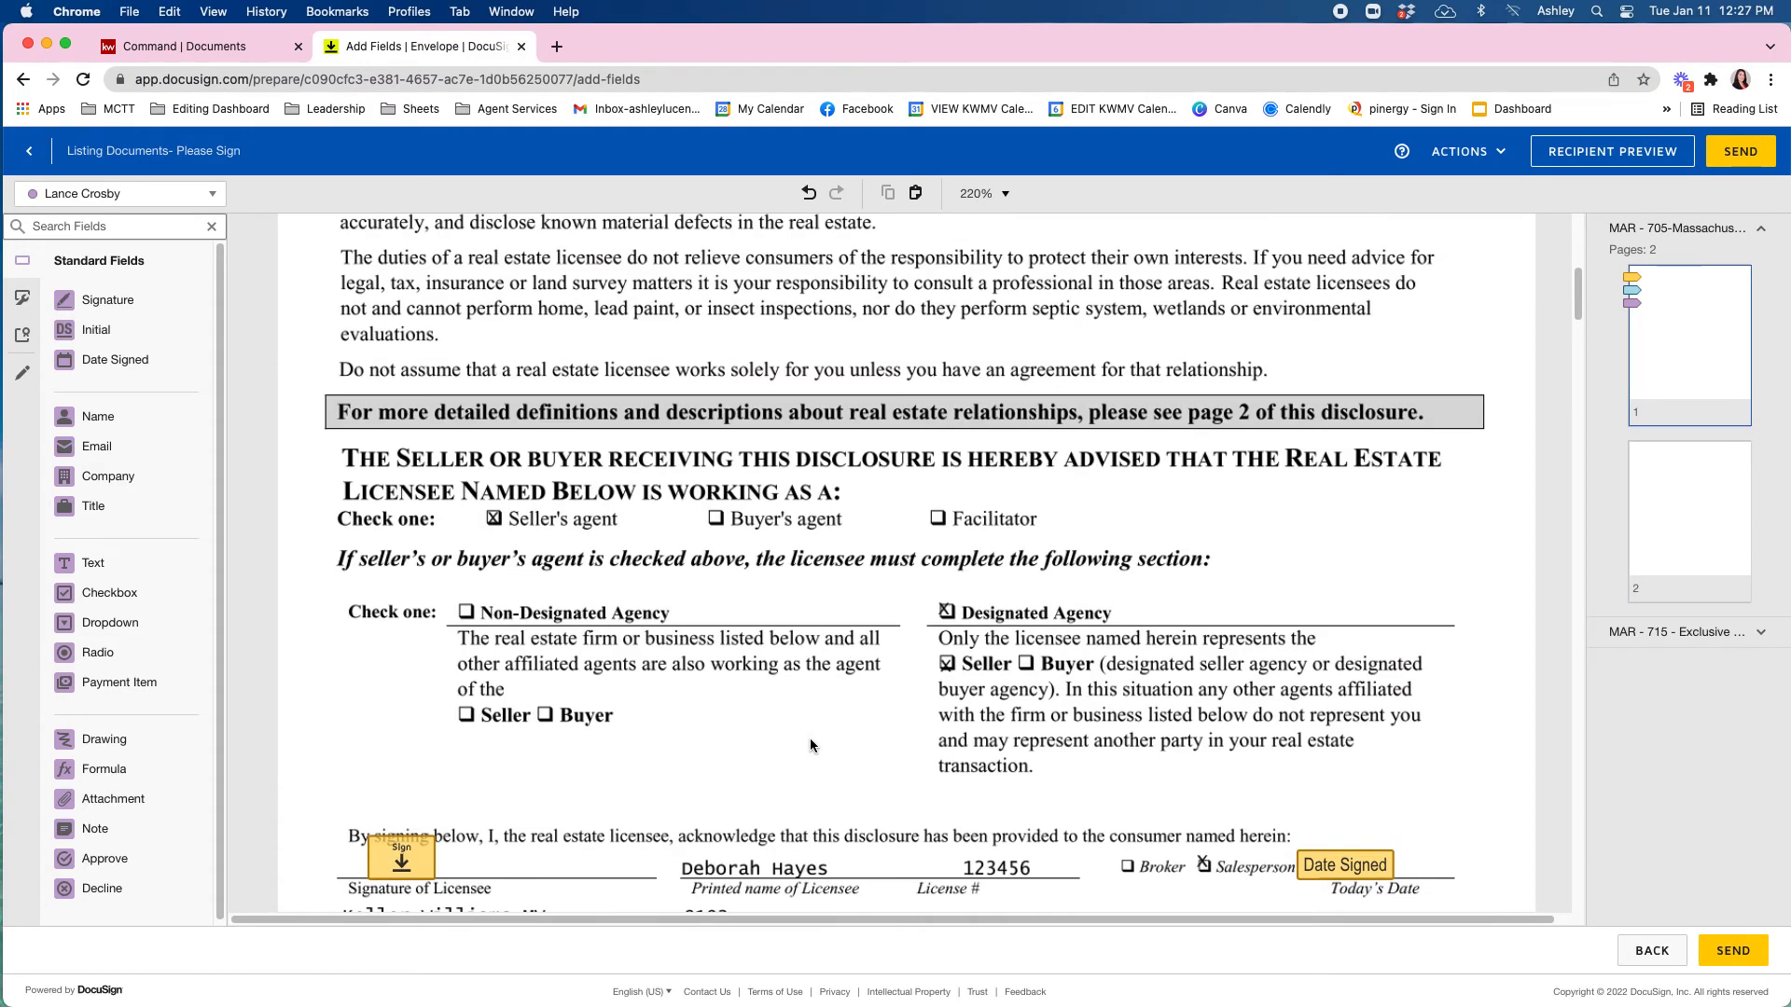
scroll(809, 741, down, 4)
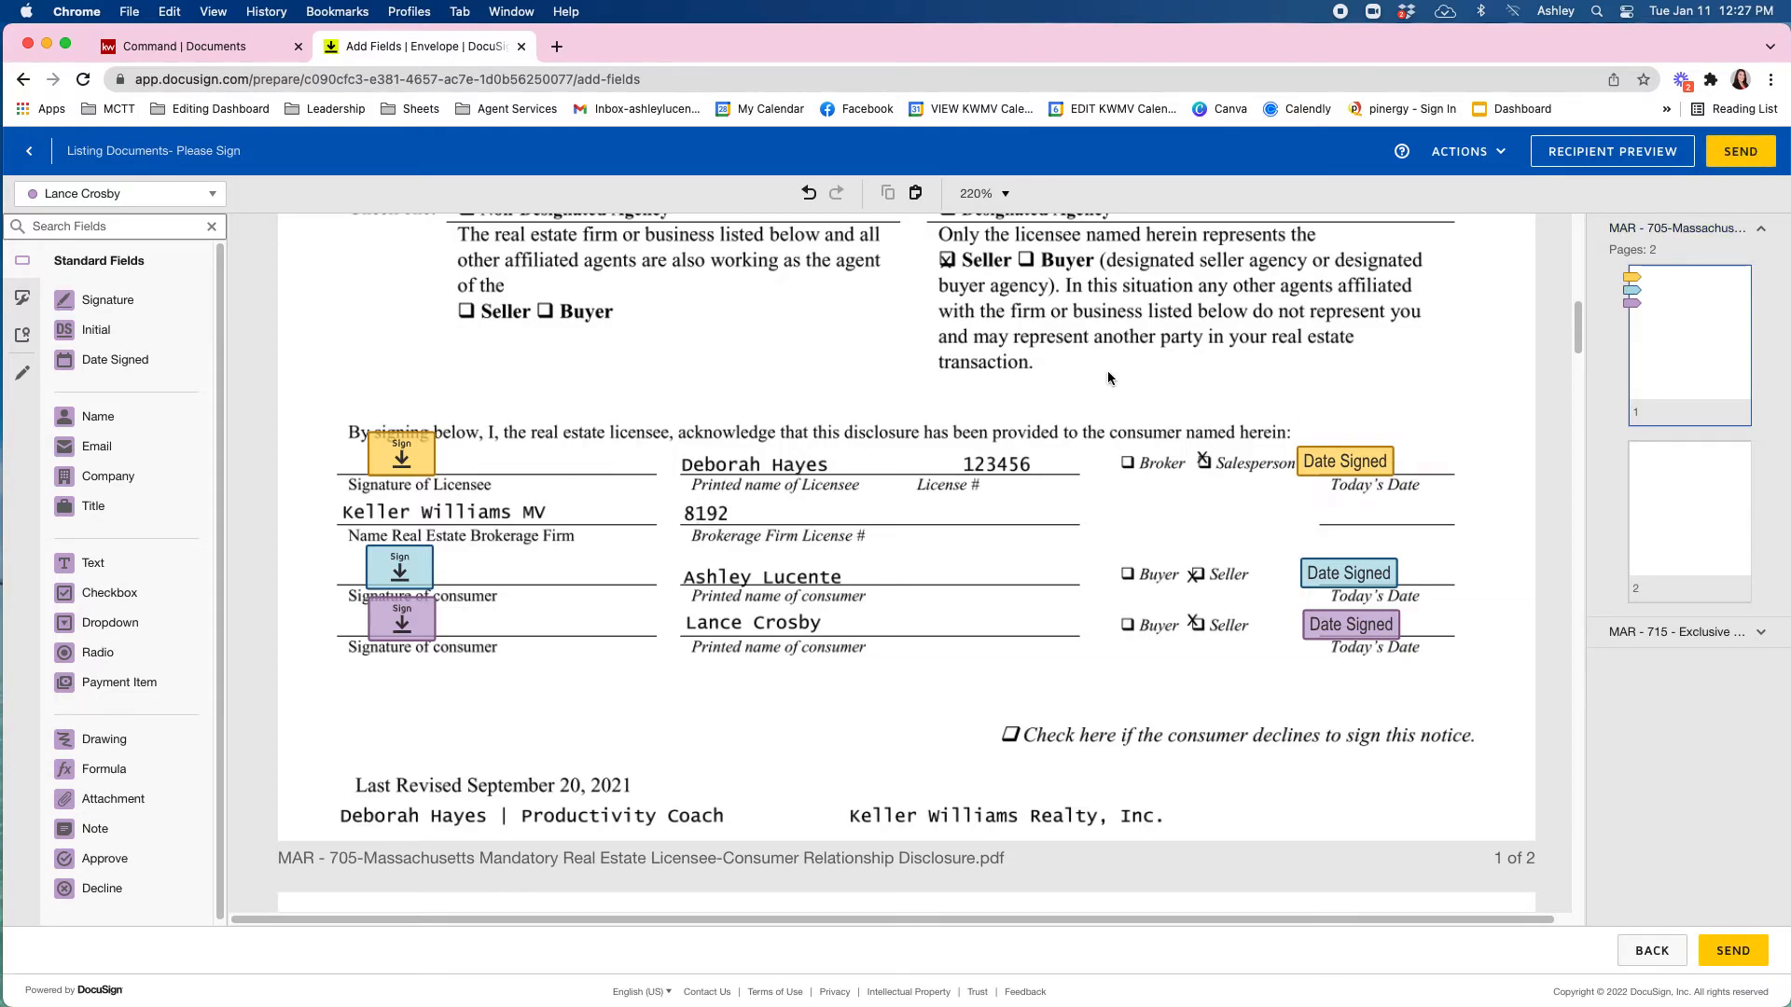
click(1748, 153)
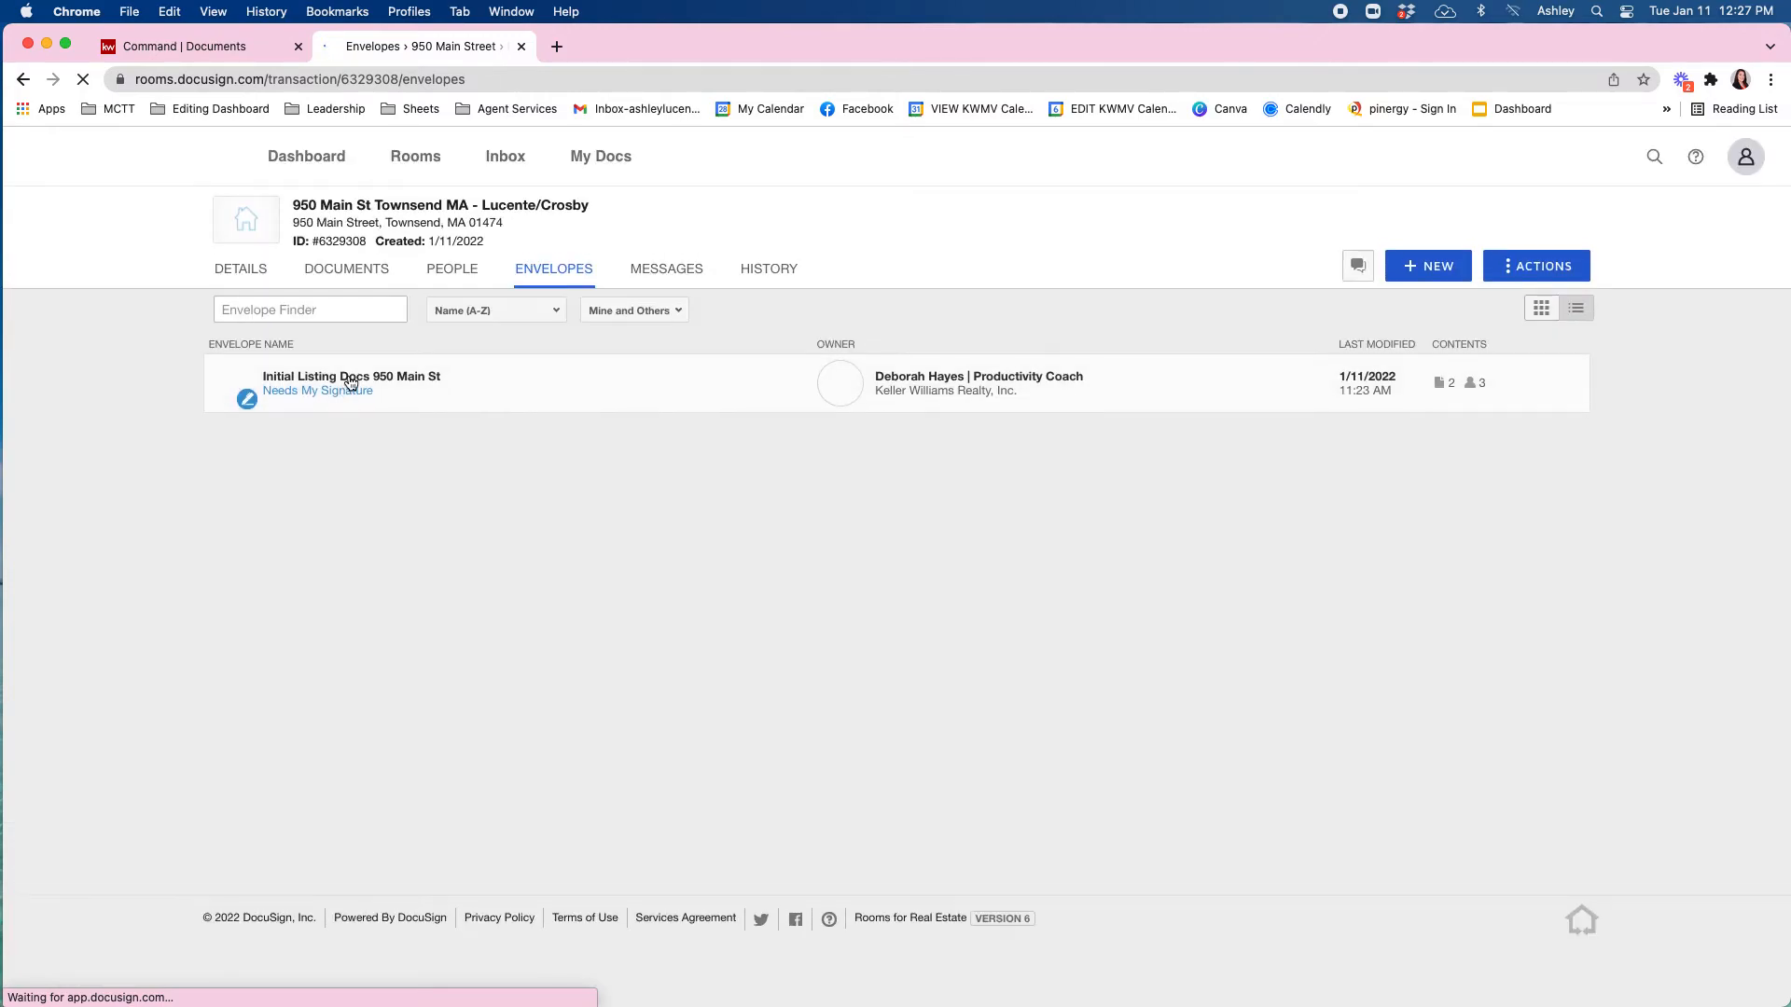
click(345, 391)
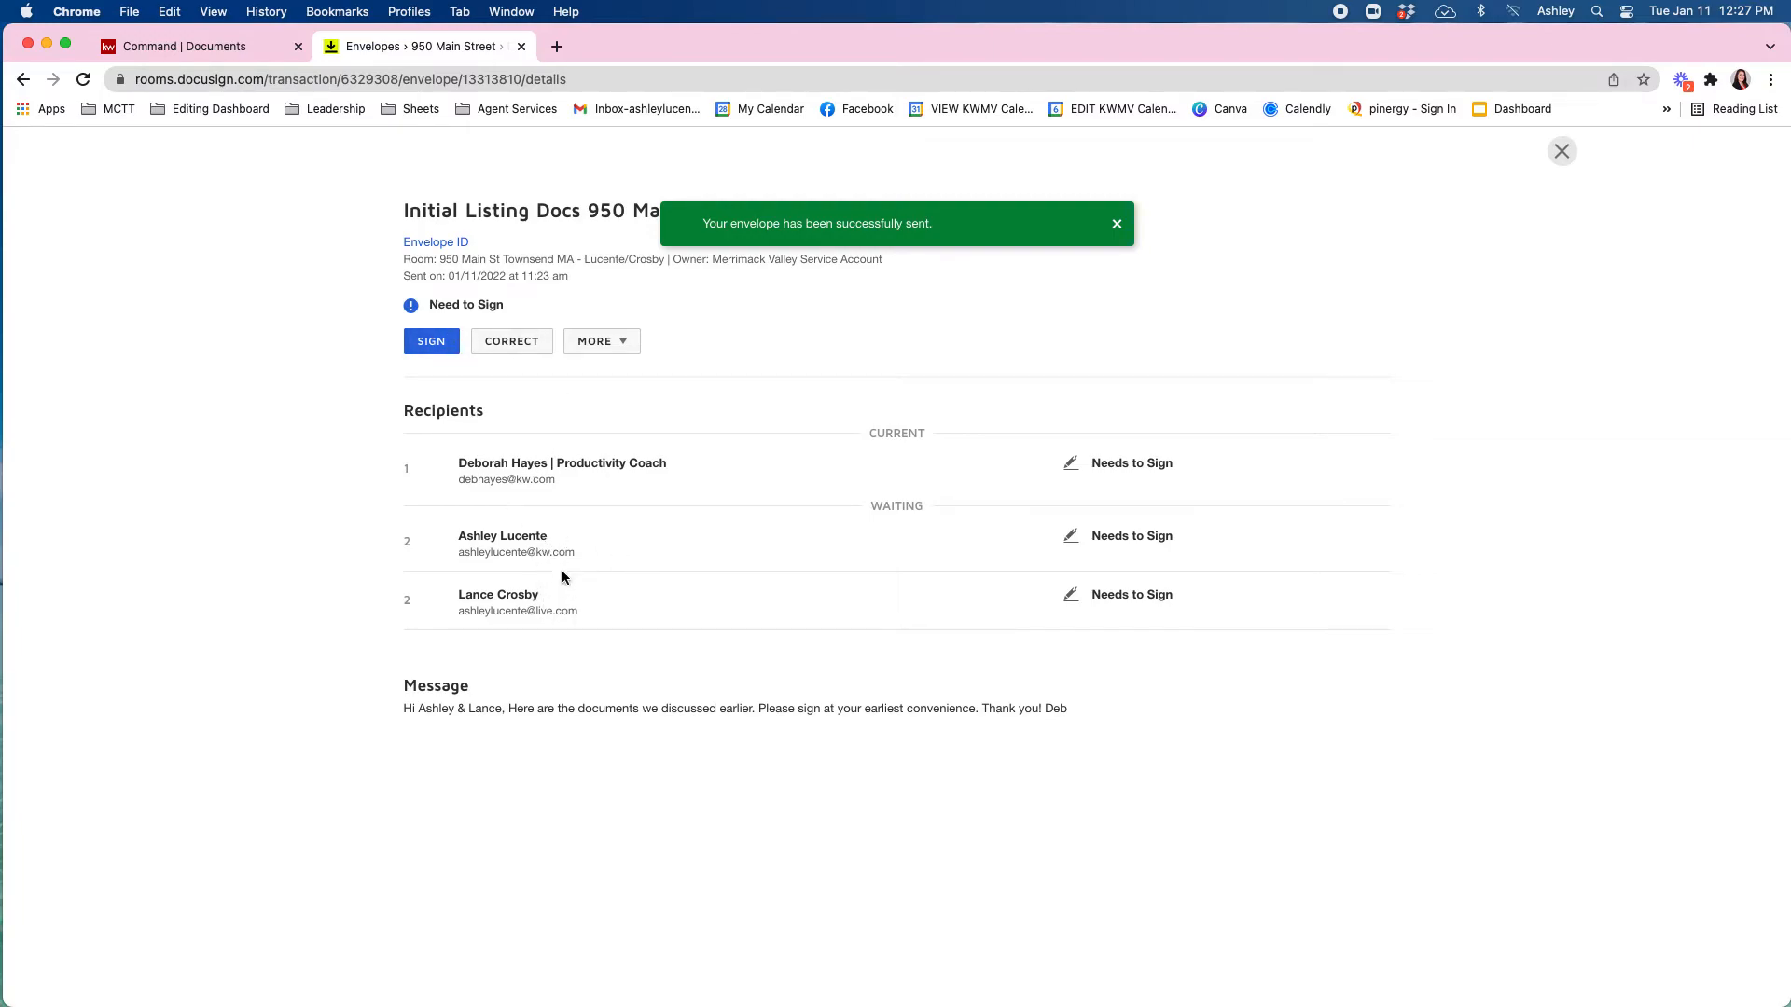
click(431, 341)
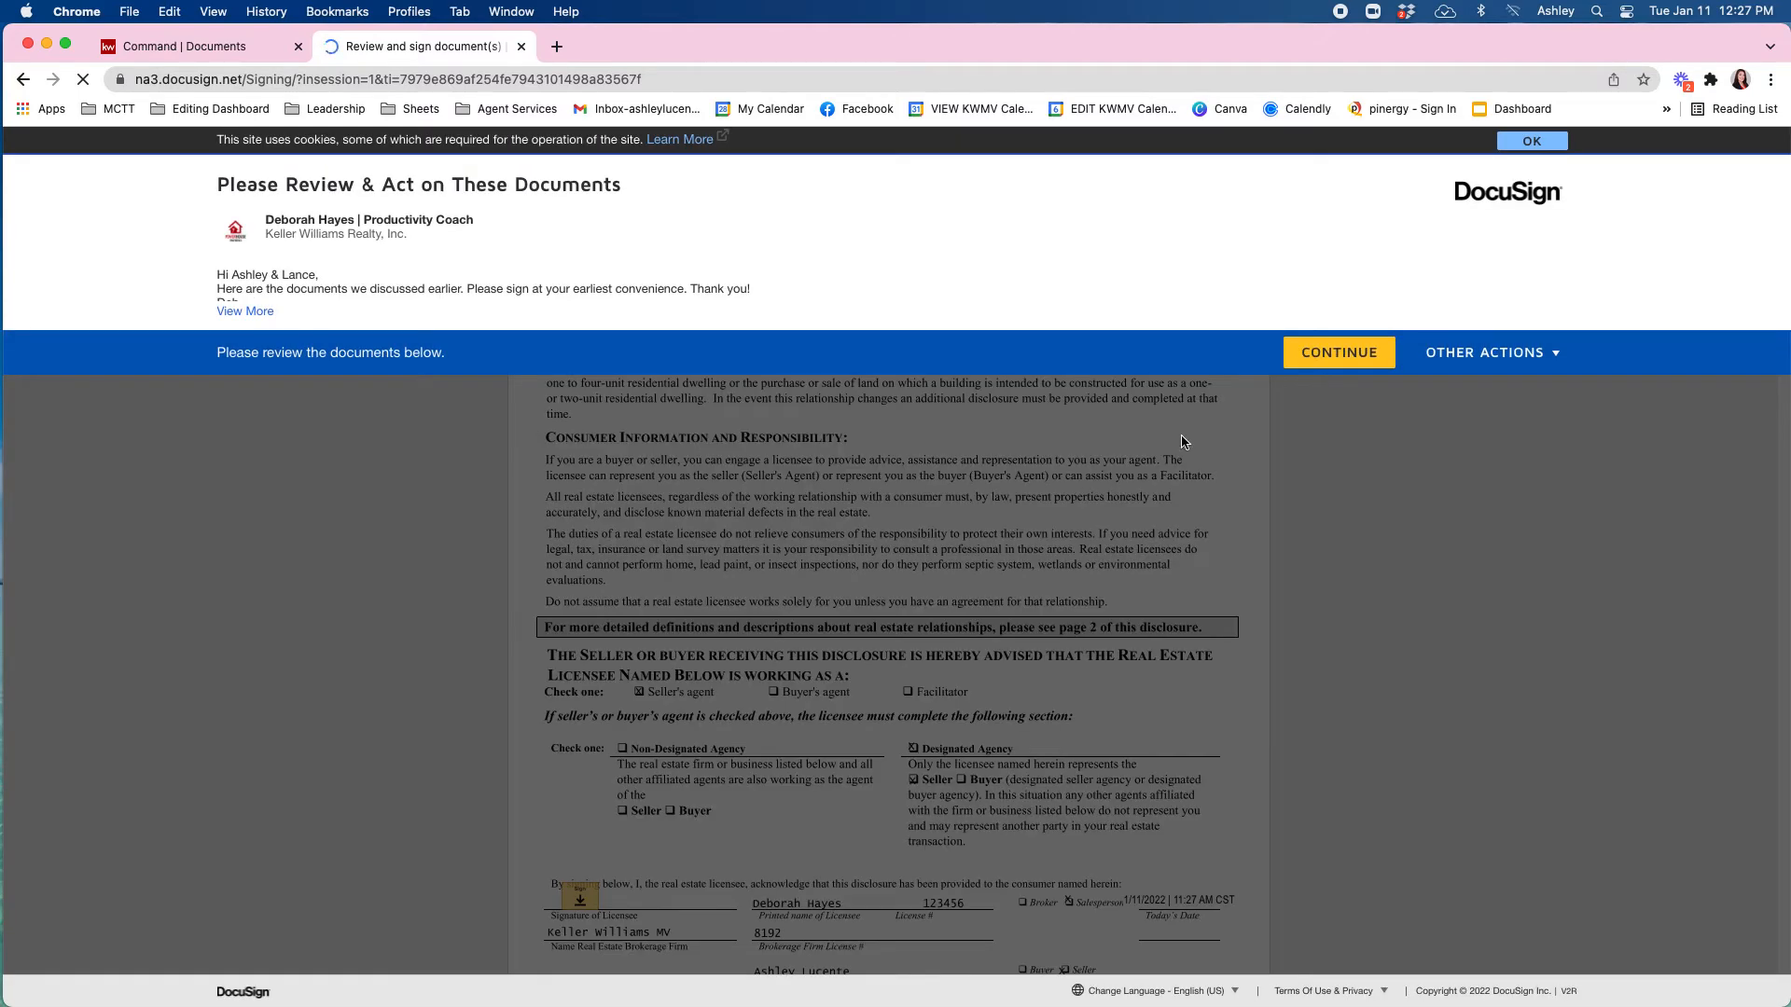
Sign the MAR-705 licensee field and the last-page broker line, then finish.
click(1339, 353)
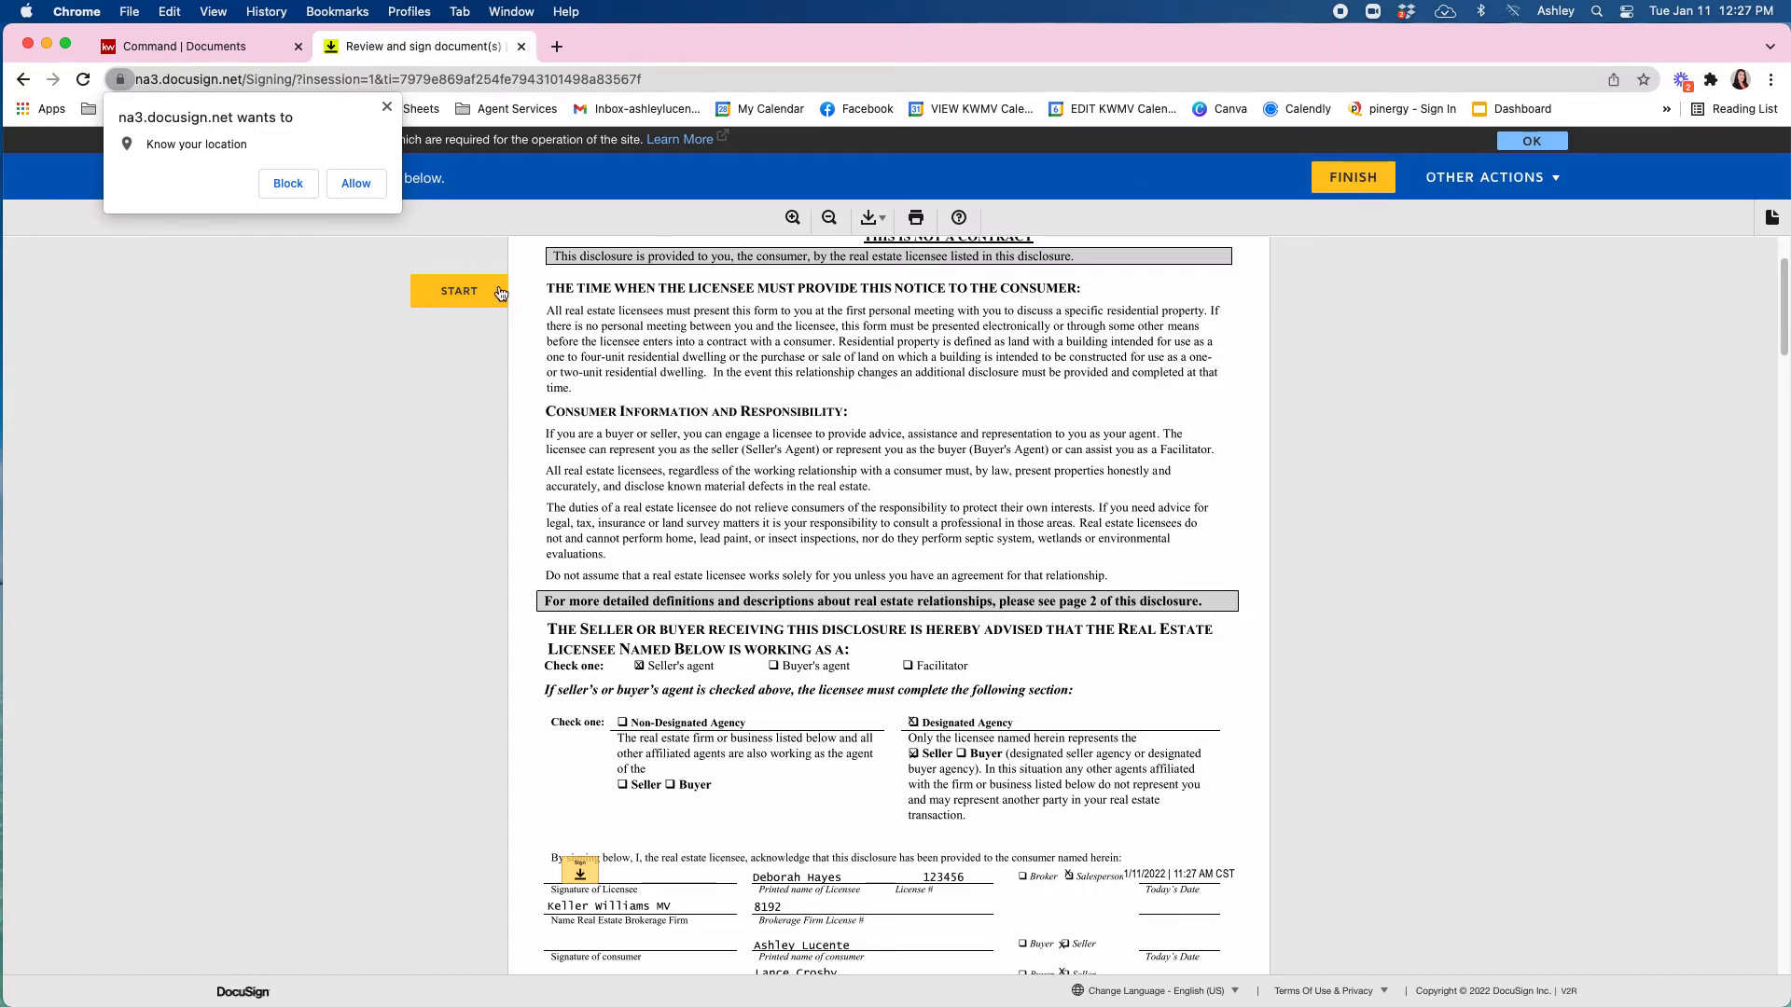
click(489, 304)
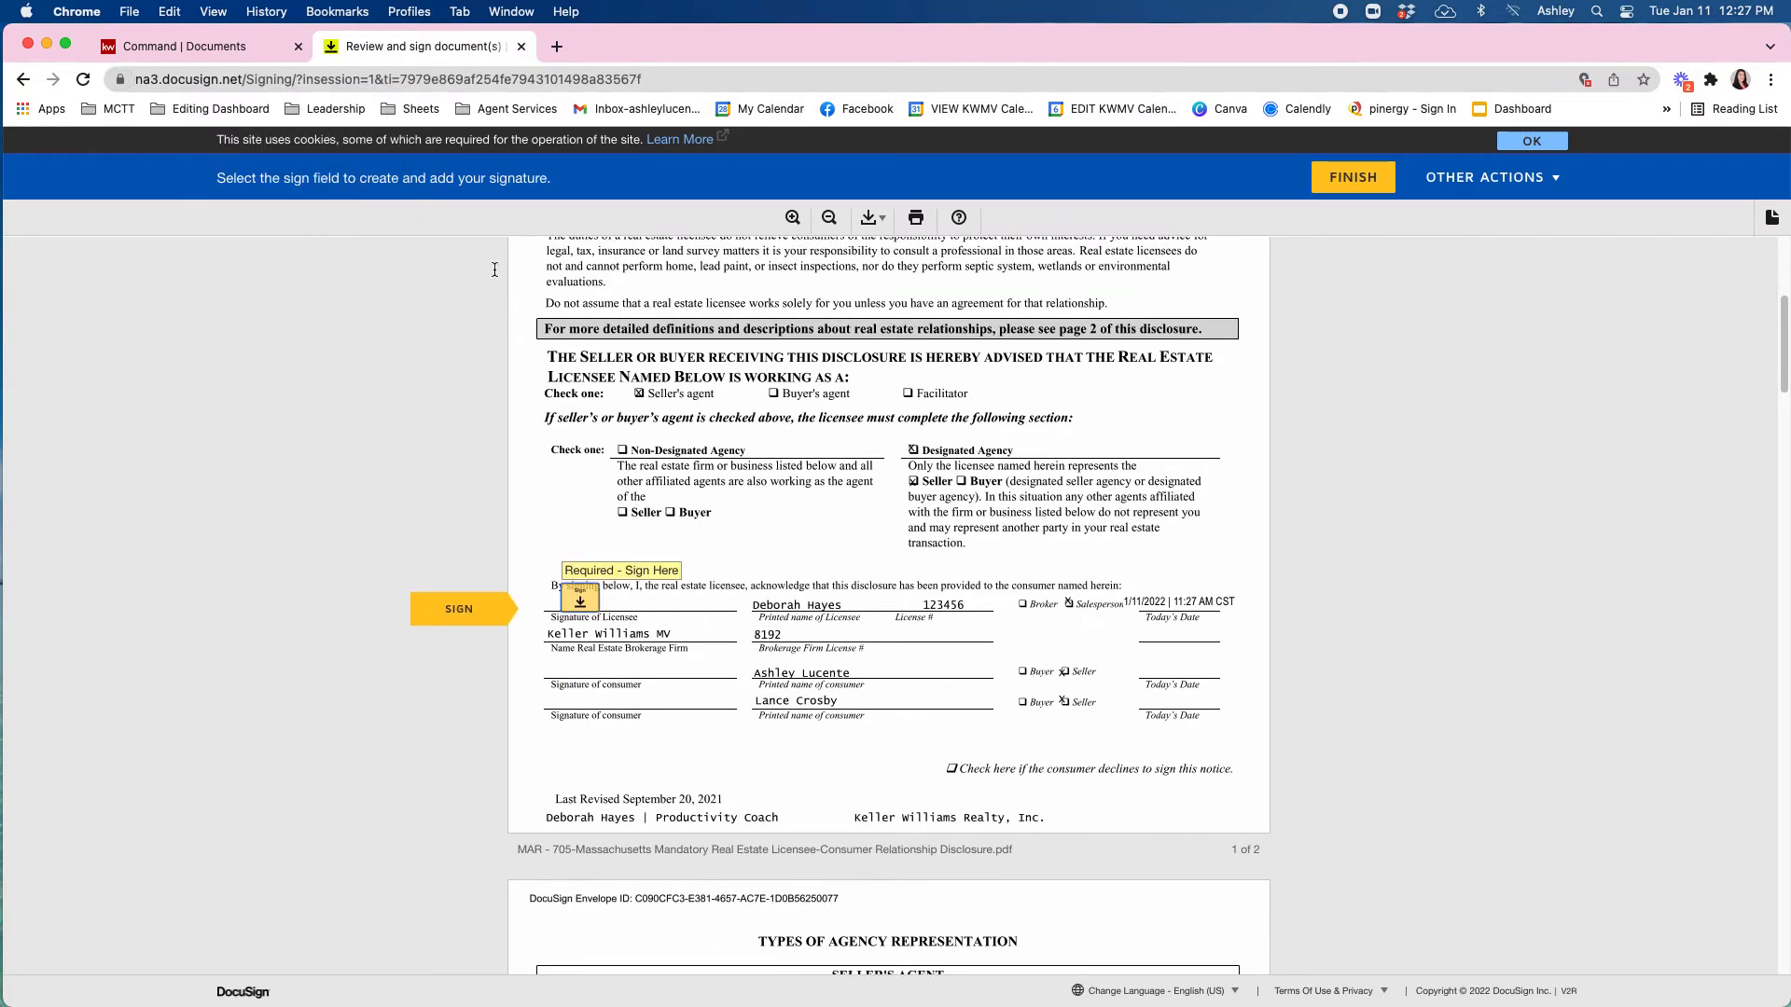
click(597, 599)
click(614, 692)
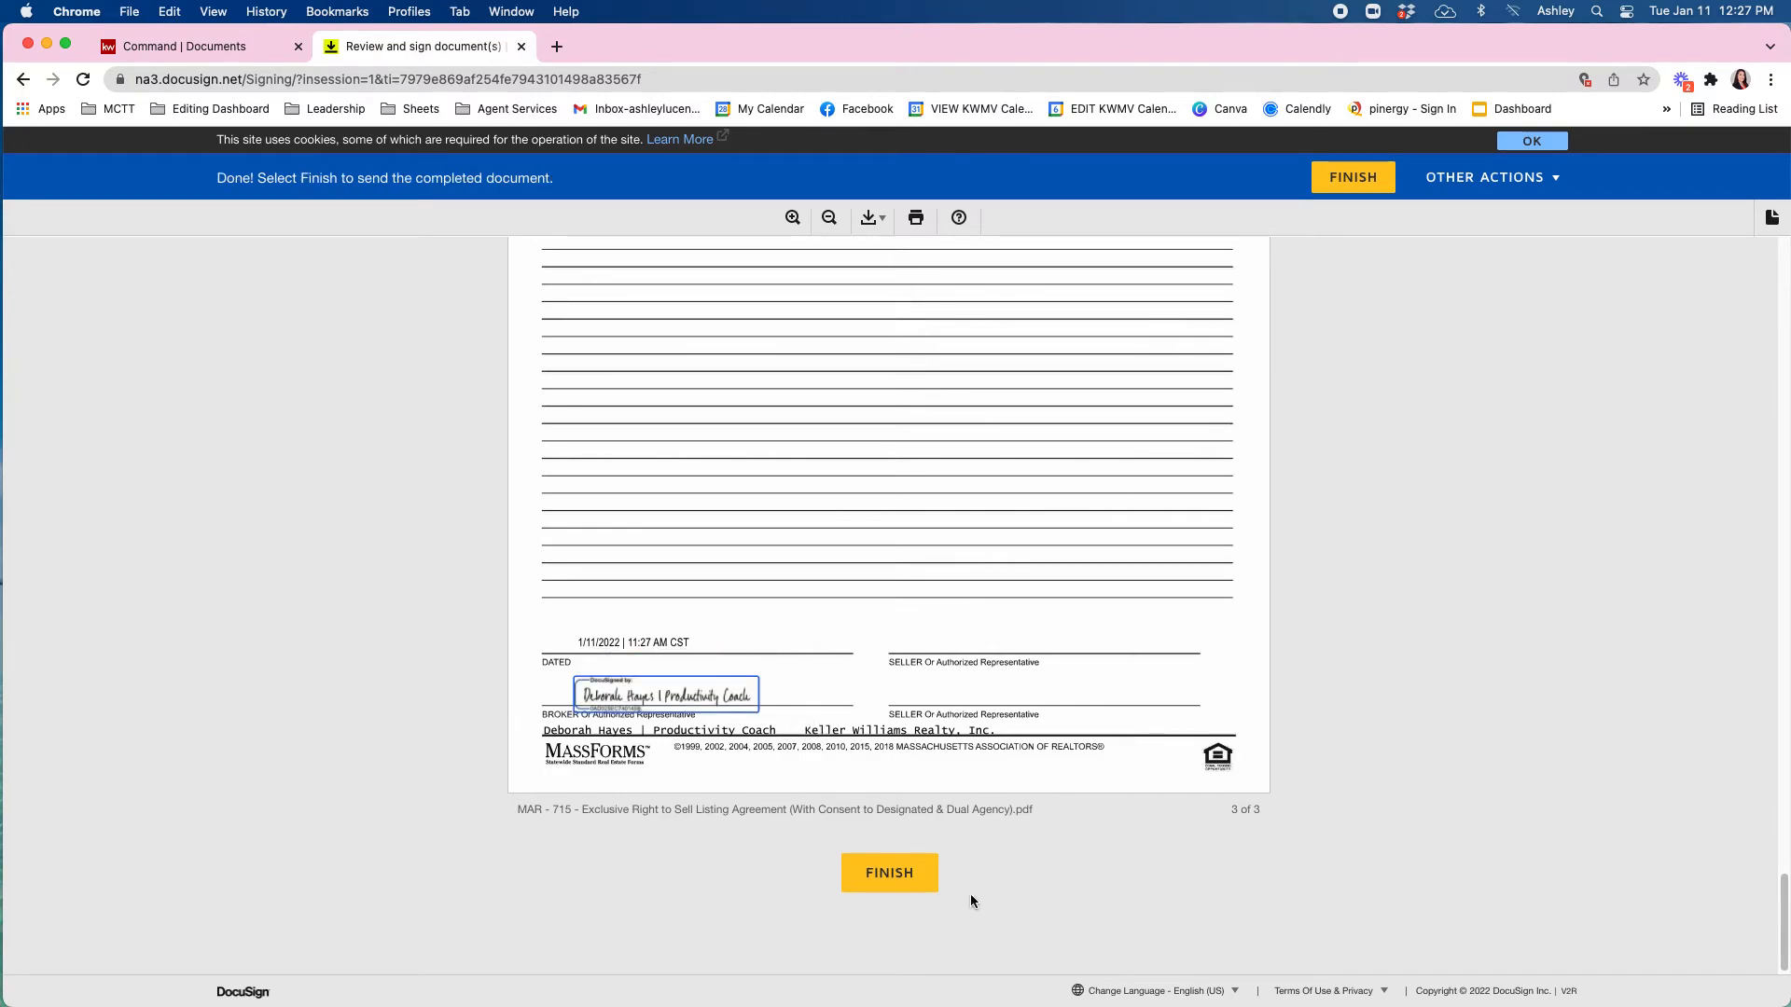
click(899, 880)
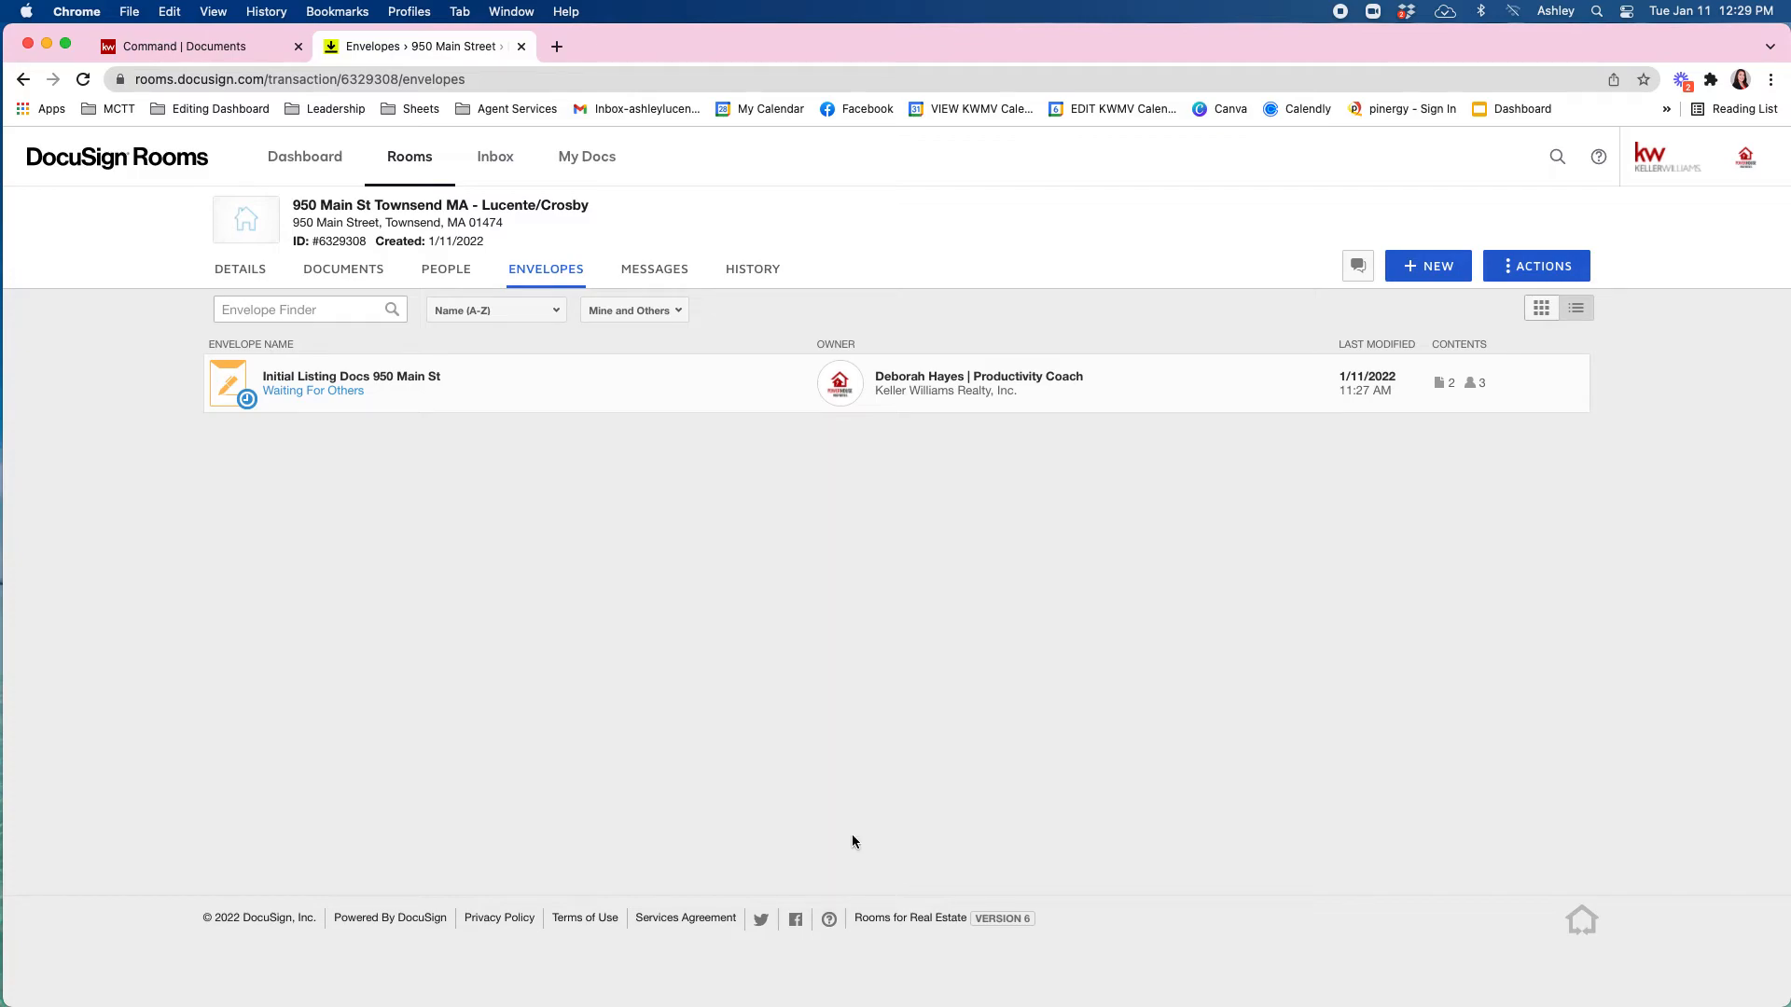
Show the room's Documents list, reloading until the signed copies and Certification PDF appear.
click(353, 270)
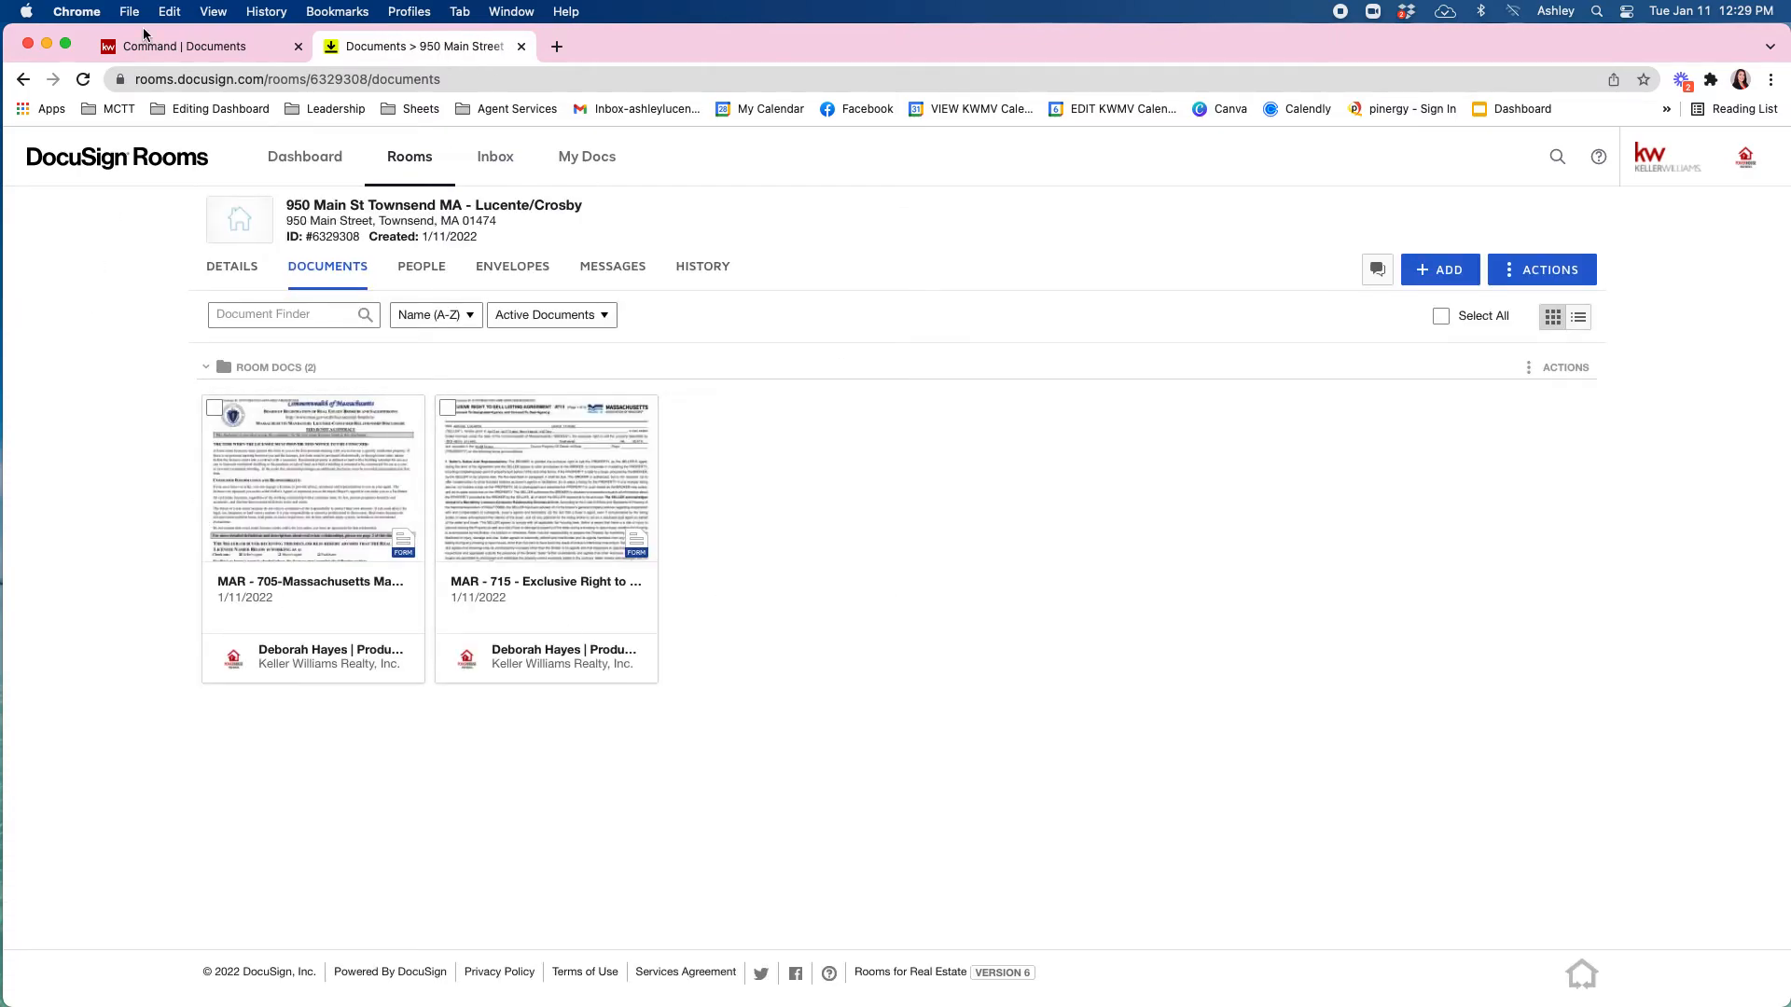
click(84, 82)
click(83, 80)
click(83, 80)
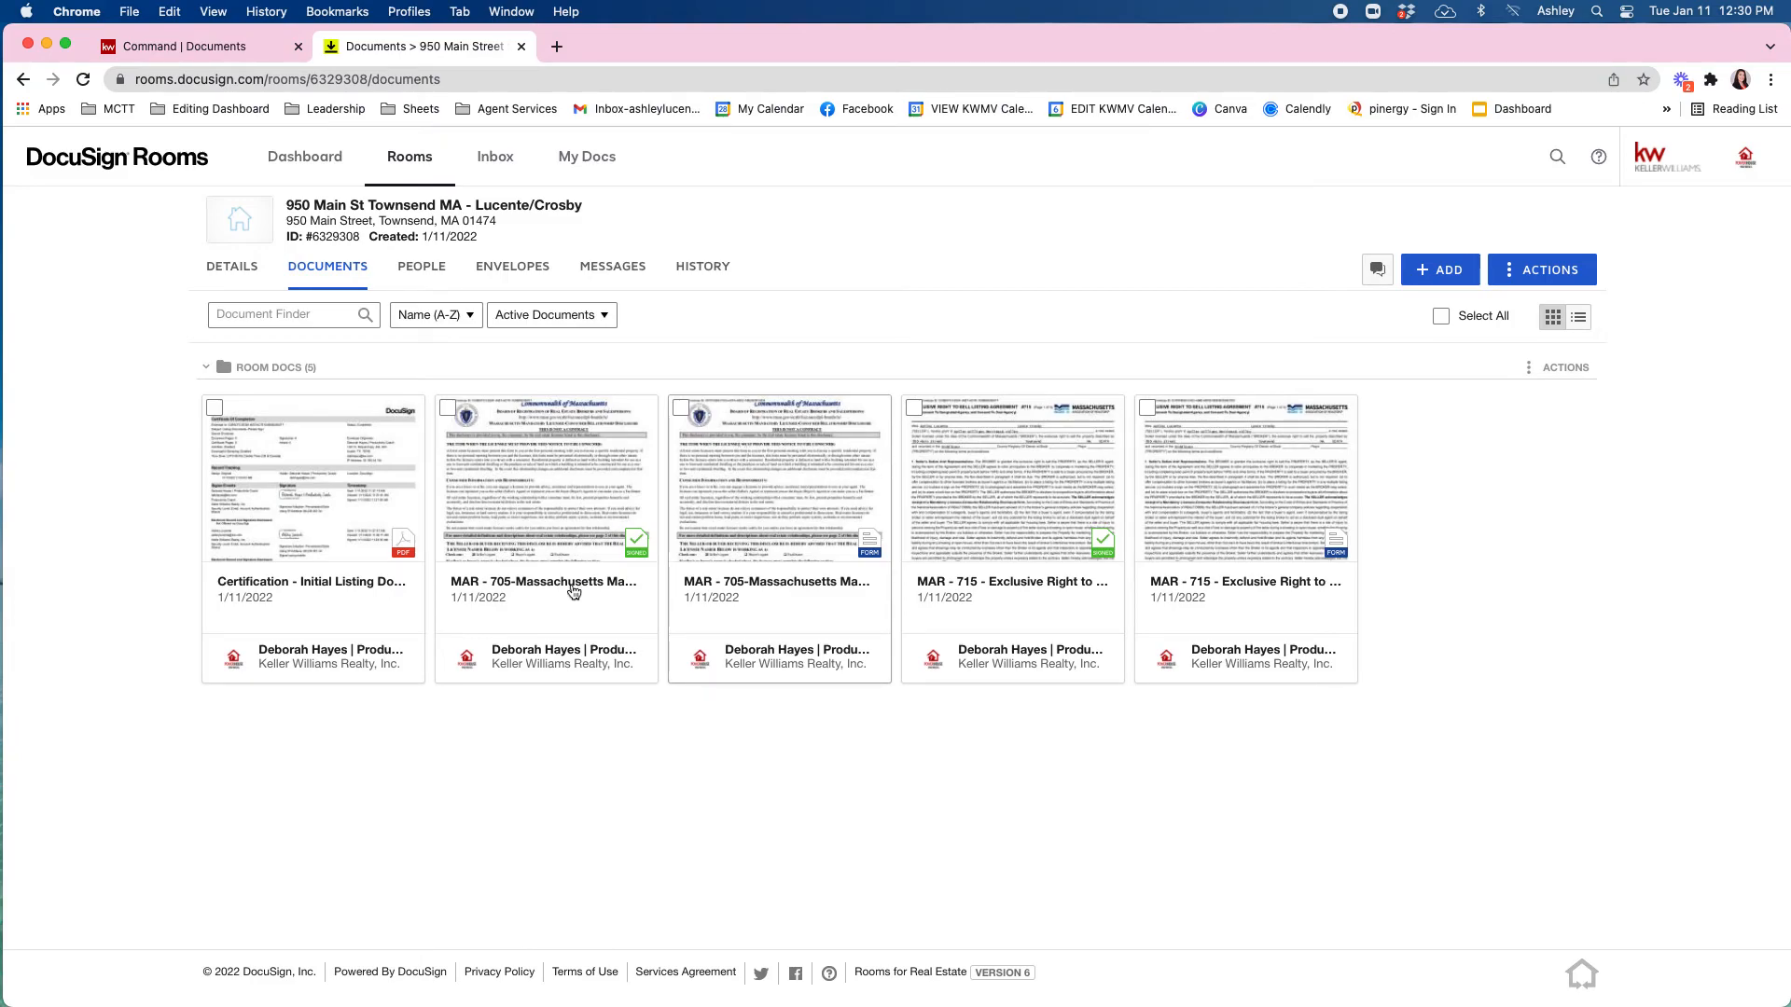
click(557, 527)
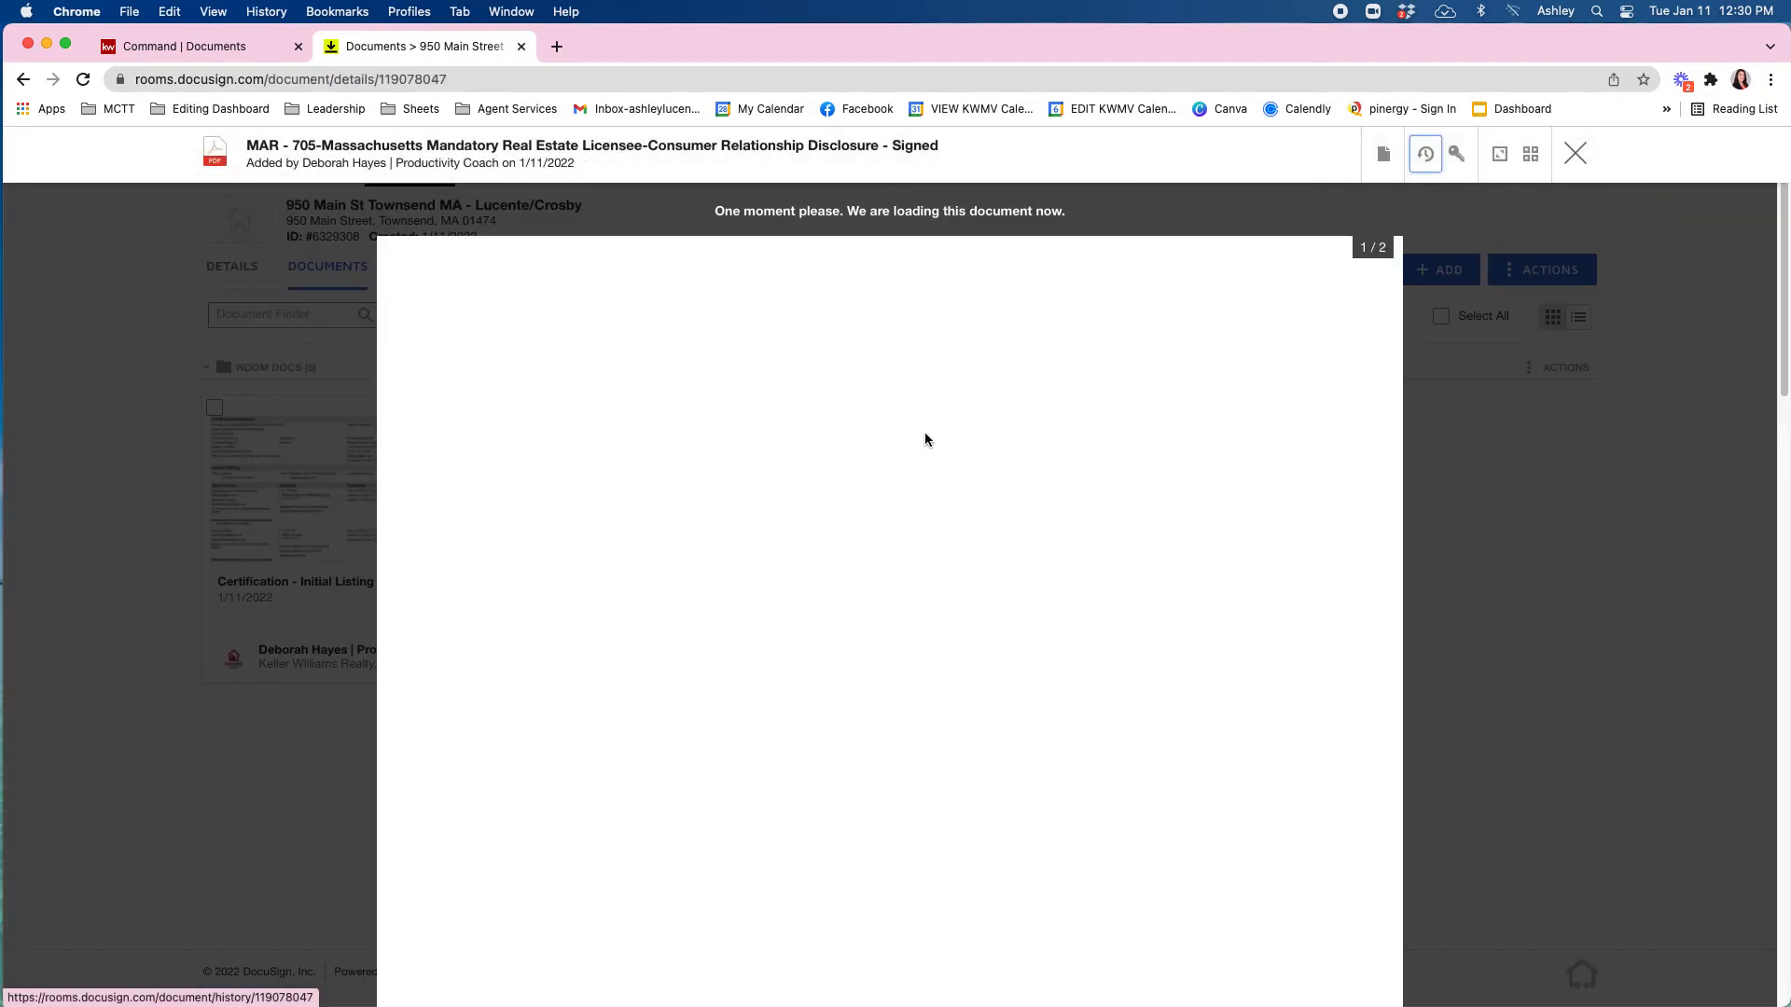
scroll(1075, 579, down, 10)
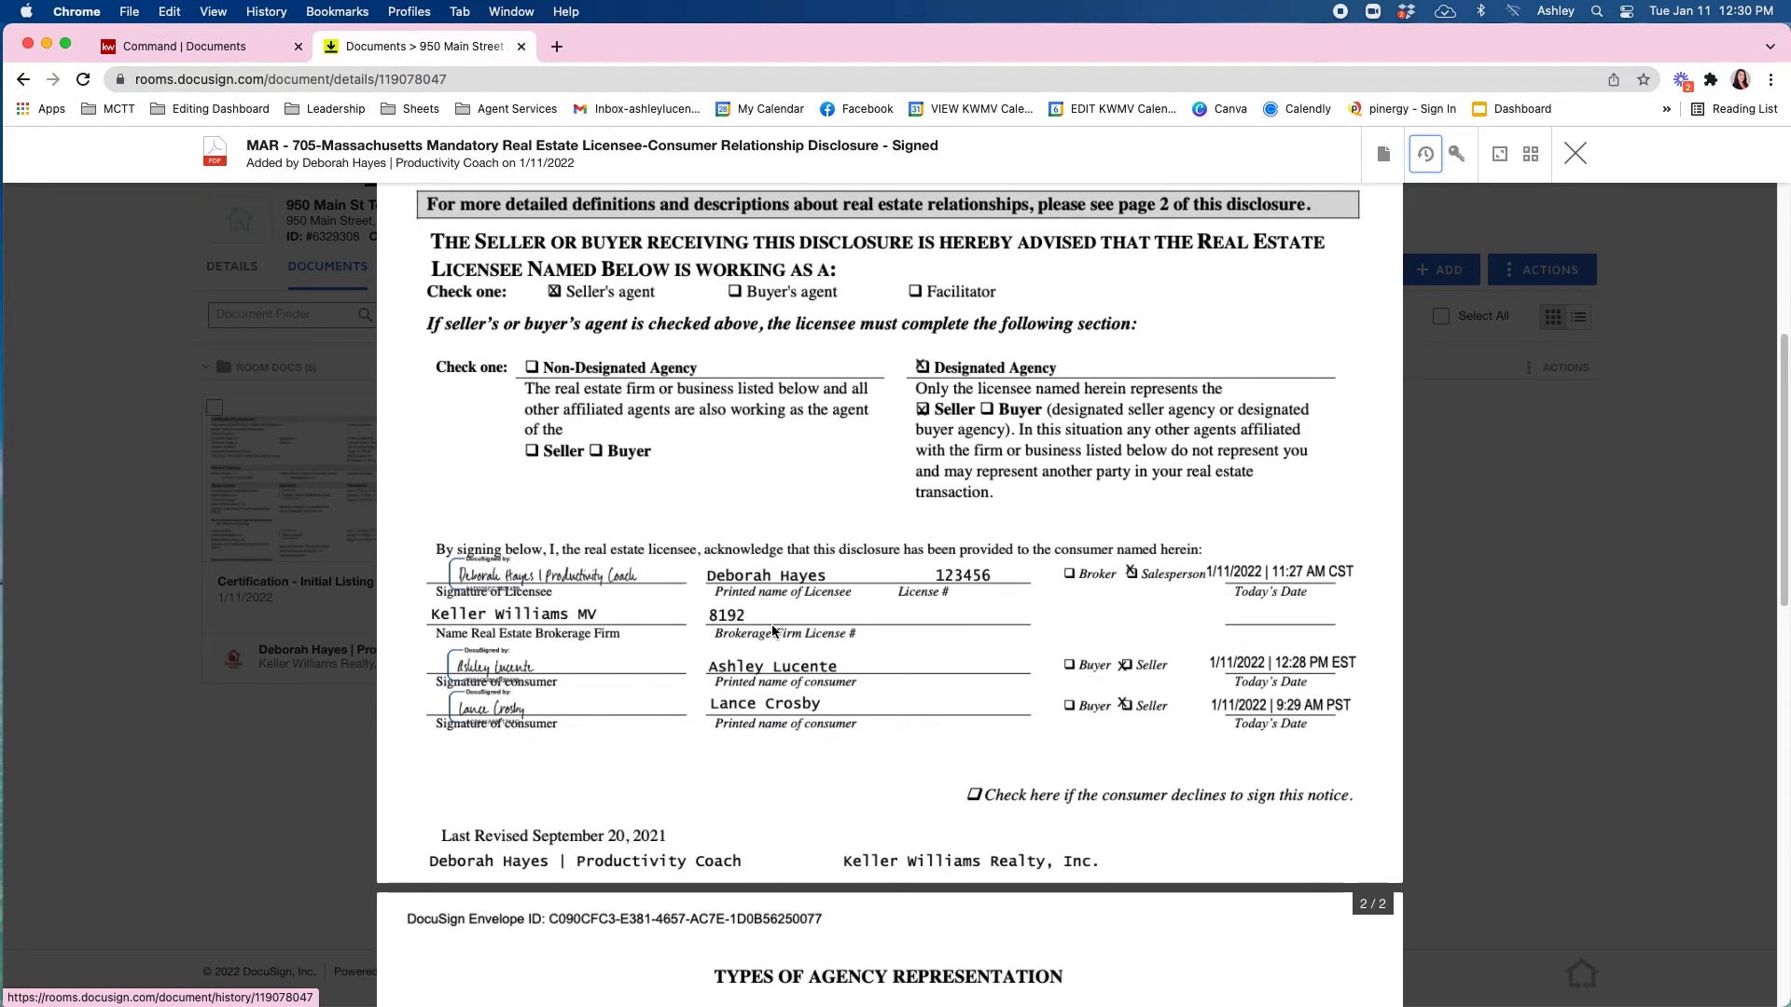
scroll(1266, 360, up, 7)
click(1585, 151)
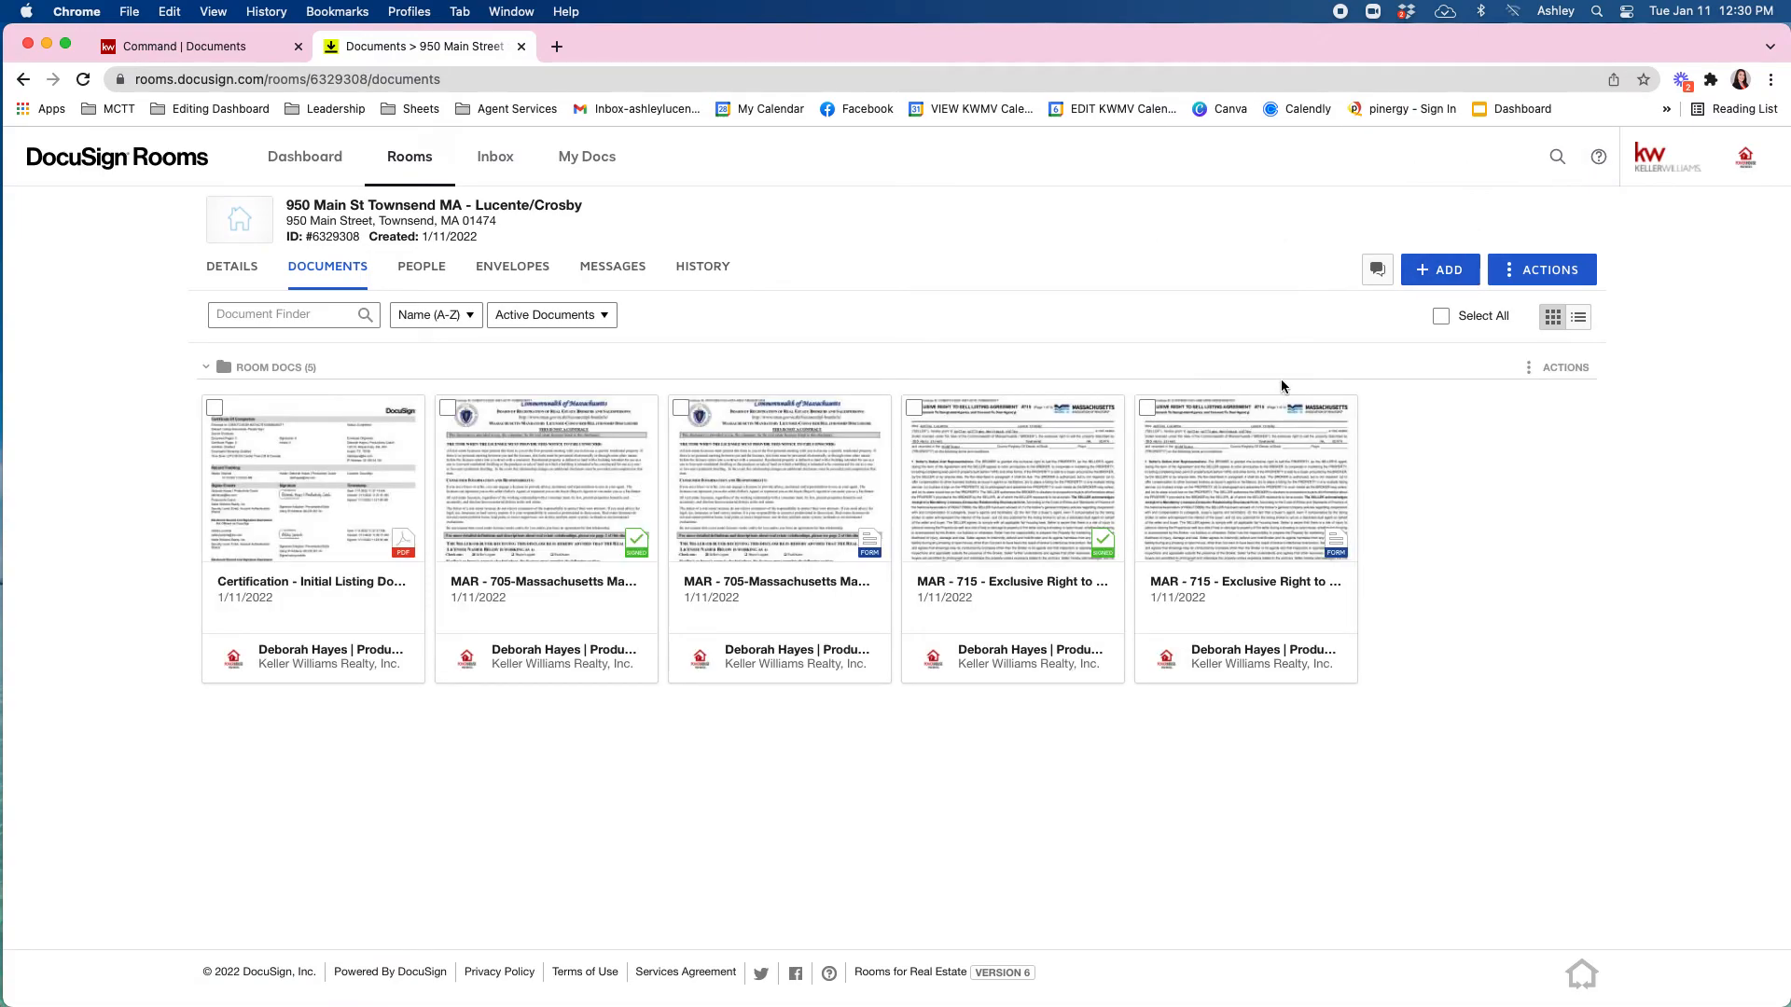
Create a new folder named Signed Documents from the room's Actions menu.
click(1540, 277)
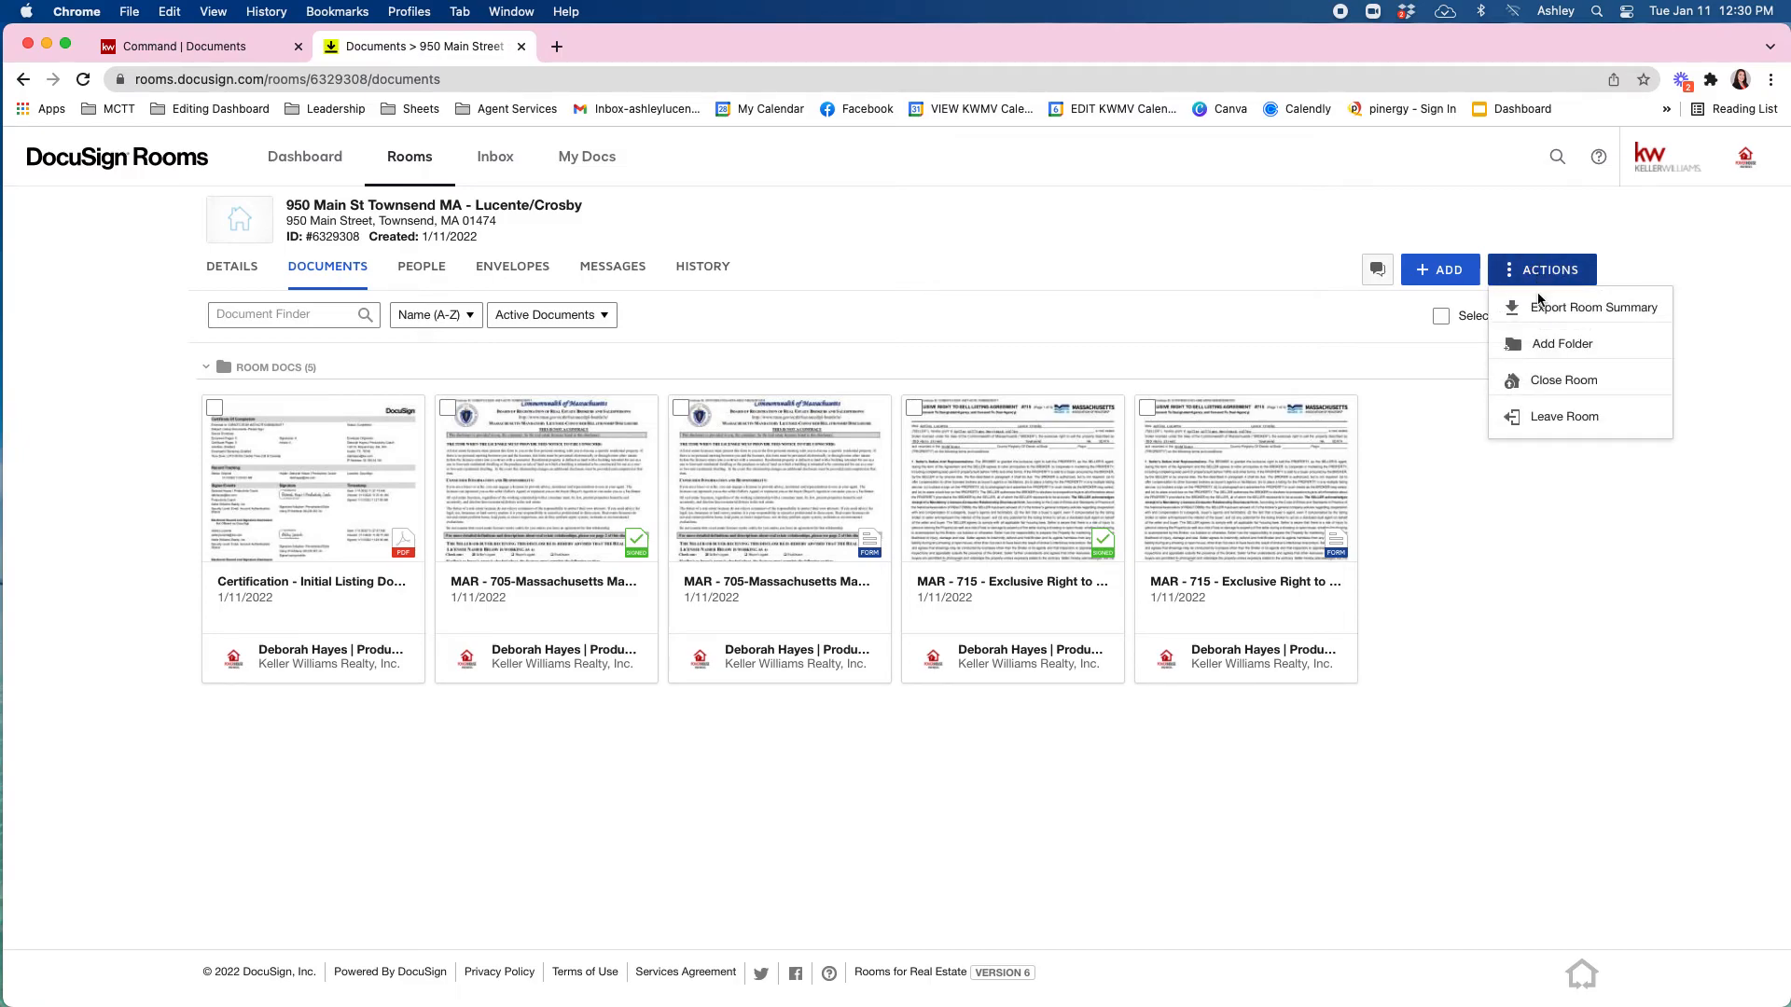
click(1562, 347)
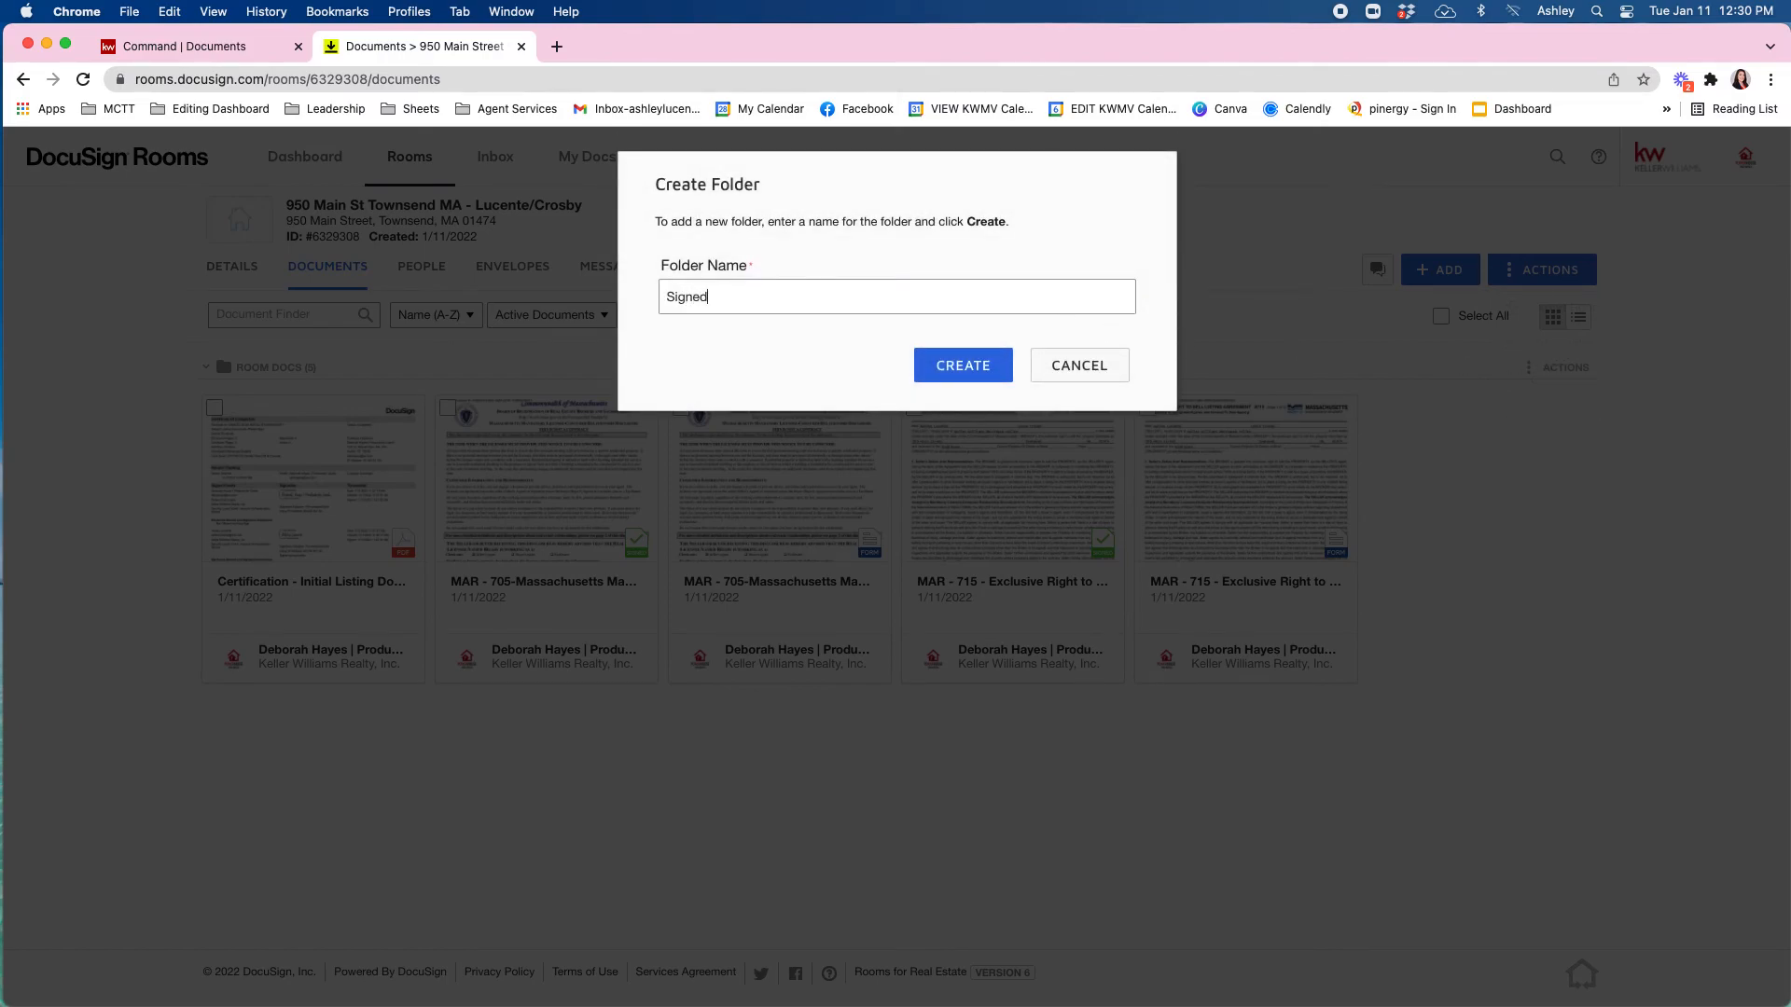
key(BackSpace)
key(BackSpace)
key(BackSpace)
click(961, 371)
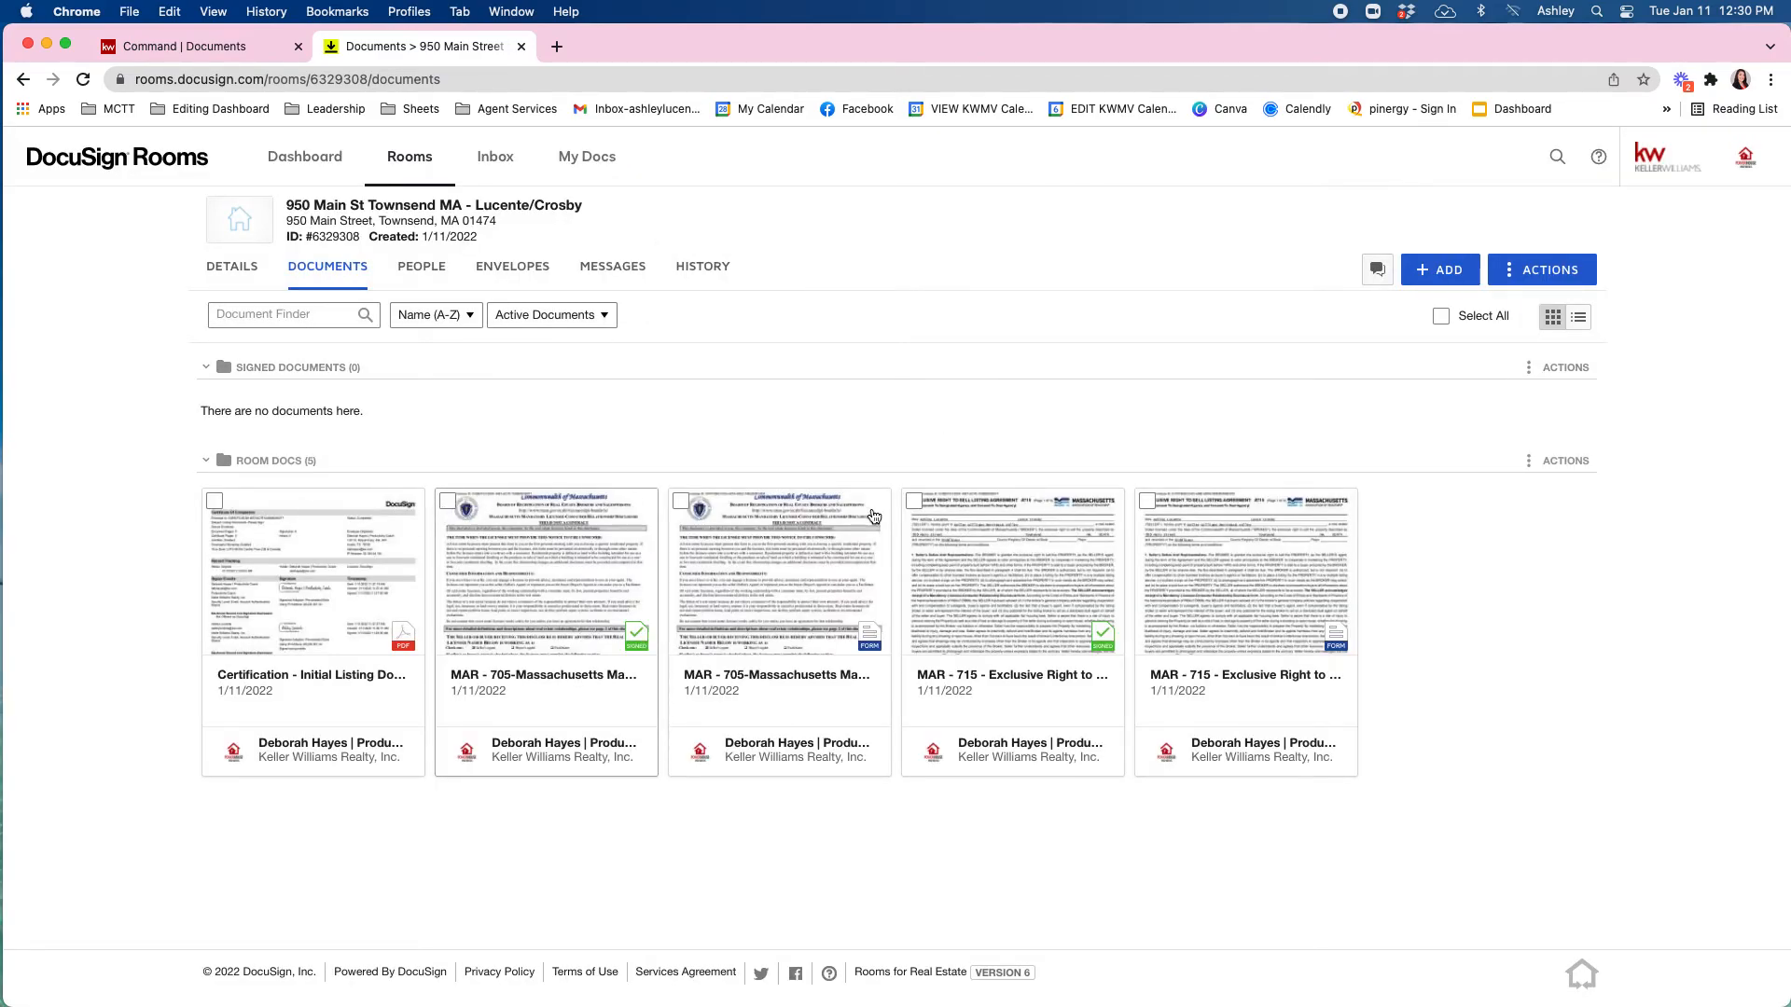
Move the signed MAR-705 and MAR-715 copies to the Signed Documents folder location.
click(914, 501)
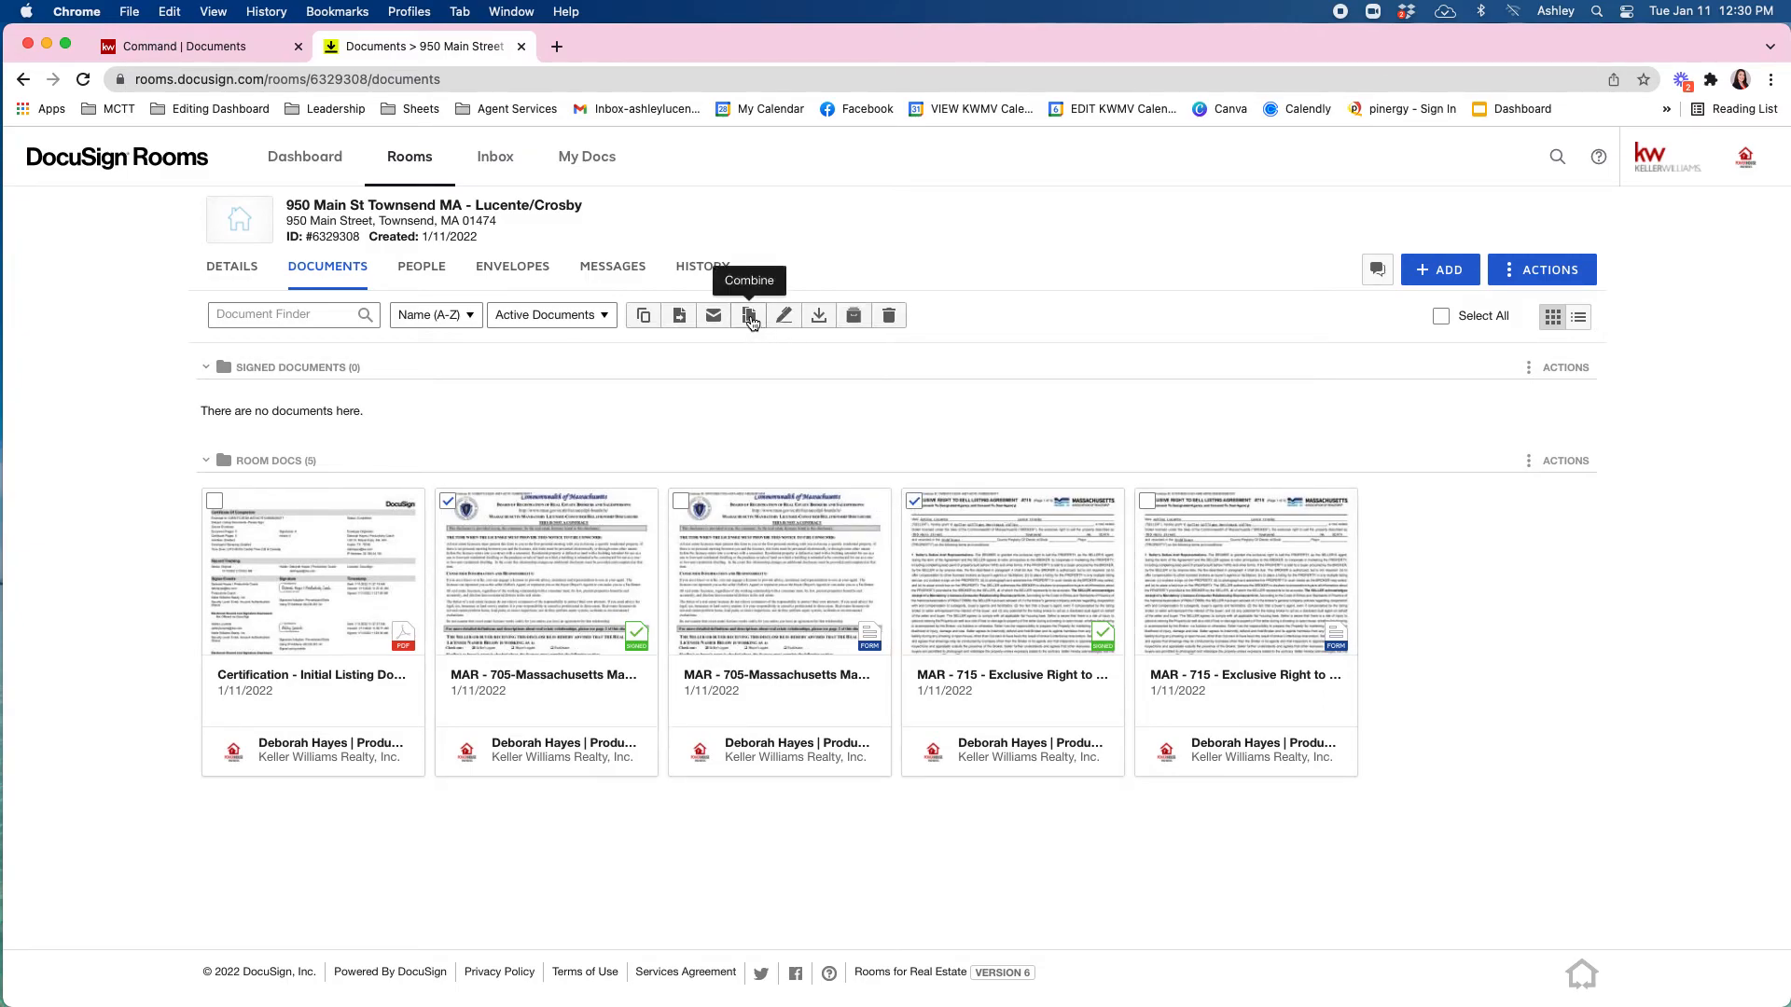
click(680, 318)
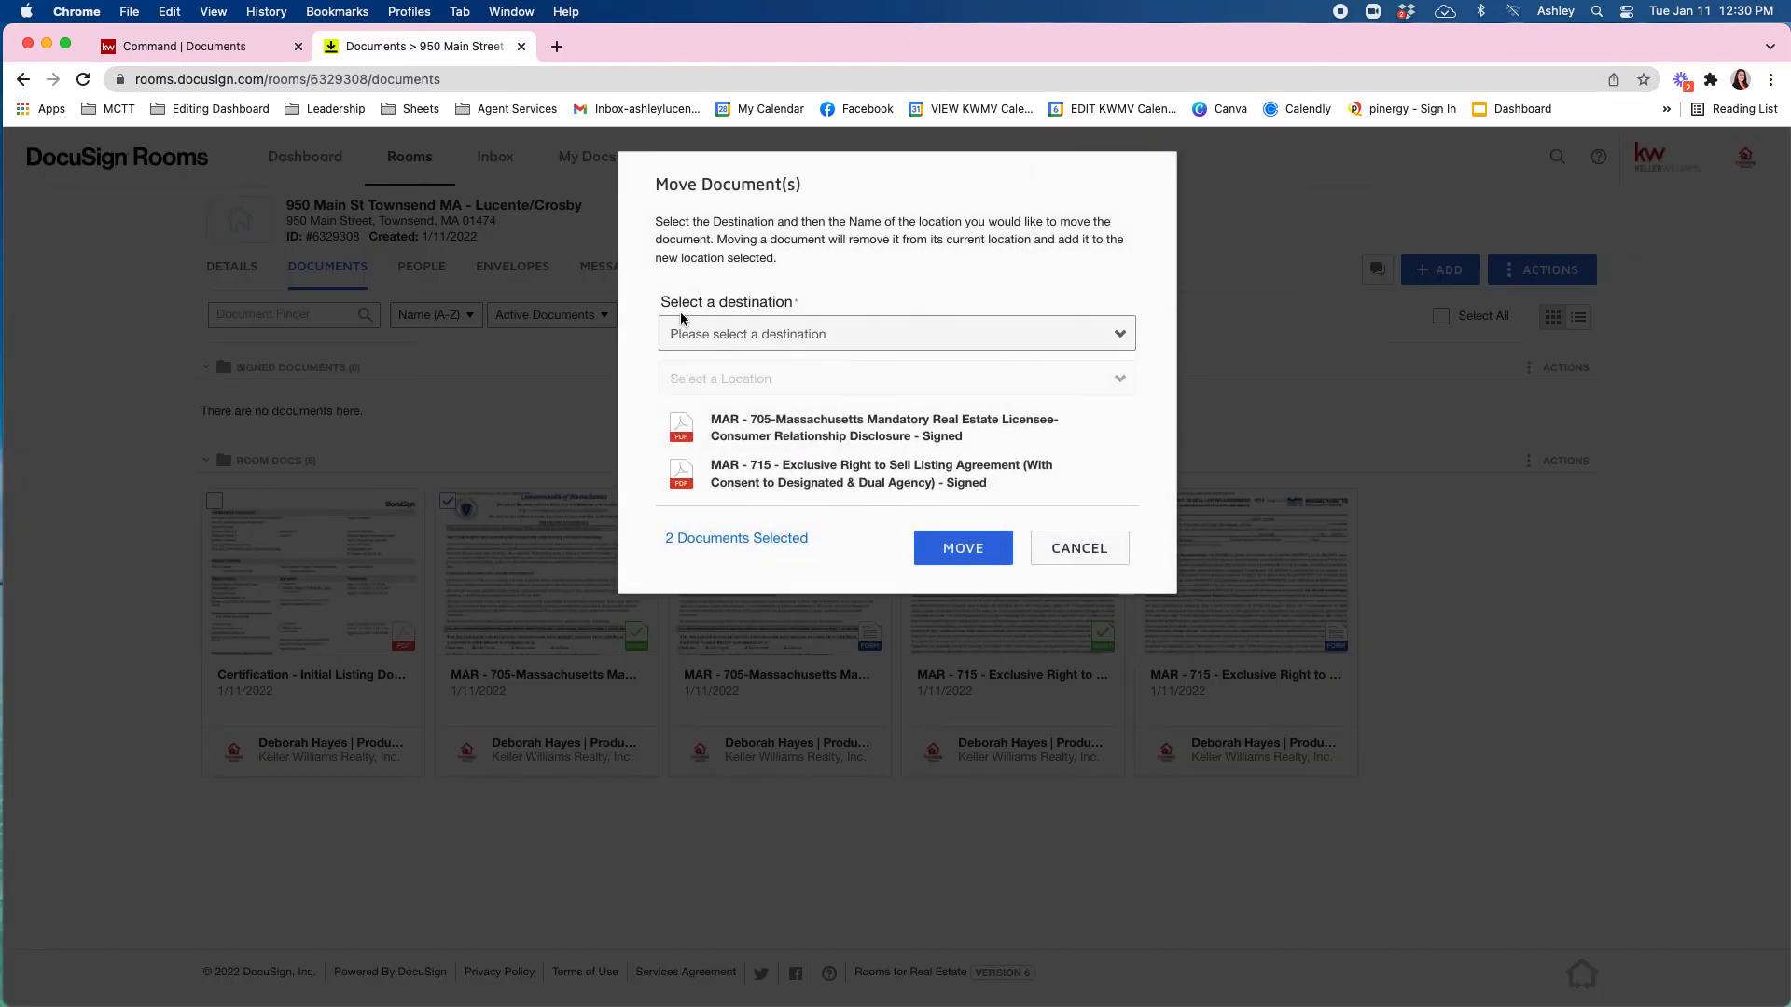
click(749, 336)
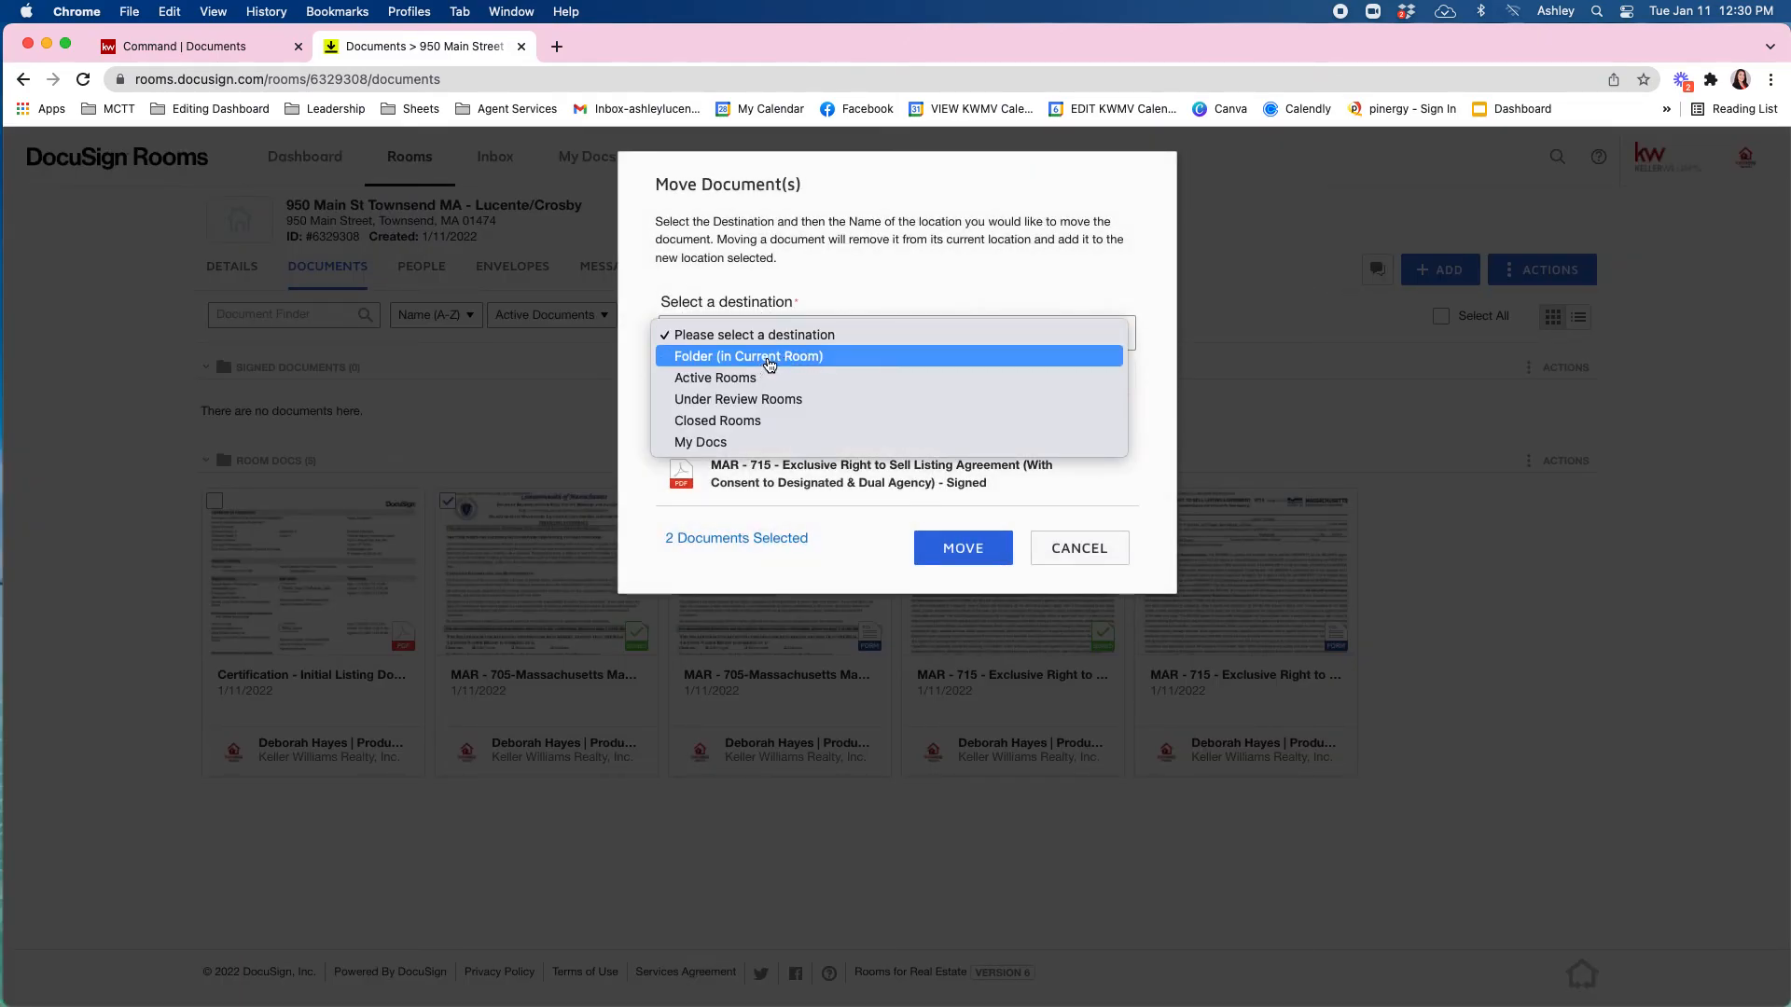
click(769, 357)
click(771, 374)
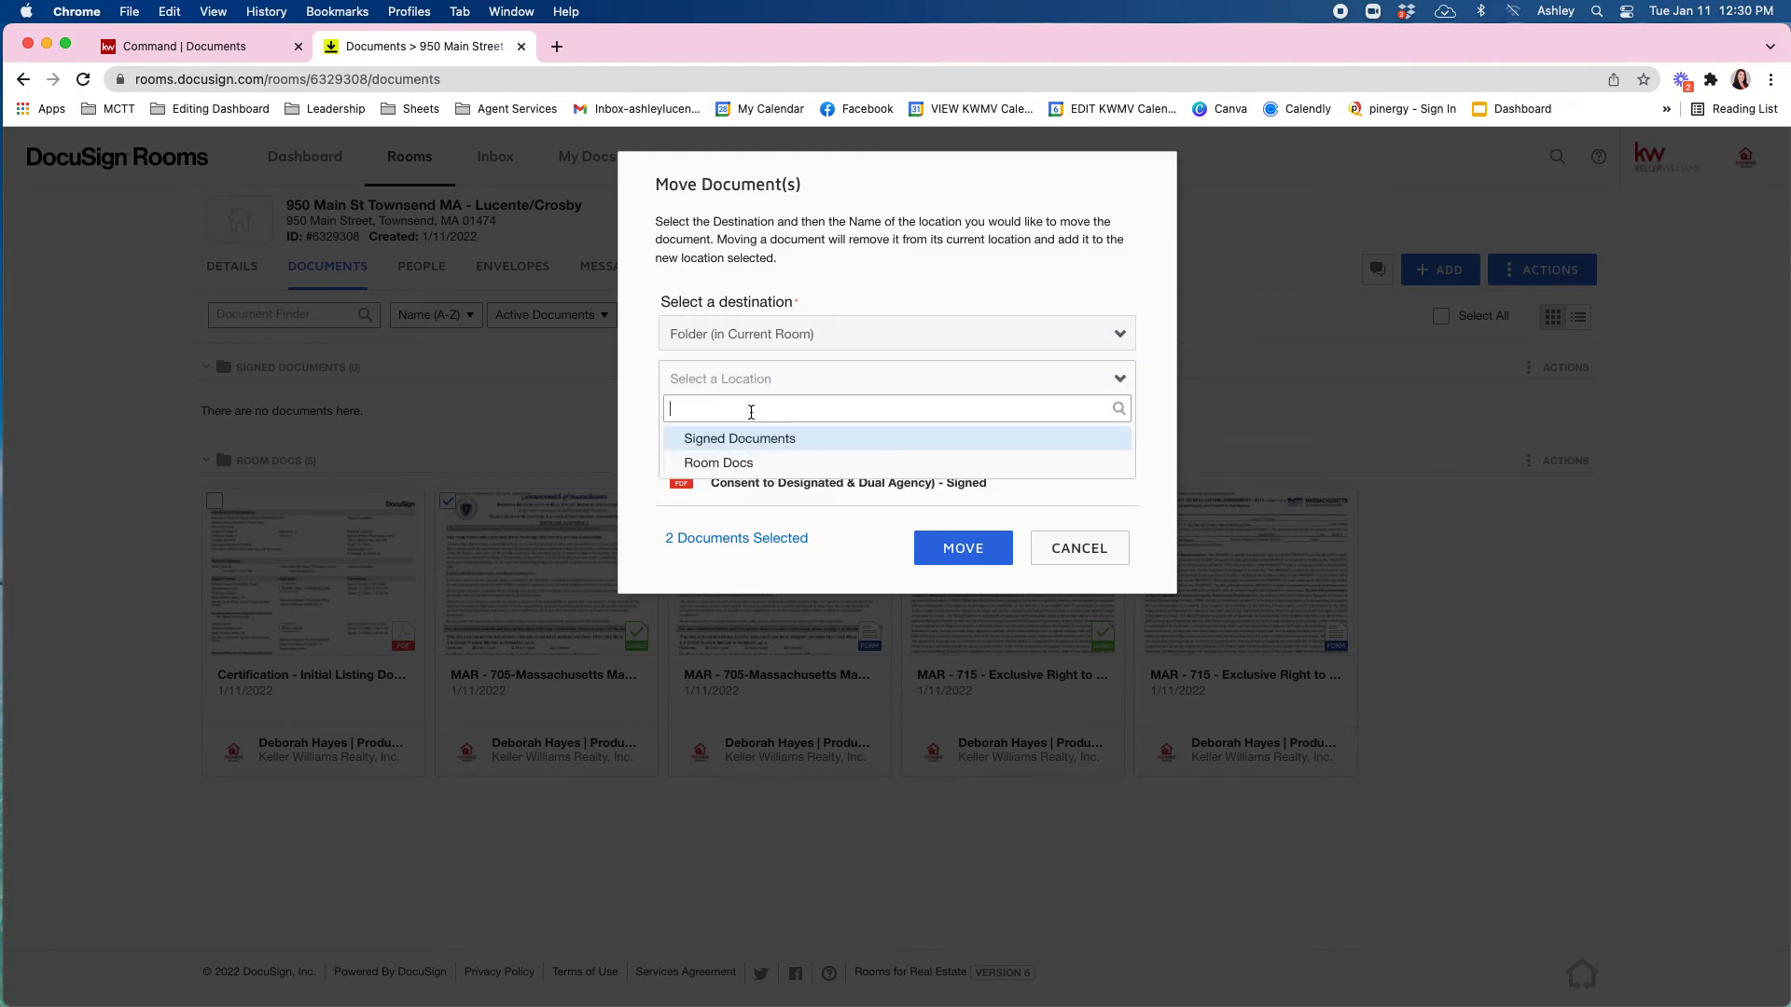
click(747, 440)
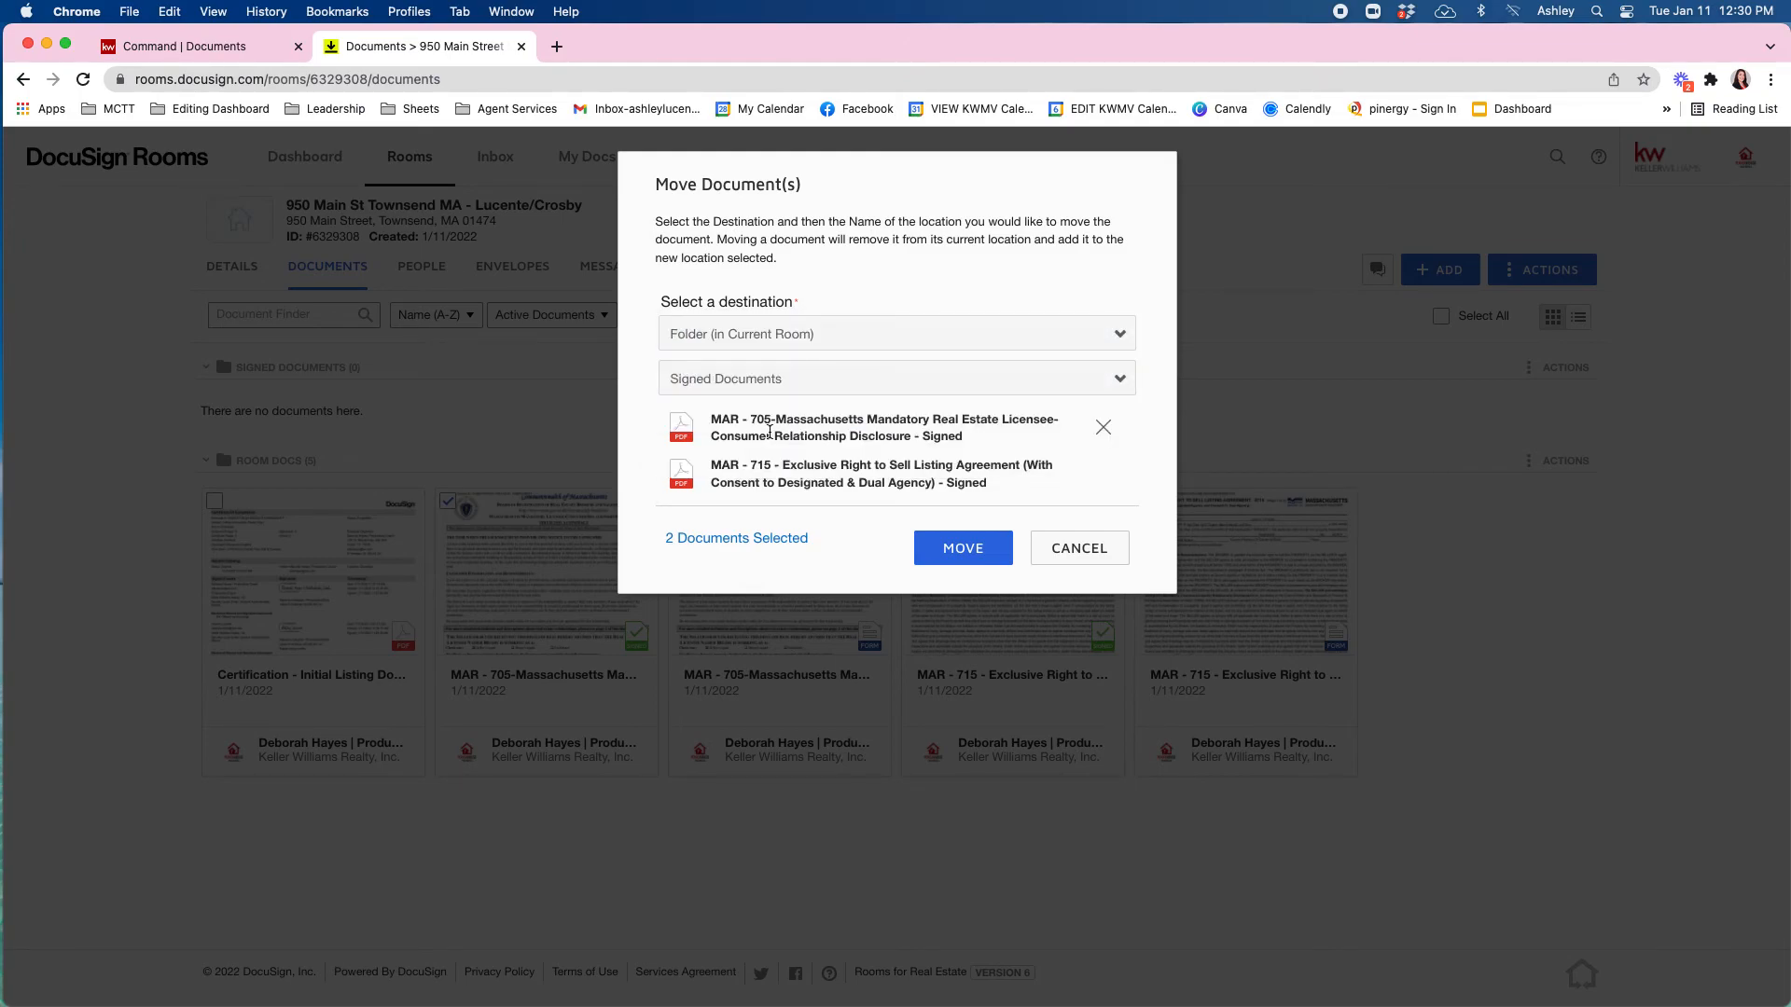
click(966, 550)
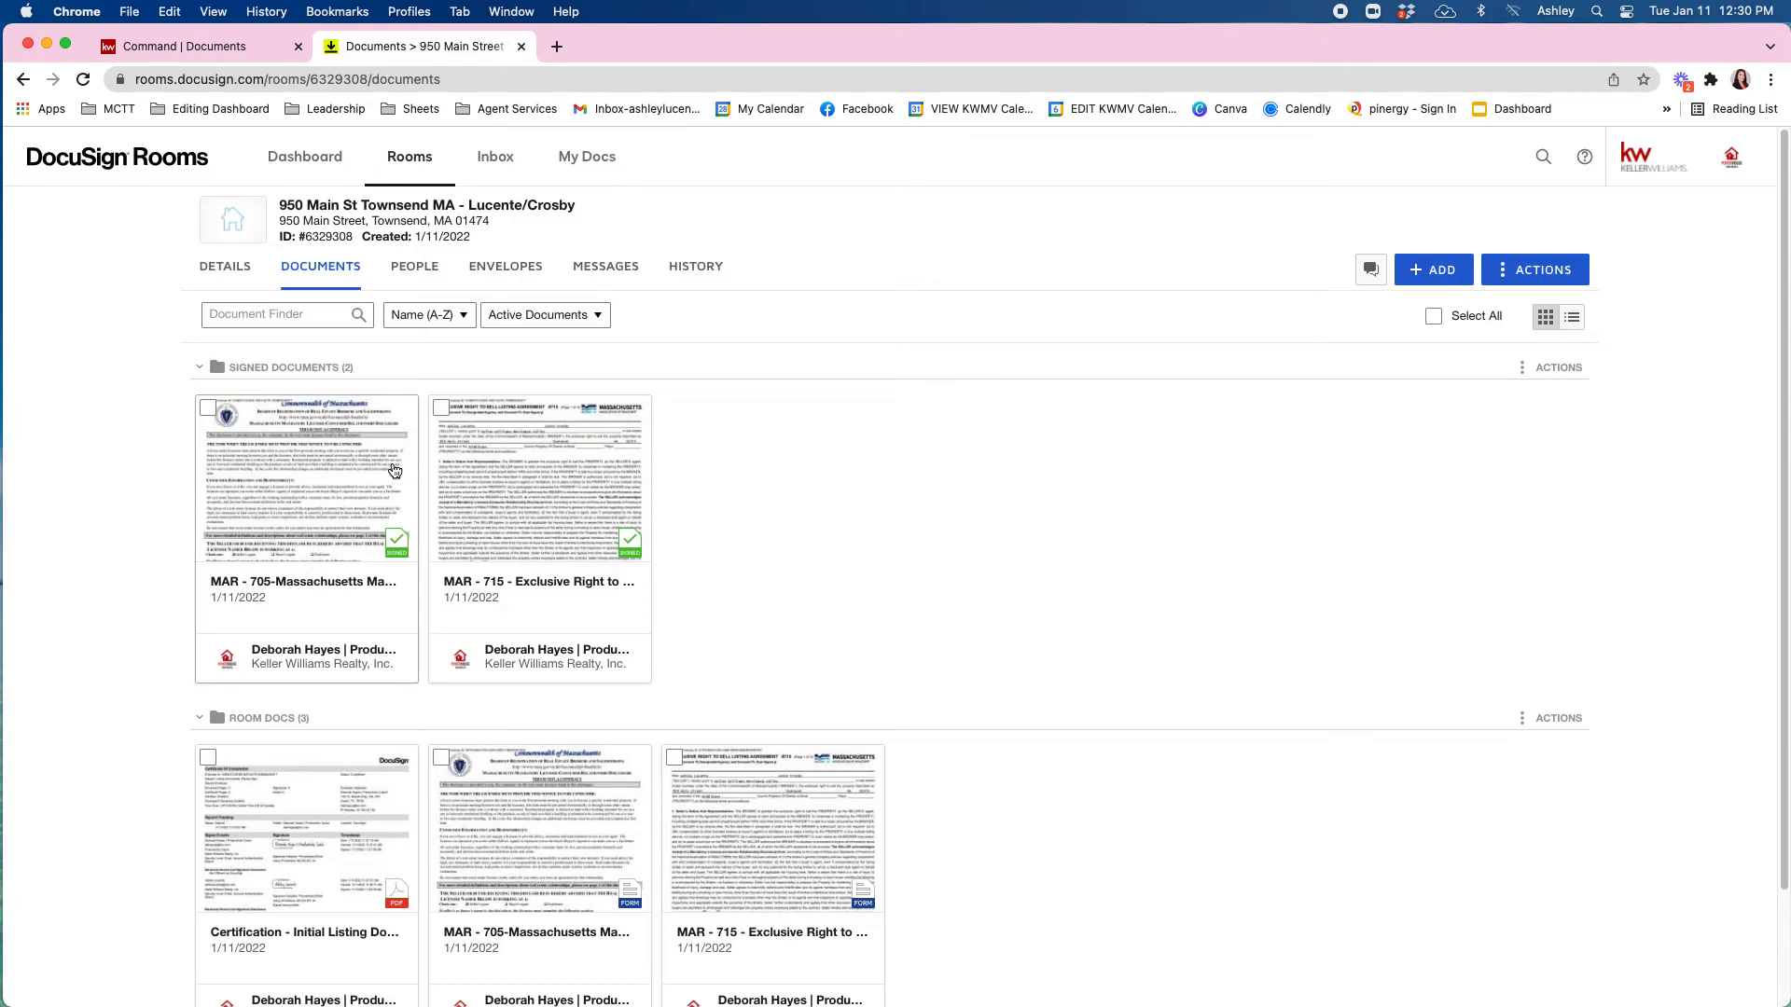
Rename the signed MAR-705 copy to 'Signed Agency Disclosure' followed by the two clients' first names.
right_click(289, 412)
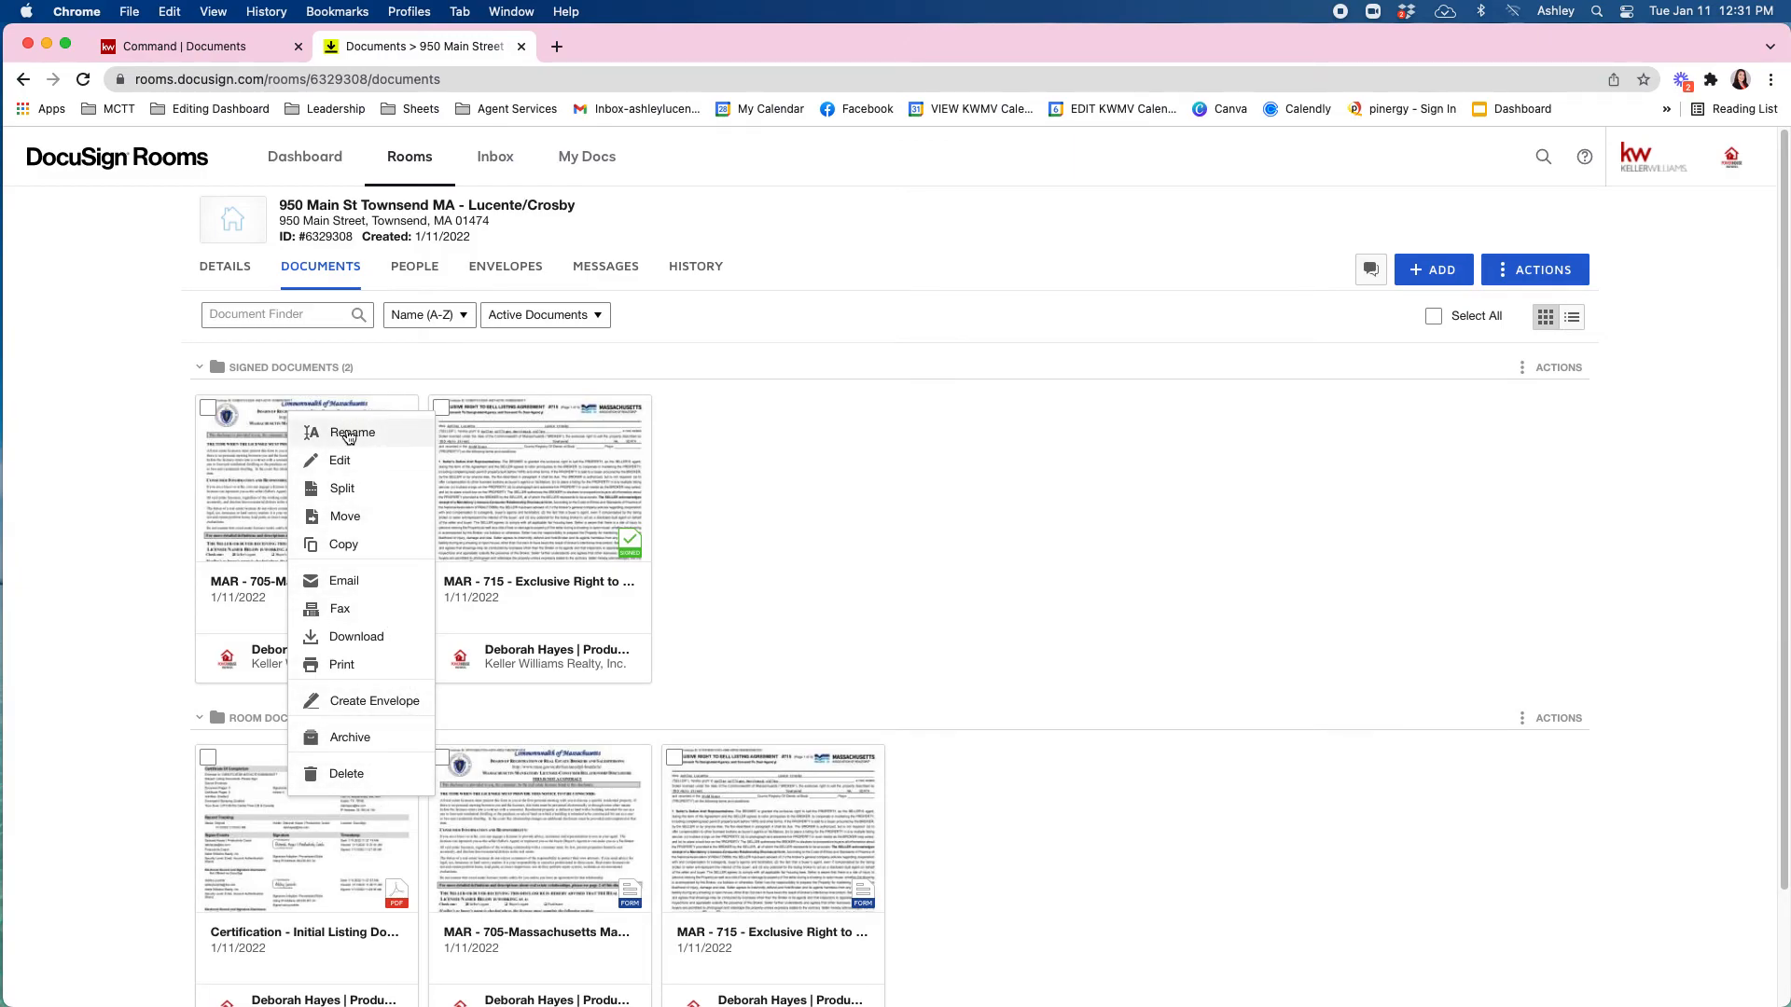
click(349, 433)
click(956, 286)
drag(956, 286, 1107, 292)
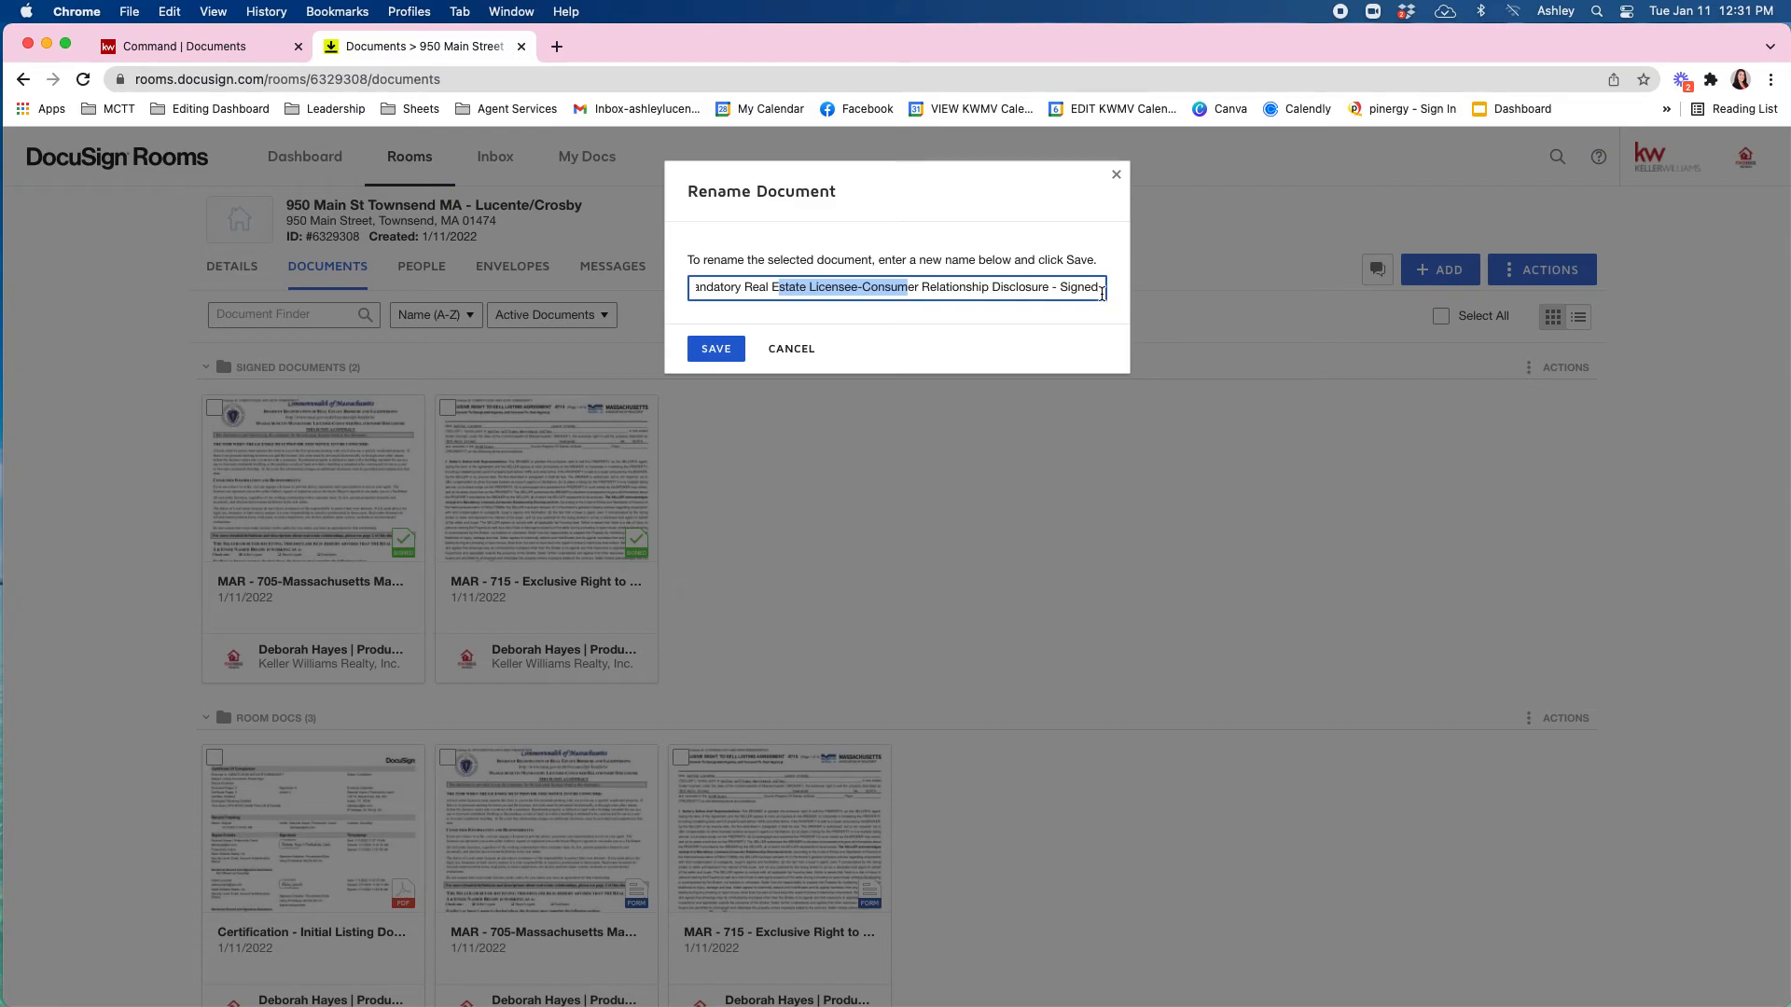
drag(1099, 284, 653, 271)
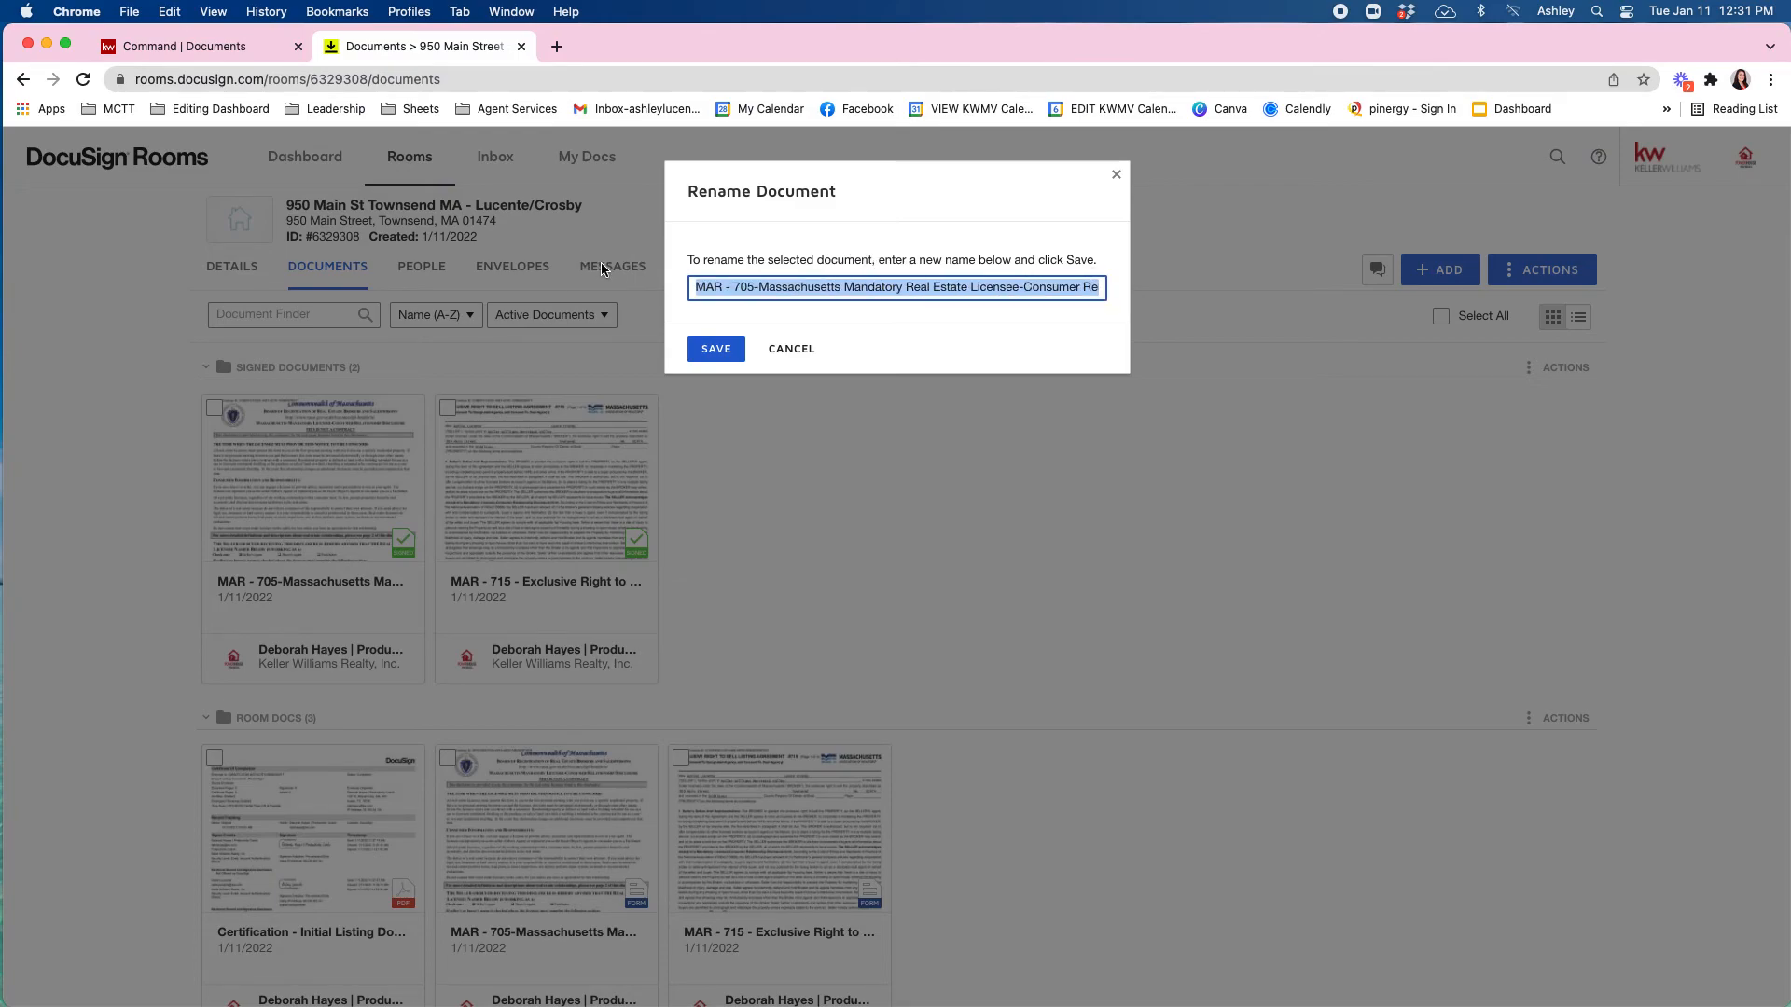
text(Signed Agency Disclosure-Ashley&Lance)
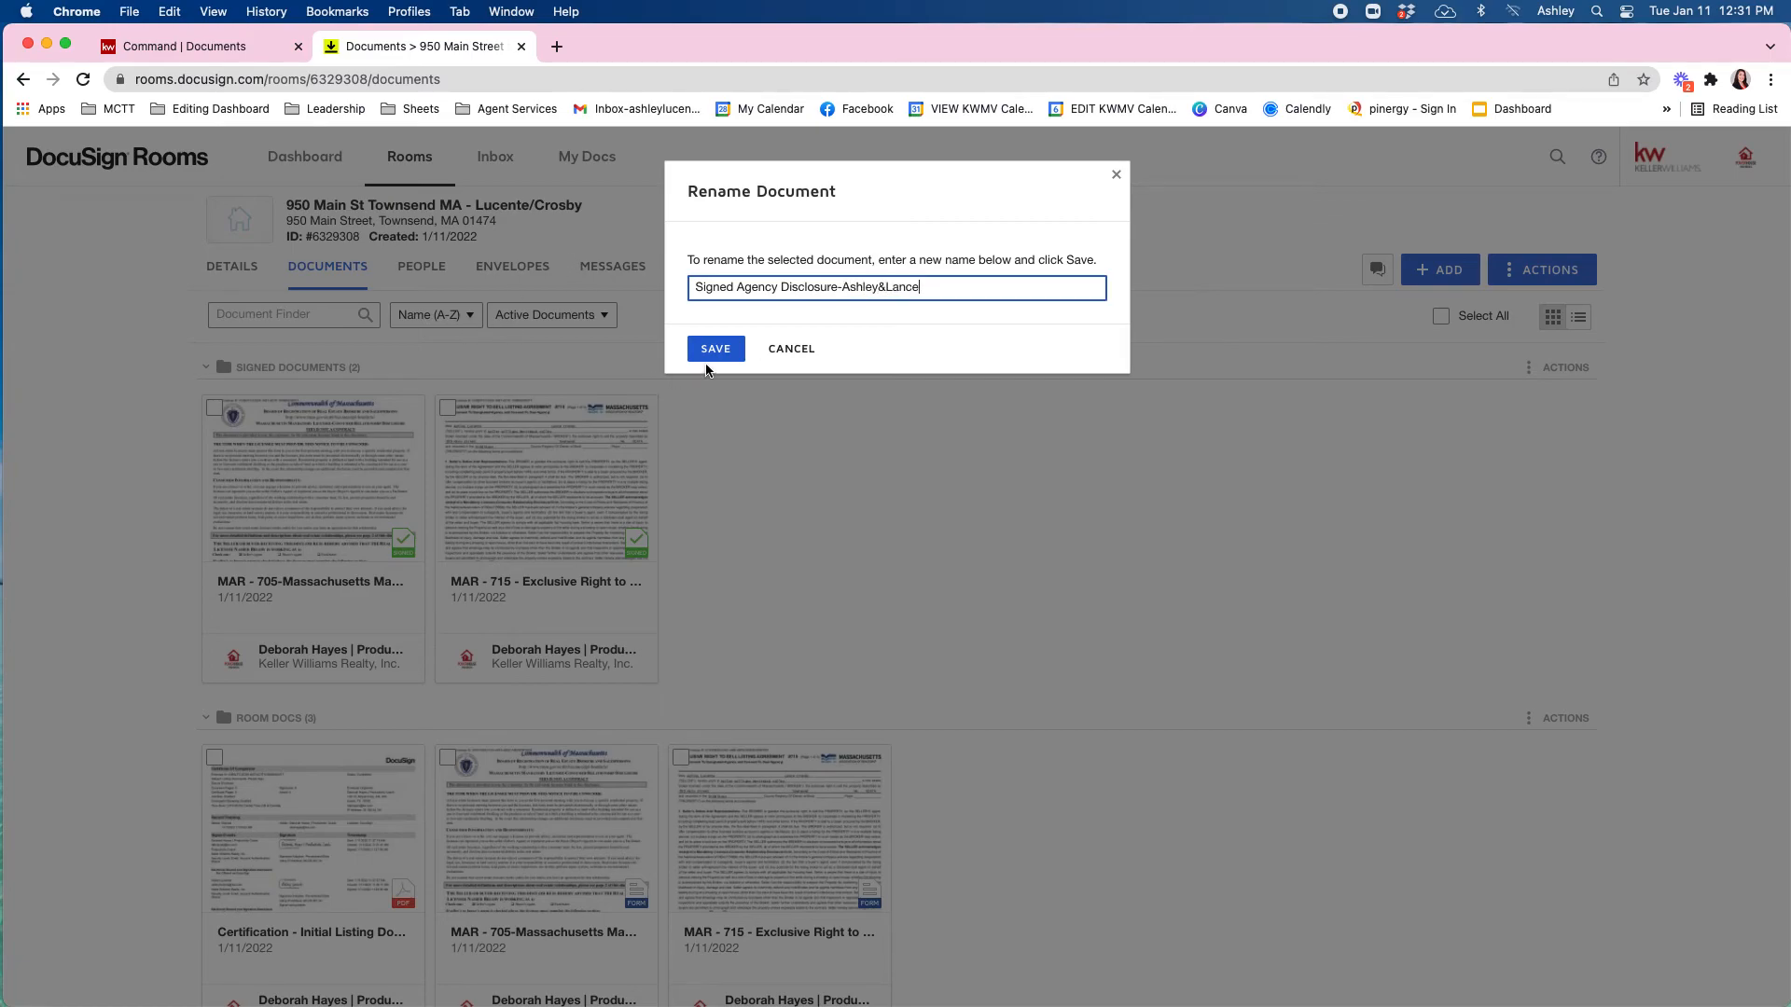
click(706, 349)
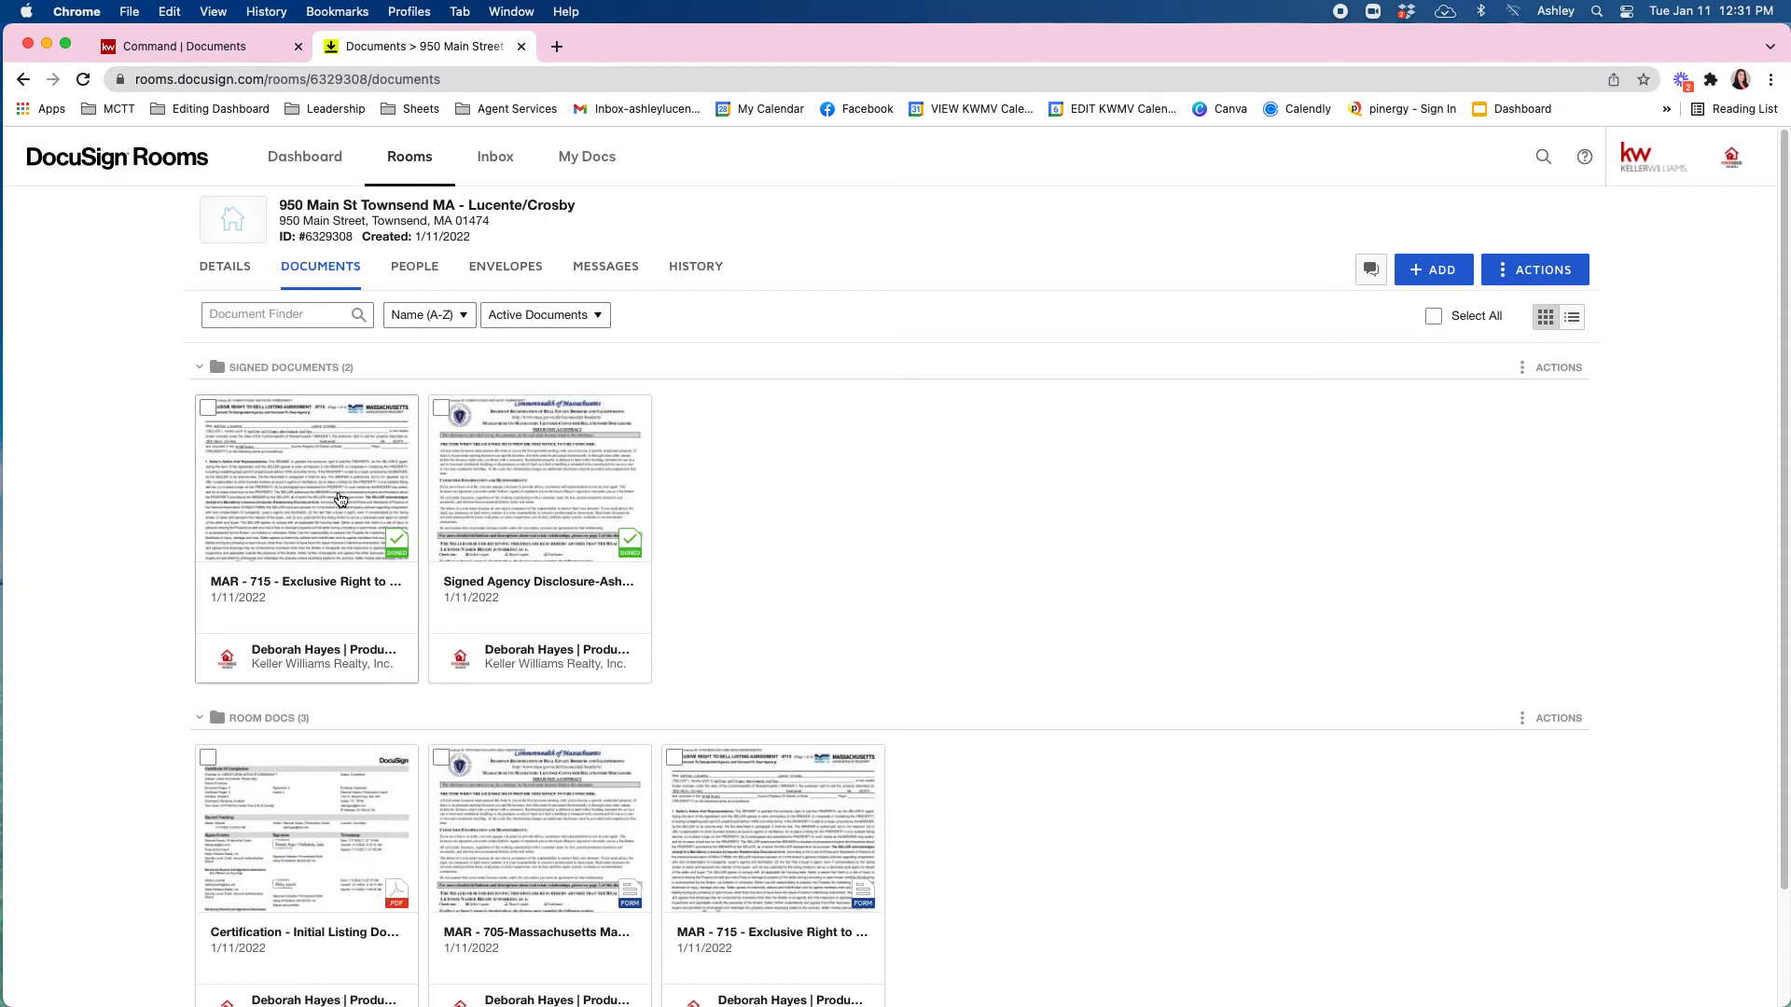
Return to KW Command's listing checklist and reload it so DocuSign appears as the file source.
click(223, 50)
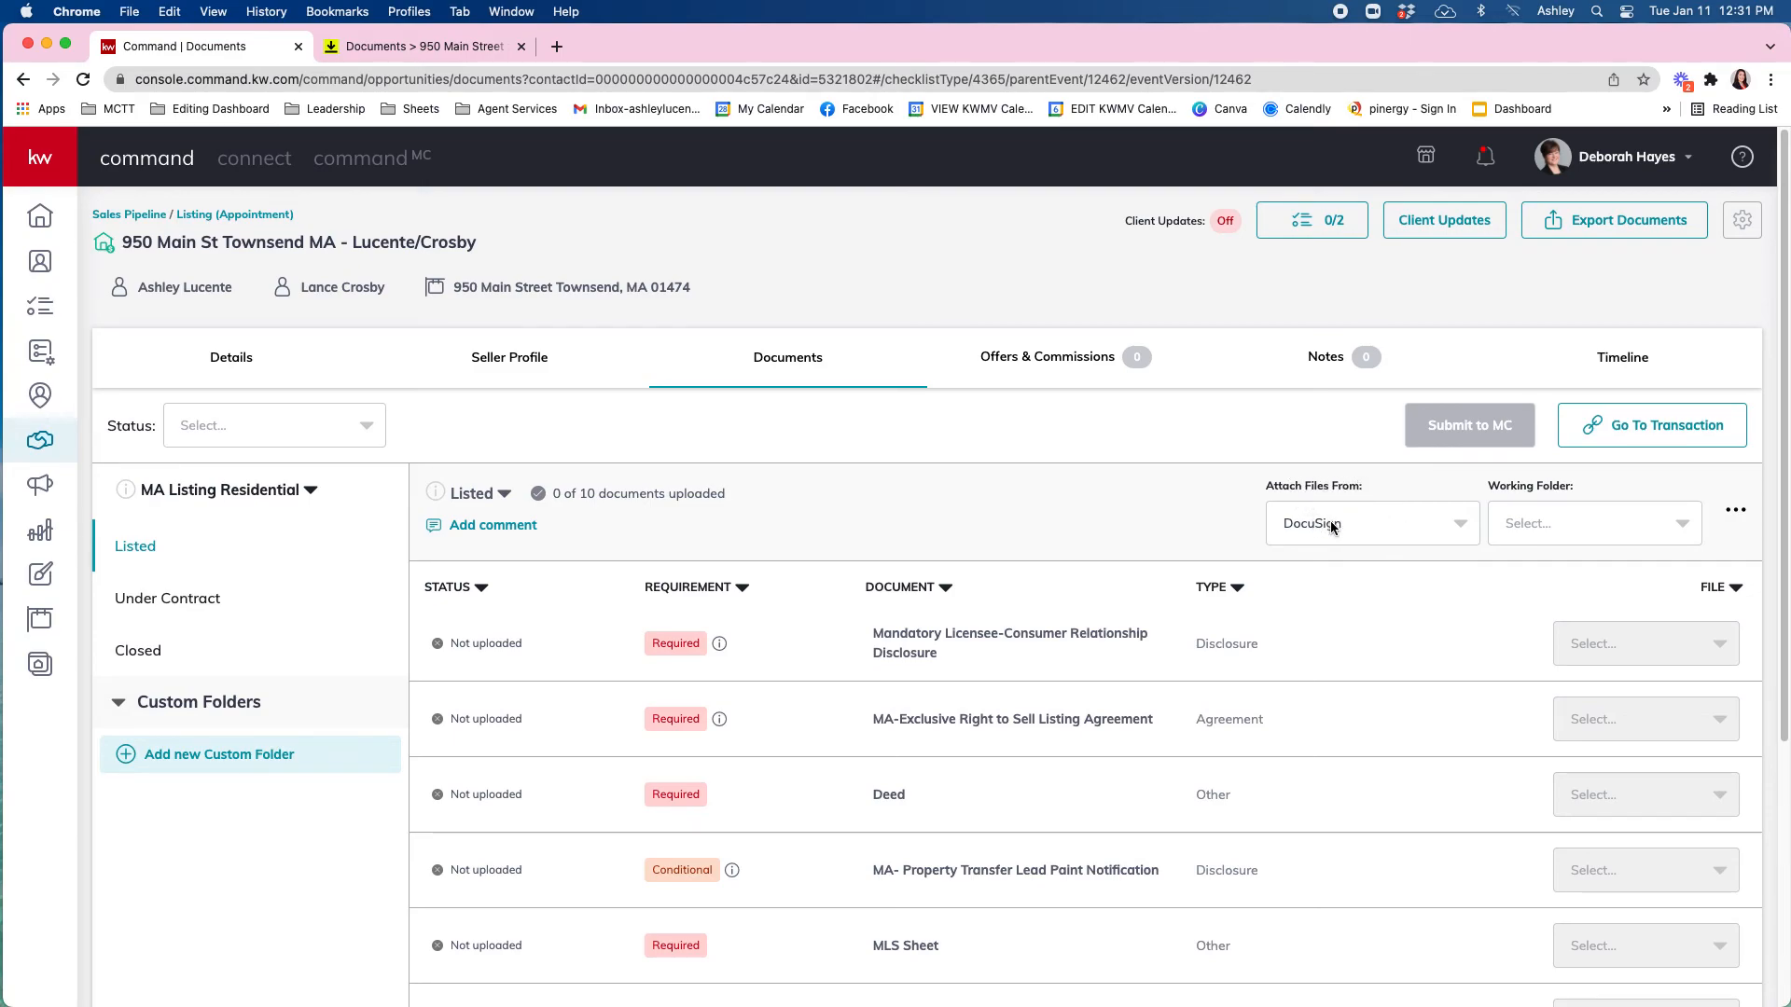
click(1574, 528)
click(1556, 526)
click(83, 79)
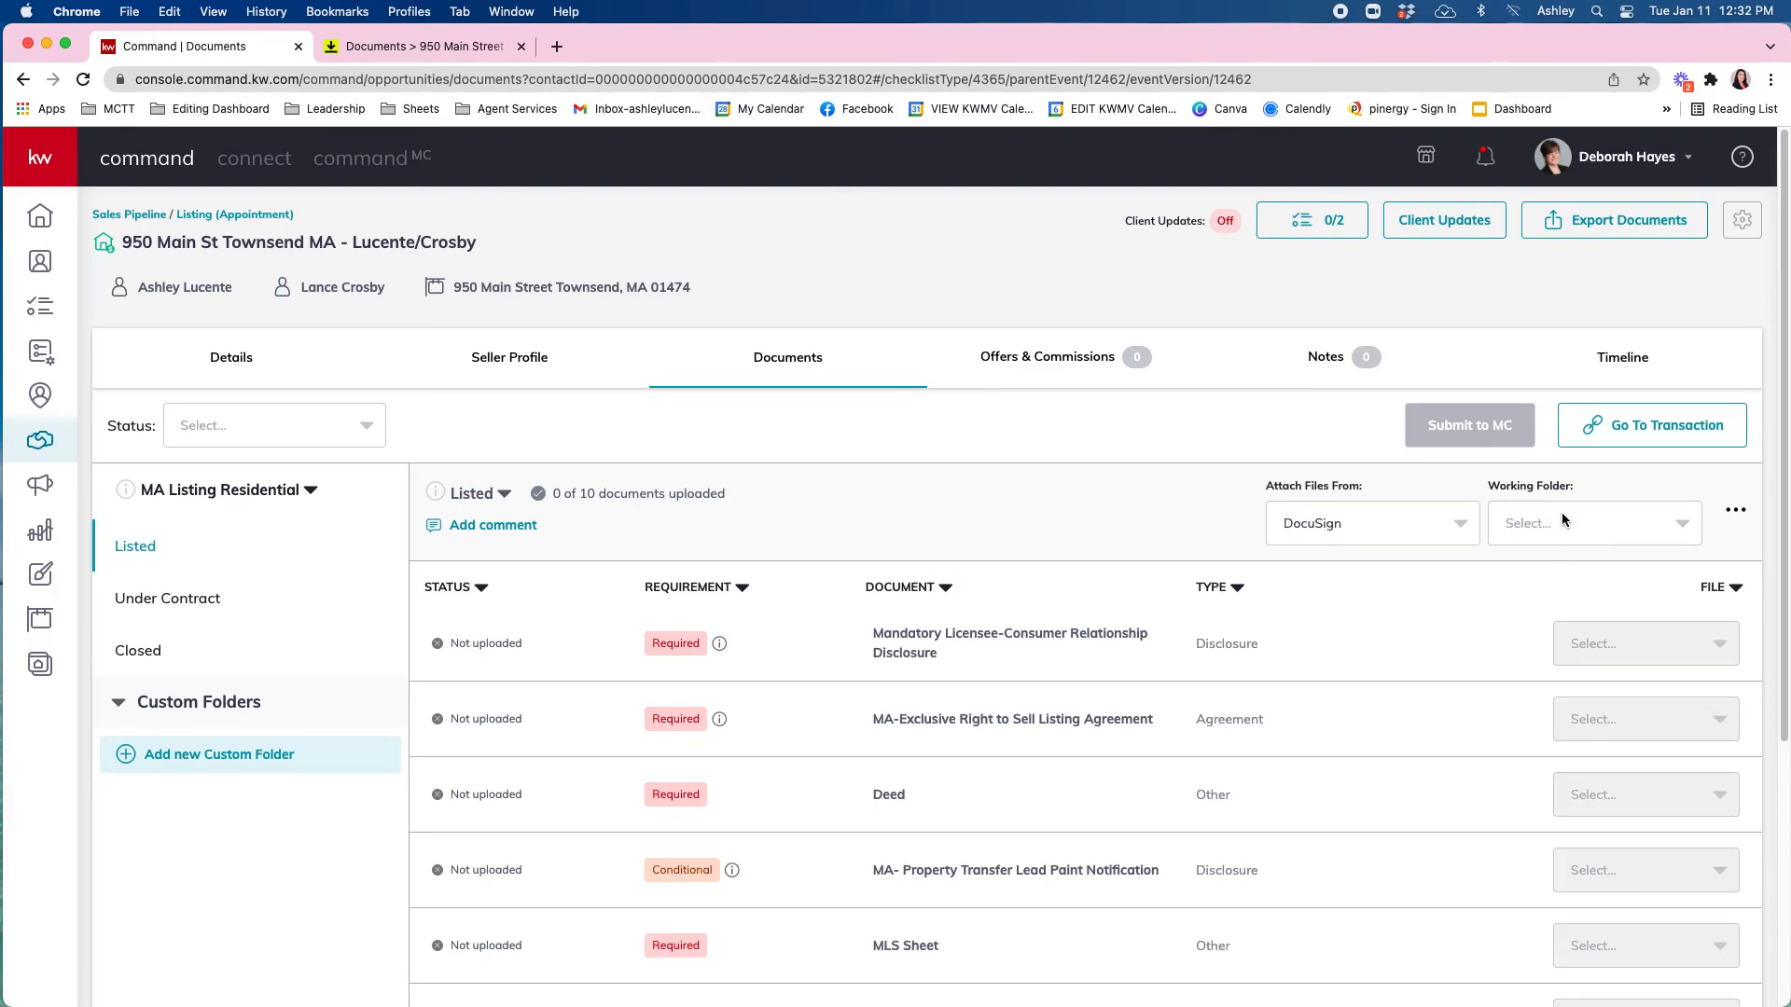
Set the Working Folder to Signed Documents and attach the signed agency disclosure to its requirement.
click(1564, 521)
click(1554, 613)
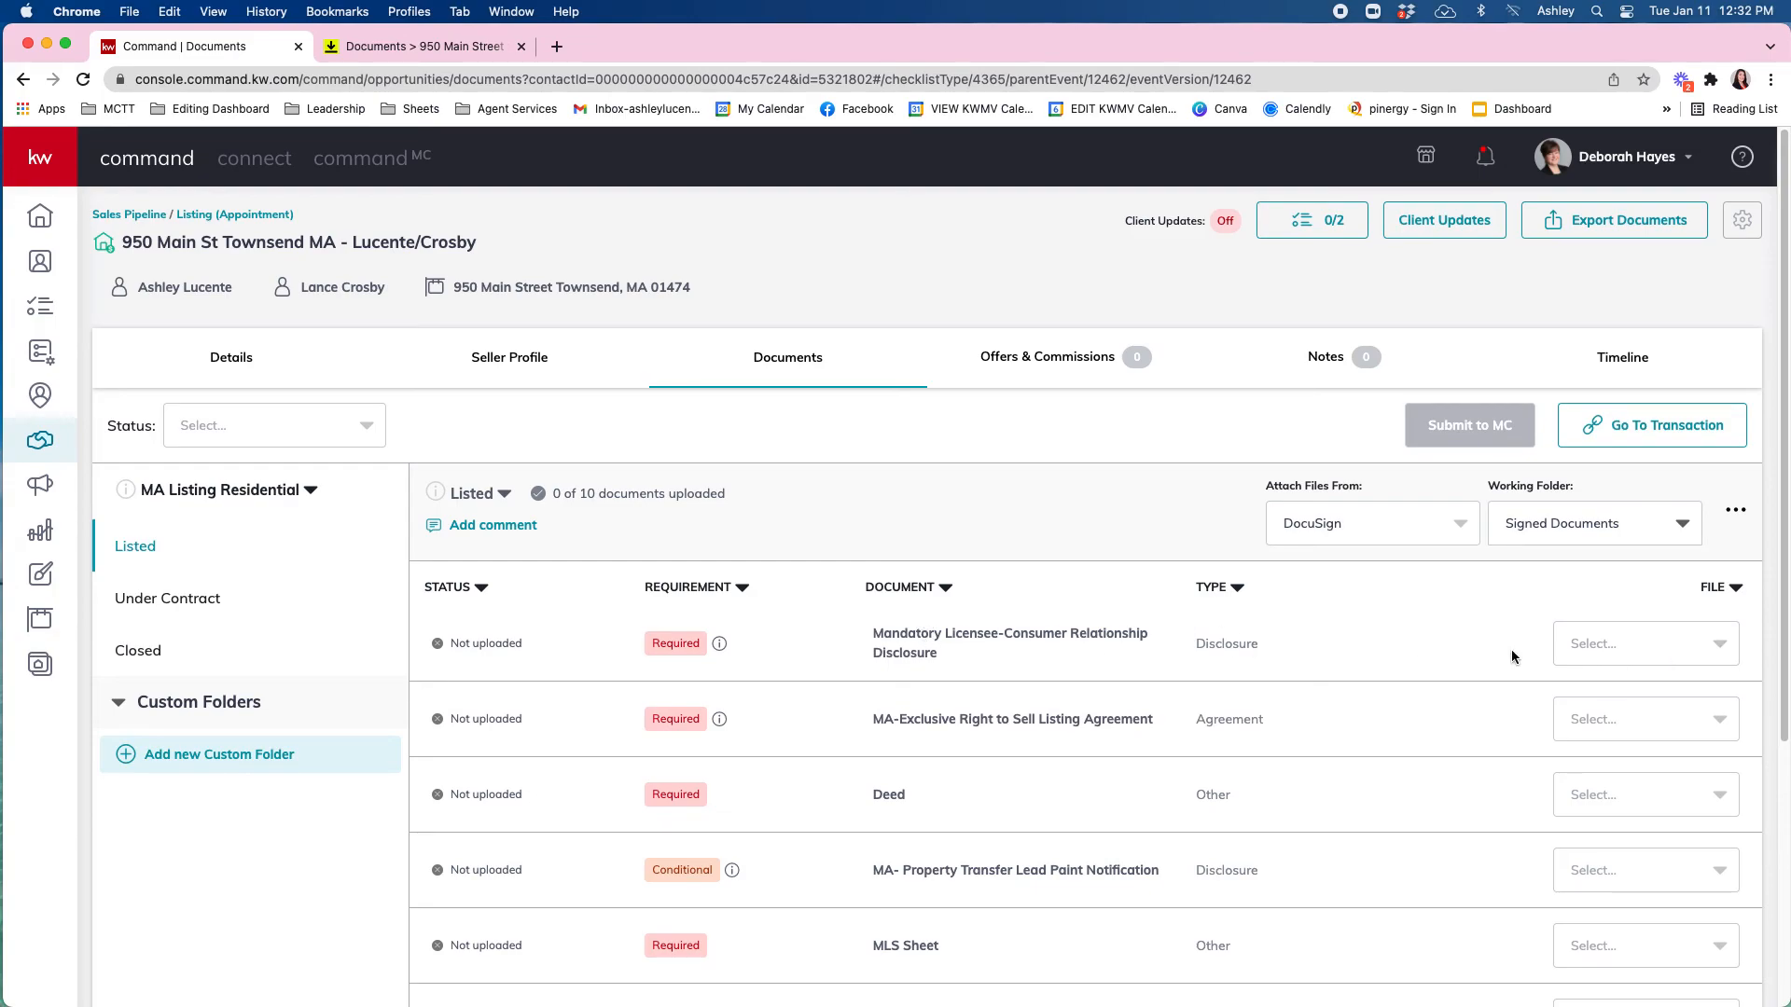
click(1601, 643)
scroll(1638, 724, down, 1)
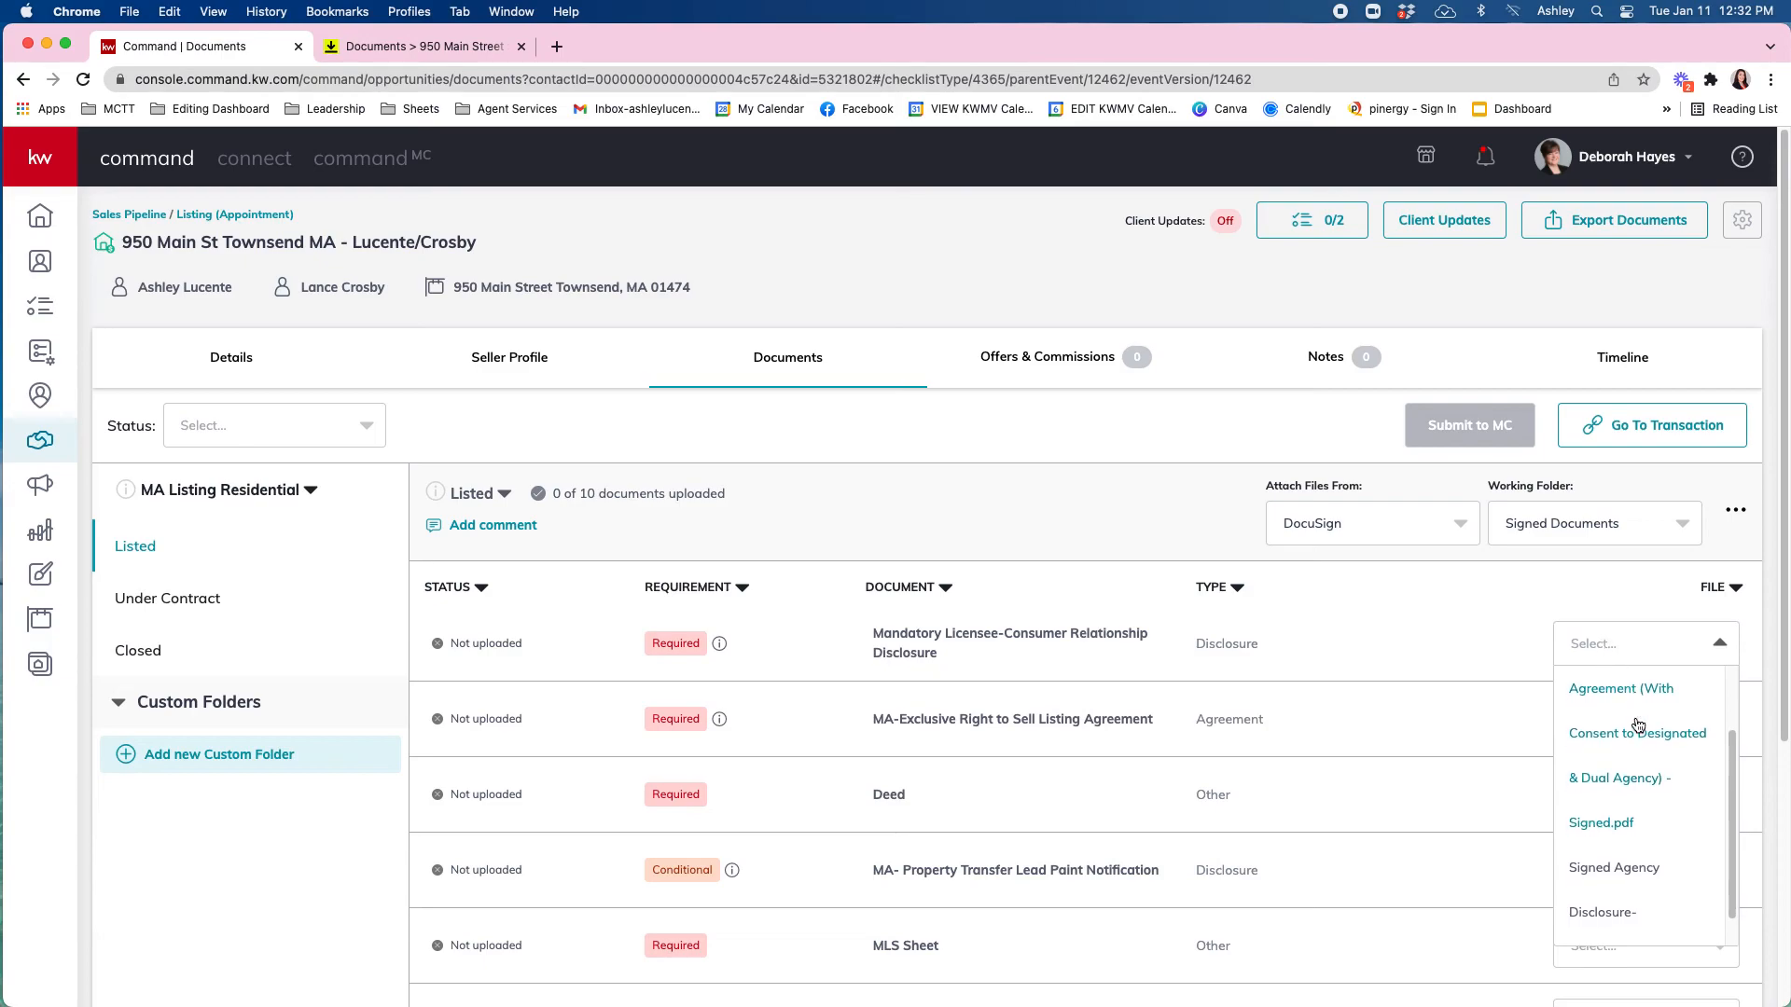
scroll(1634, 868, down, 1)
scroll(1633, 846, down, 1)
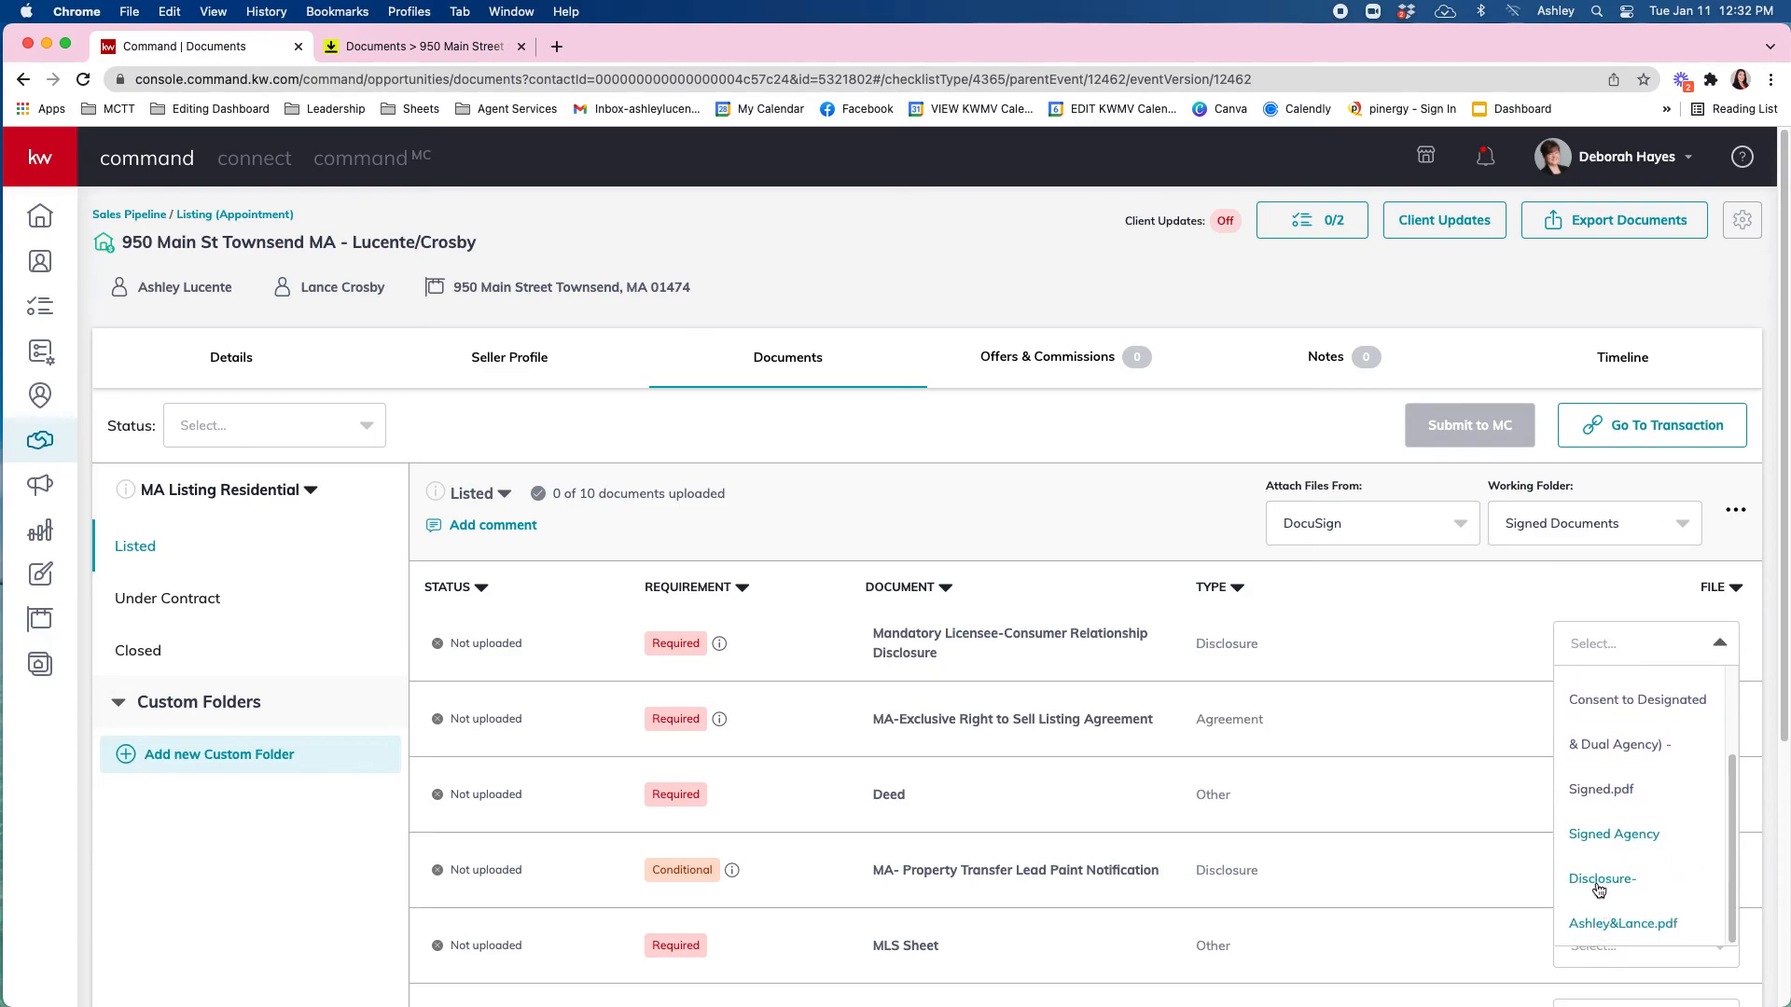
click(1600, 881)
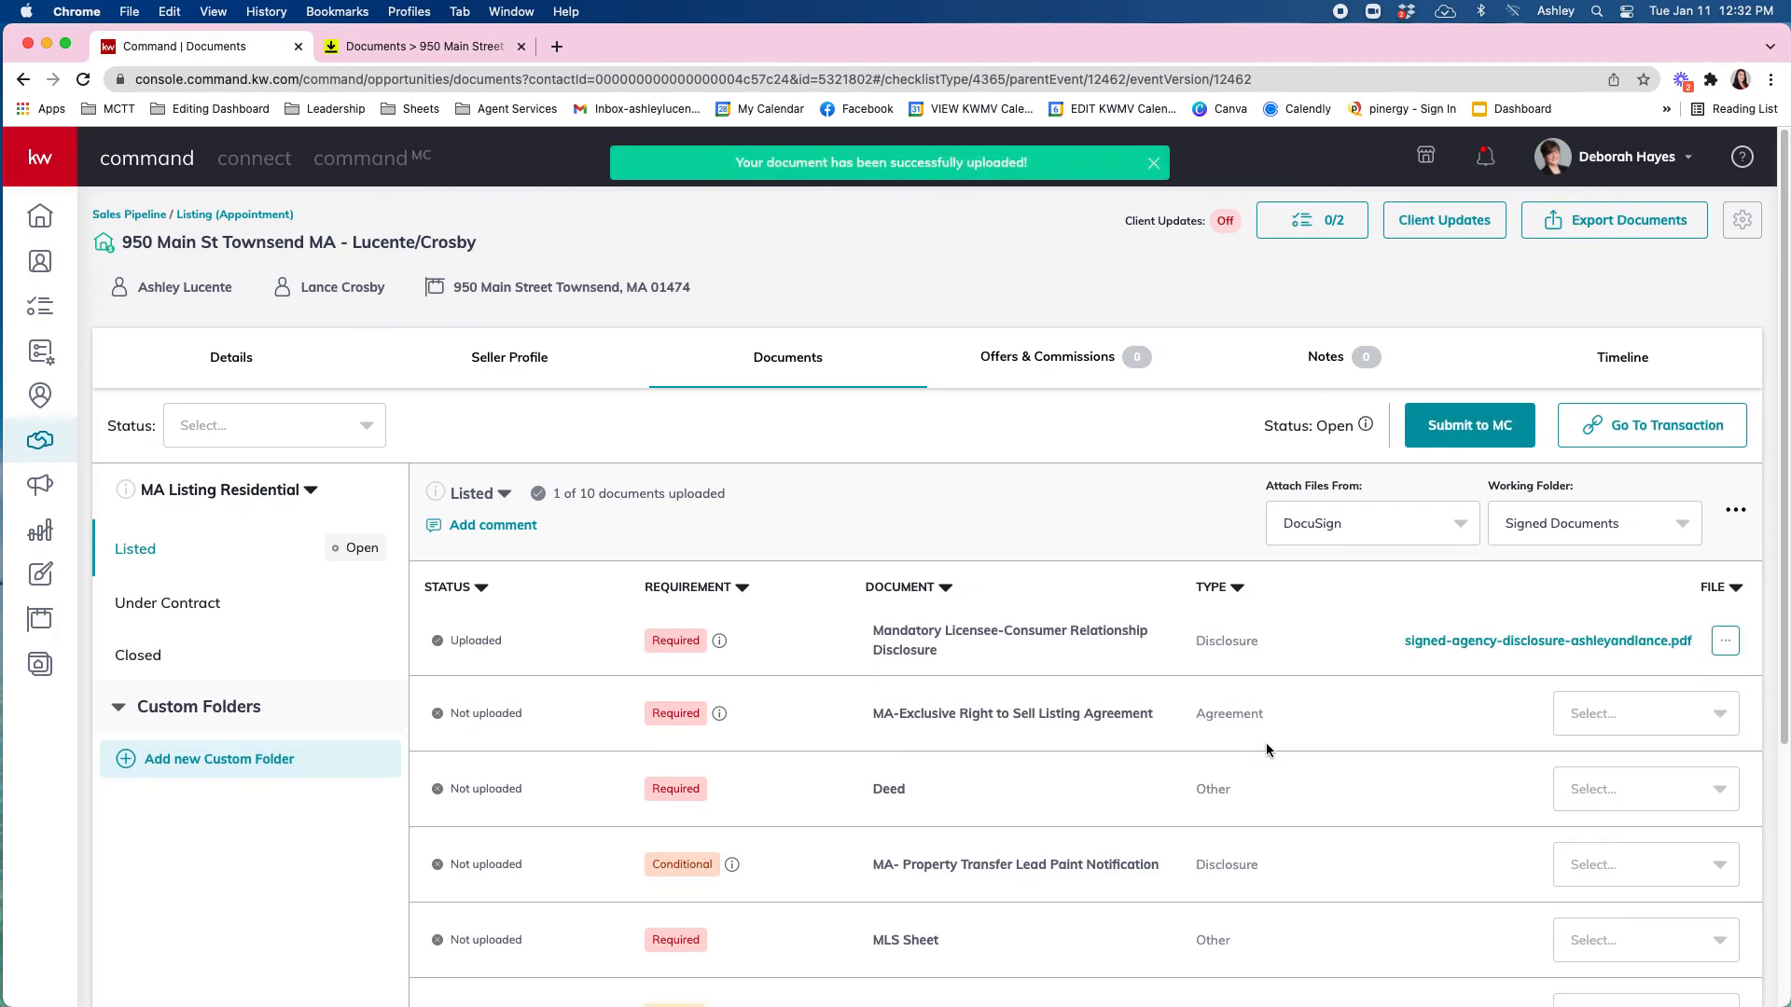
Attach the signed MAR - 715 listing agreement to the Exclusive Right to Sell requirement.
click(1619, 717)
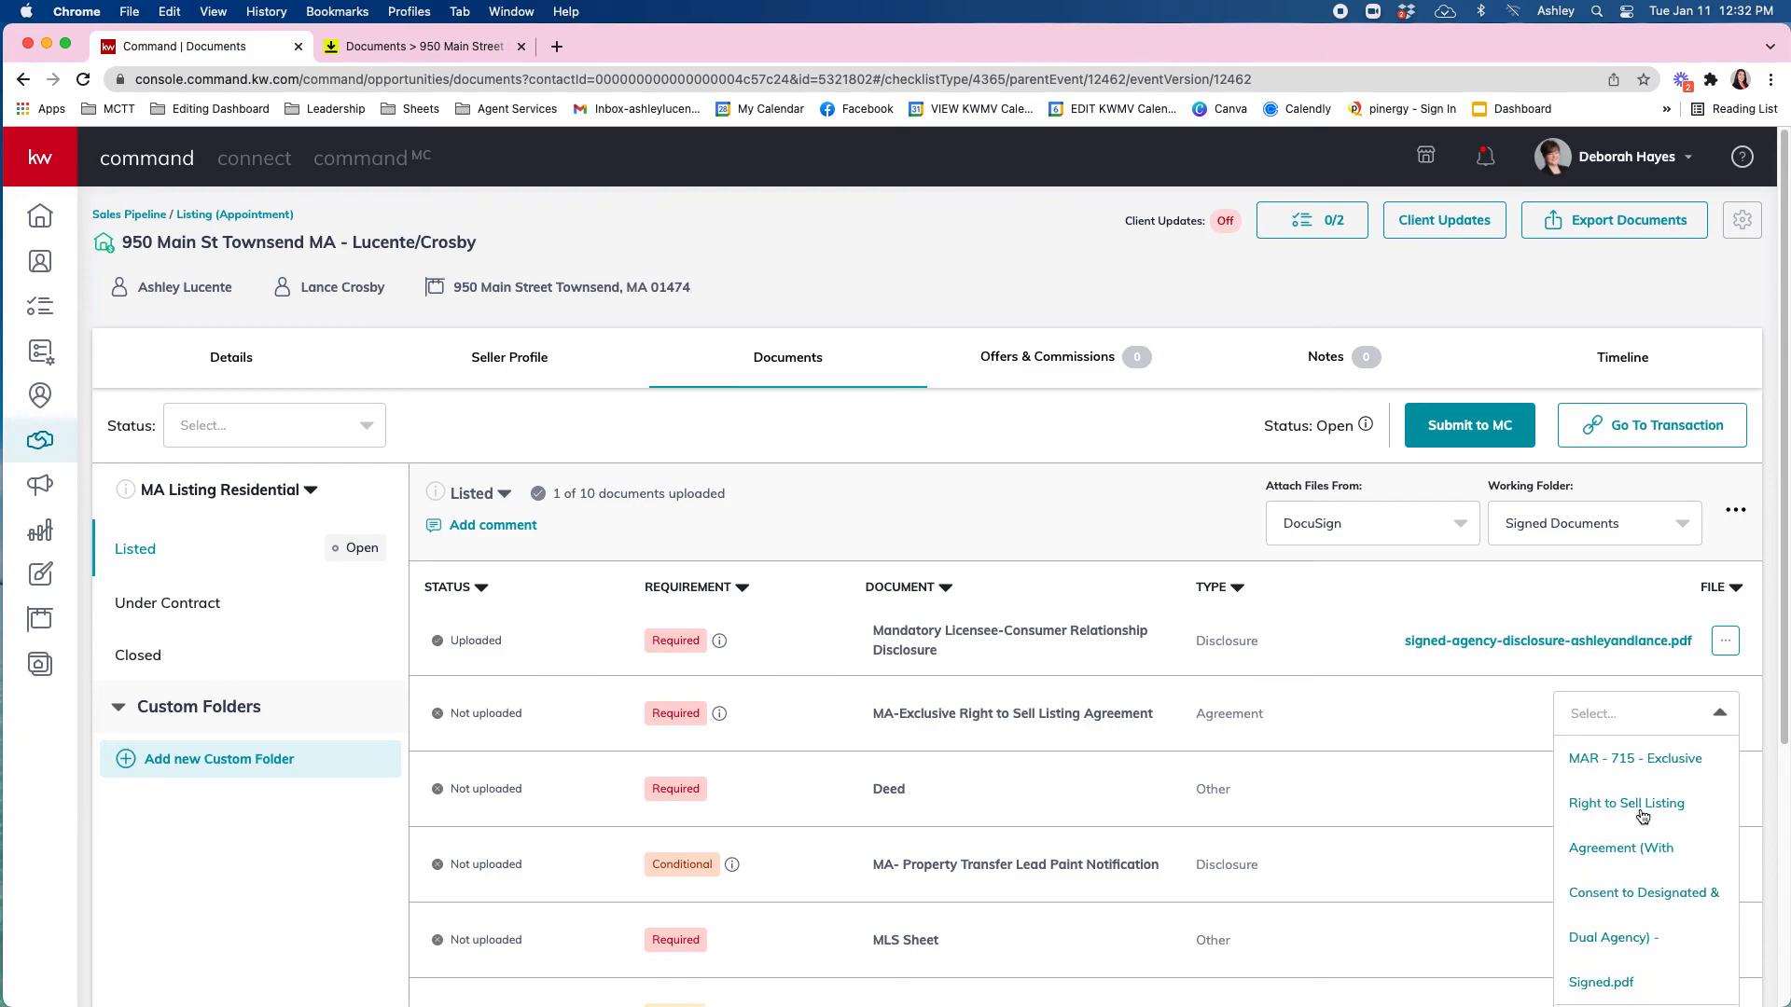
scroll(1637, 814, down, 3)
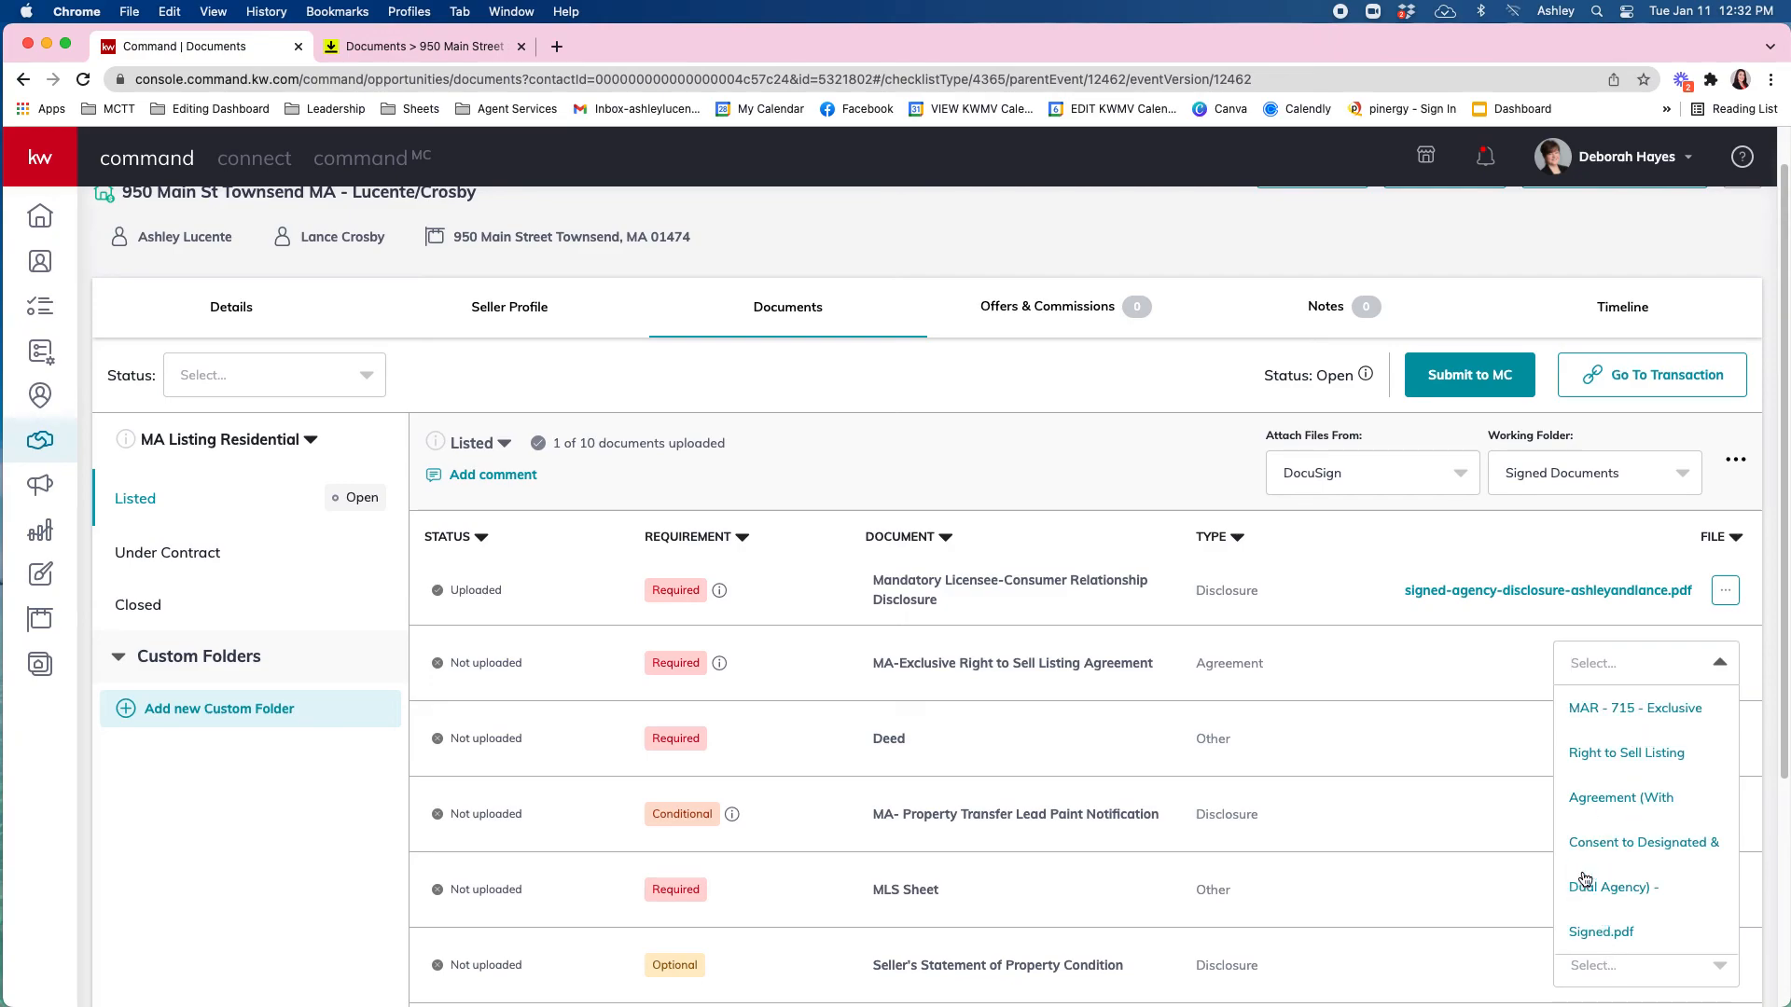
scroll(1579, 885, down, 5)
scroll(1497, 482, up, 3)
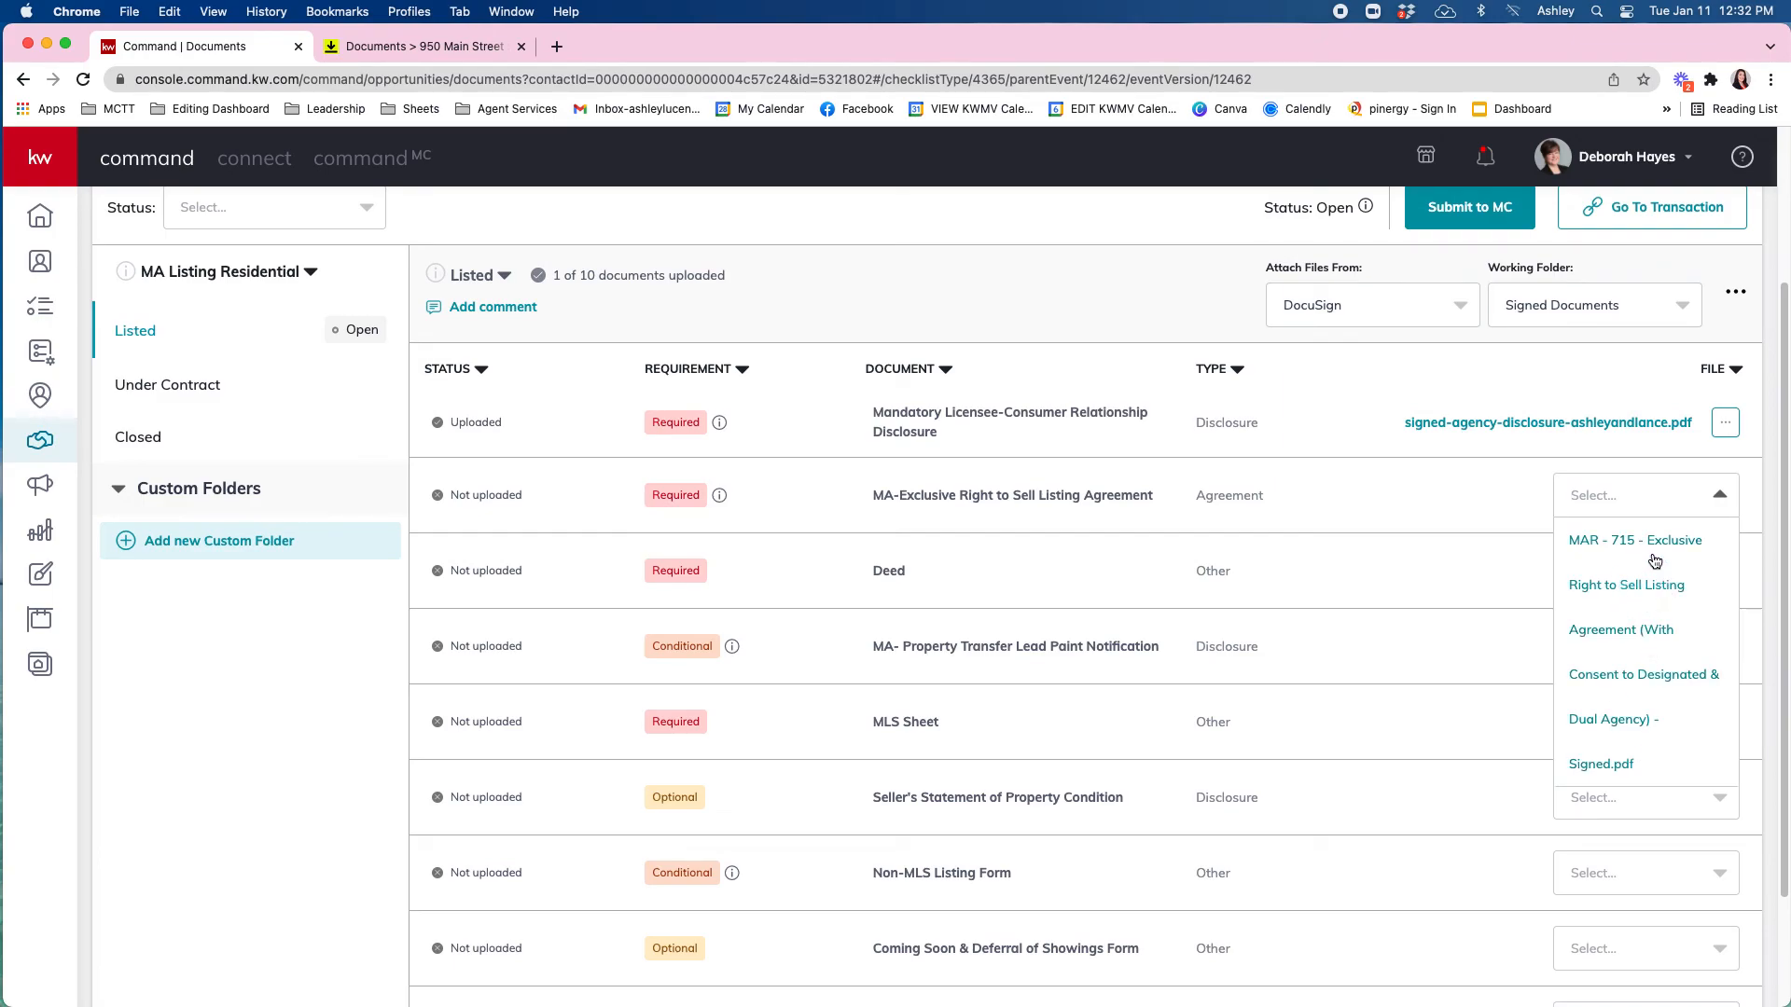
click(1590, 565)
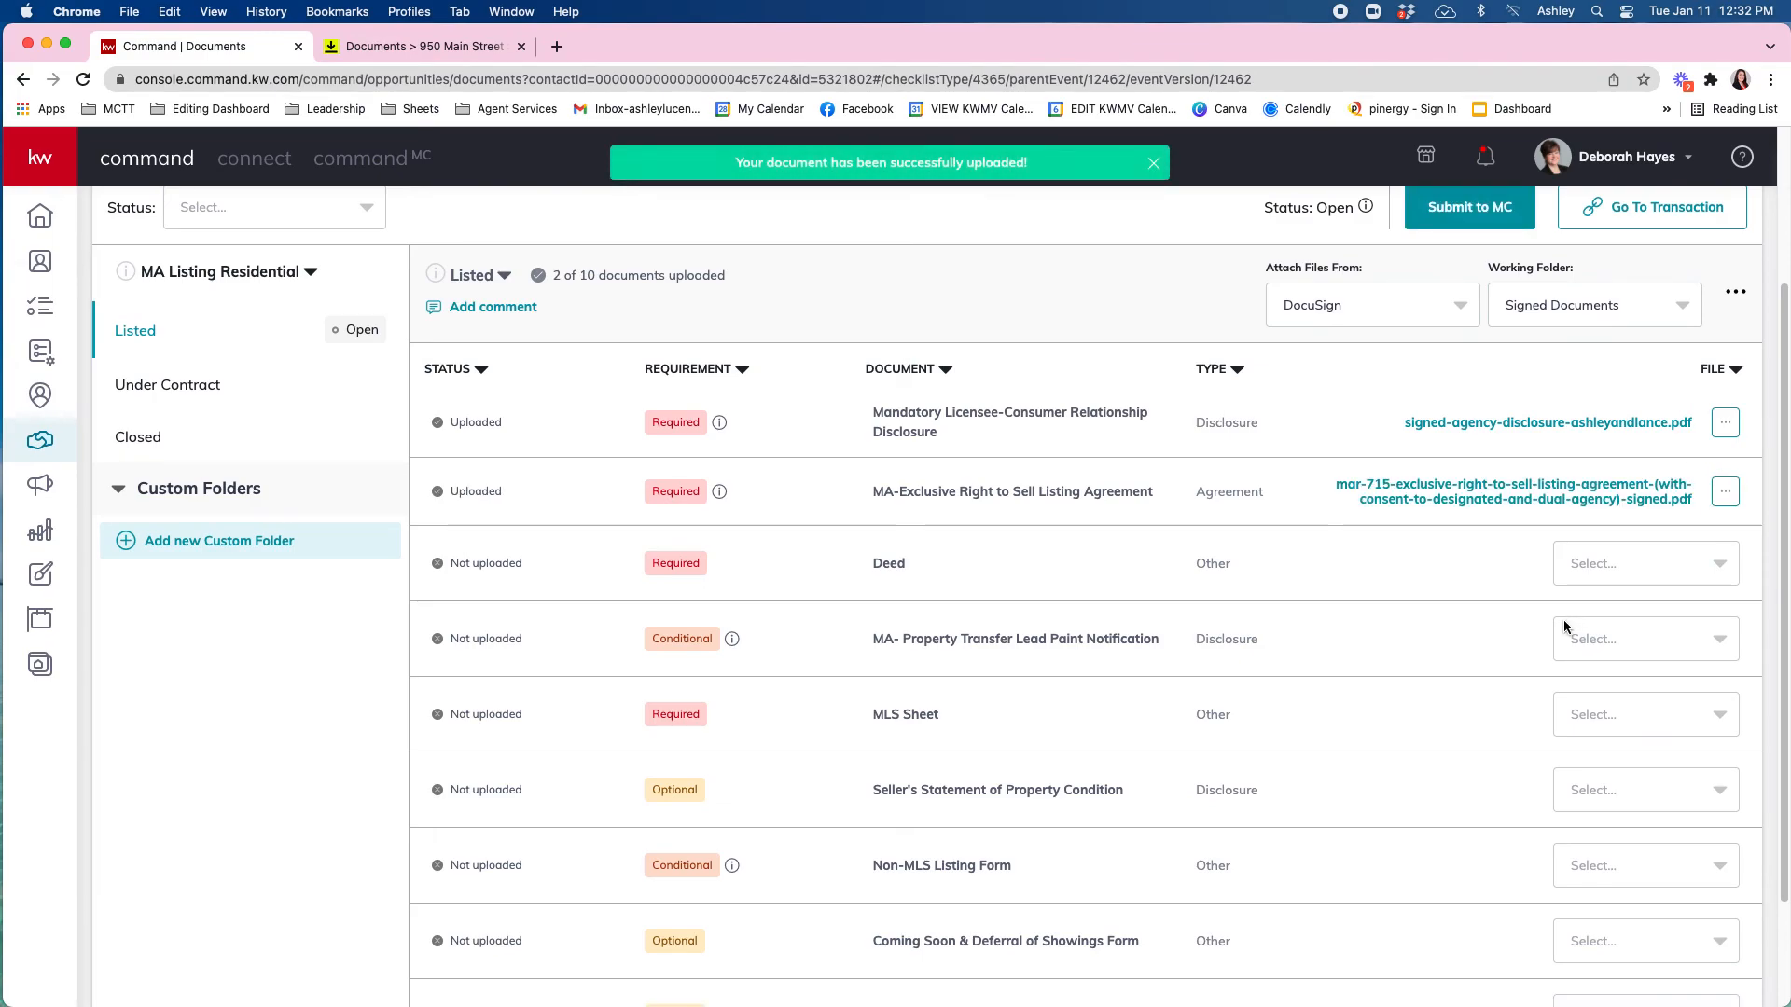
scroll(1497, 646, up, 3)
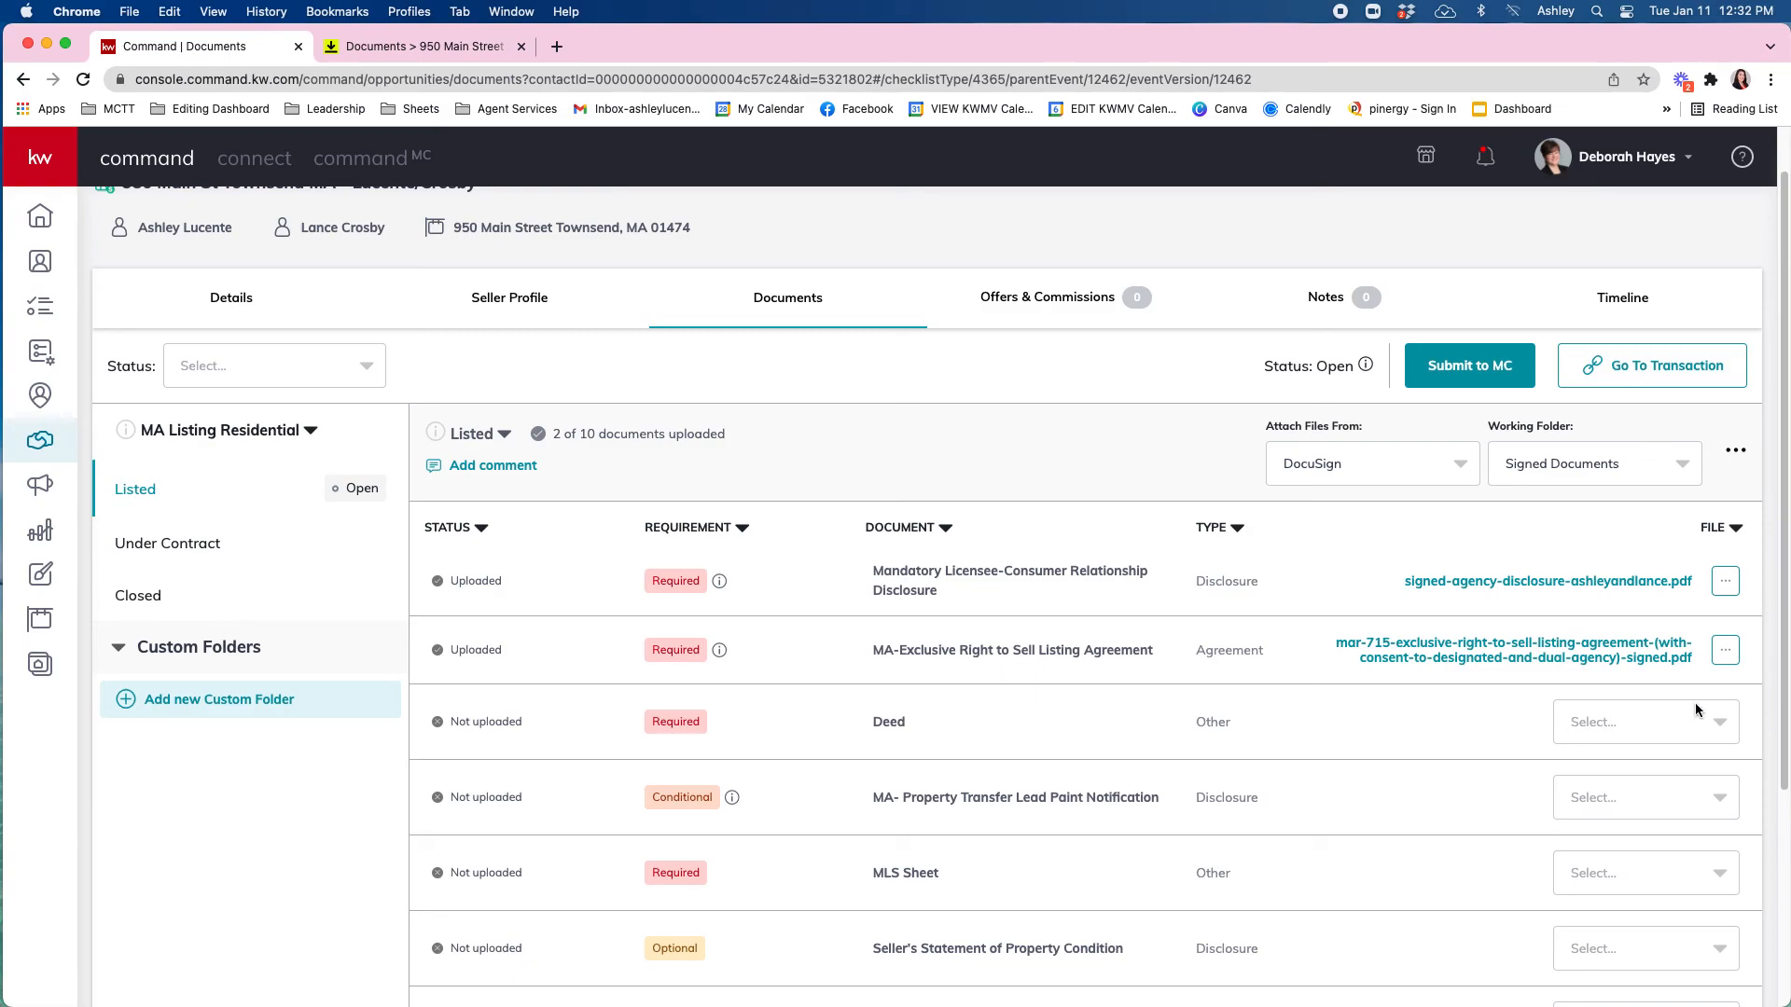
Switch Attach Files From to My Computer (Manual).
click(1593, 724)
click(1597, 721)
click(1381, 458)
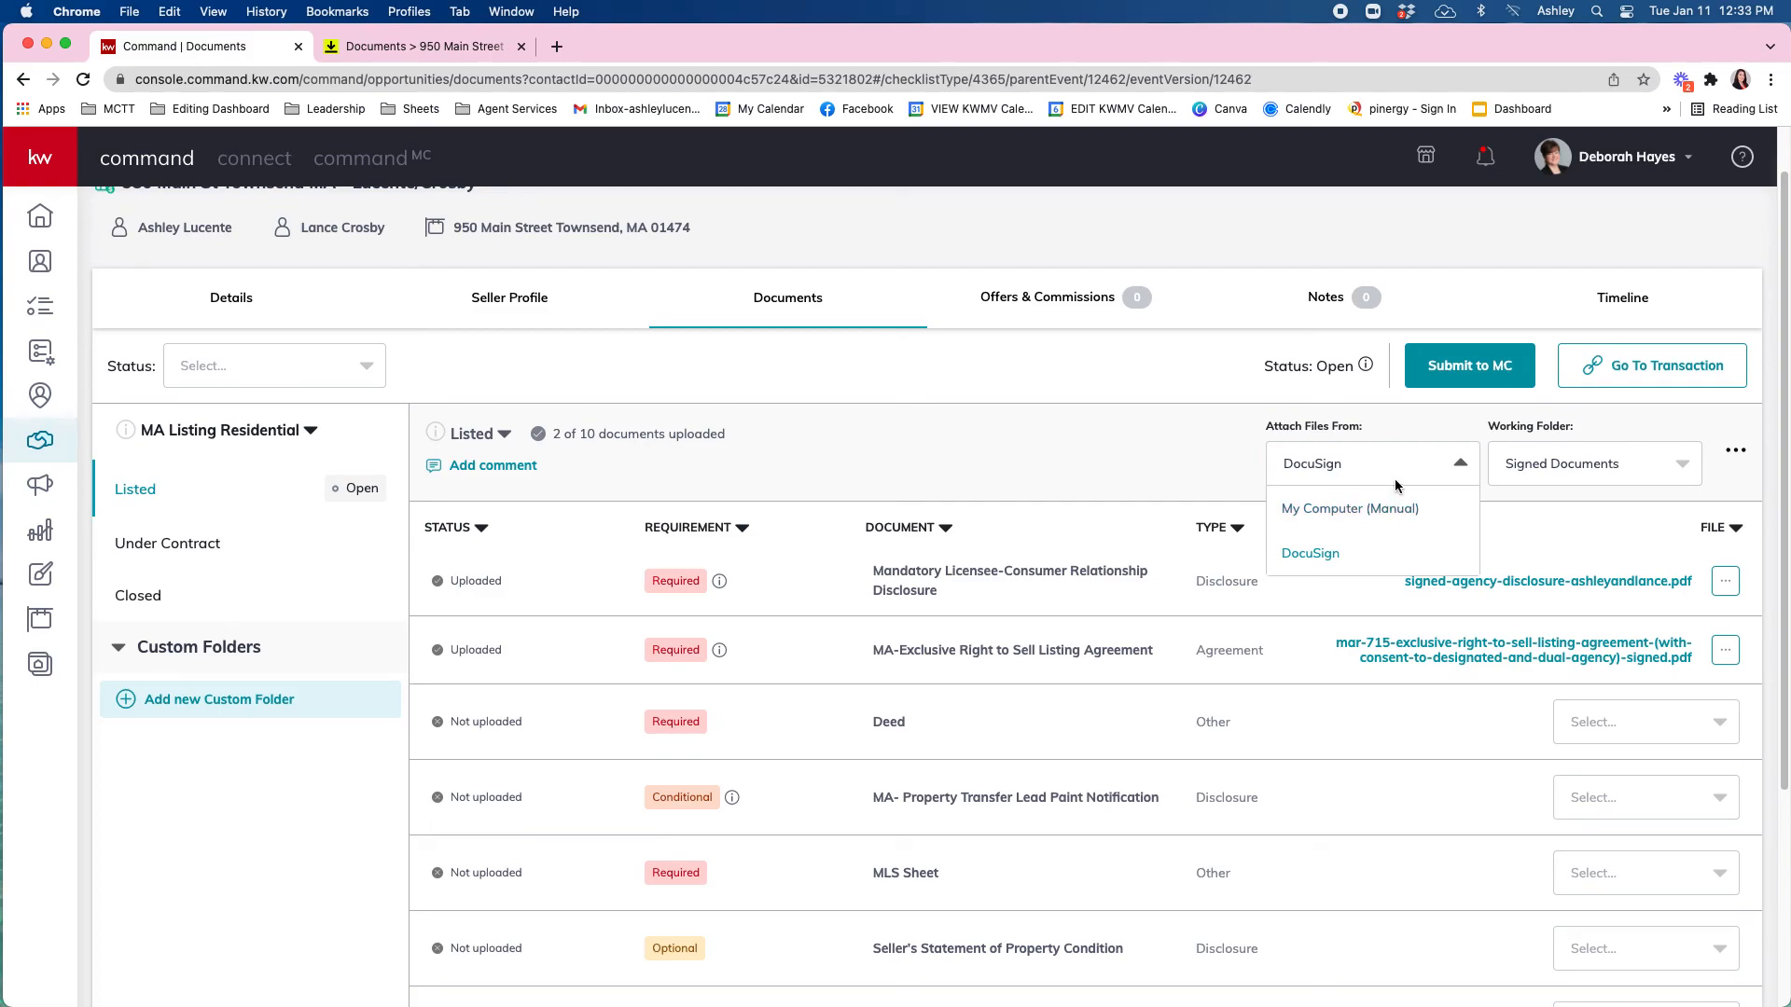
click(1365, 521)
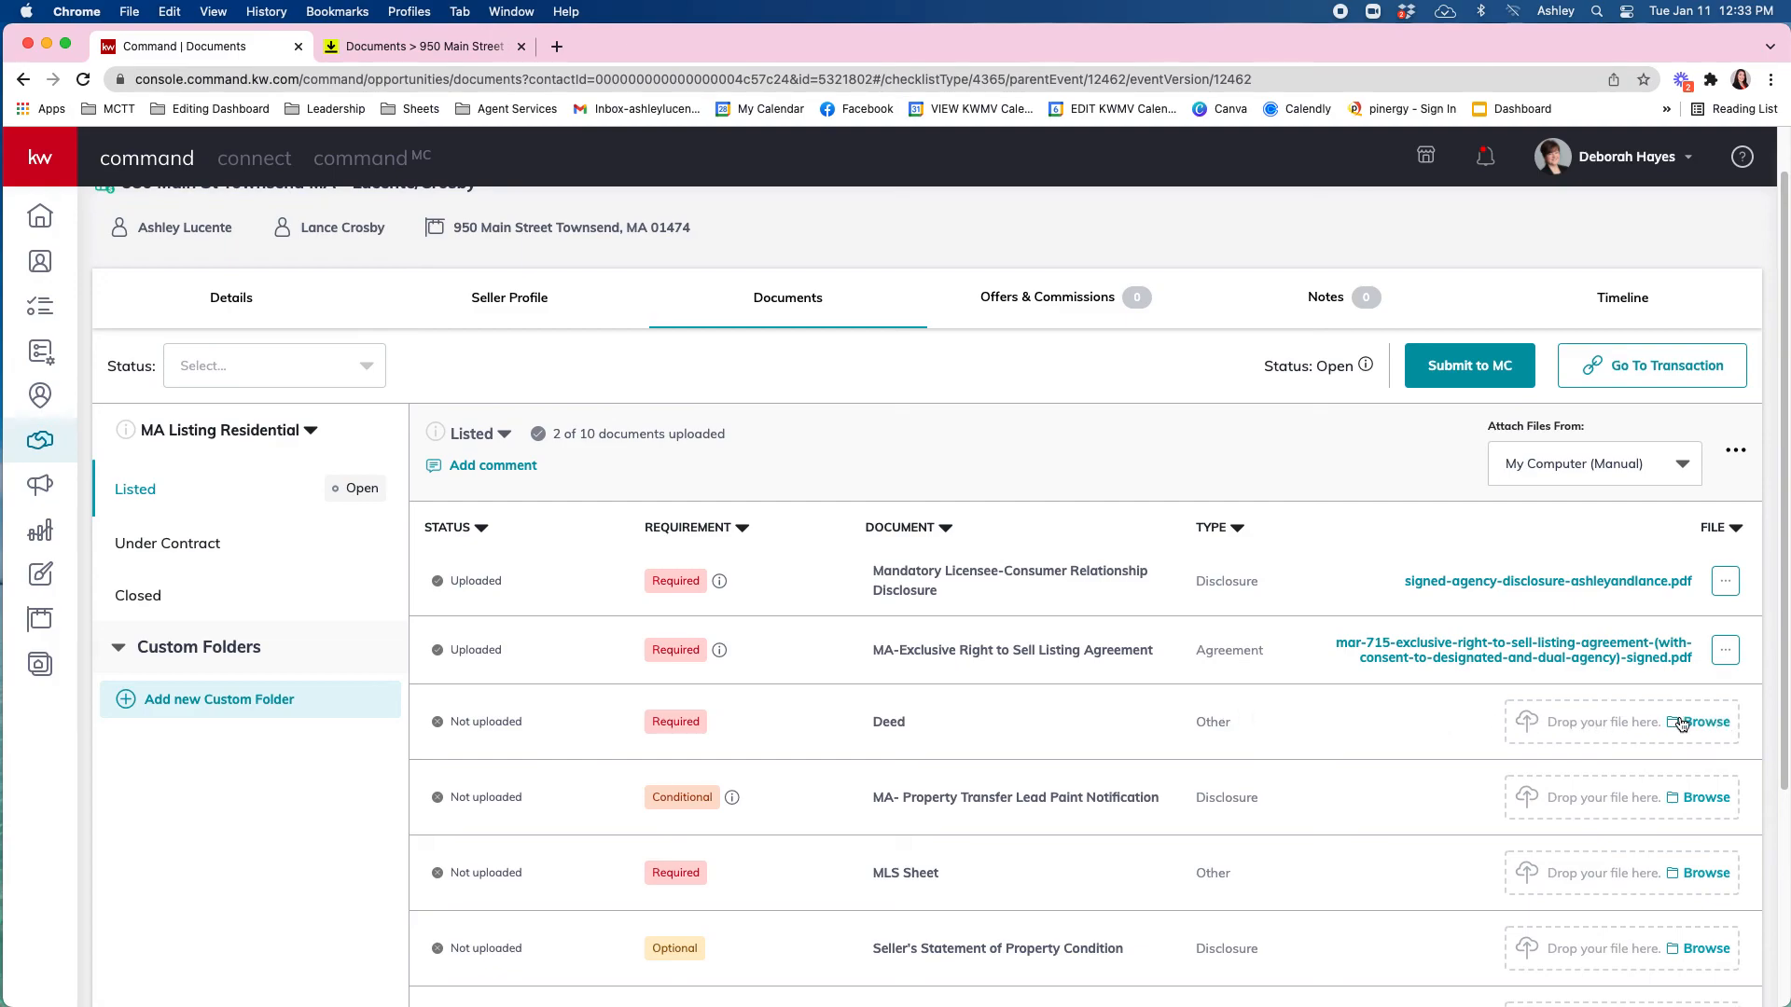
Show the Under Contract checklist with 0 of 11 documents uploaded.
scroll(1547, 732, down, 1)
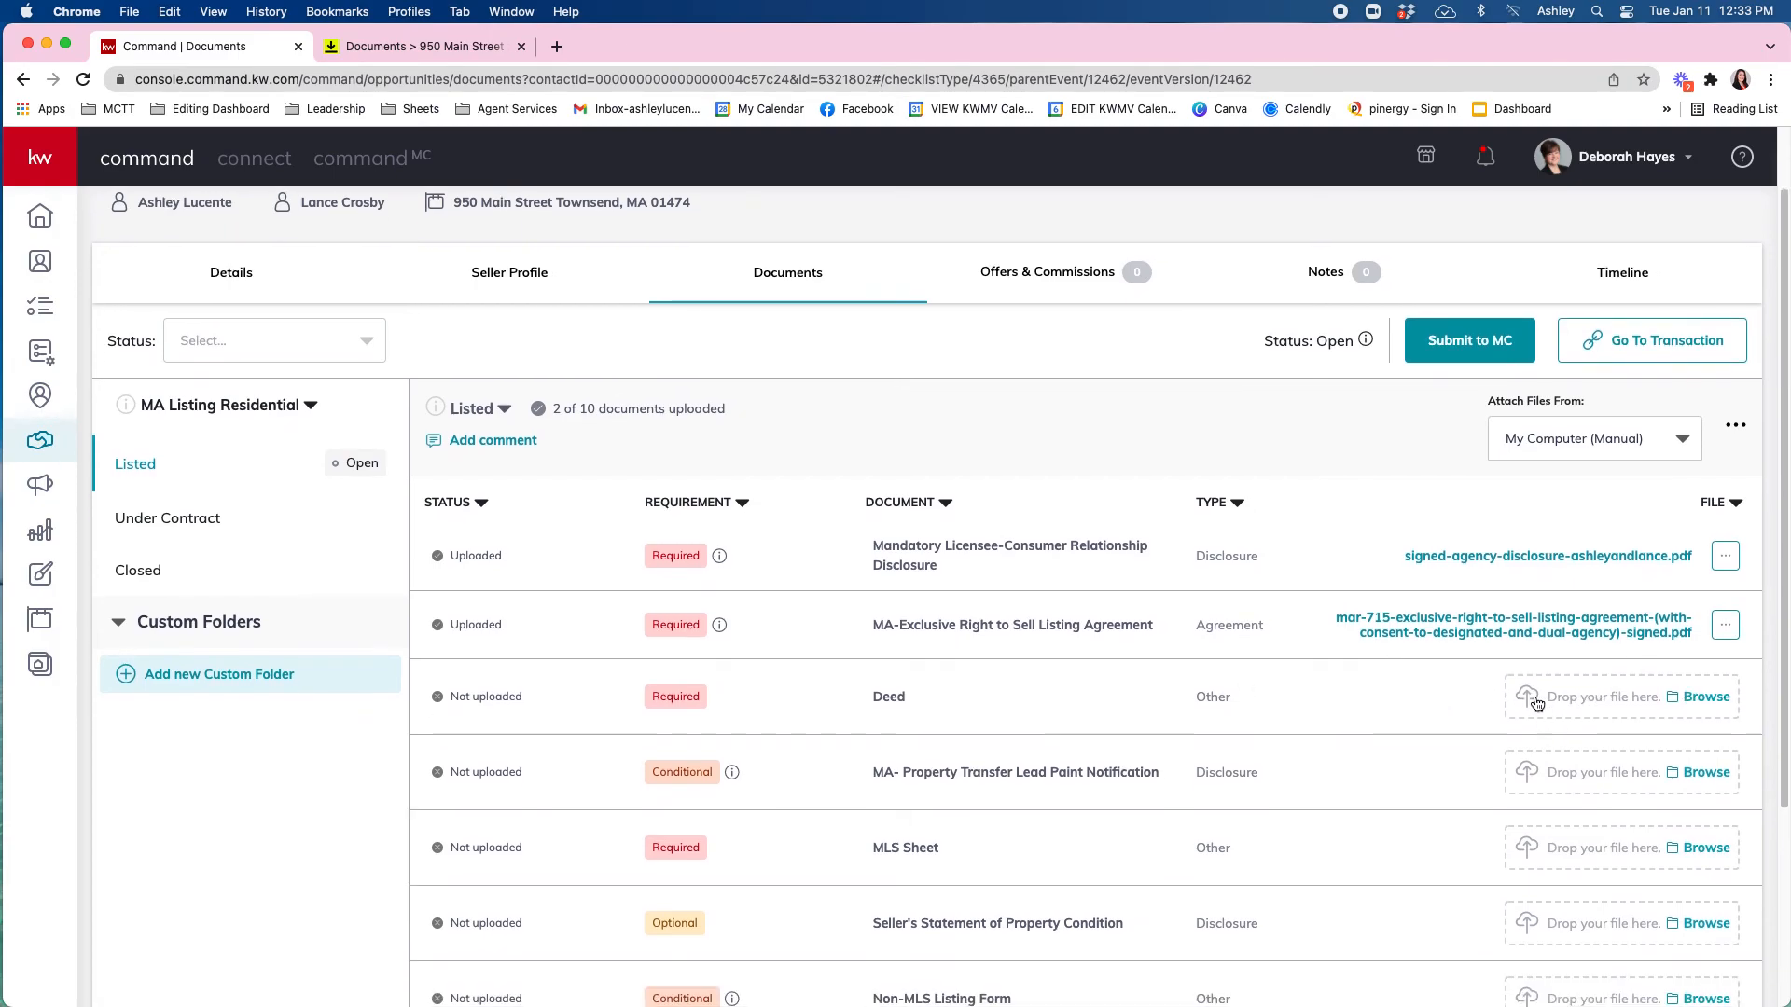
scroll(1535, 692, down, 2)
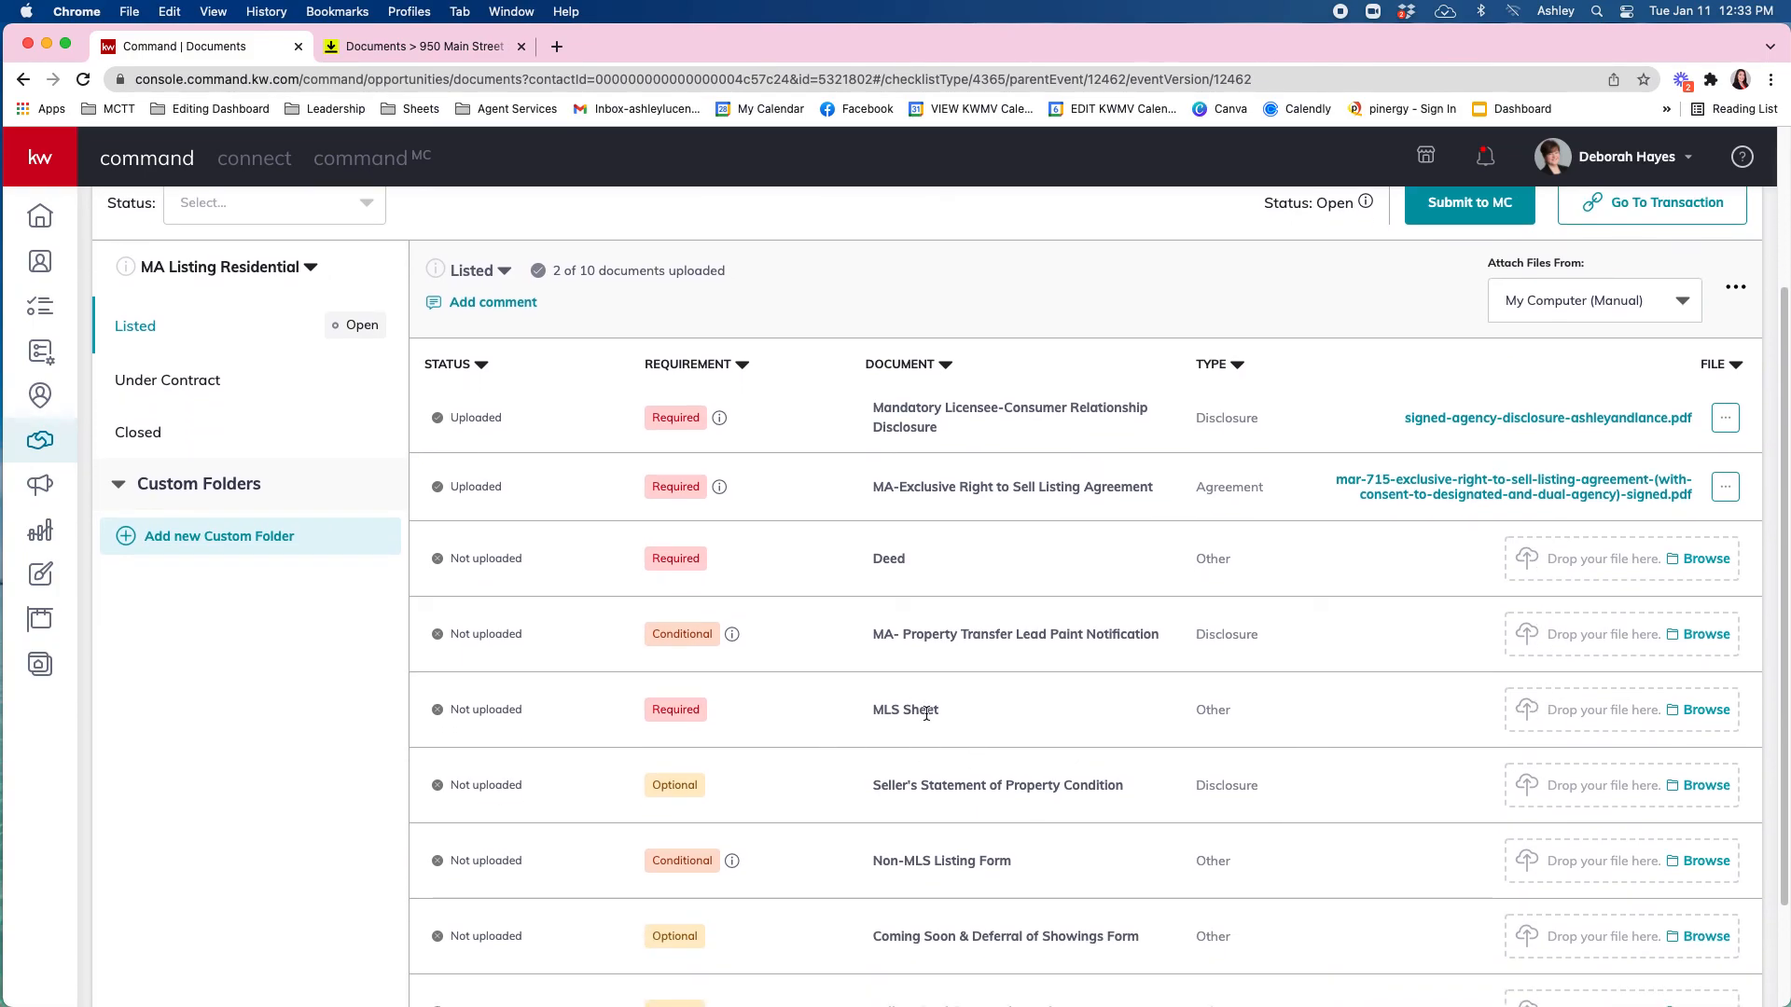
scroll(1414, 791, down, 1)
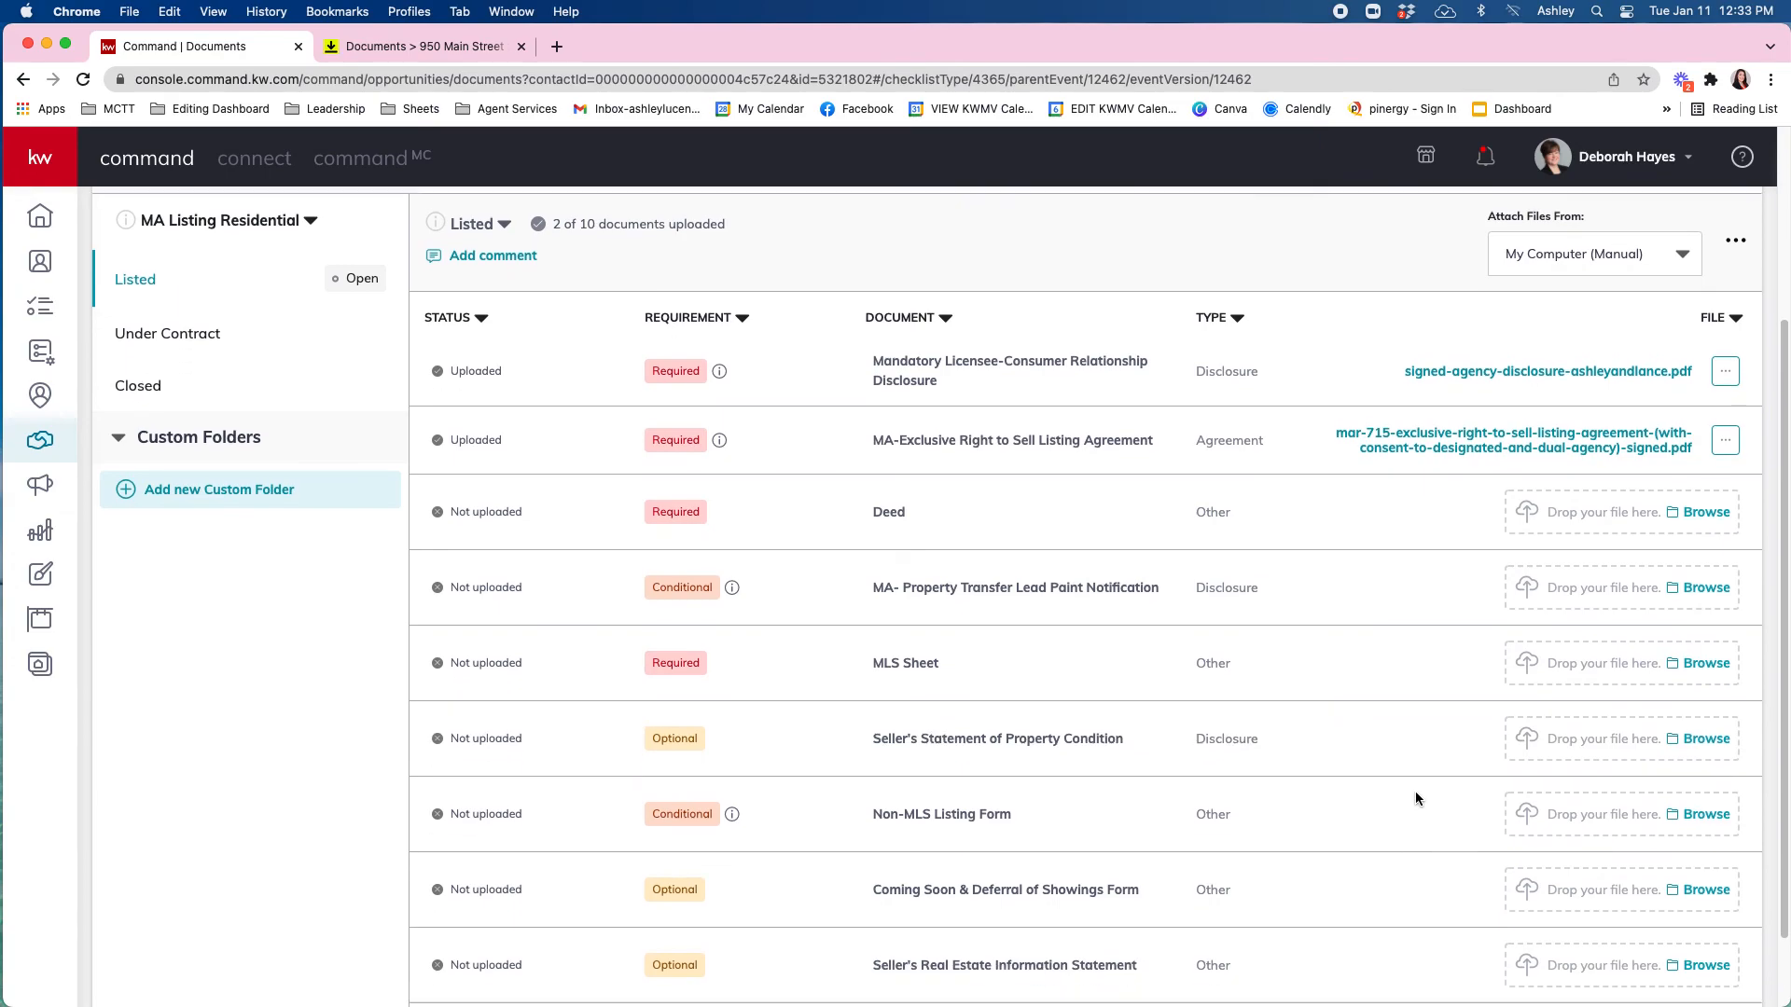
scroll(1414, 791, up, 5)
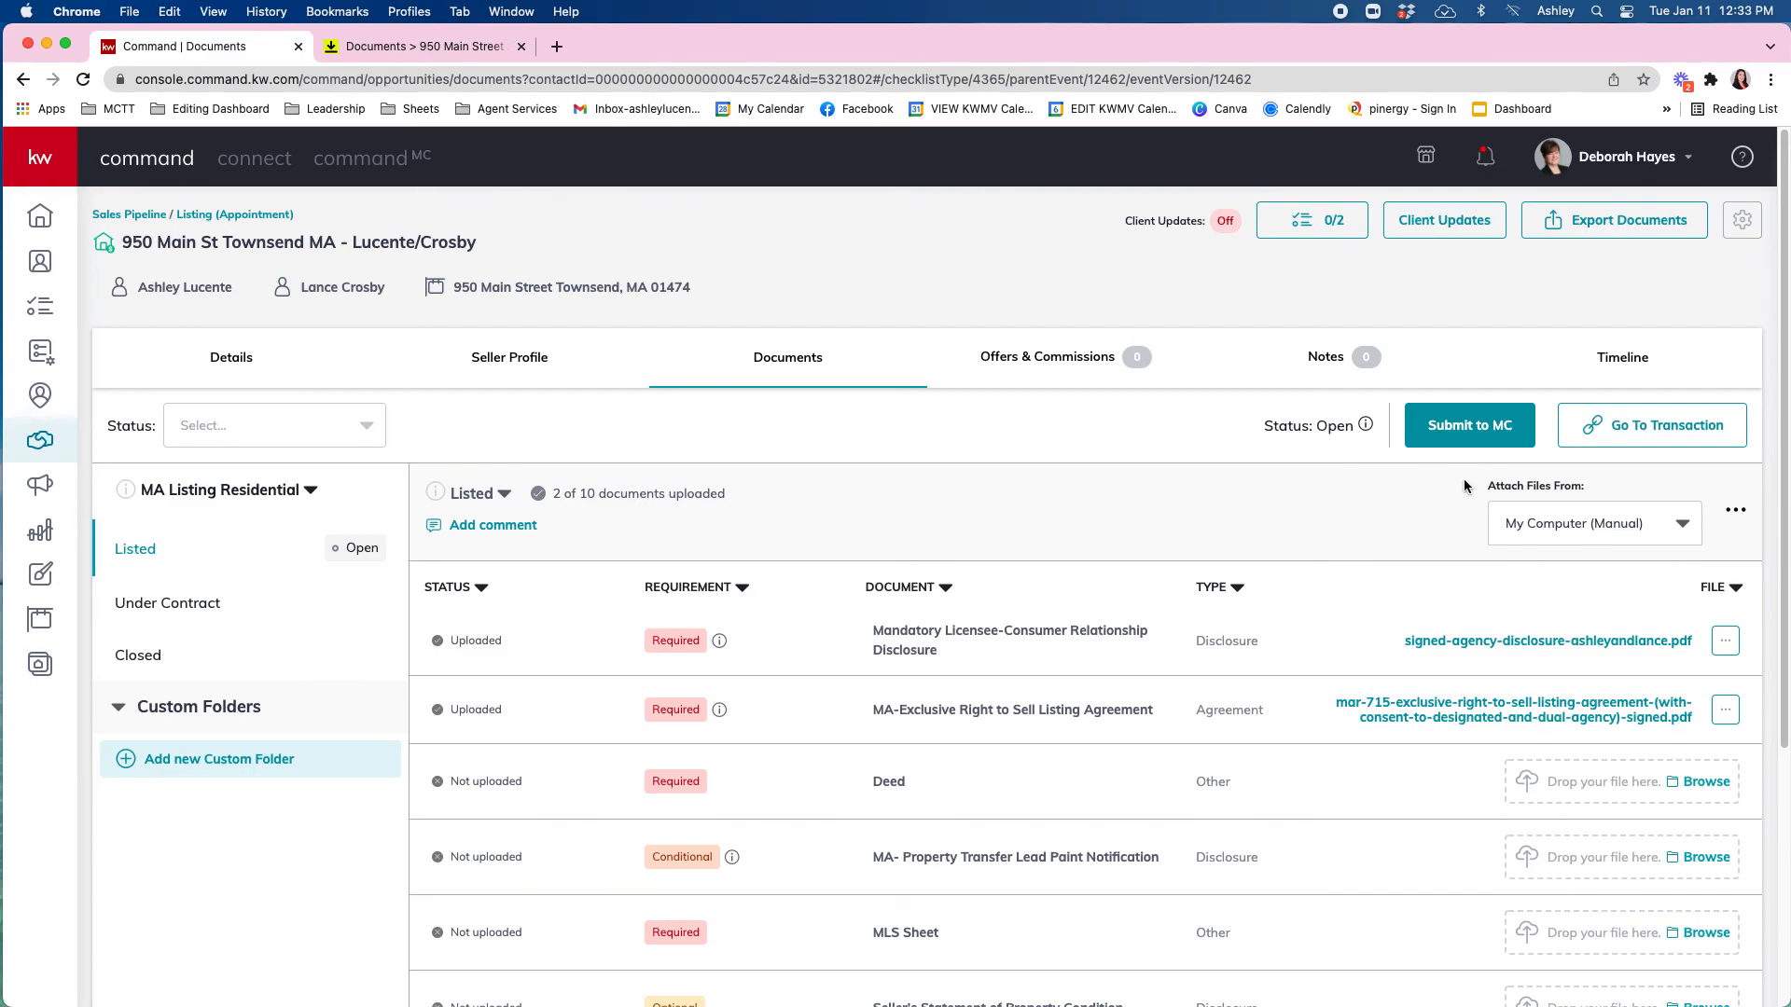
click(163, 606)
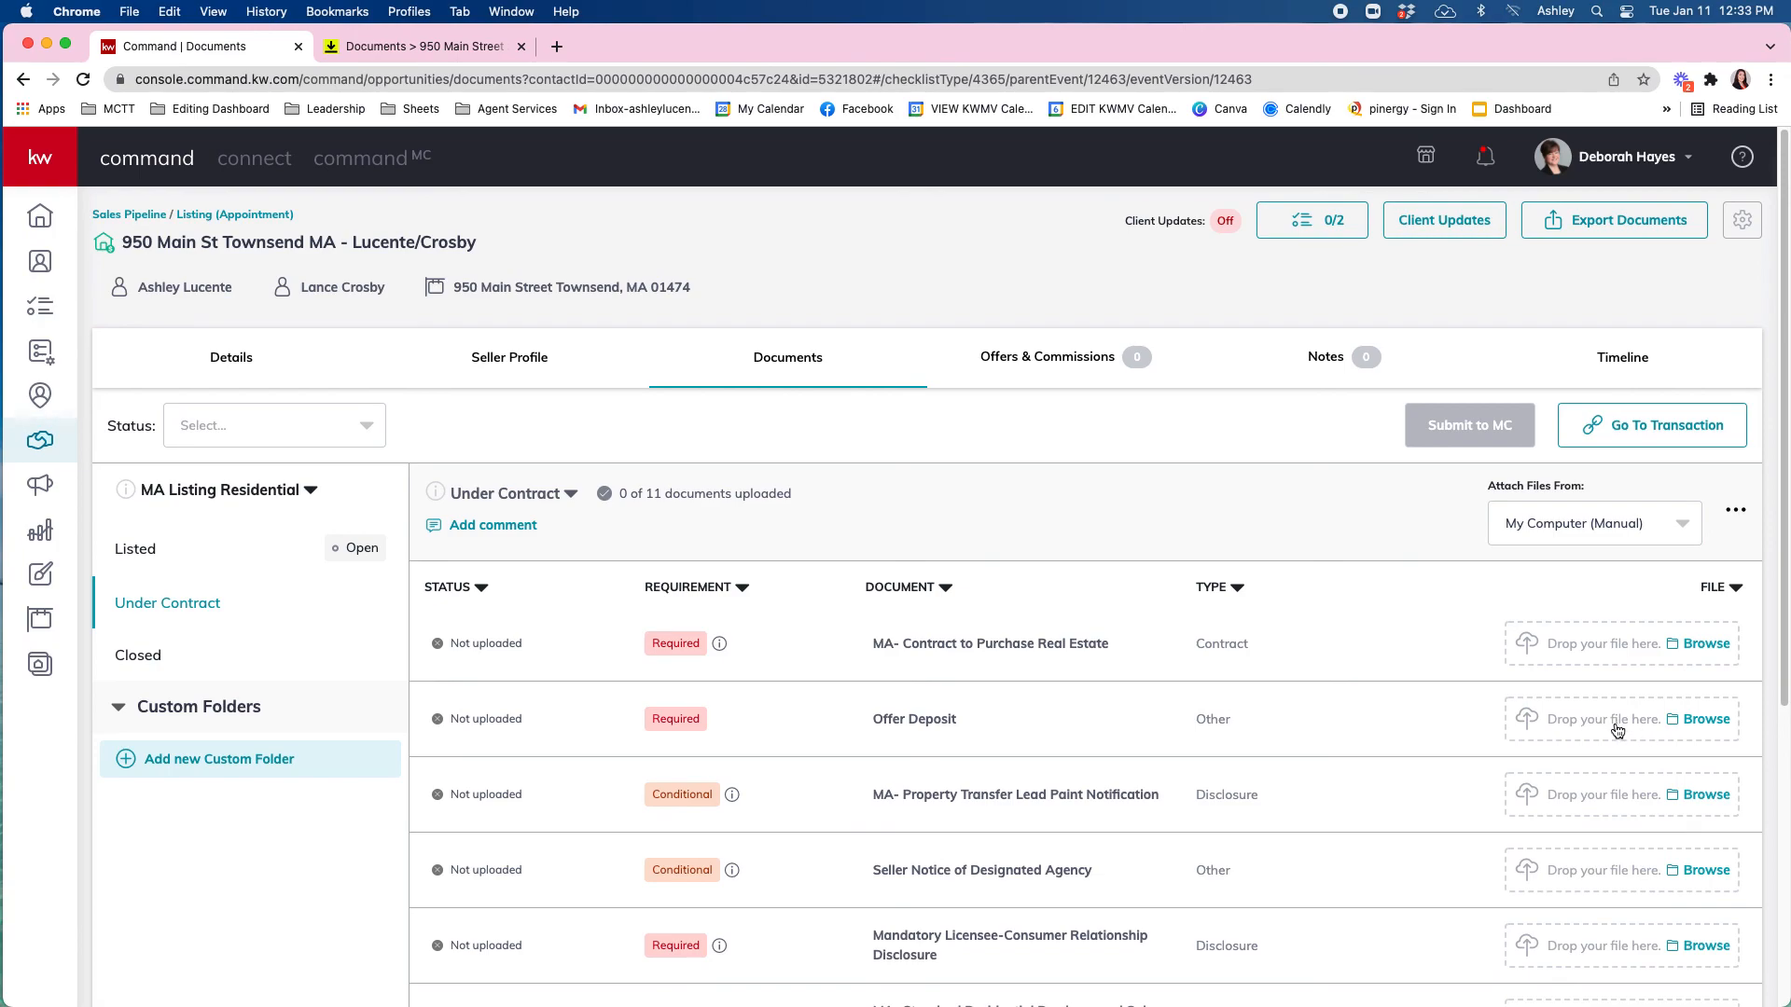
Switch Attach Files From back to DocuSign and return to the Listed checklist showing 2 of 10 uploaded.
click(1674, 523)
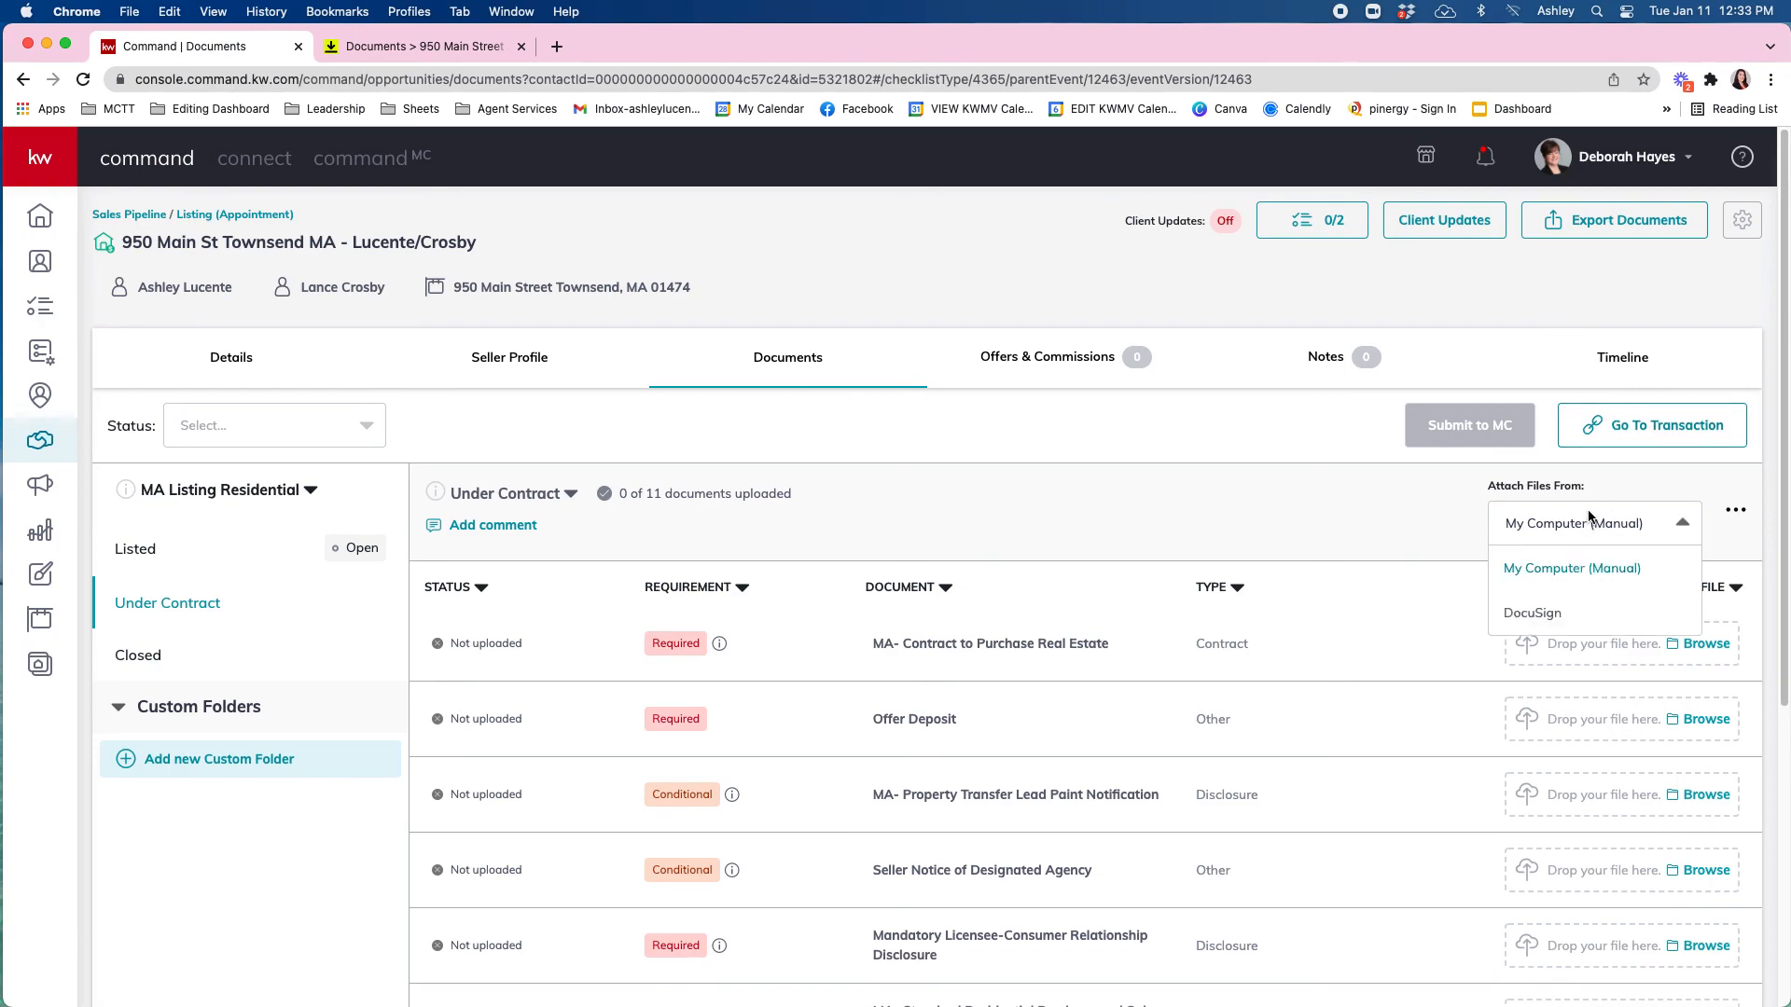
click(1567, 613)
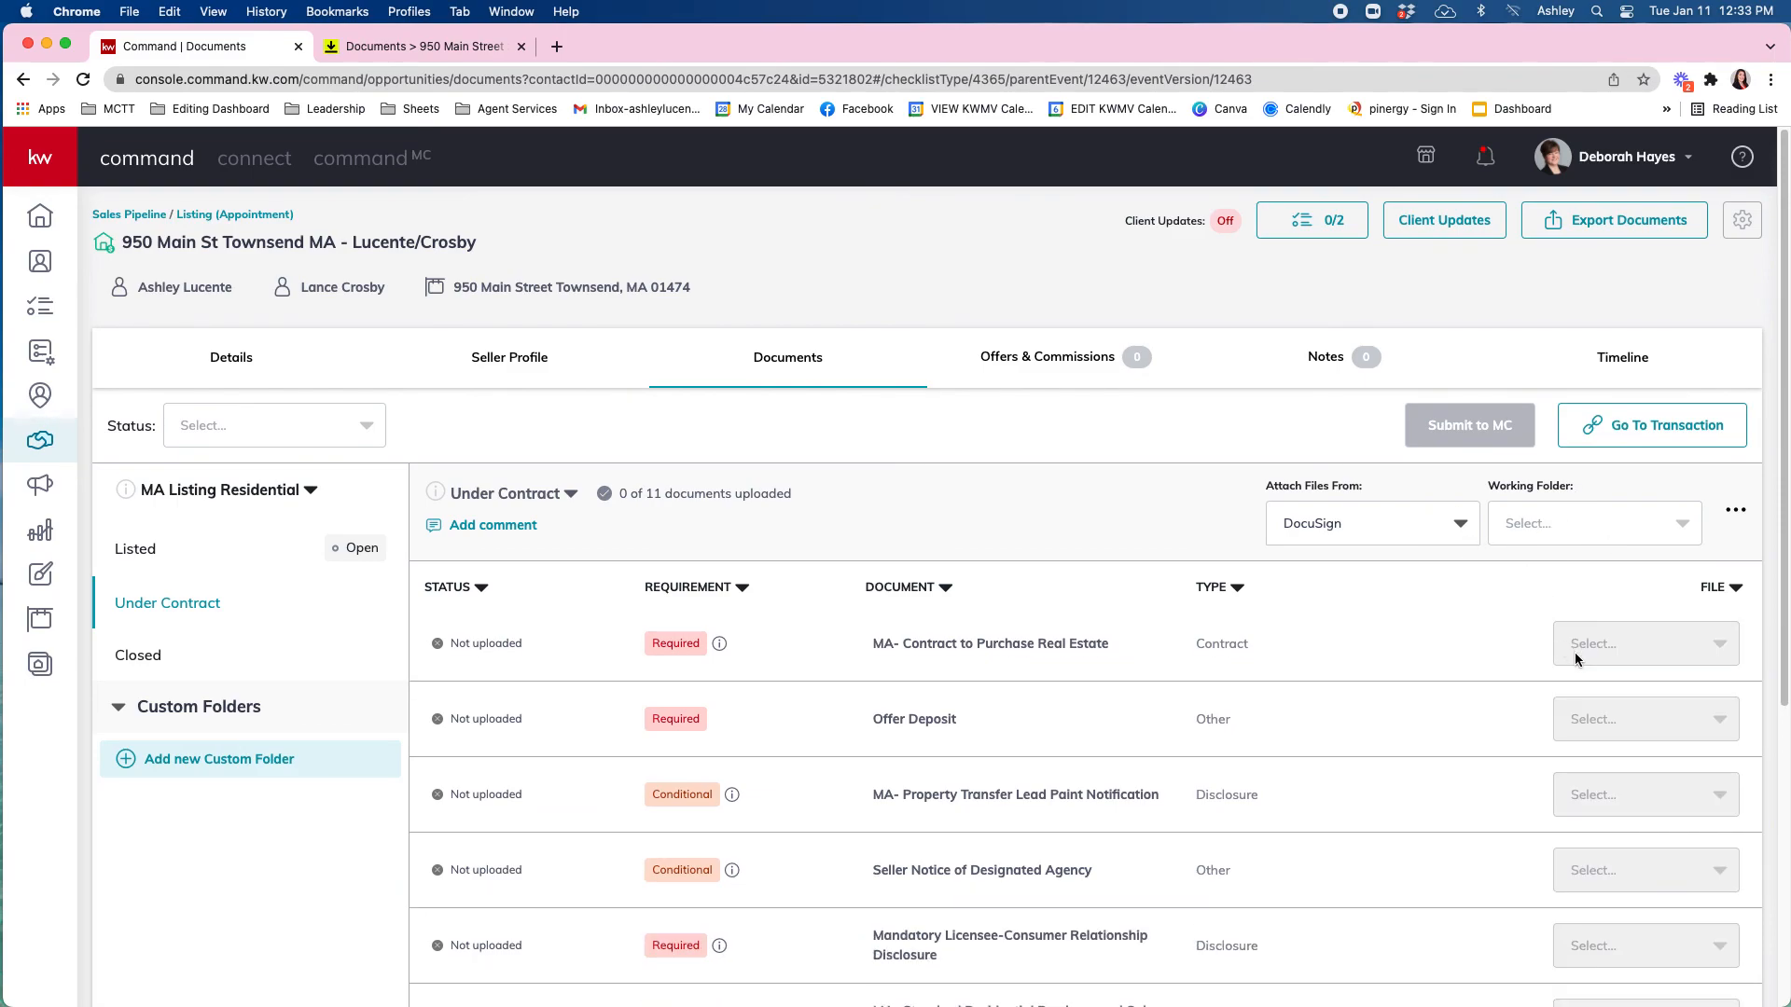
click(1580, 525)
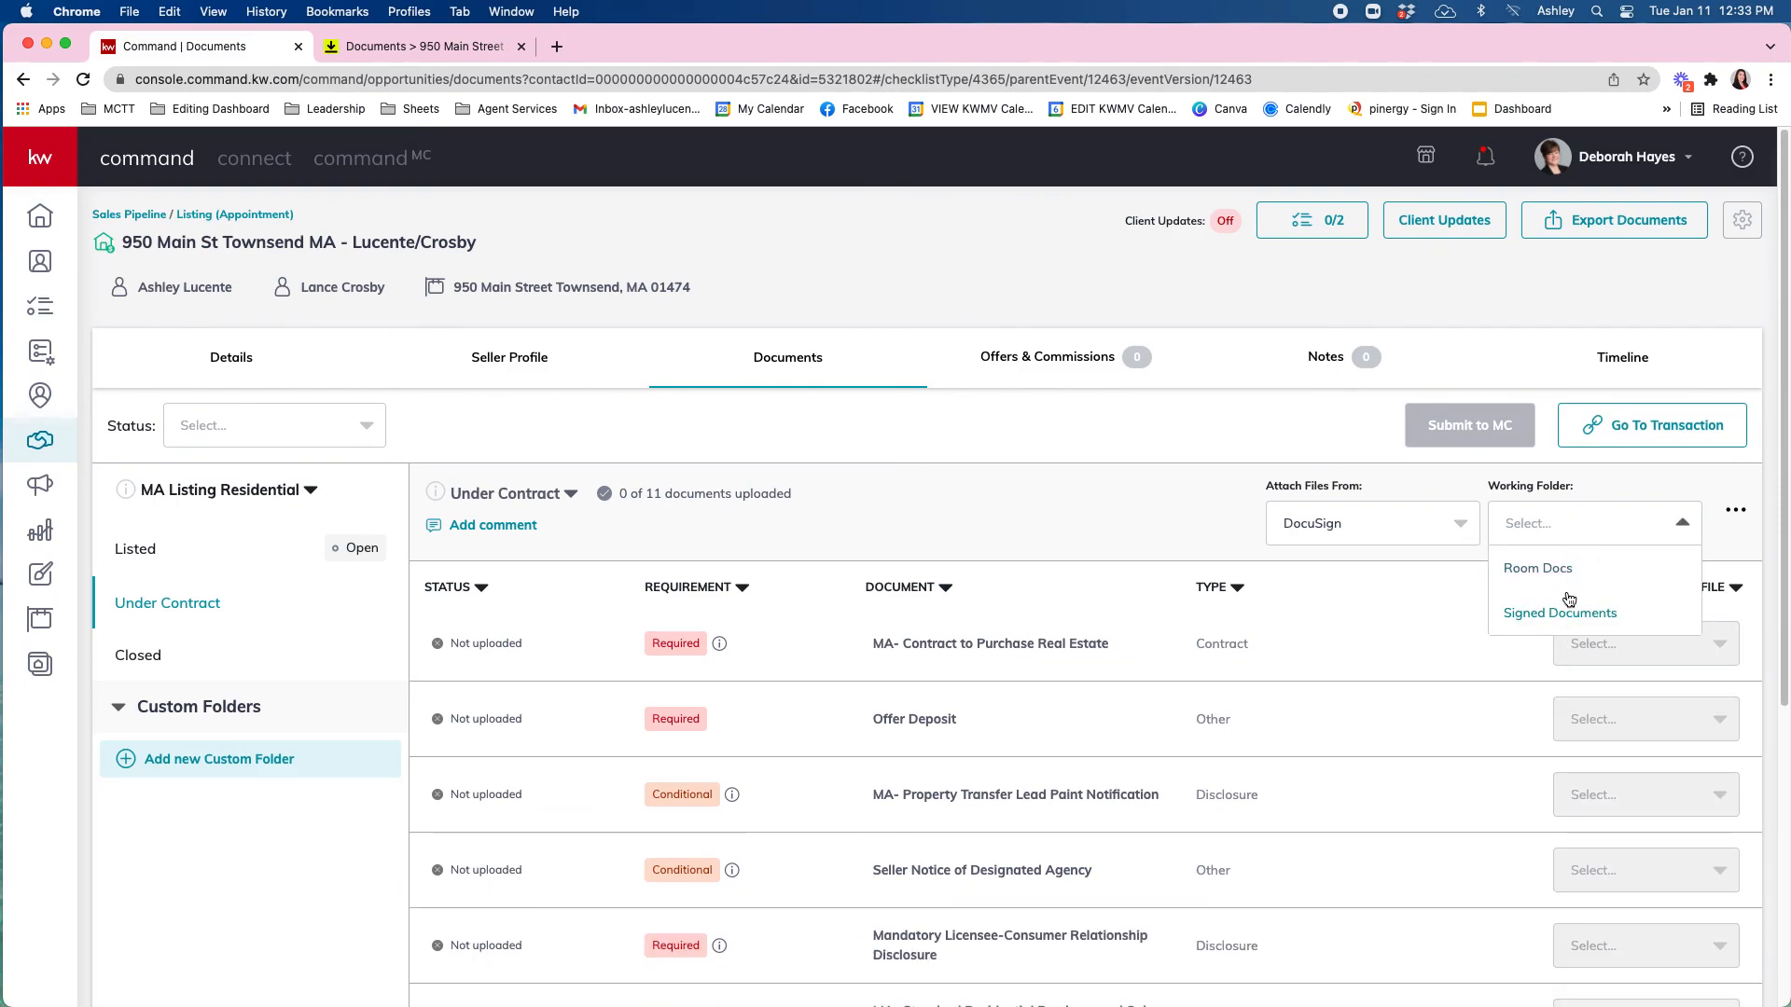
click(1132, 473)
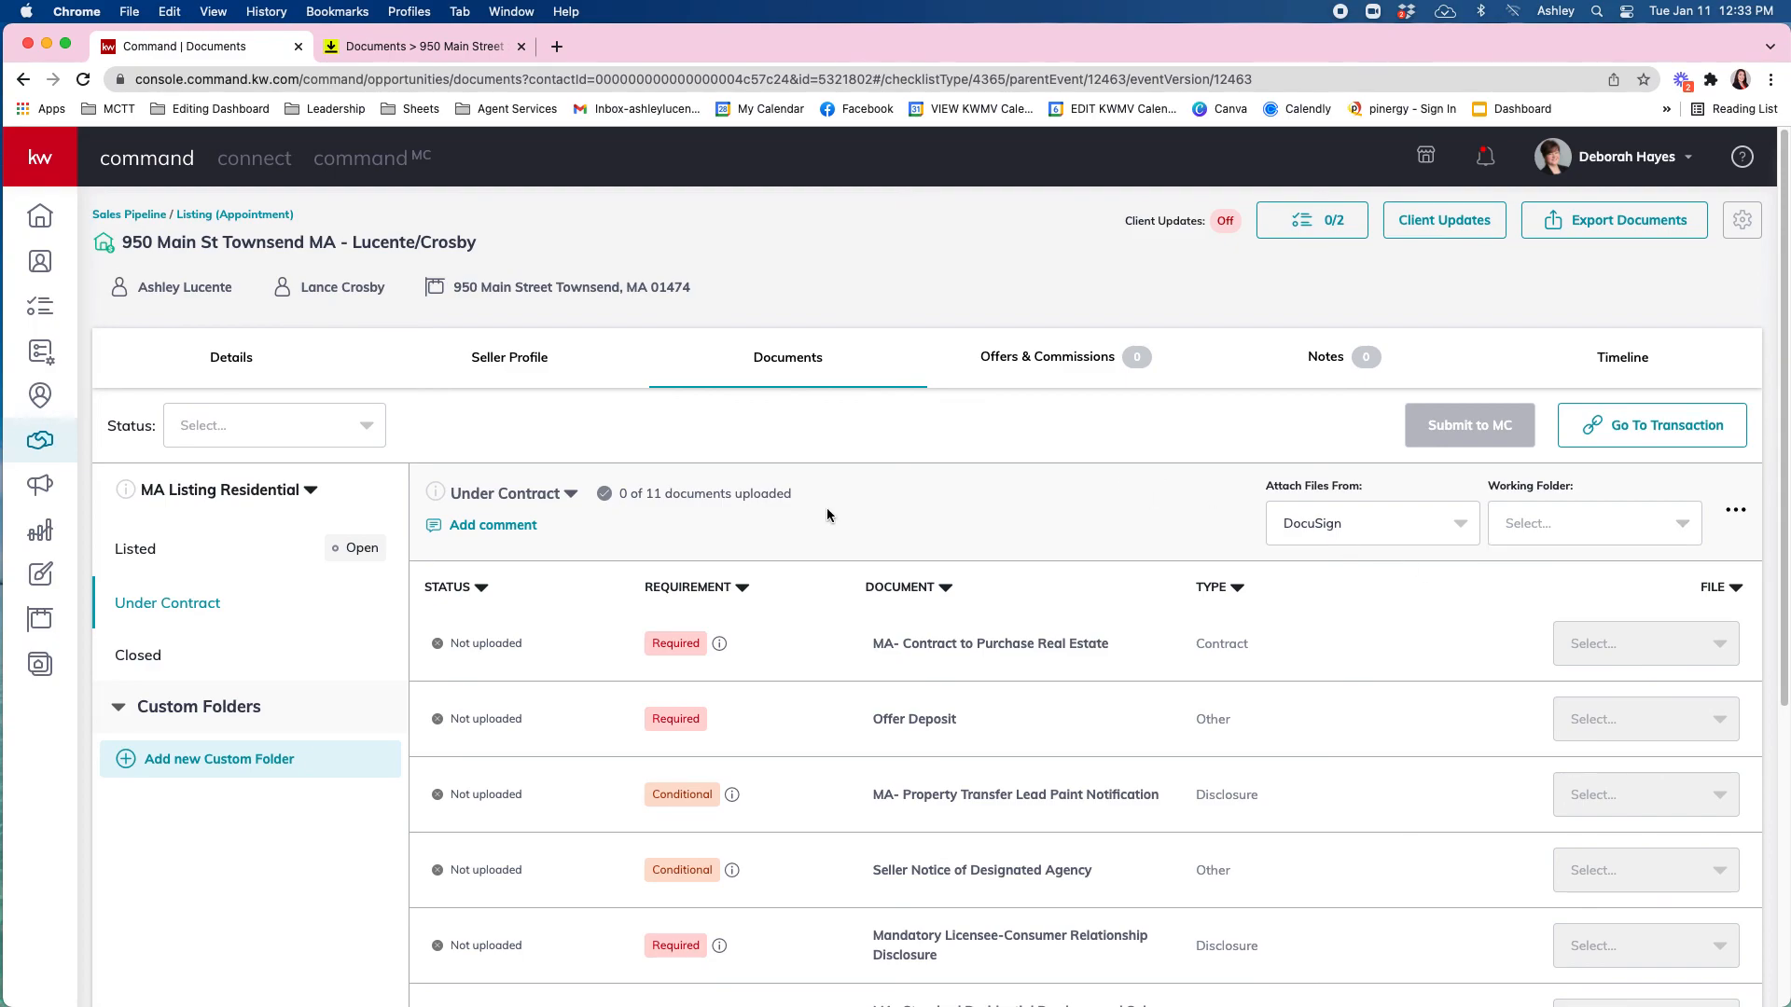
click(157, 547)
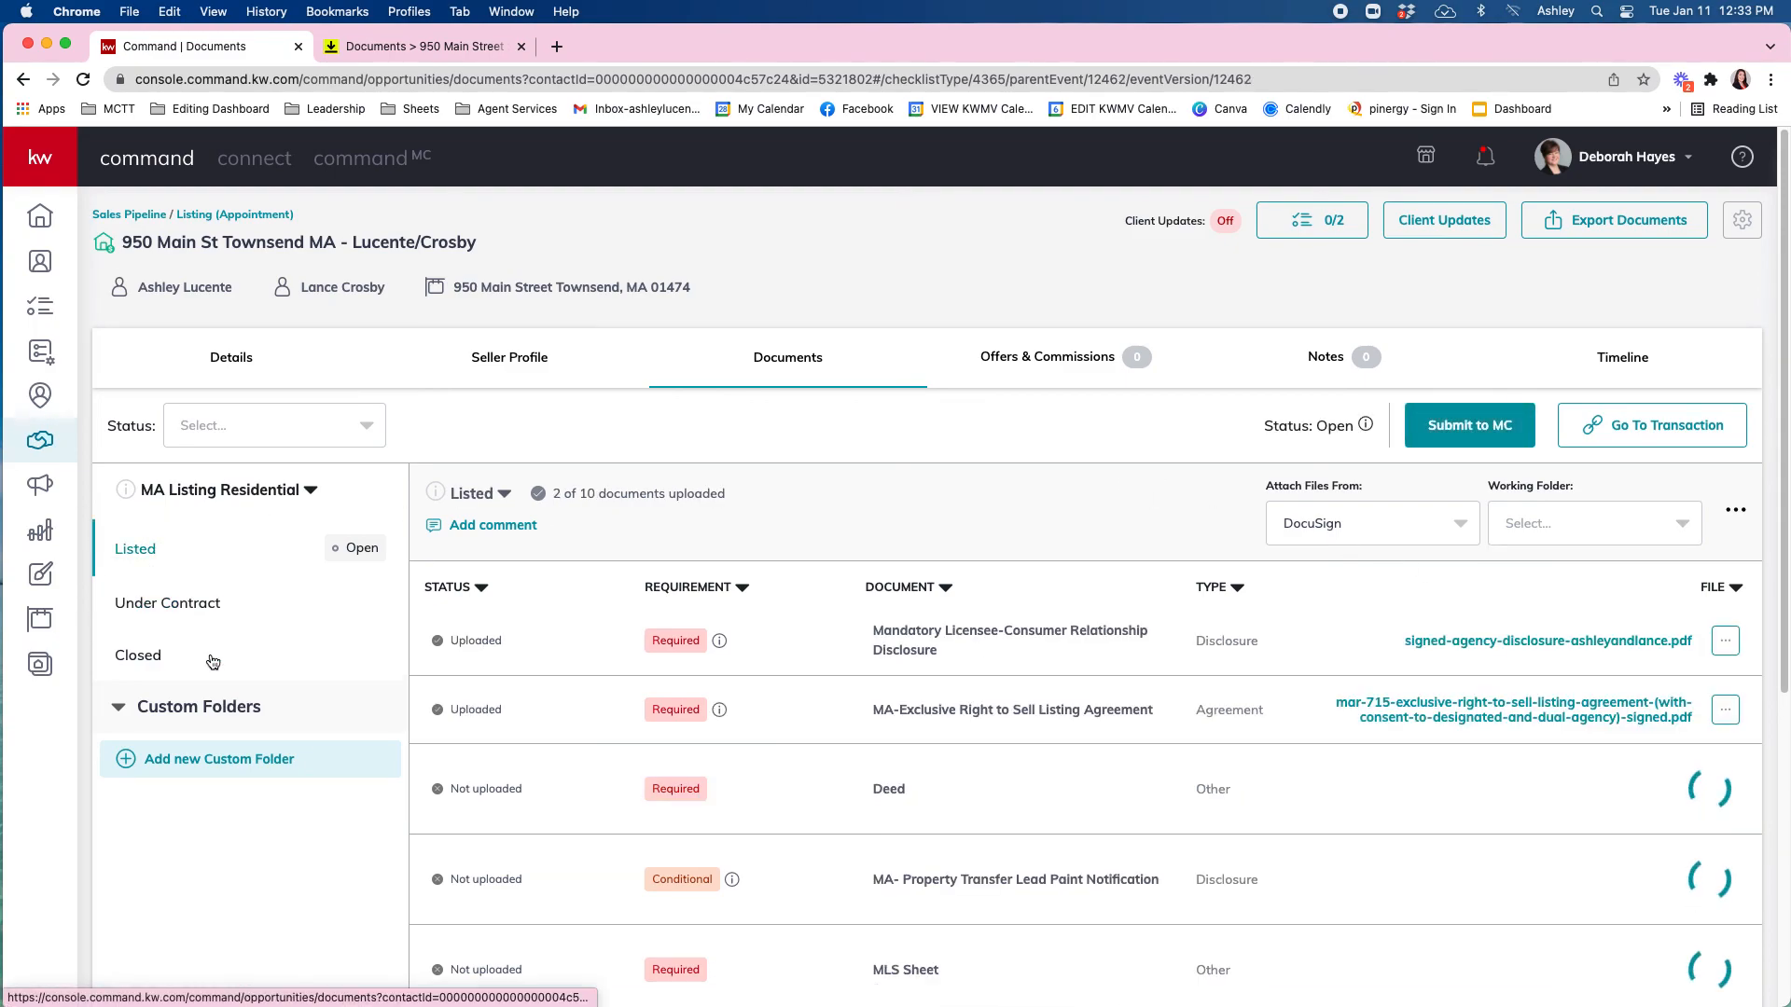